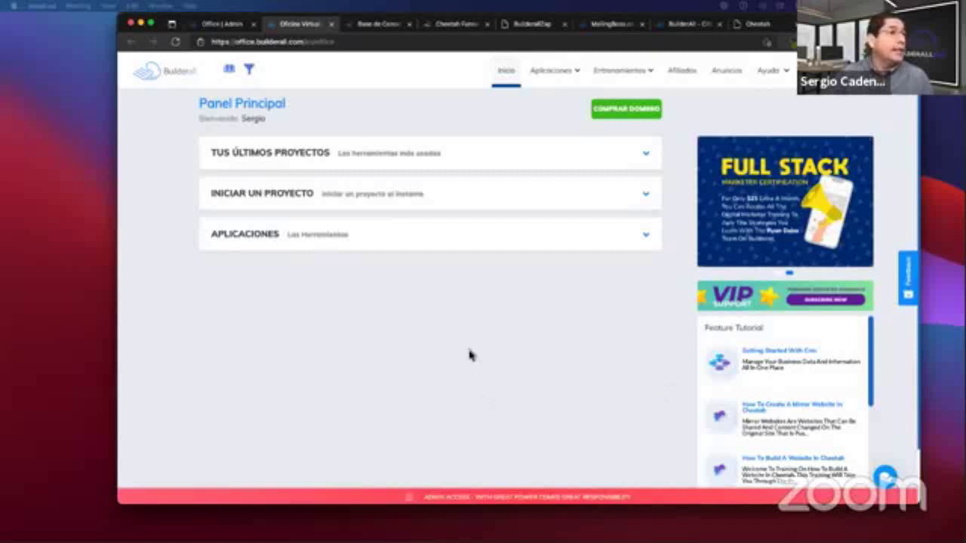
Switch from the Office dashboard to the open 'Base de Conocimientos' knowledge base tab.
click(436, 358)
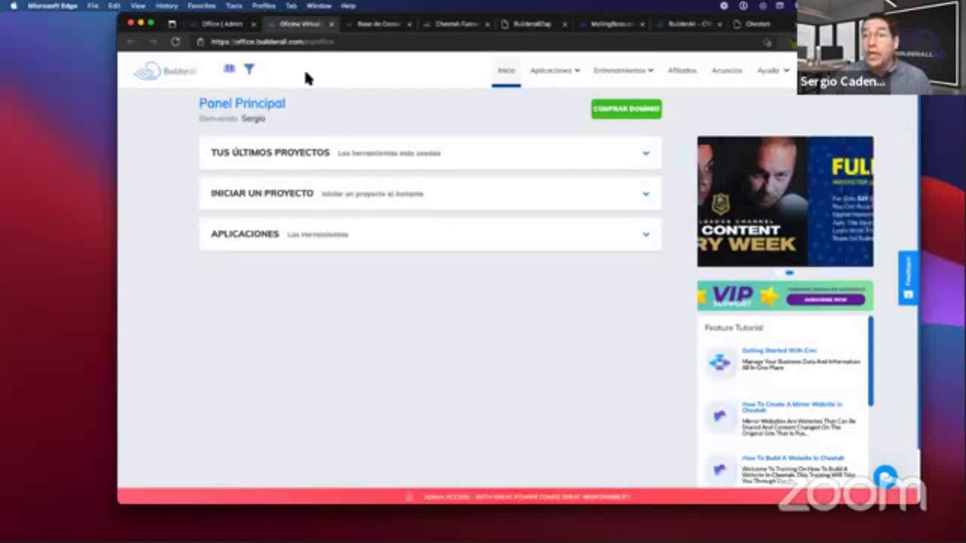
click(229, 69)
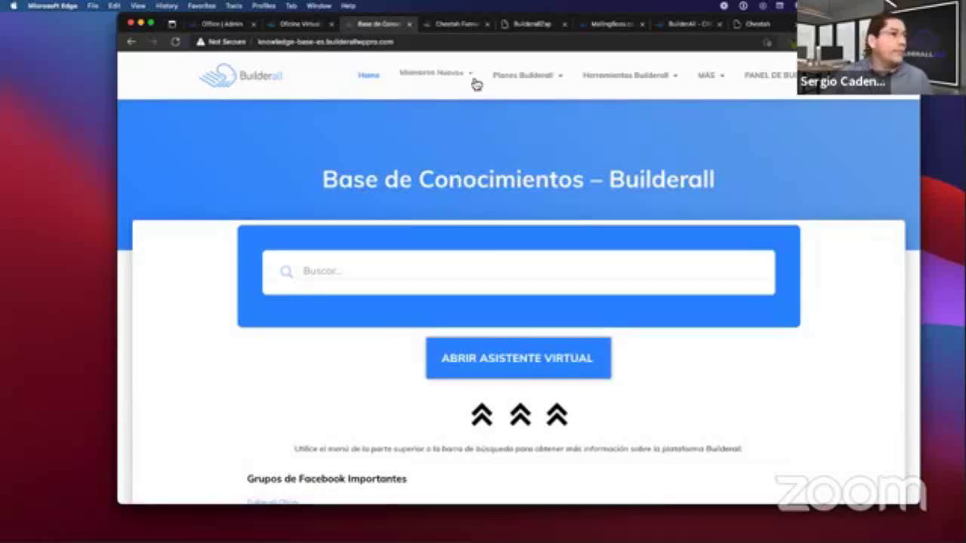
mouse_move(421, 74)
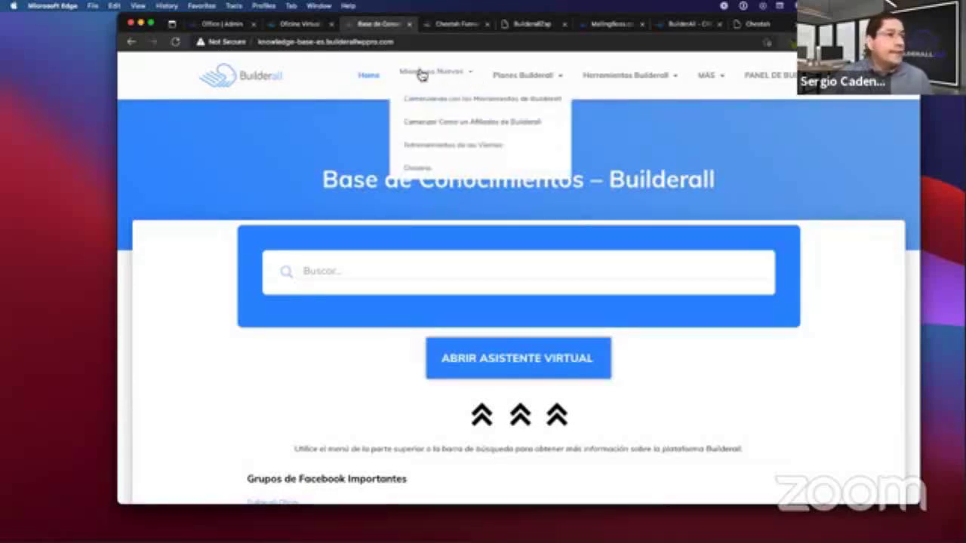
click(468, 151)
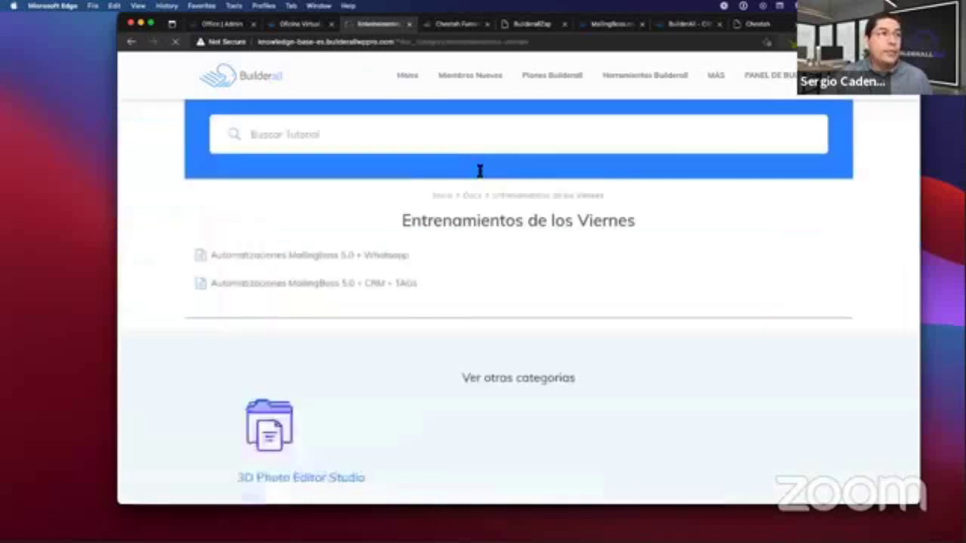
scroll(472, 252, down, 2)
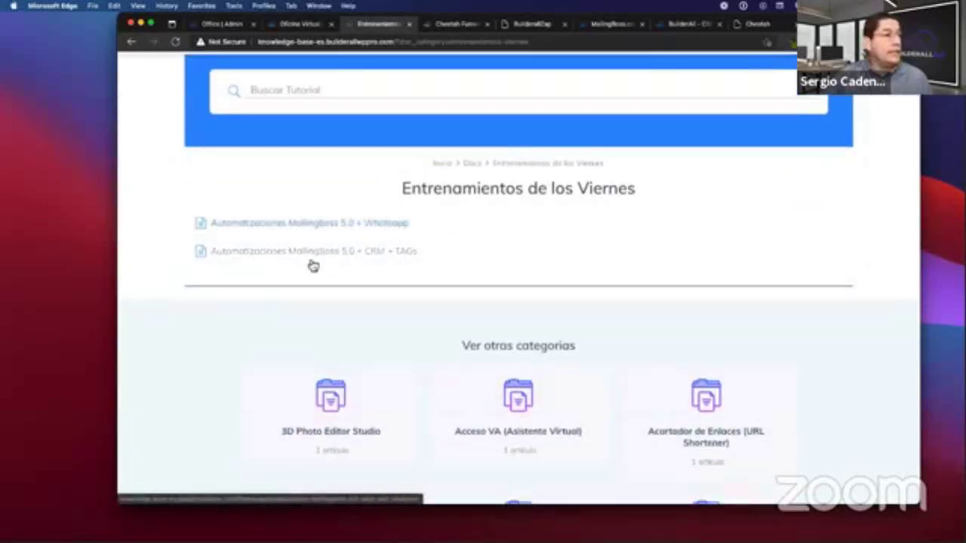
scroll(340, 246, up, 1)
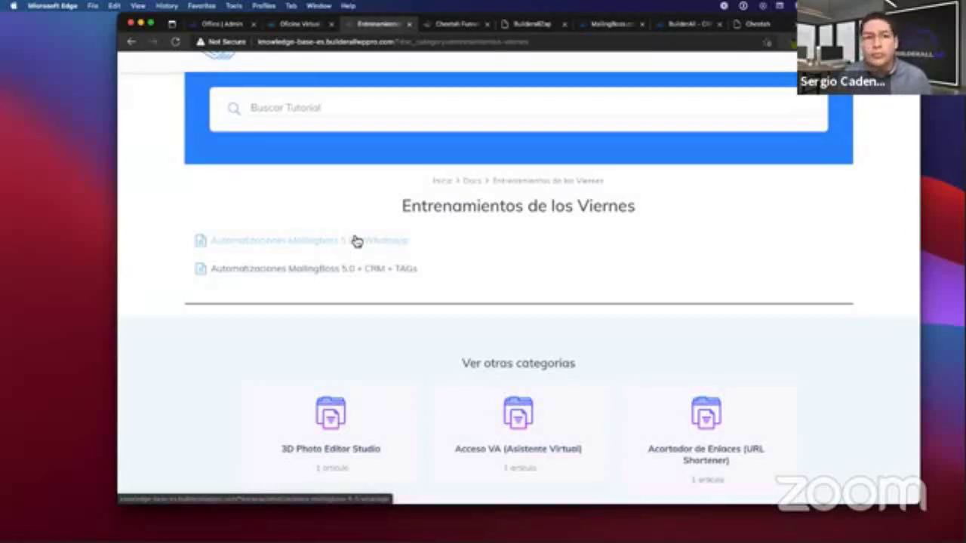
scroll(357, 241, up, 2)
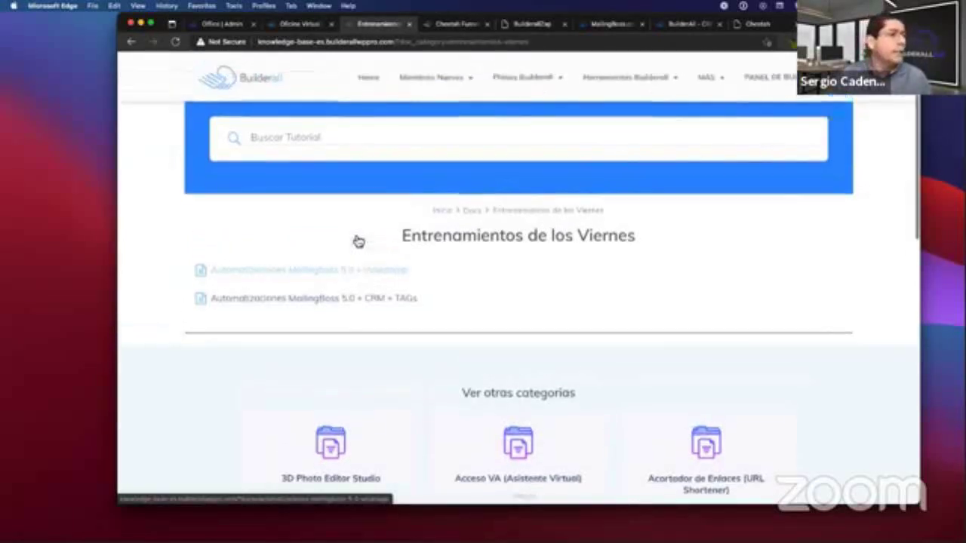
click(367, 74)
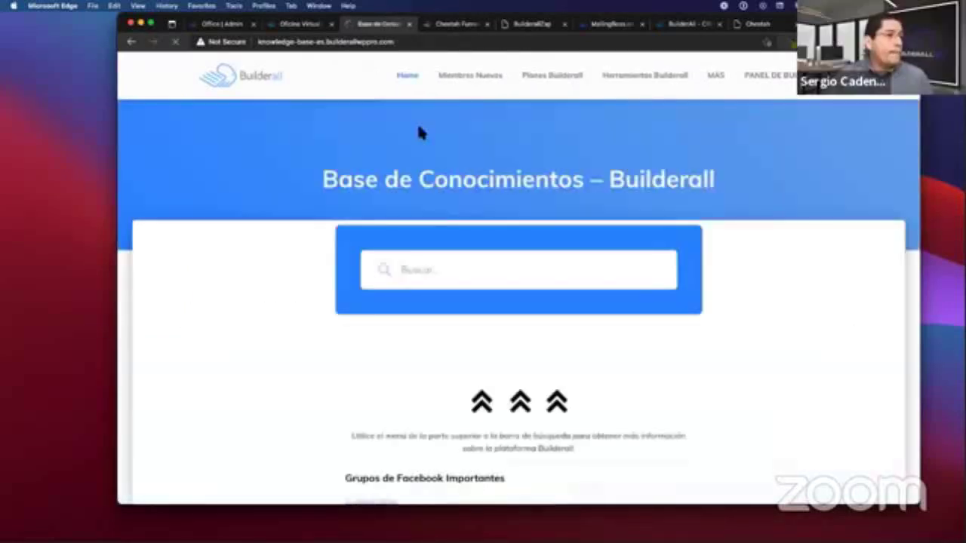
Follow the 'Ver entrenamientos de los viernes anteriores' link to the Friday trainings list.
scroll(422, 283, down, 10)
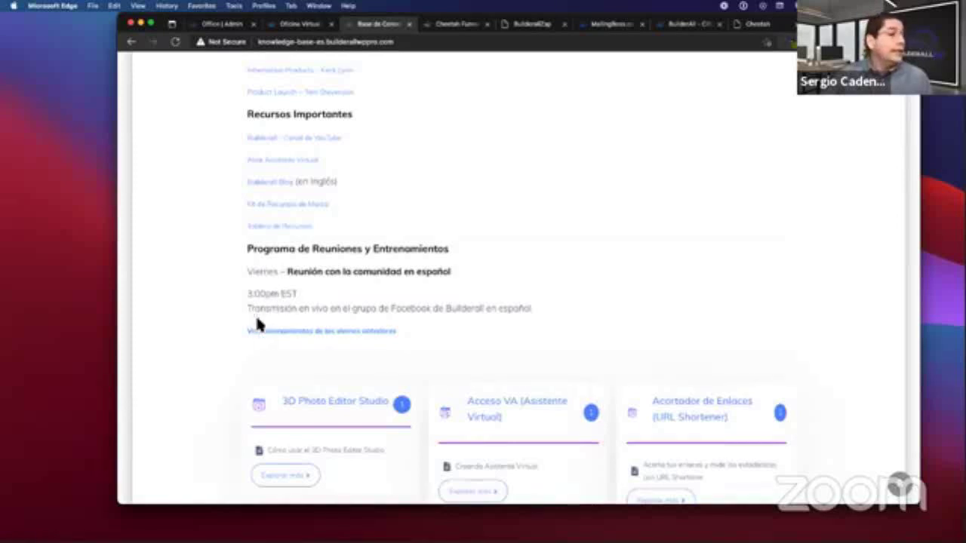
click(325, 335)
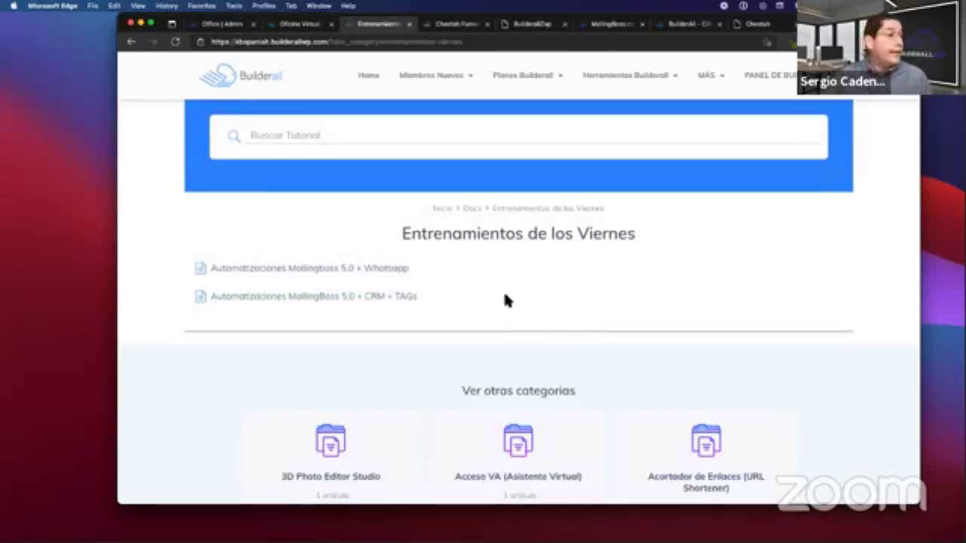
Switch to the Cheetah Funnel tab showing the Entrenamiento Chatbot funnel map.
mouse_move(454, 89)
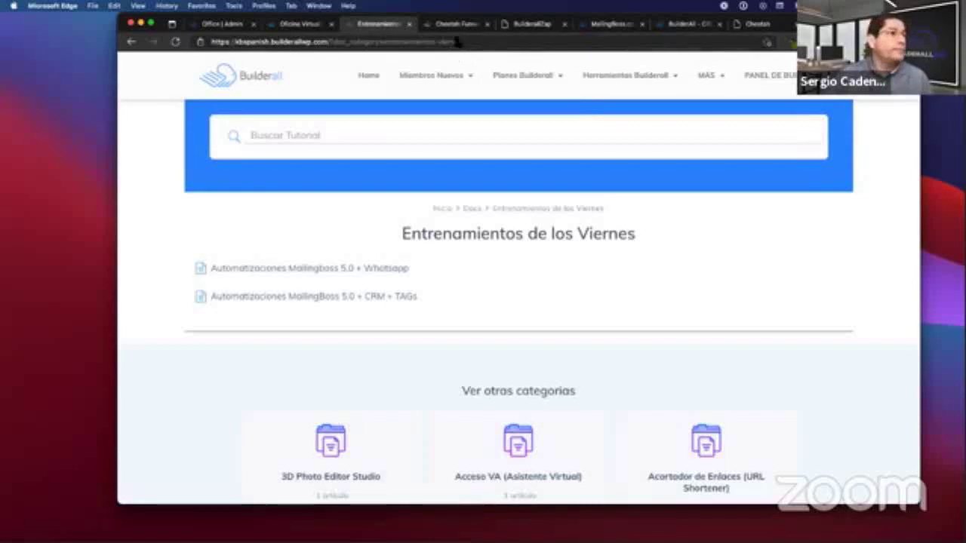
click(455, 24)
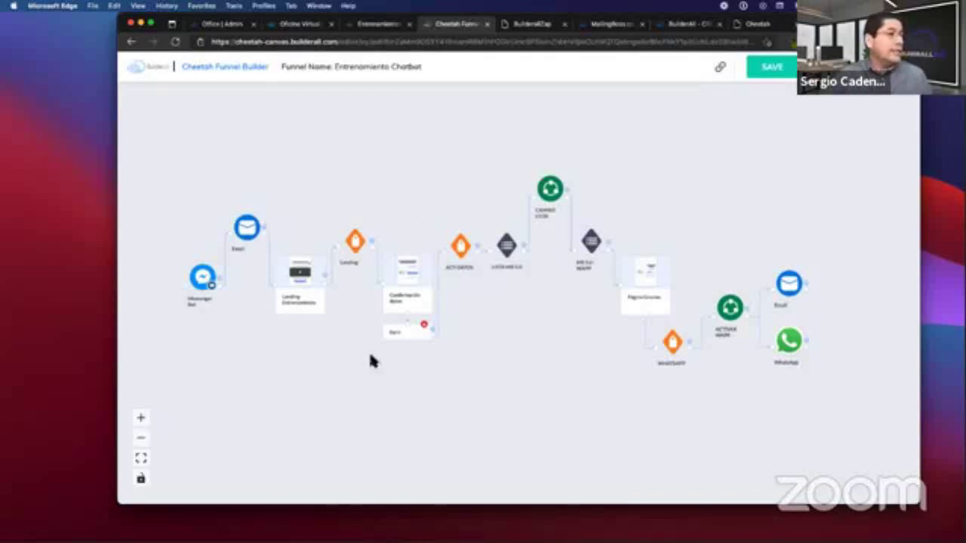
Zoom in and pan so Messenger Bot through Página Gracias, Email and WhatsApp fill the canvas.
scroll(507, 330, up, 5)
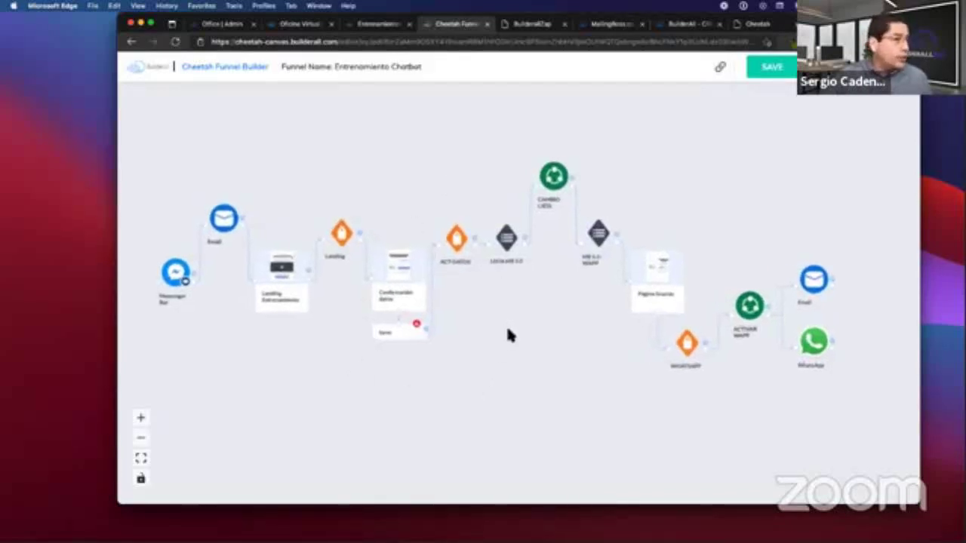
scroll(508, 329, up, 2)
drag(508, 330, 535, 340)
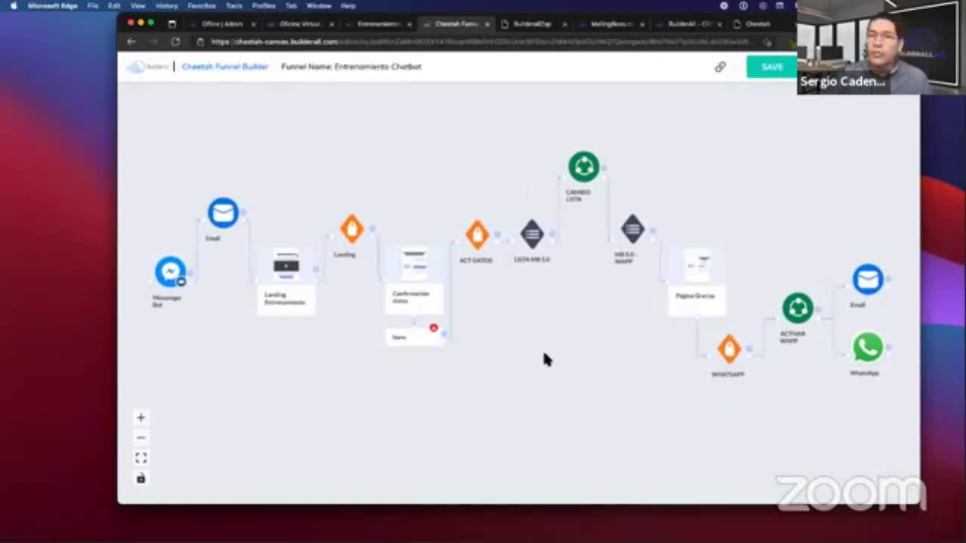
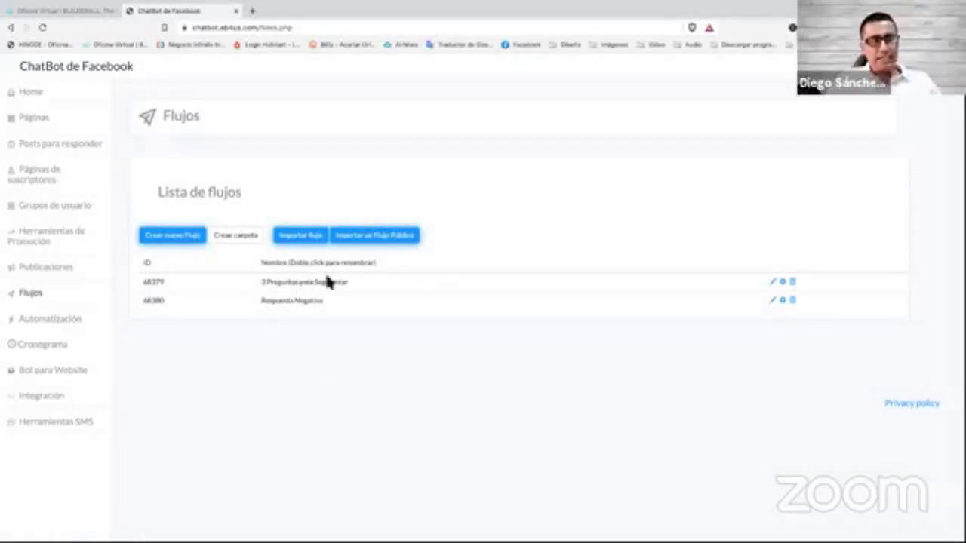
Open the first flow, 3 Preguntas para Segmentar, in the interactive flow builder.
drag(258, 290, 351, 282)
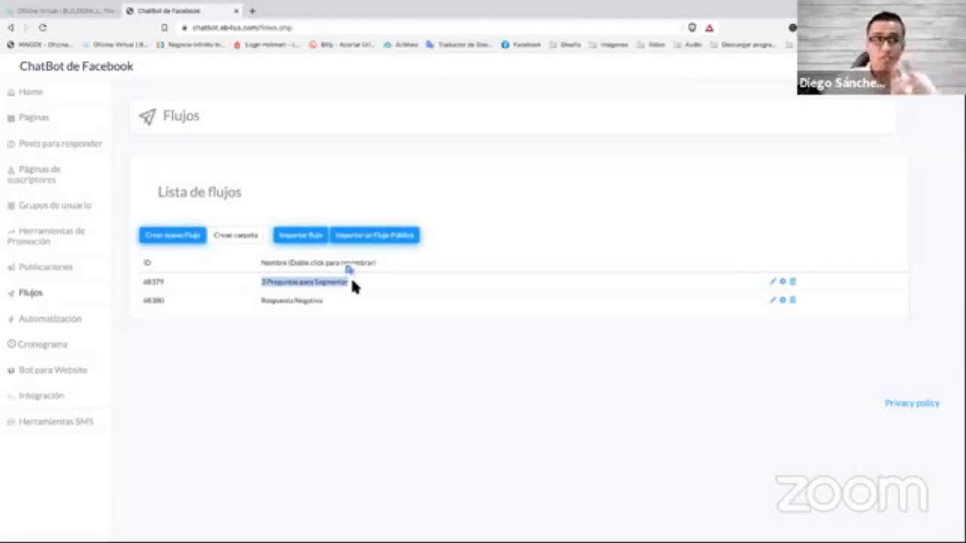
click(431, 315)
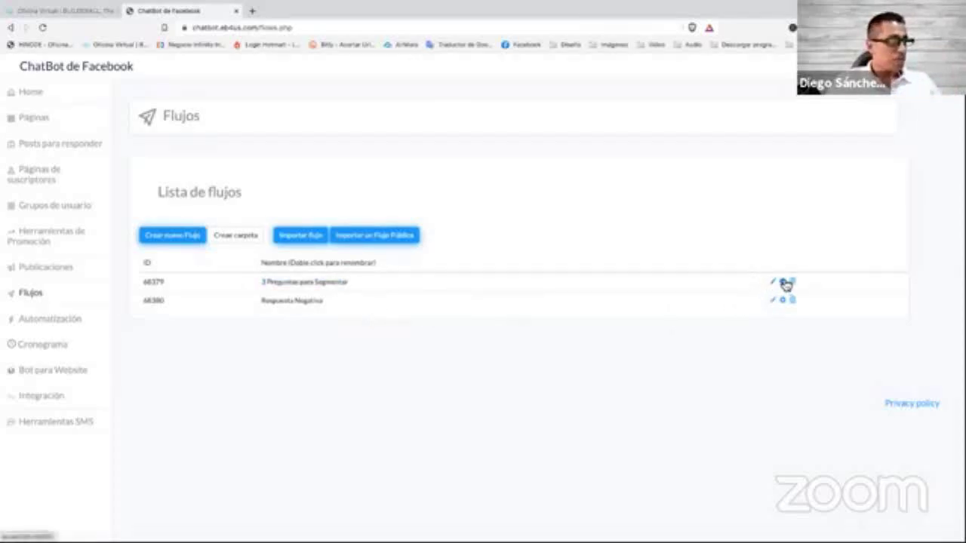
click(782, 281)
click(719, 337)
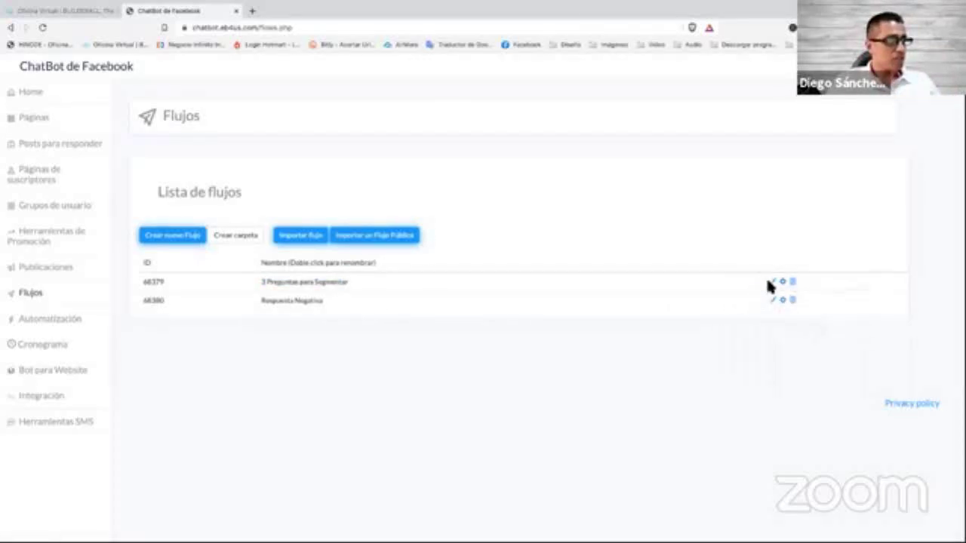
click(772, 283)
click(801, 313)
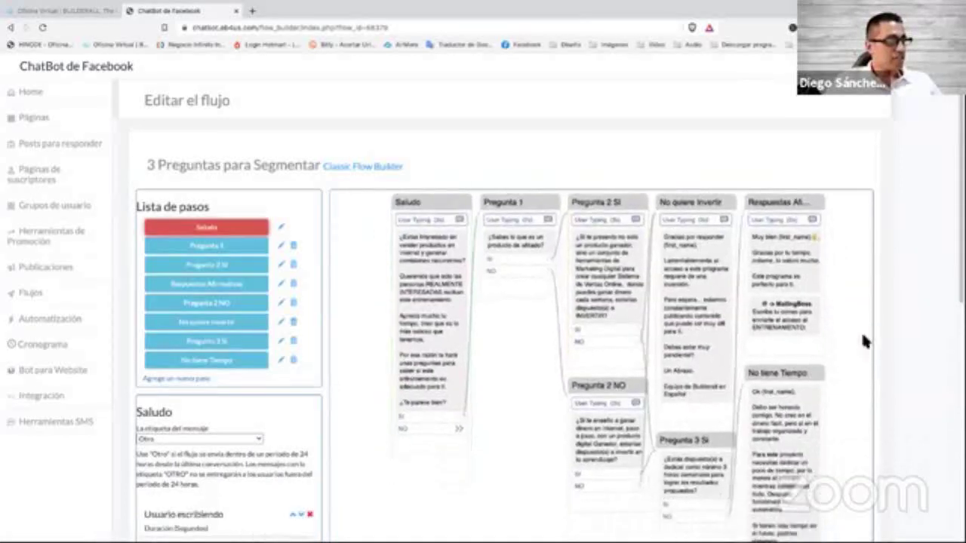
Leave the flow editor and return to the list of flows via Flujos.
scroll(867, 365, down, 2)
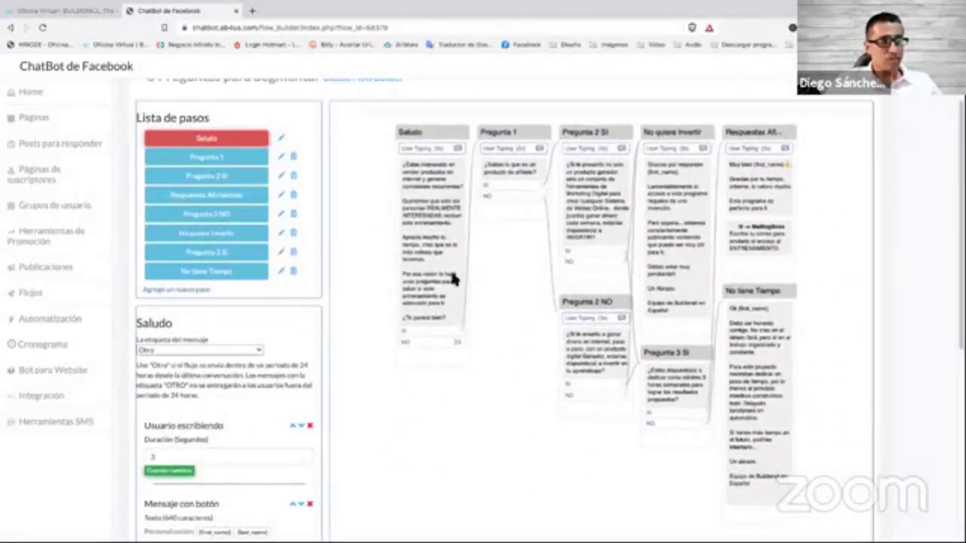
click(38, 299)
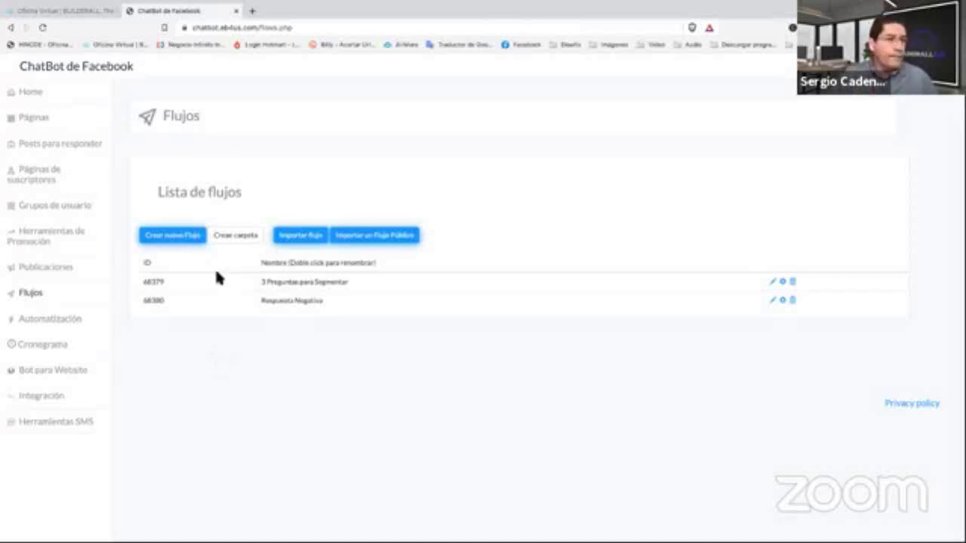
Create a new flow named Prueba Viernes.
click(178, 236)
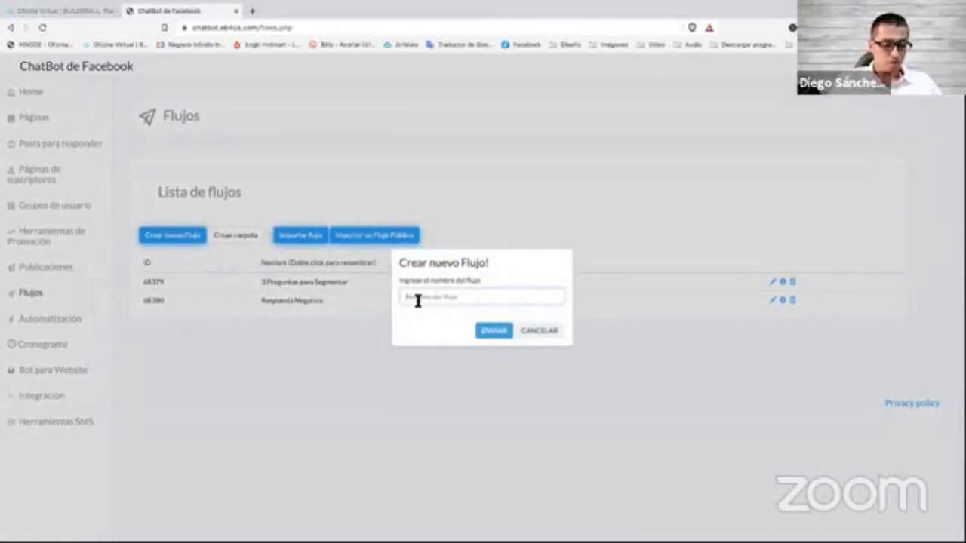
click(417, 301)
text(Pr)
key(BackSpace)
text(rueba)
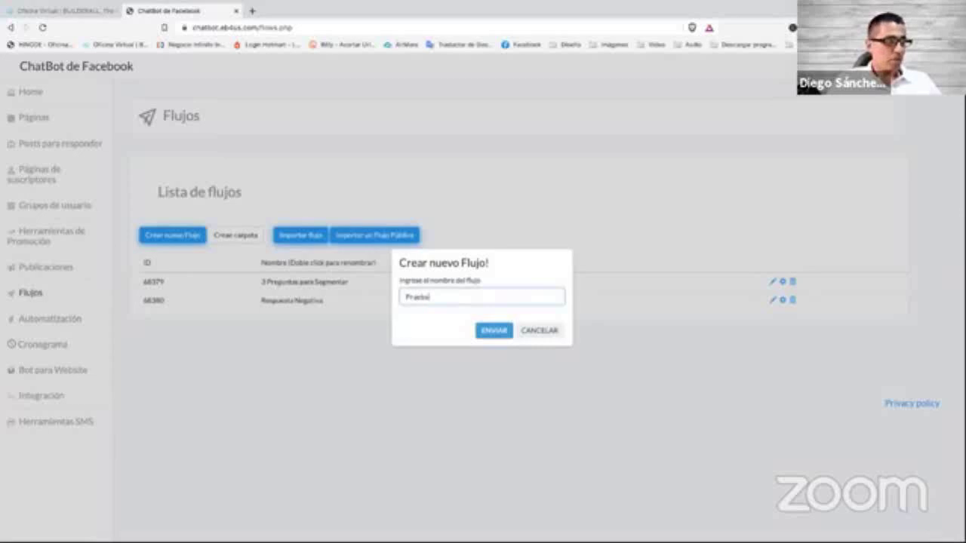
text( Vomos)
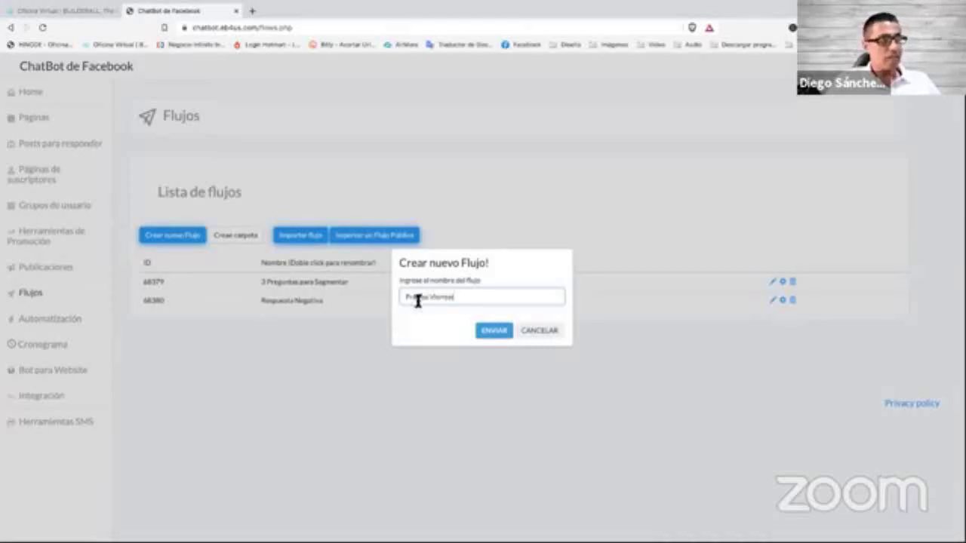
click(502, 332)
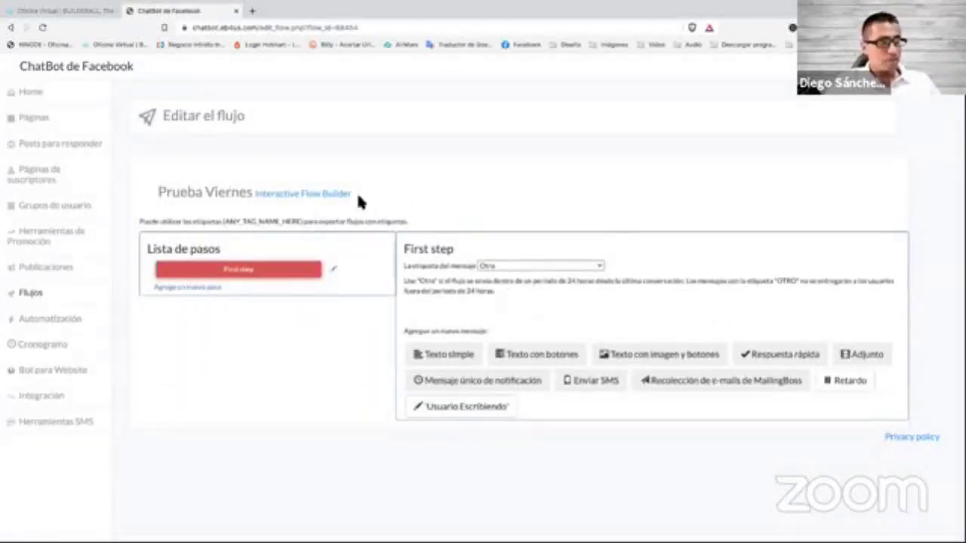
Open Prueba Viernes in the interactive builder and reposition its First step card.
click(309, 197)
click(307, 200)
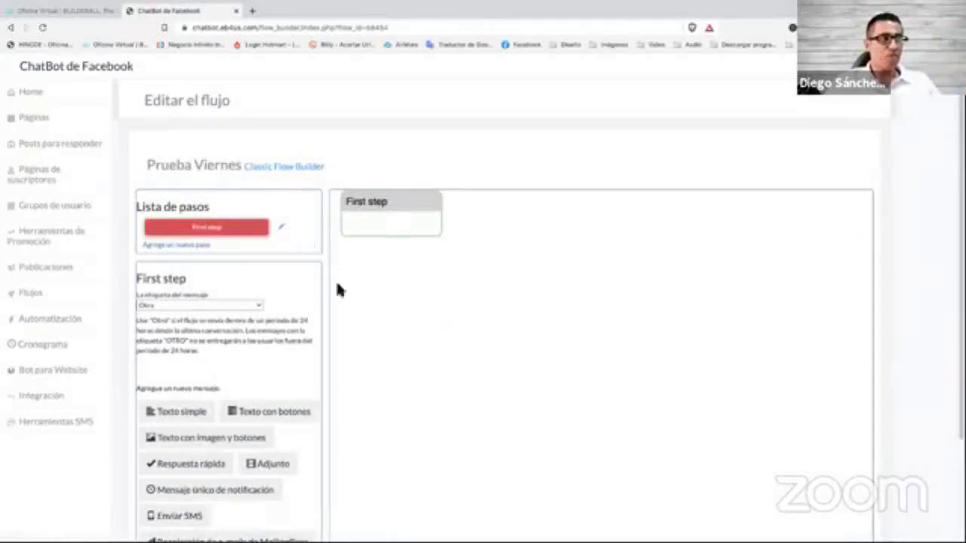
drag(381, 214, 415, 231)
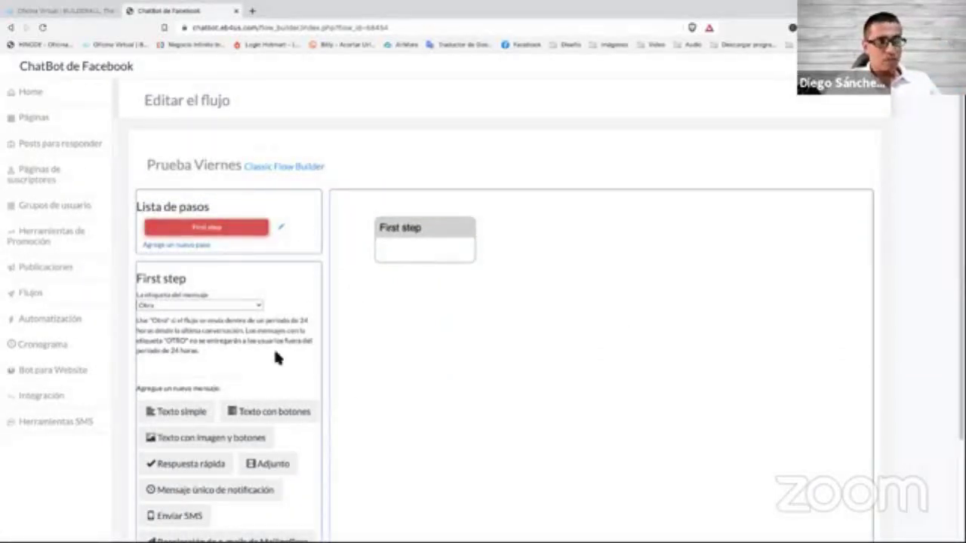
scroll(325, 324, down, 1)
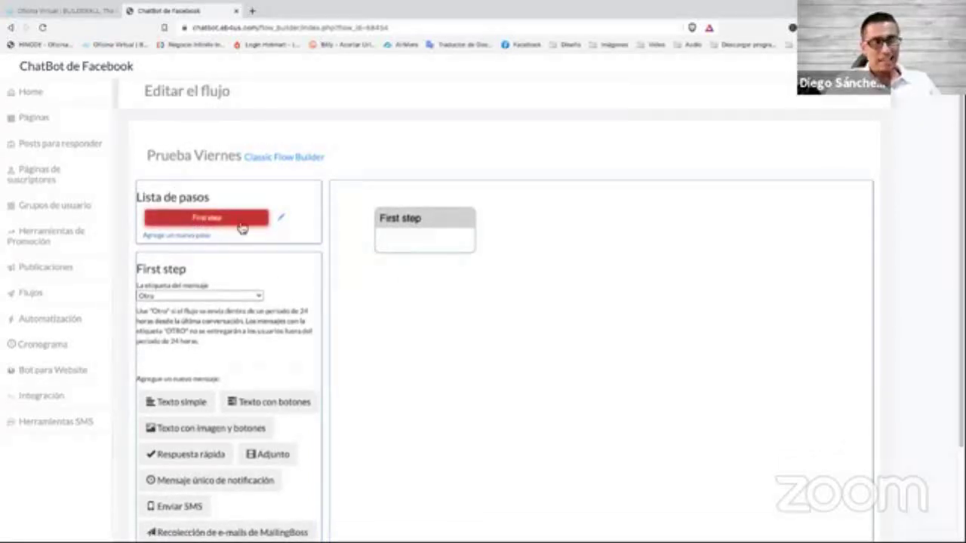
click(280, 218)
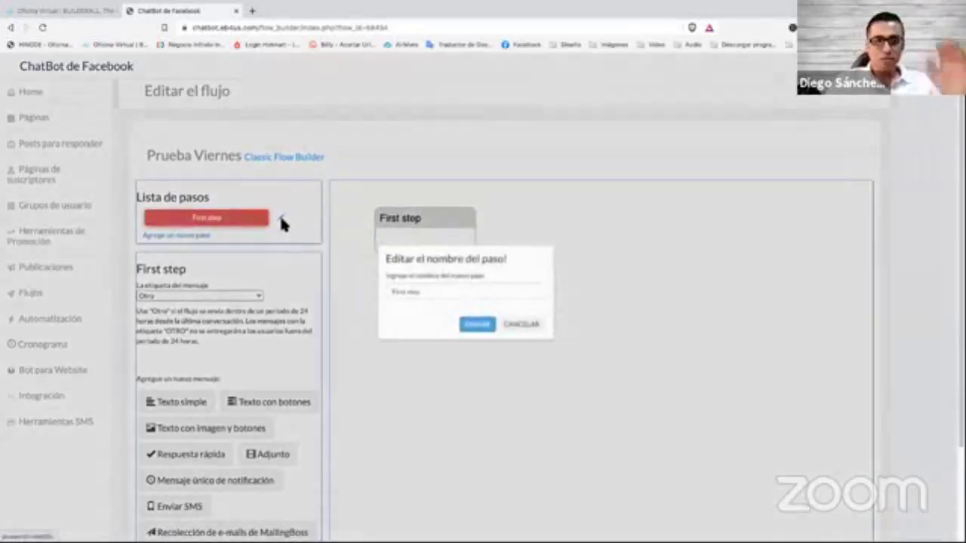
Rename the flow's First step to Bienvenida.
triple_click(444, 297)
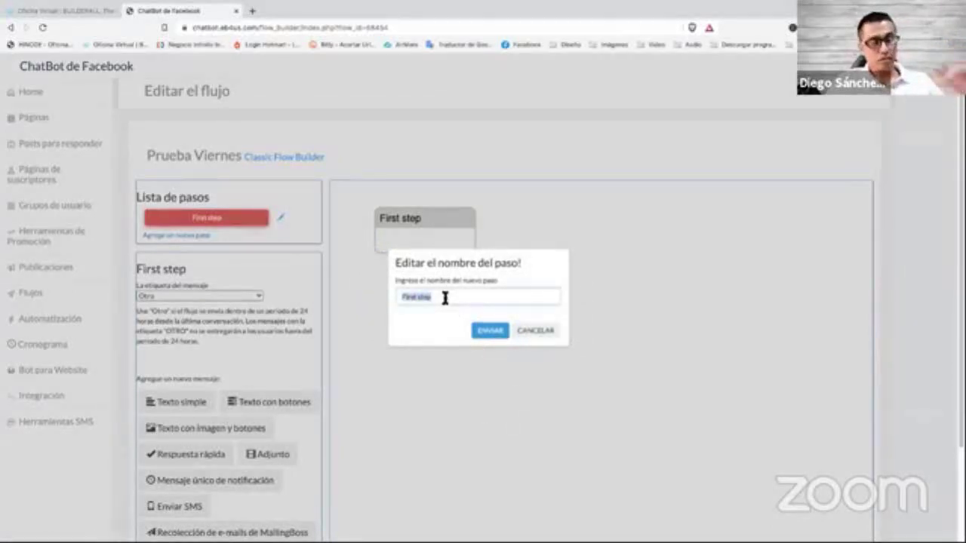
text(Bien)
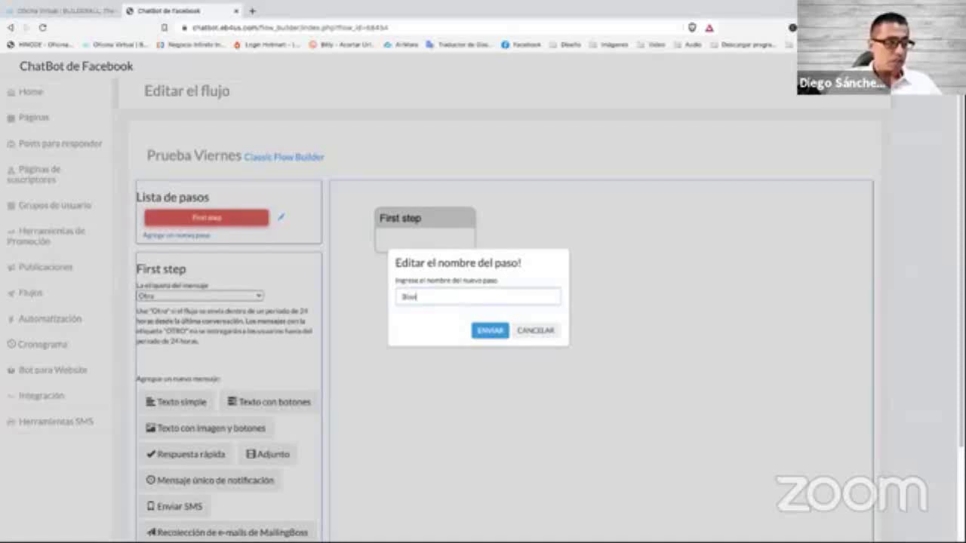
text(venida)
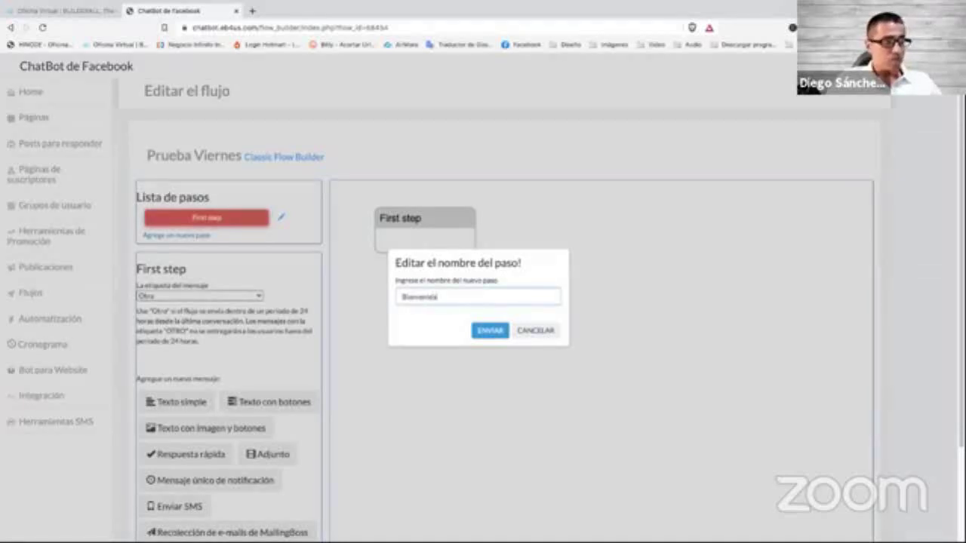
click(492, 332)
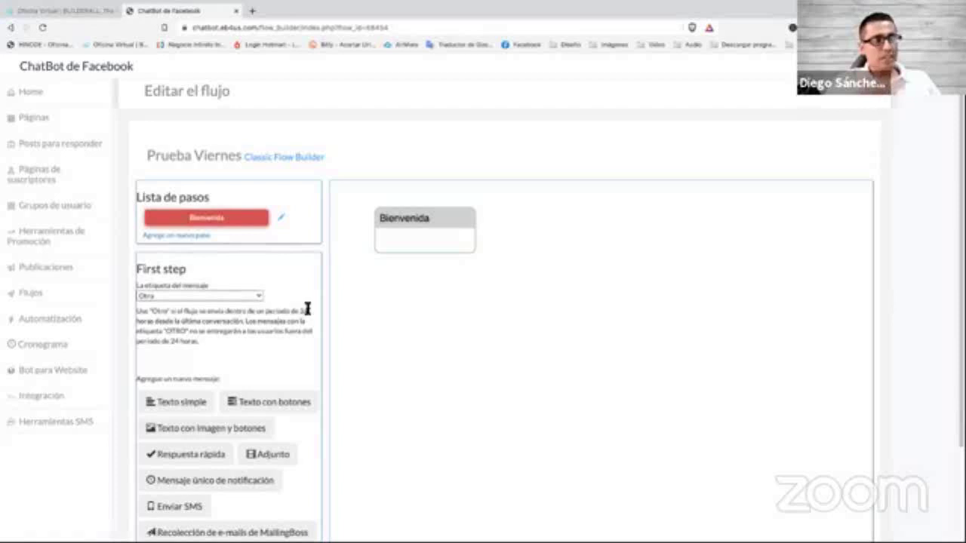
scroll(369, 296, down, 1)
scroll(324, 305, down, 2)
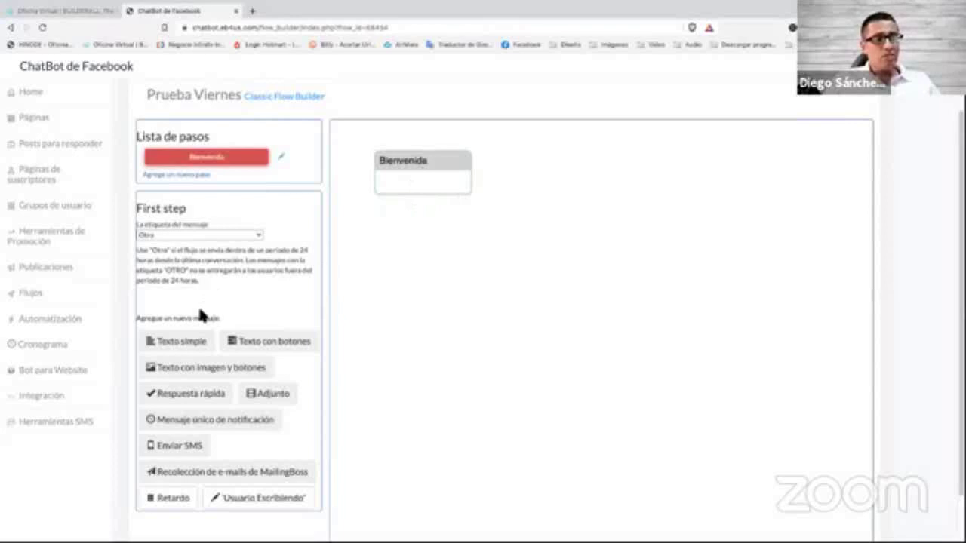
Add a text-with-buttons message starting with {first_name} asking if the training is suitable.
click(266, 345)
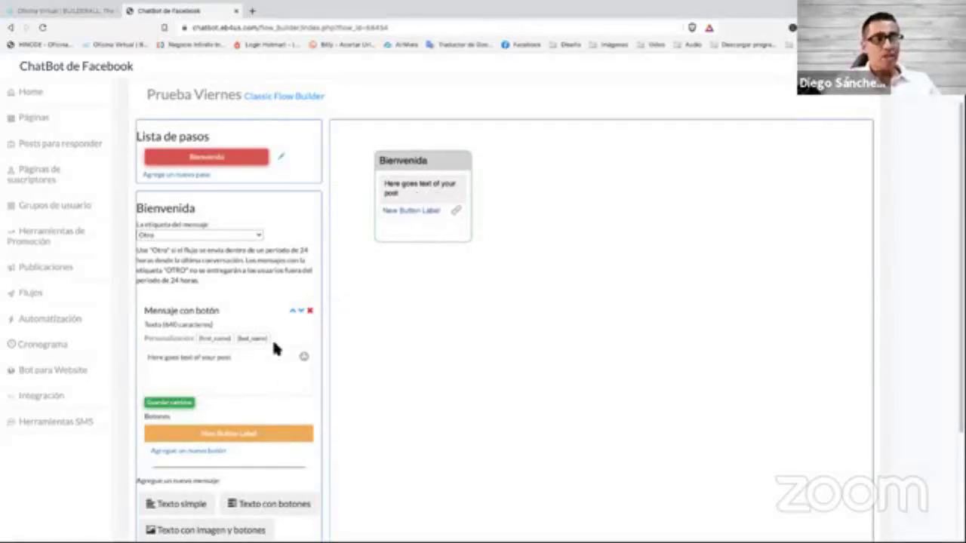
triple_click(218, 358)
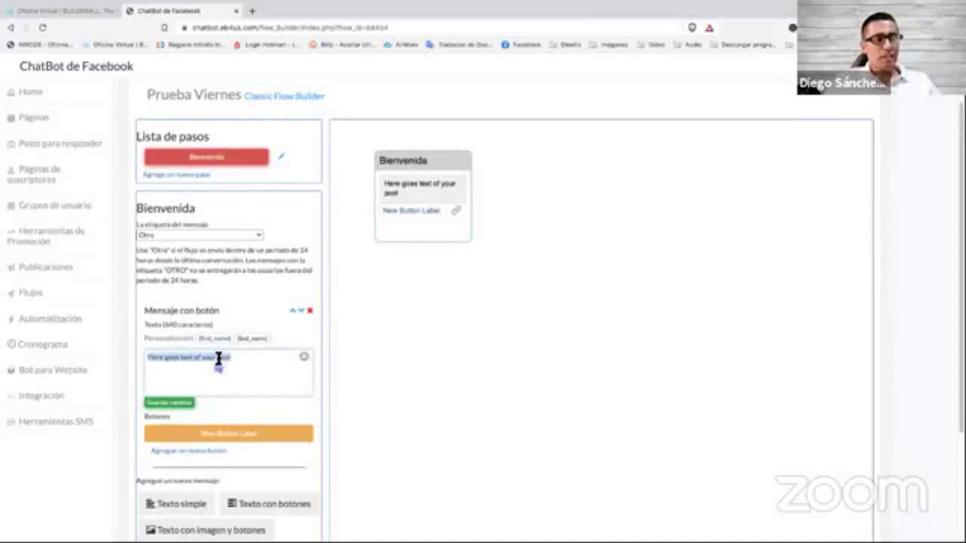
key(BackSpace)
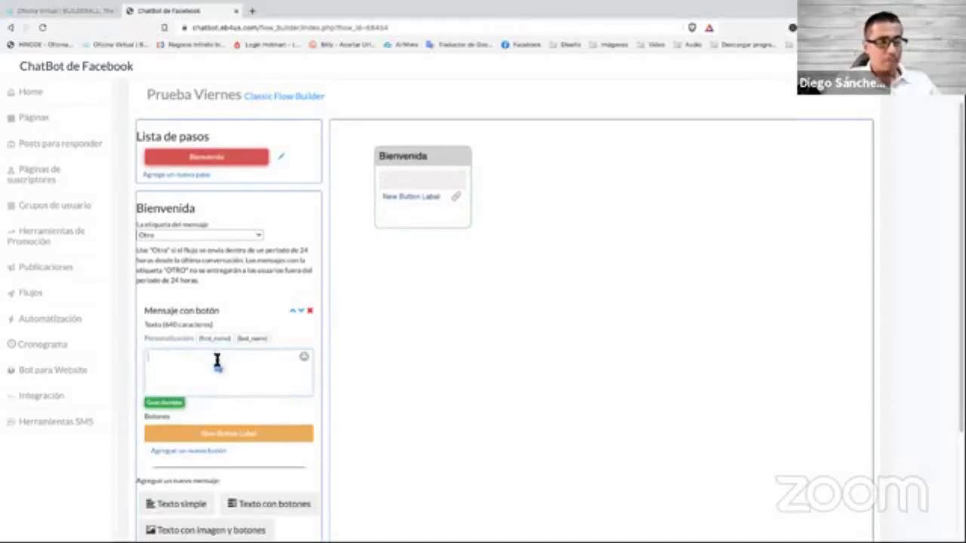
click(215, 339)
click(223, 365)
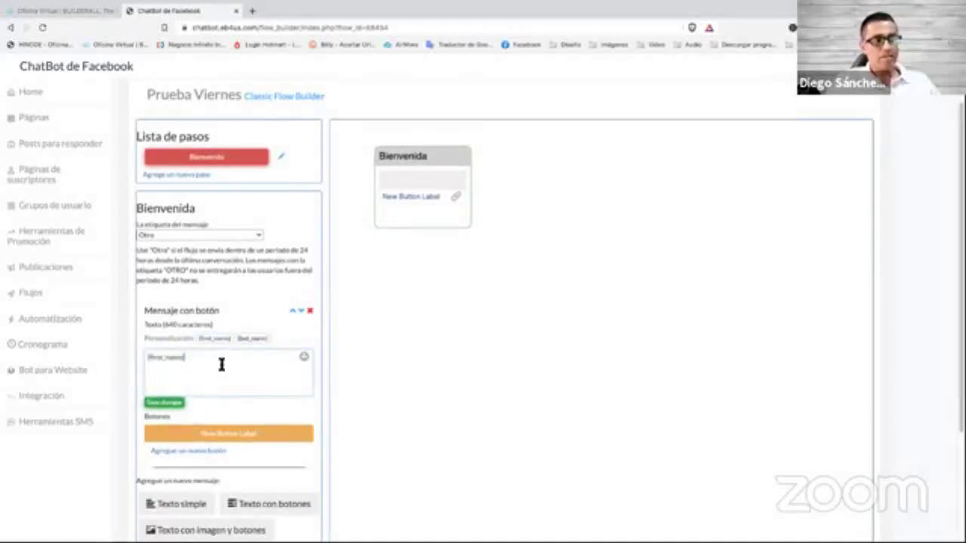
text(,)
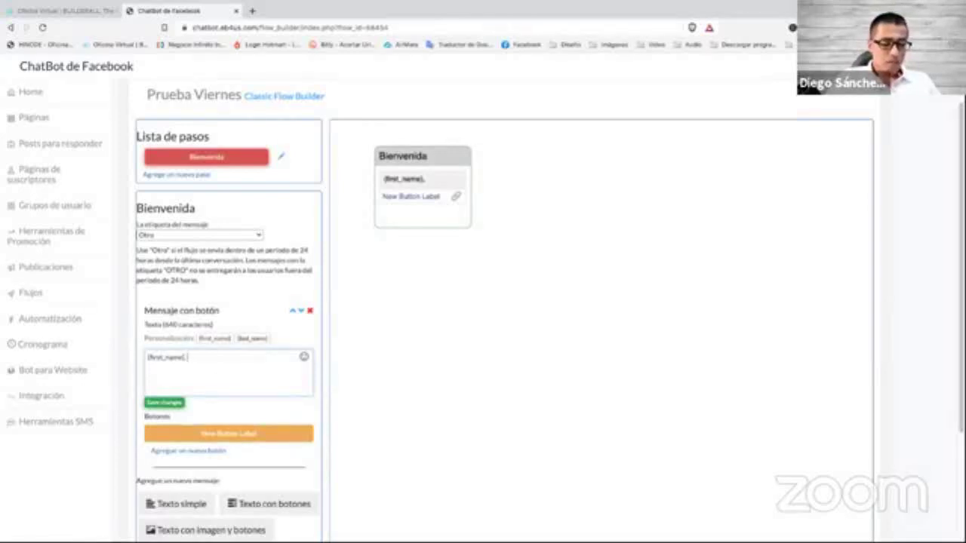
text(Necesitam)
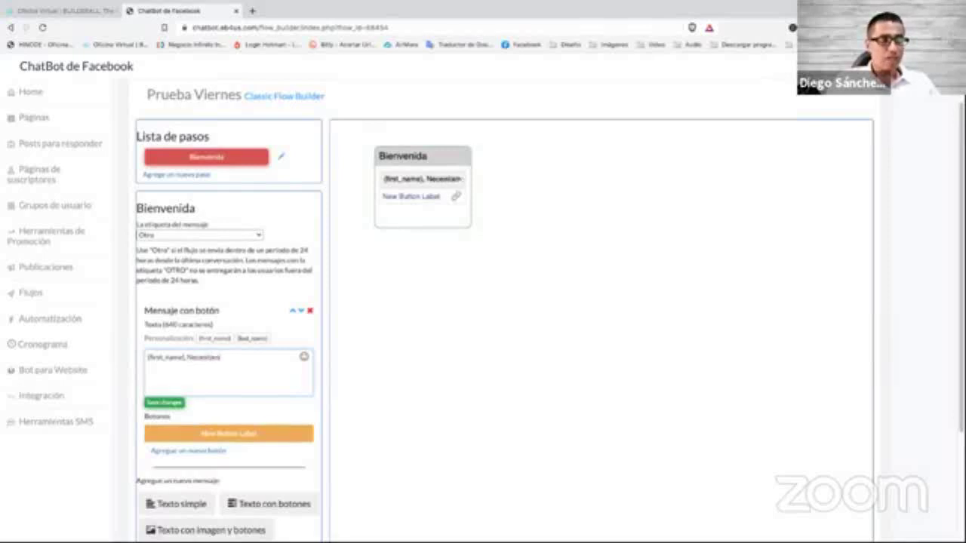
text(os)
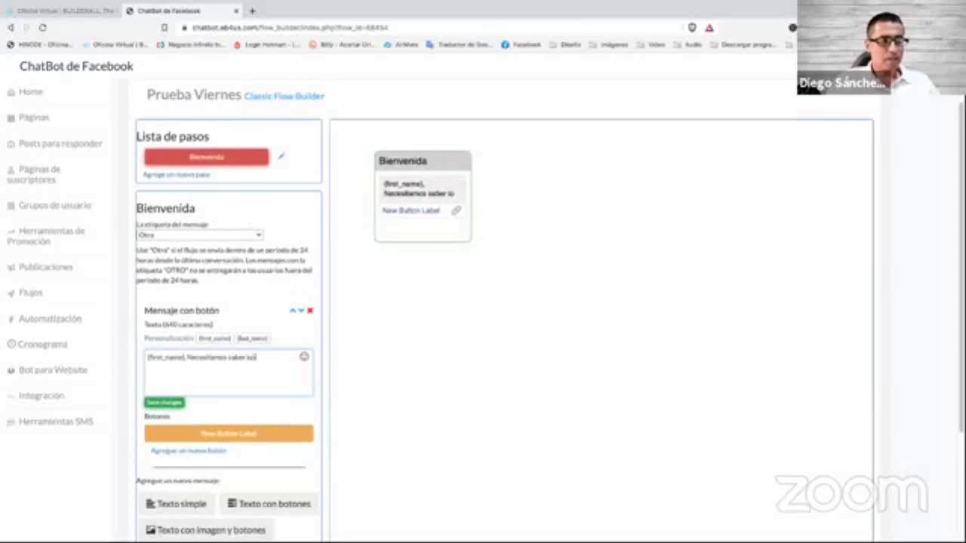
text( saber si este)
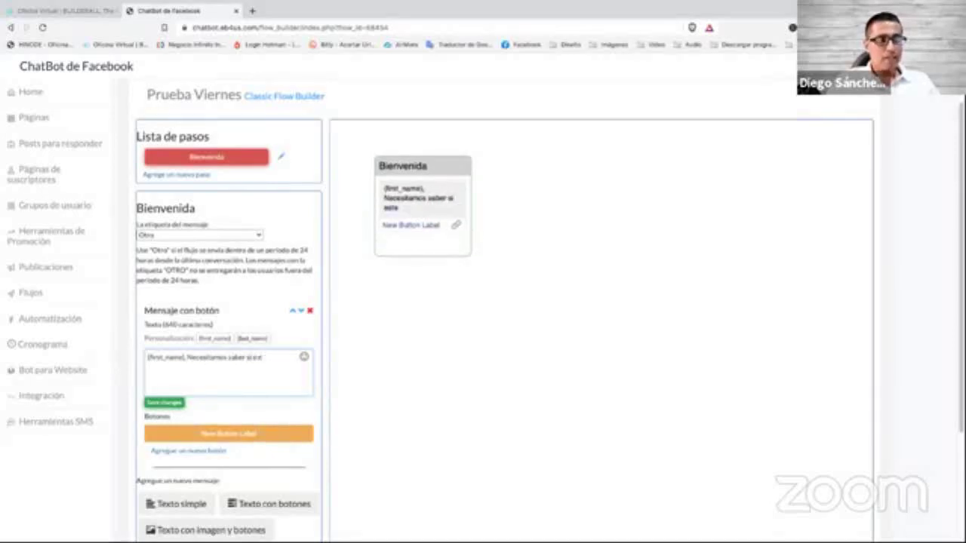
text( interesad)
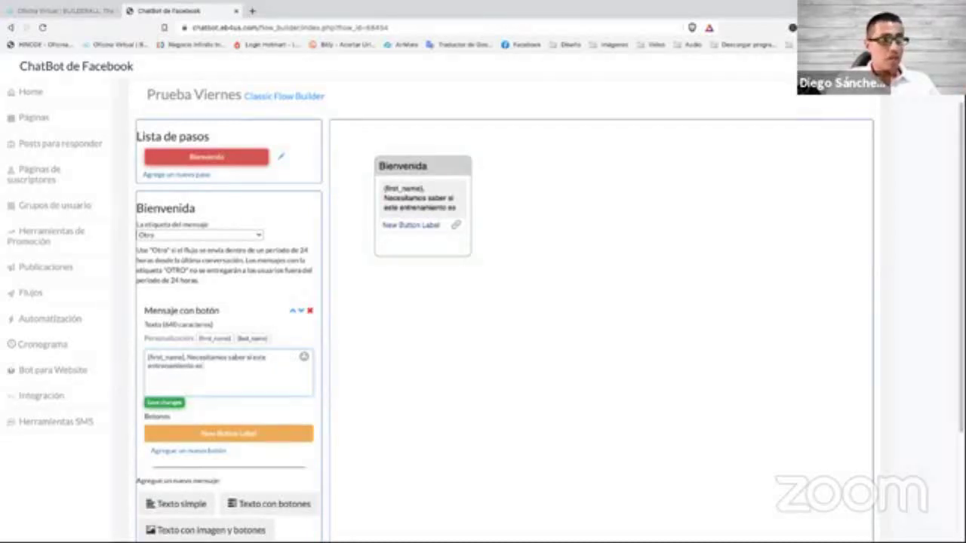
text(deacuado para ti.)
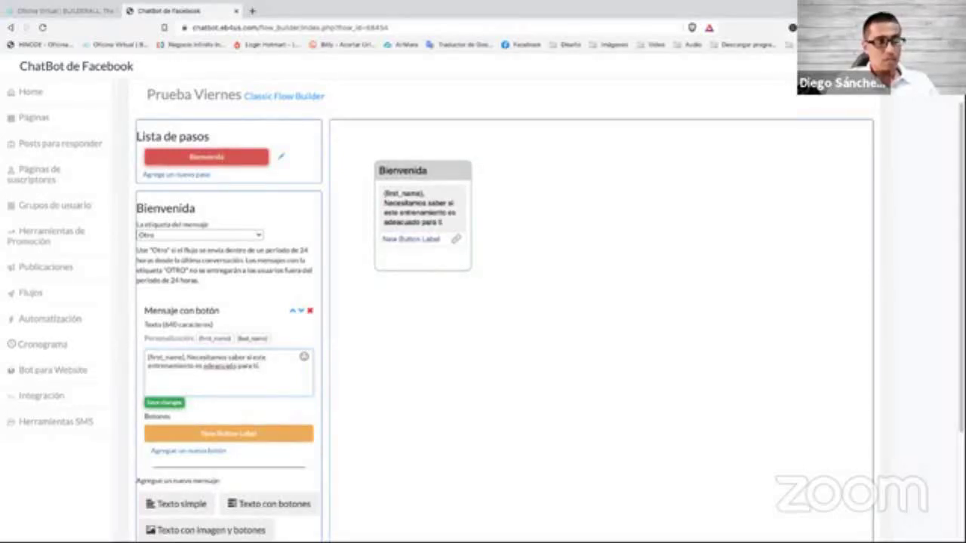
Put '¿esta bien?' on its own line and fix the stray space in 'adecuado'.
key(Return)
key(Return)
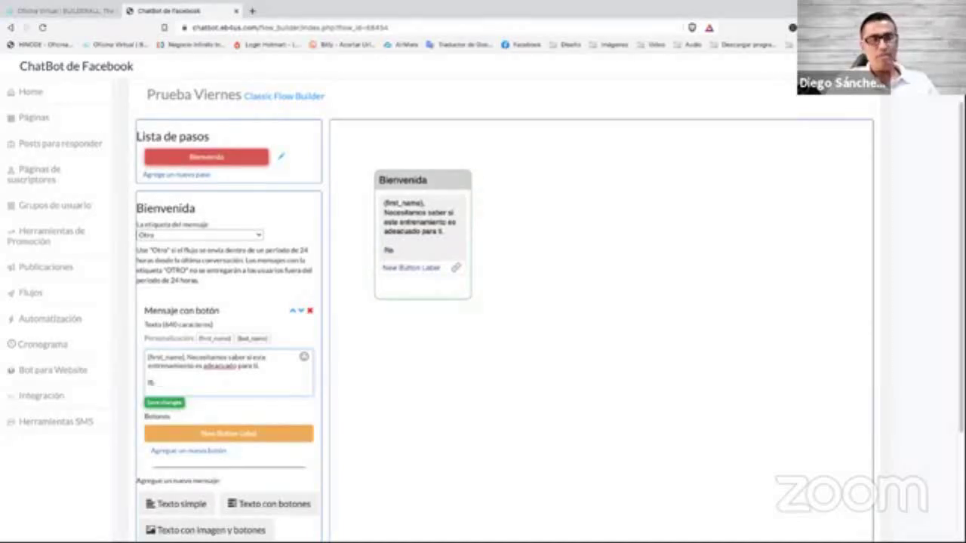
key(BackSpace)
key(BackSpace)
key(BackSpace)
key(Return)
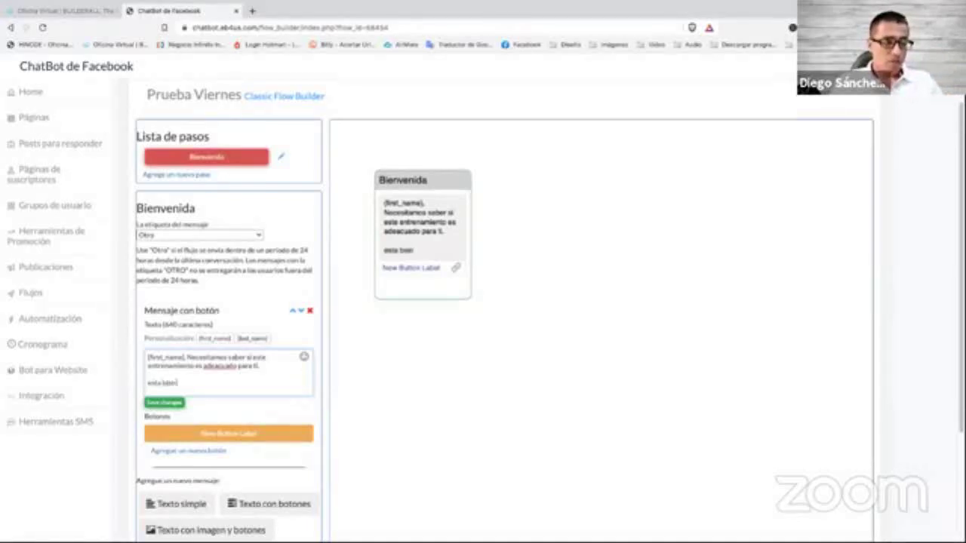
click(149, 382)
text(¿)
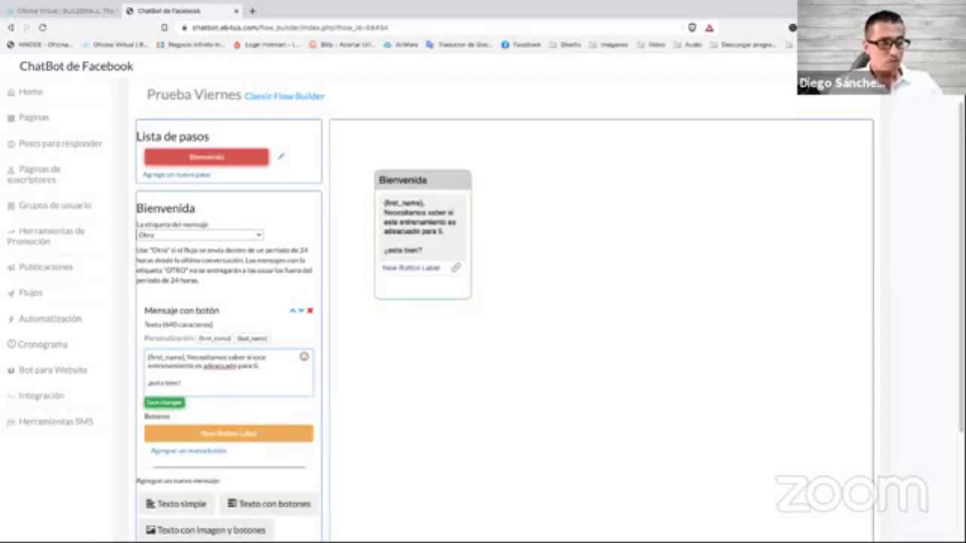
click(208, 367)
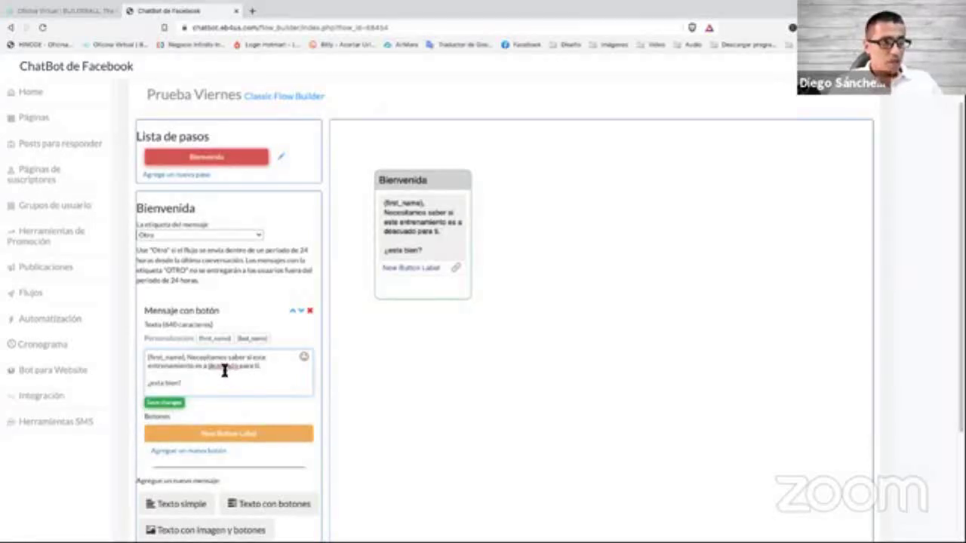
key(BackSpace)
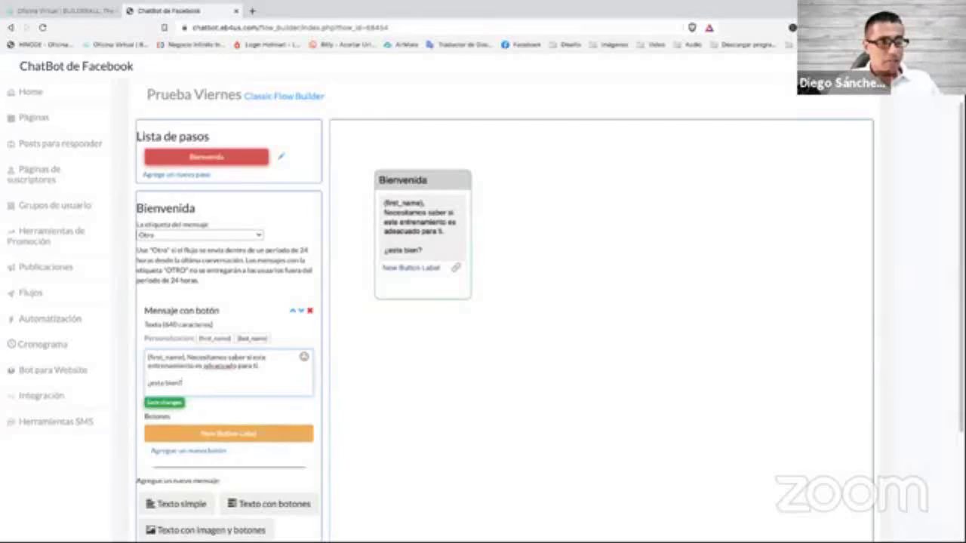
Save the edited welcome message.
click(163, 402)
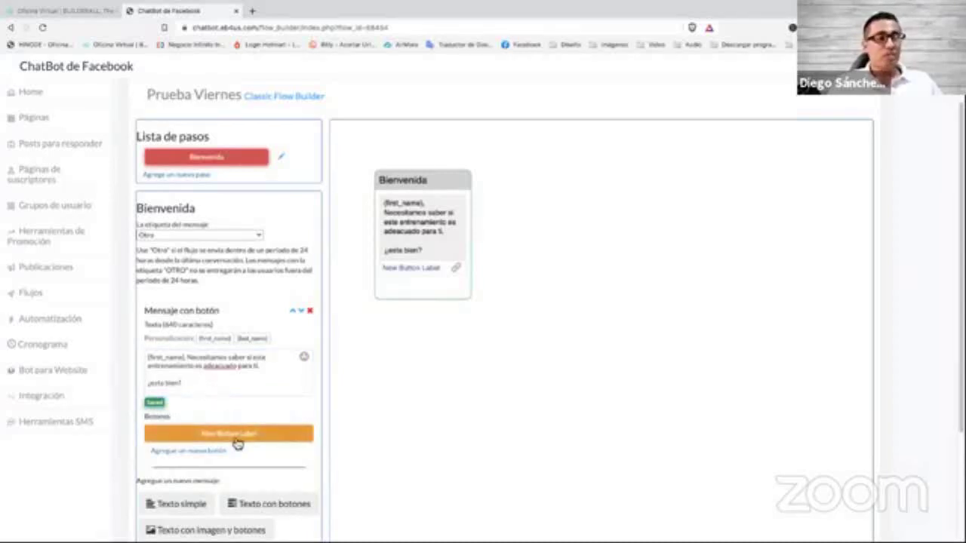
click(188, 370)
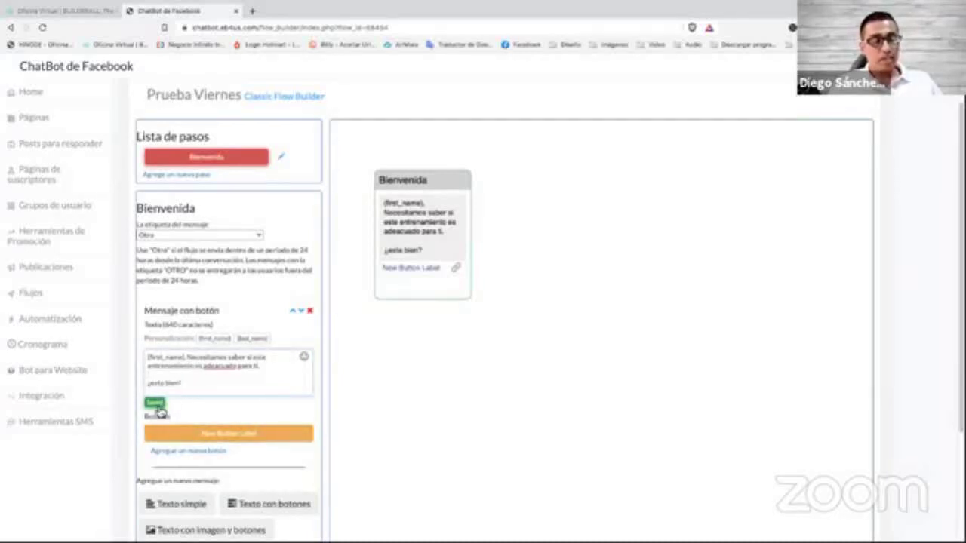
click(165, 404)
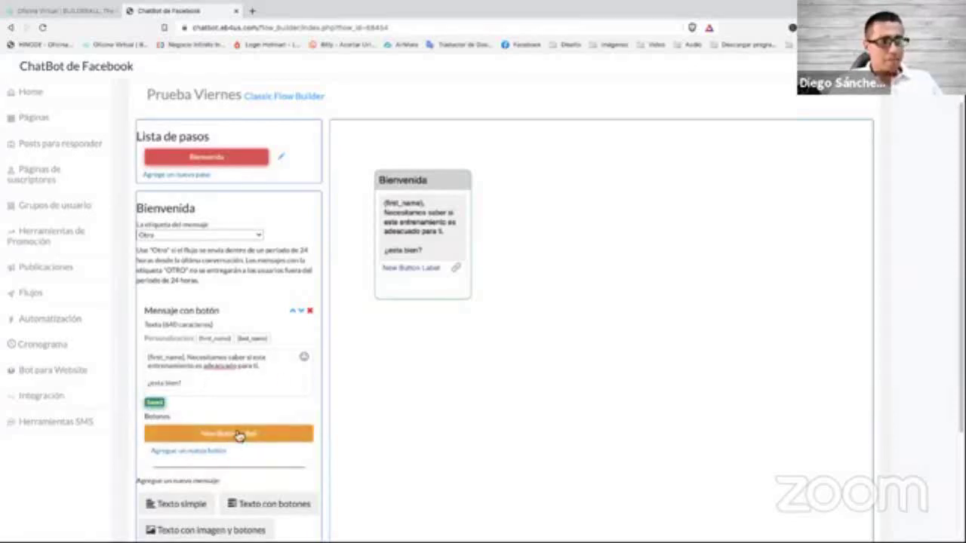
scroll(243, 393, down, 2)
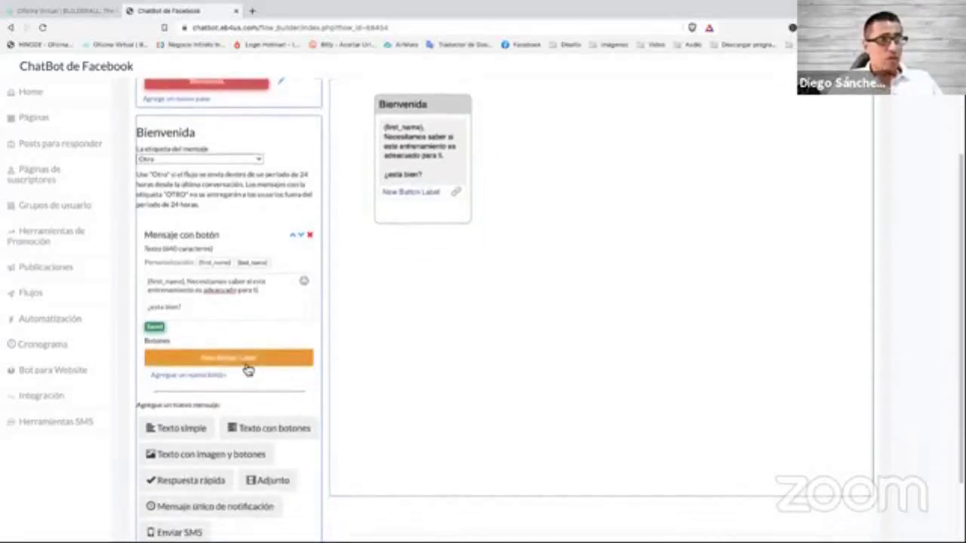
Label the message button Sí and make it go to a newly created step.
click(247, 360)
triple_click(367, 140)
text(S)
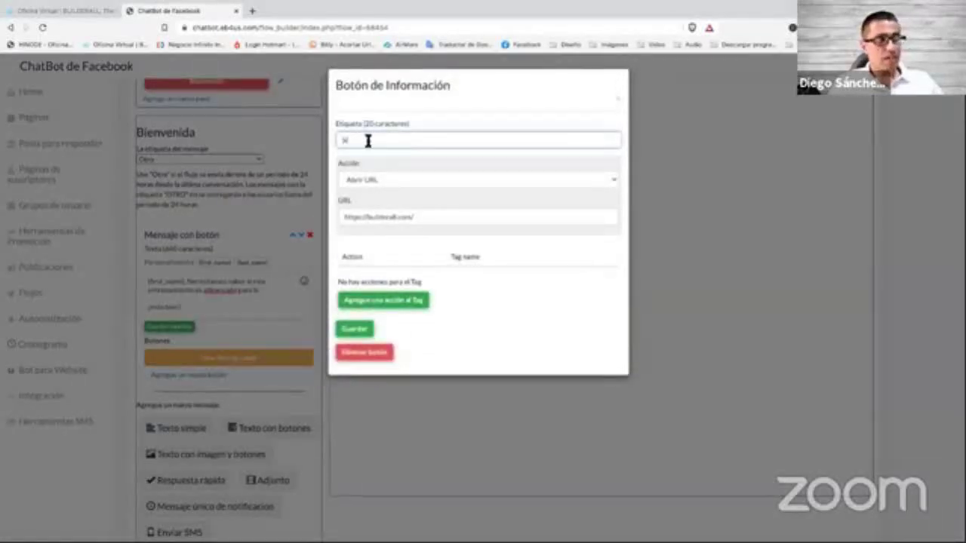
text(í)
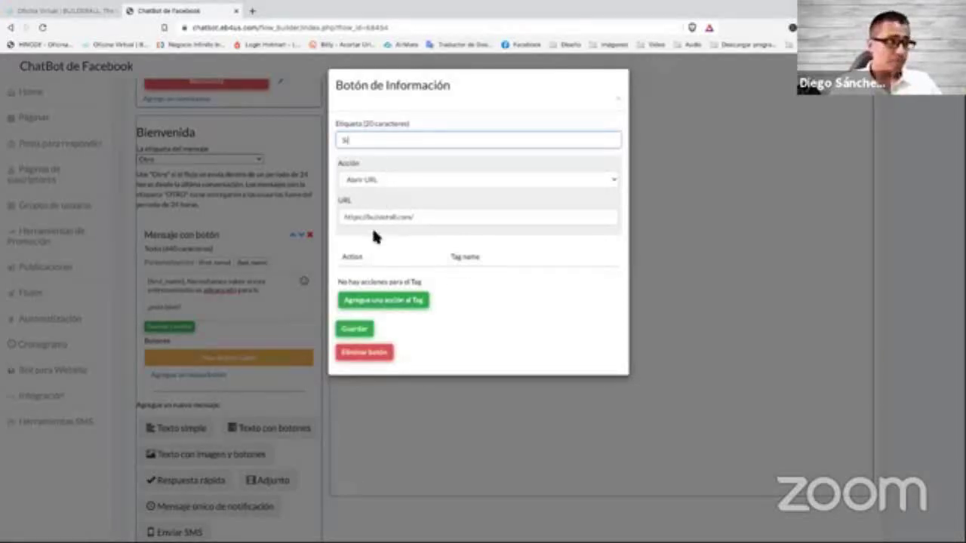
click(389, 180)
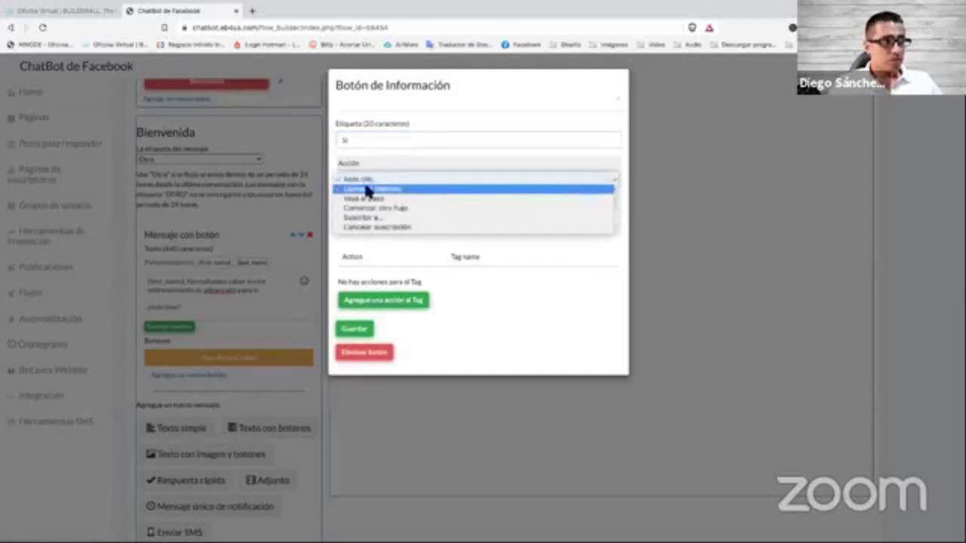
click(369, 198)
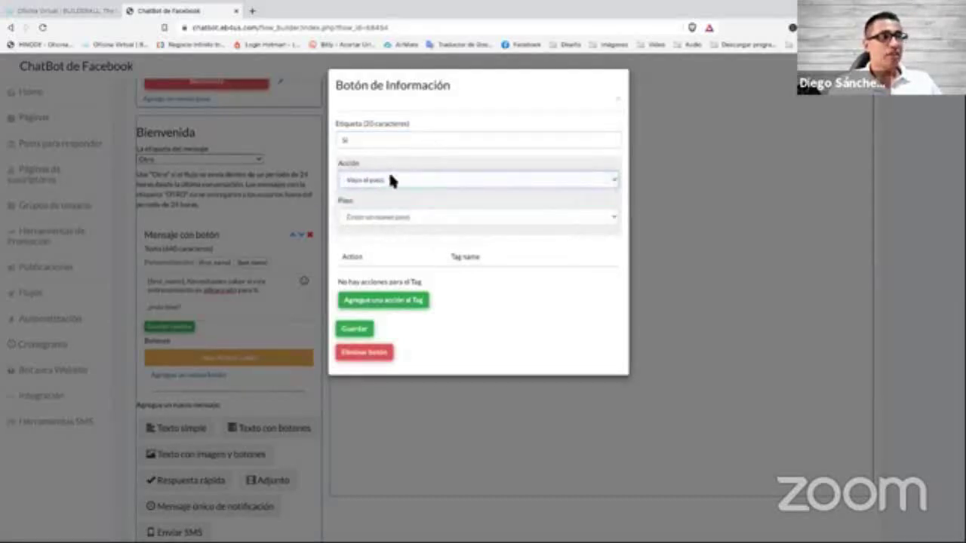
click(383, 214)
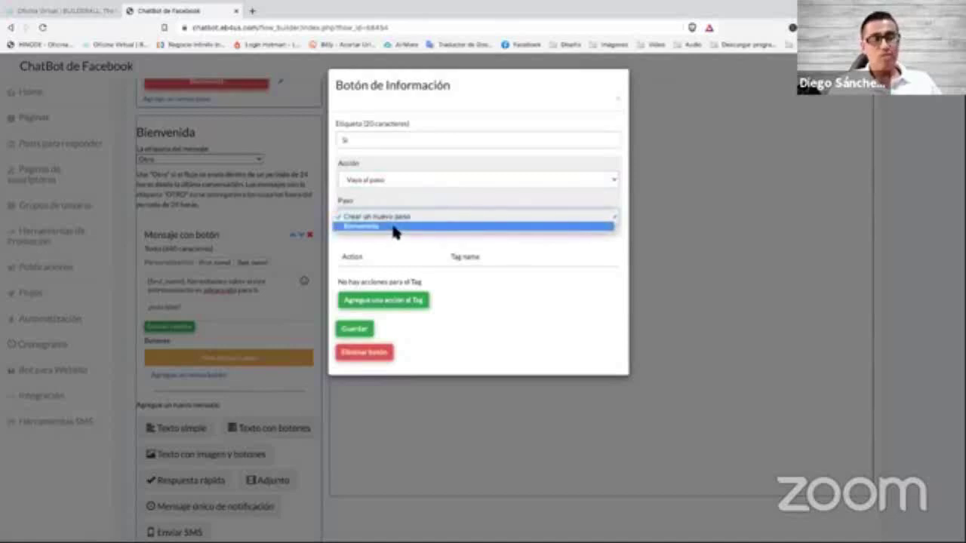
click(389, 217)
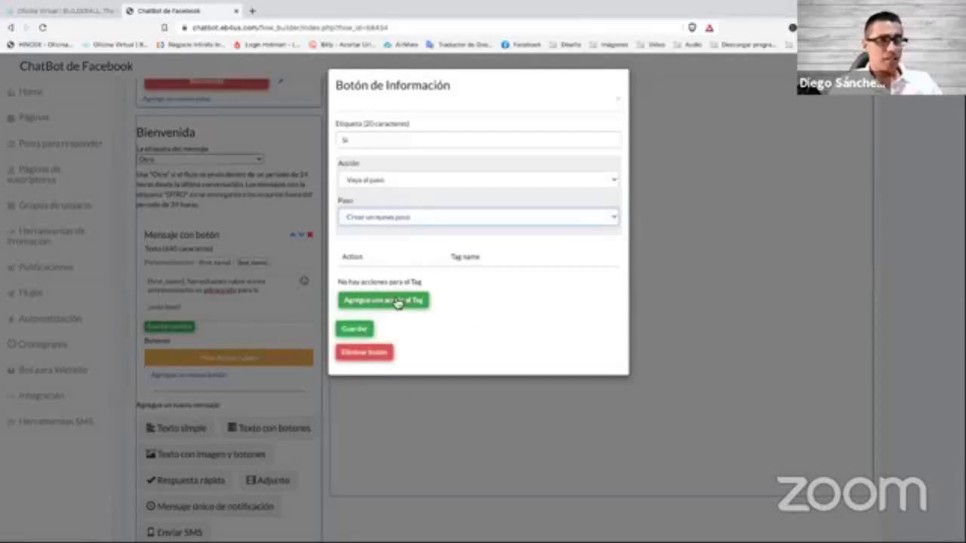
click(355, 330)
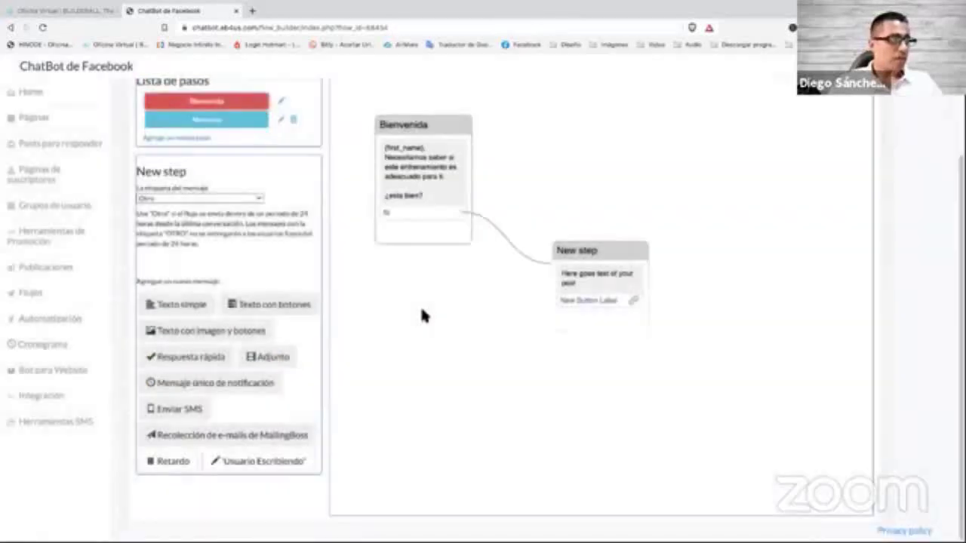
Rename the step reached from Sí to 1ra pregunta and nudge its node on the canvas.
drag(584, 254, 577, 95)
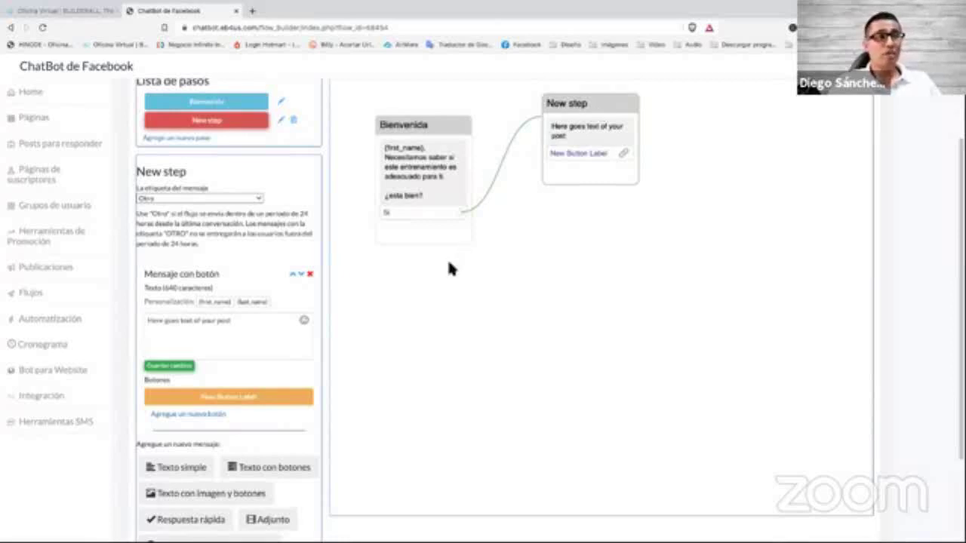
click(280, 120)
drag(411, 302, 428, 296)
text(S)
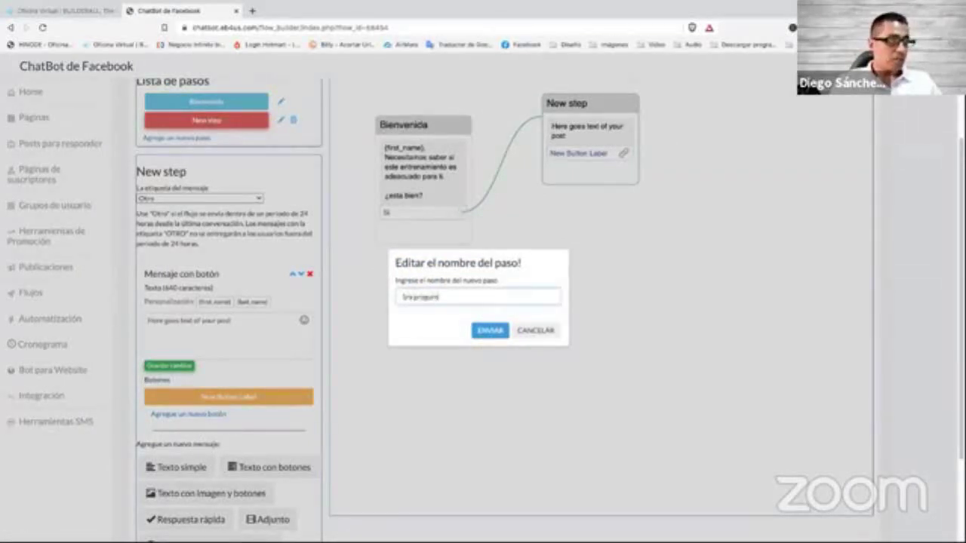
text(ra pregunta)
click(489, 330)
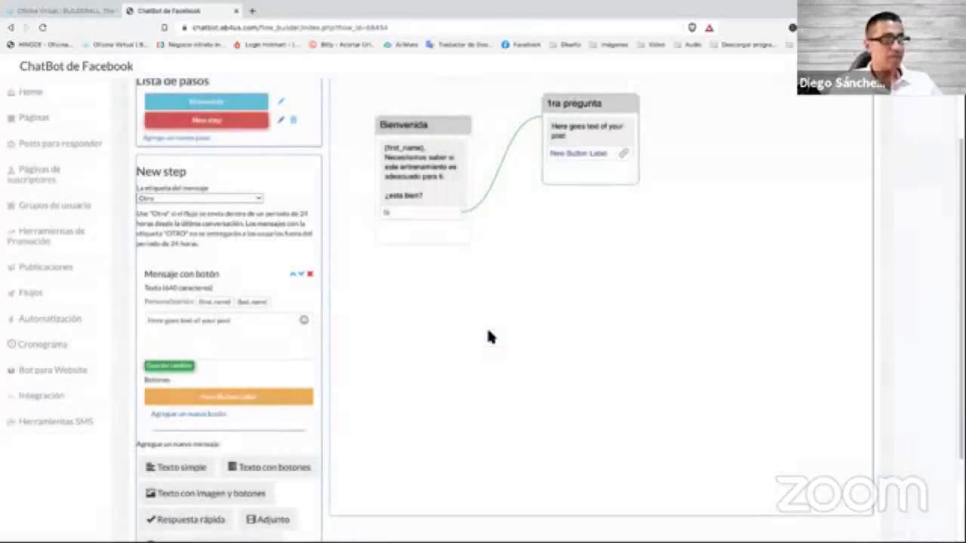
drag(566, 103, 565, 104)
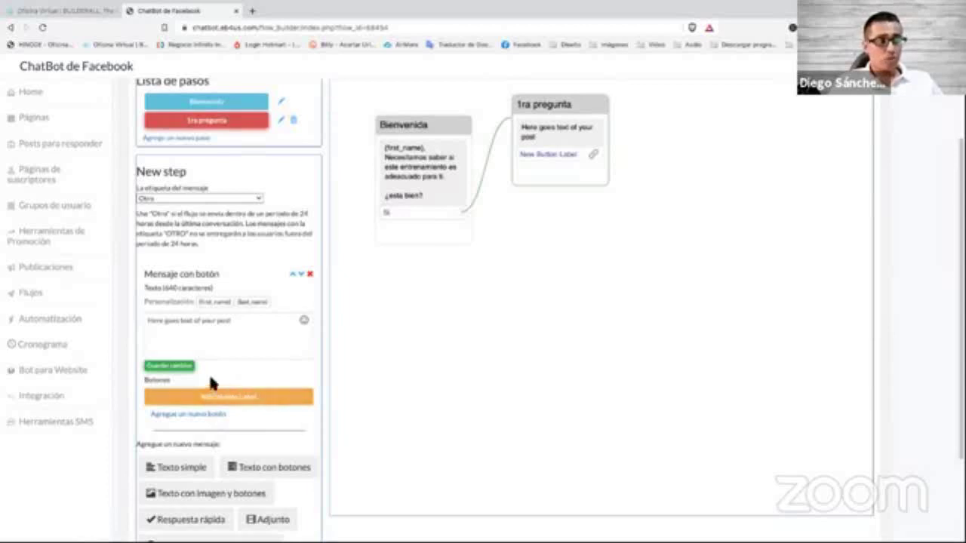
Add a No button to the 1ra pregunta message that jumps to a new step.
click(217, 419)
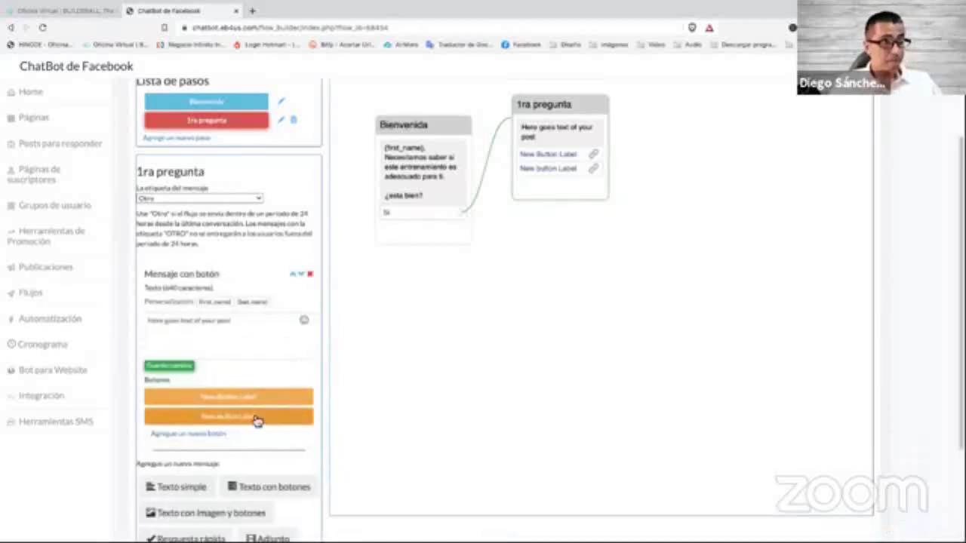
click(254, 419)
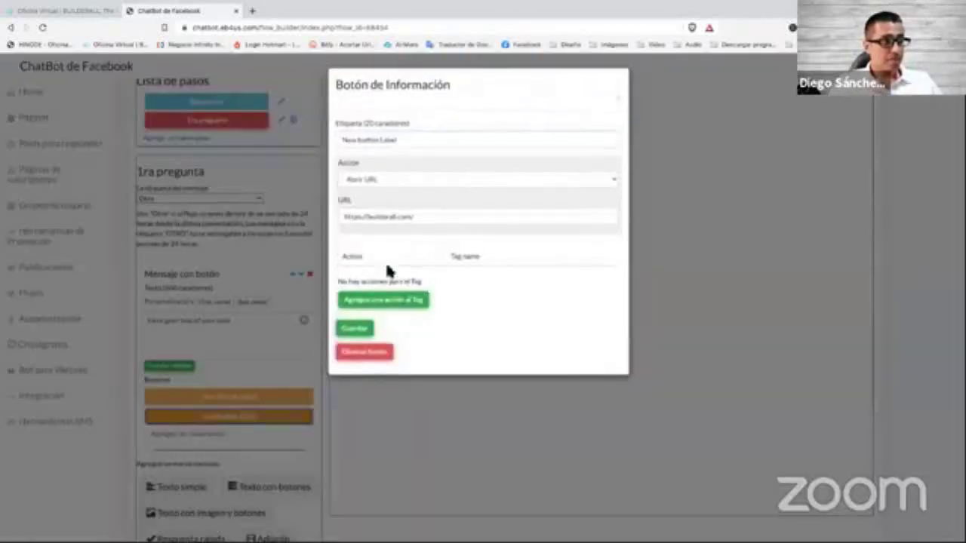
click(396, 143)
triple_click(410, 141)
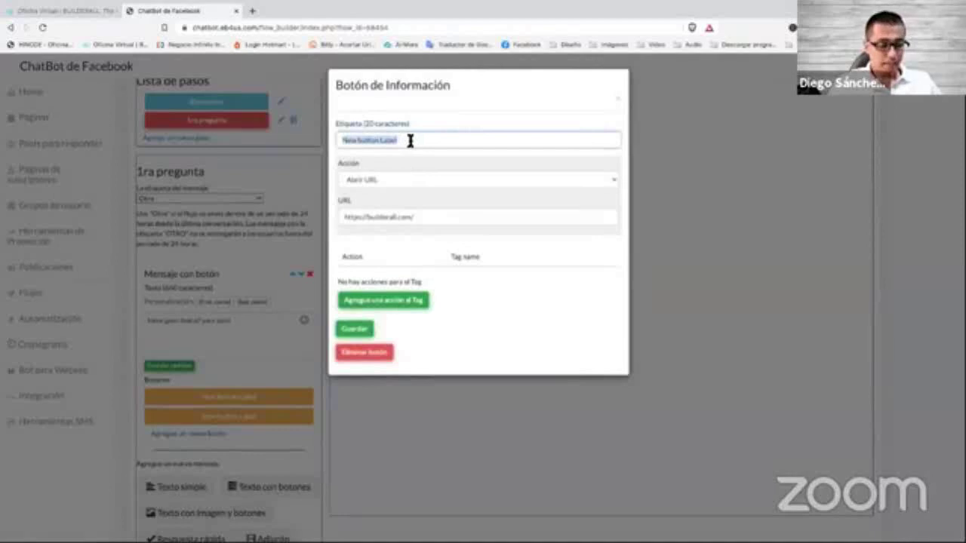
text(Nu)
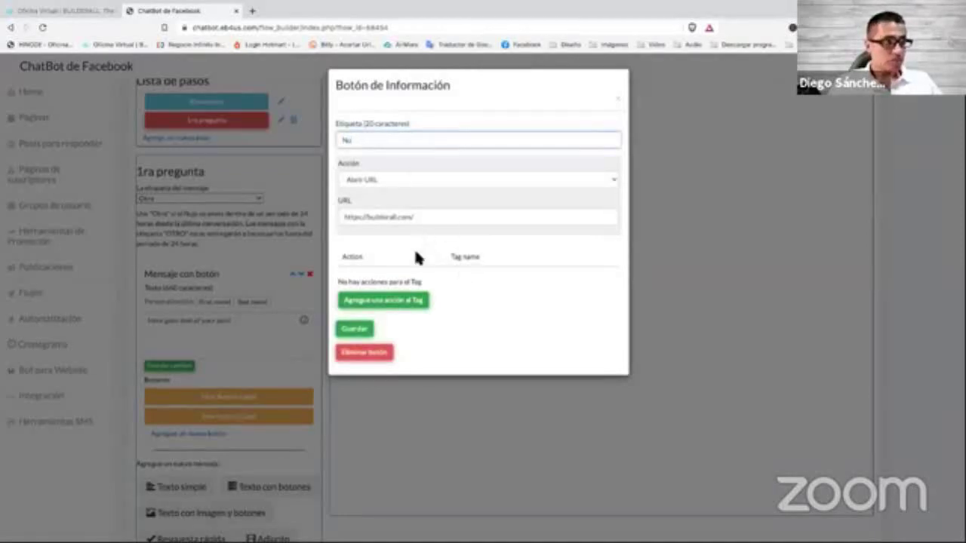
click(421, 186)
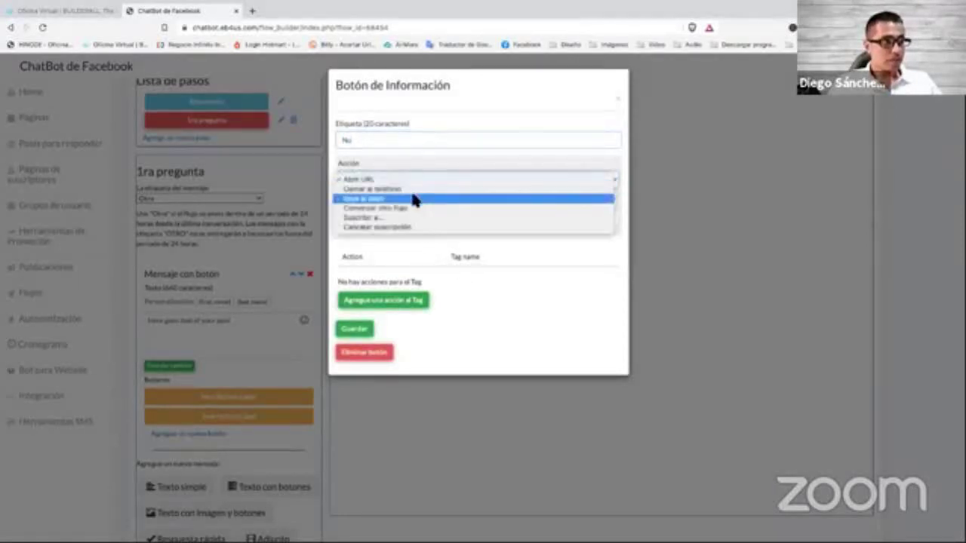
click(414, 199)
click(417, 189)
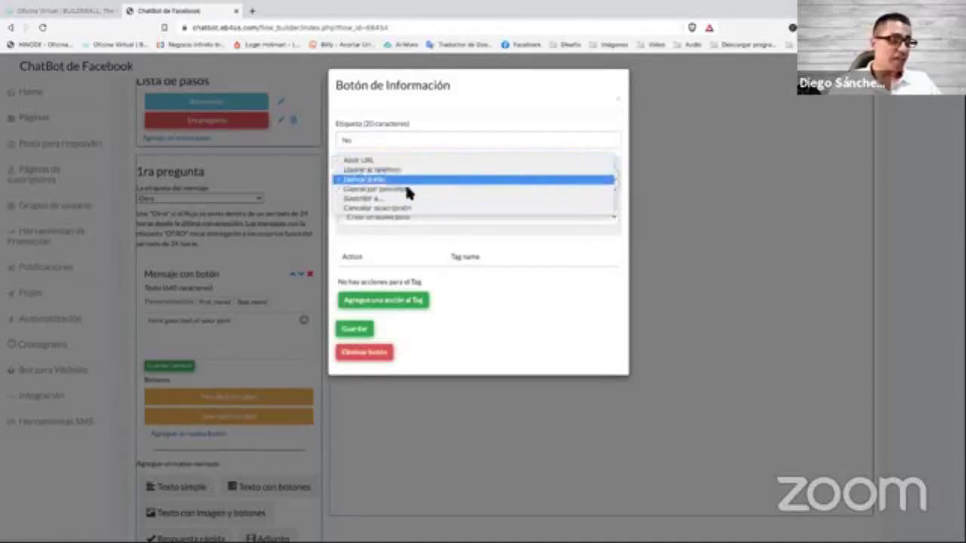
click(395, 183)
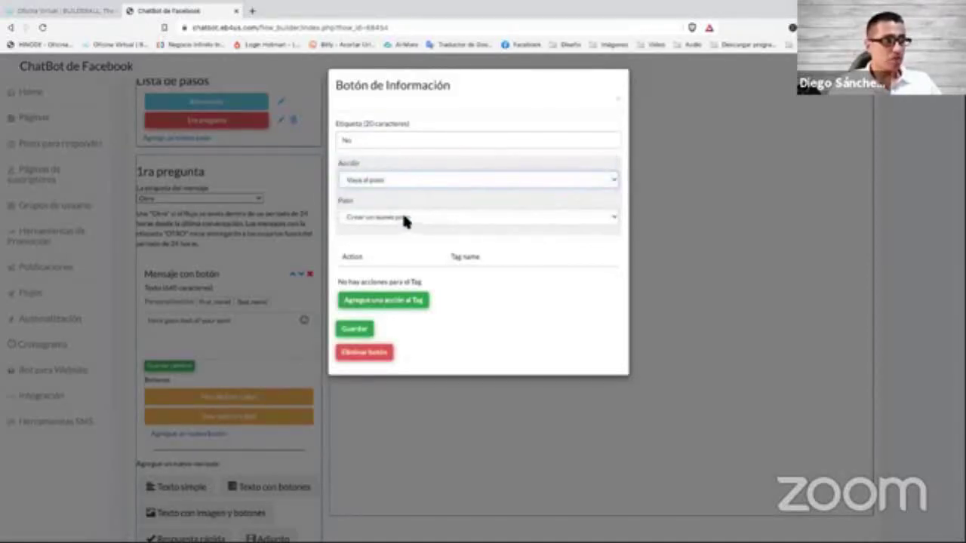
click(403, 217)
click(409, 216)
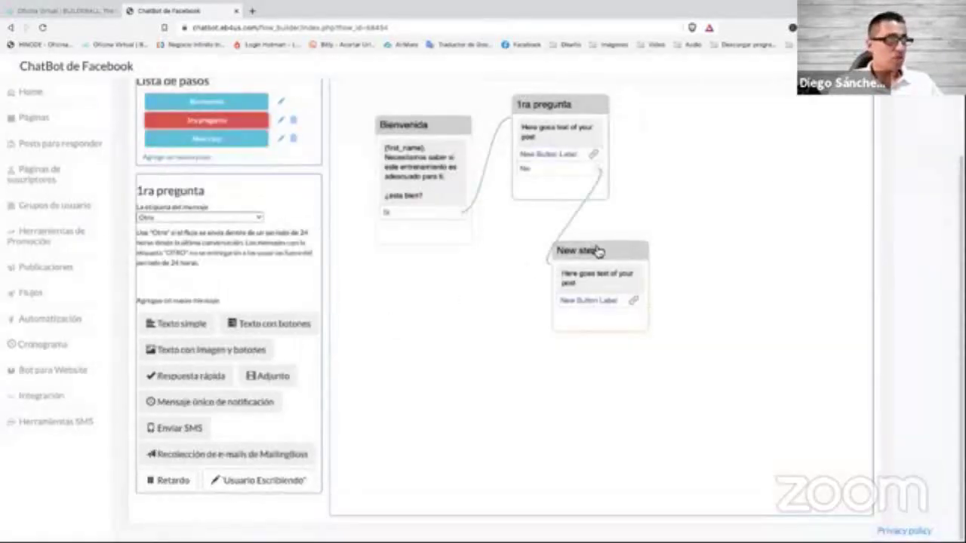
drag(598, 250, 630, 254)
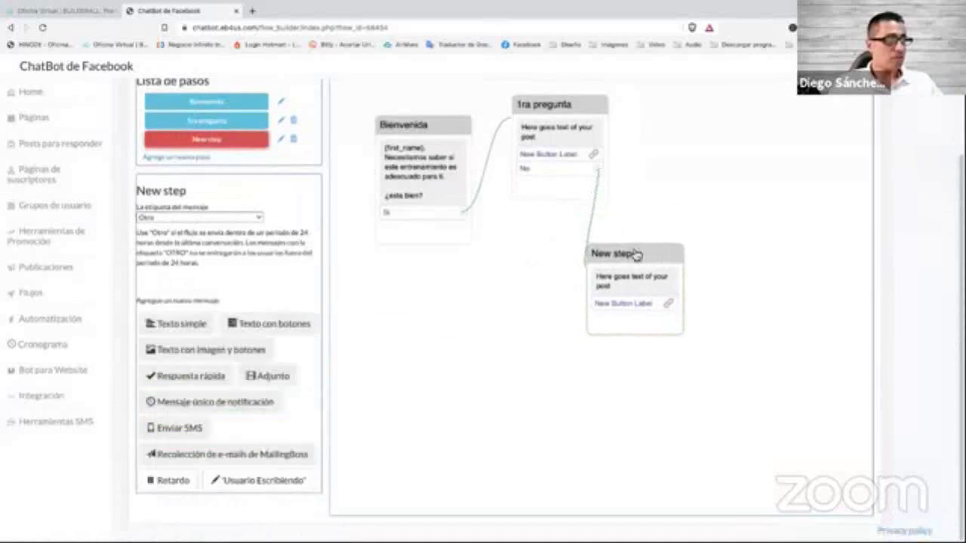
Review the No button's settings and delete the unwanted New step.
click(587, 176)
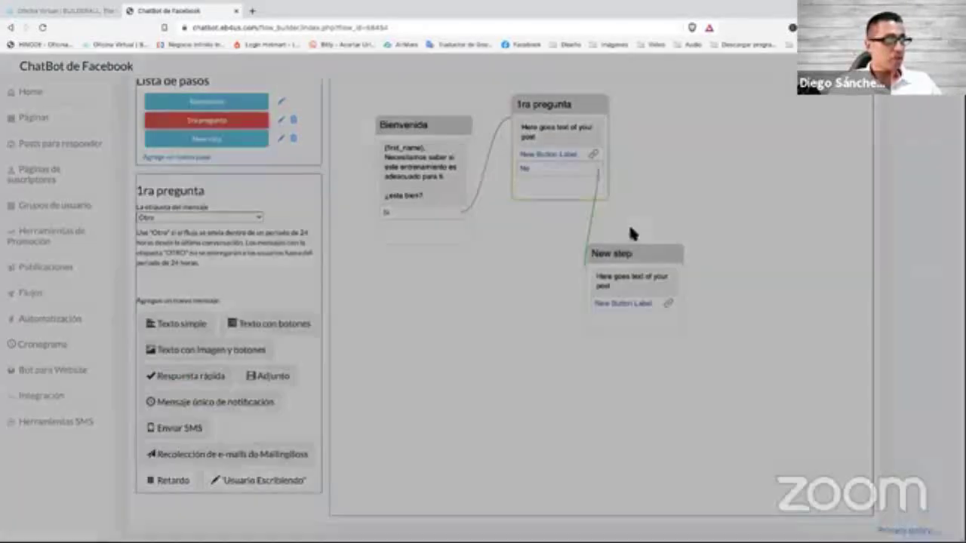
click(652, 264)
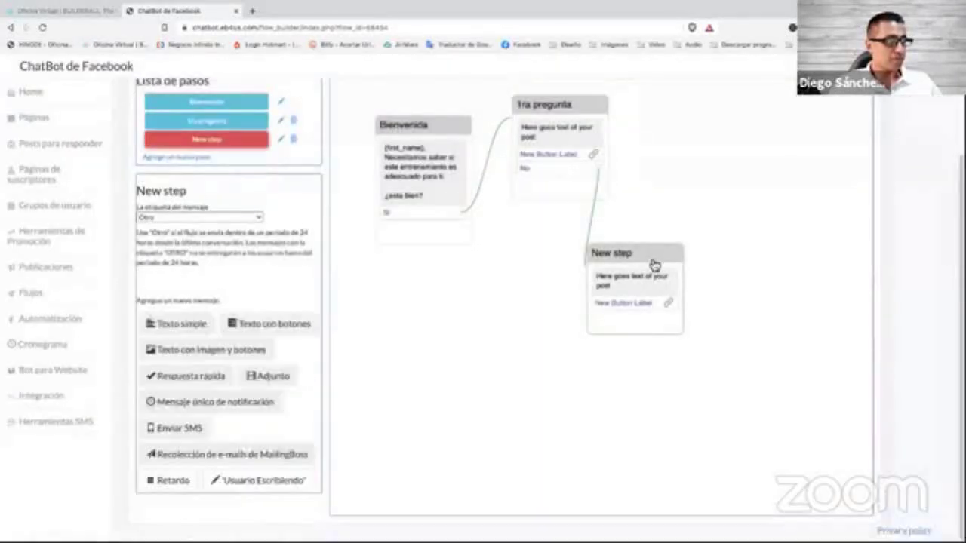
click(296, 141)
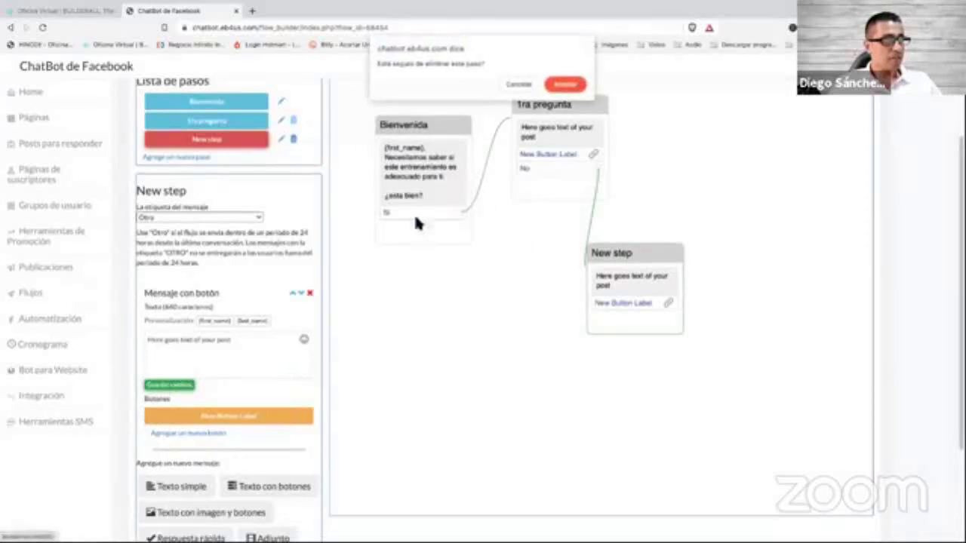
click(566, 83)
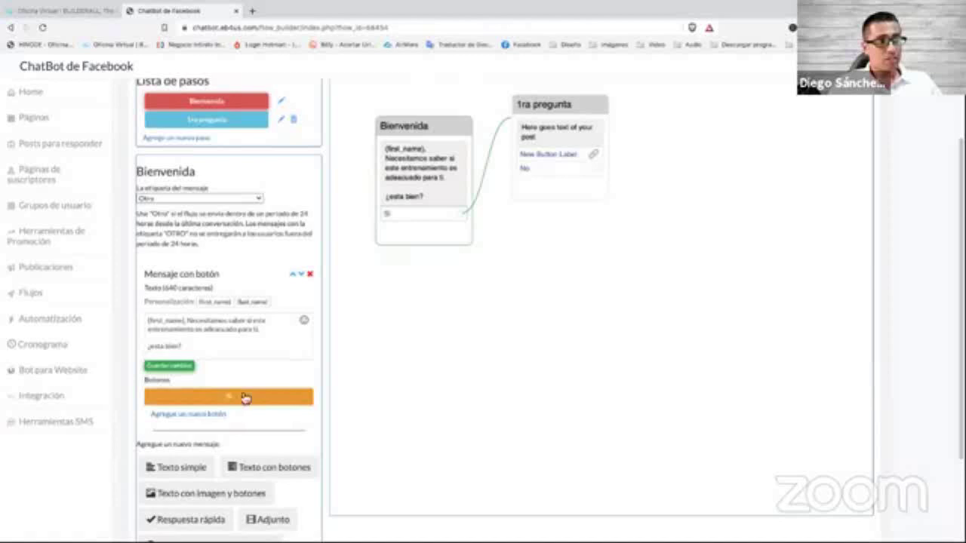
Add a No answer to the Bienvenida message that jumps to a new step.
click(186, 415)
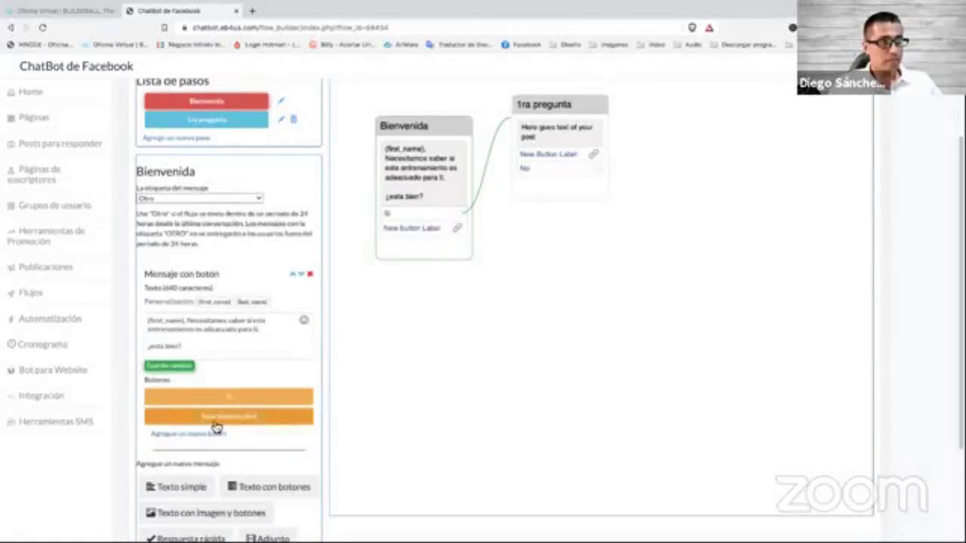
click(214, 420)
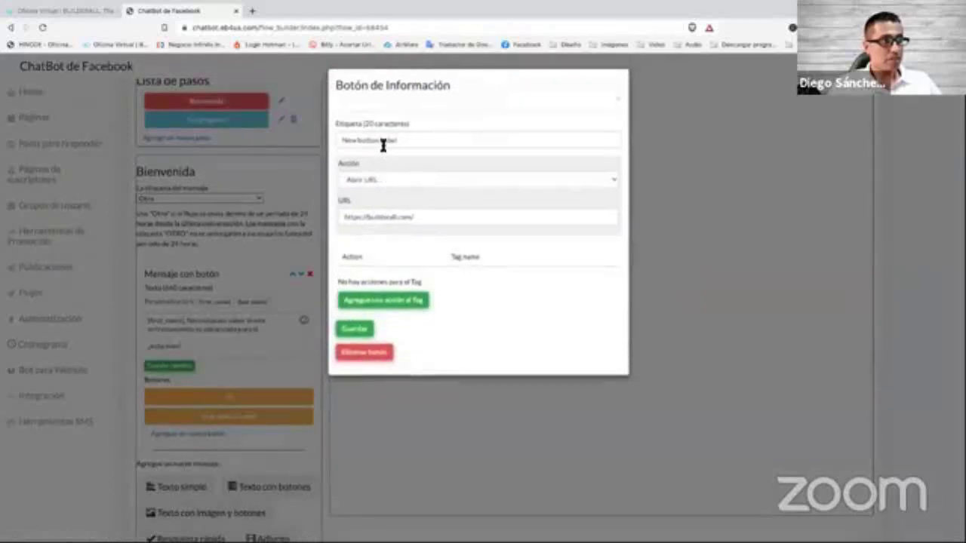
triple_click(383, 143)
text(No)
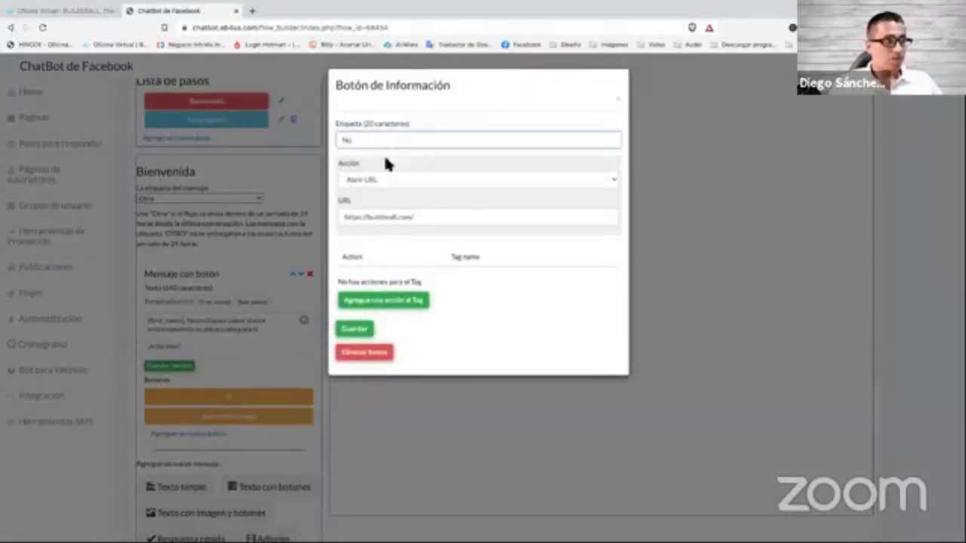
click(401, 186)
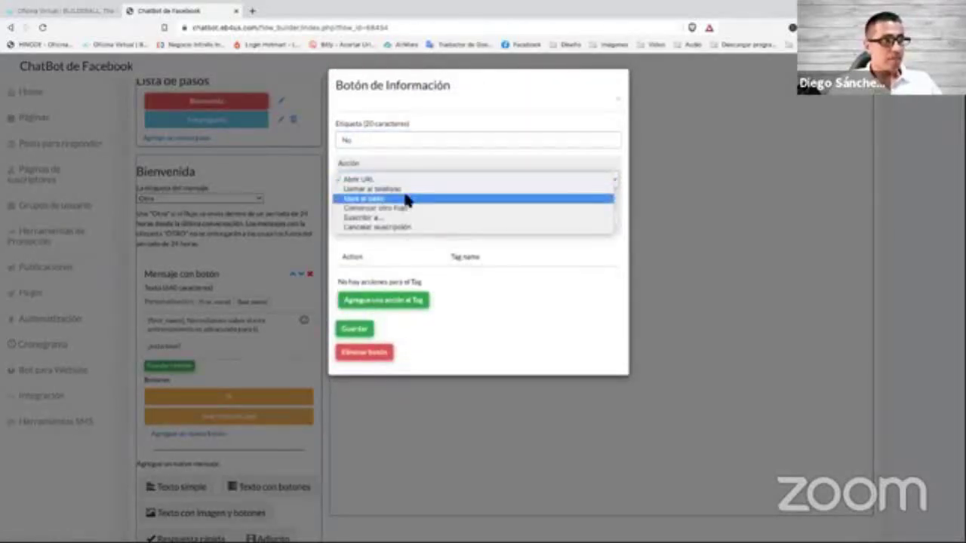
click(406, 198)
click(355, 329)
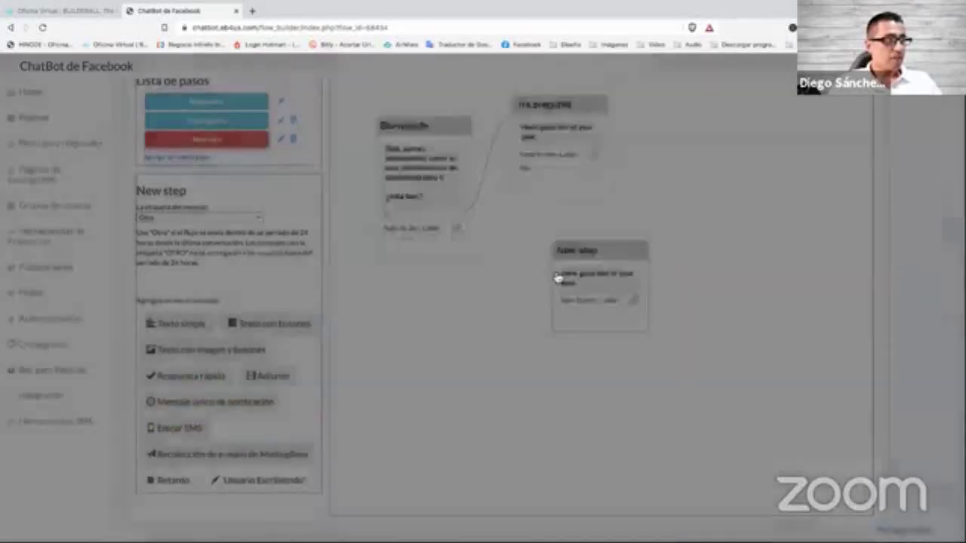
Place the new step beside the No branch and rename it respuesta negativa.
drag(605, 261, 534, 255)
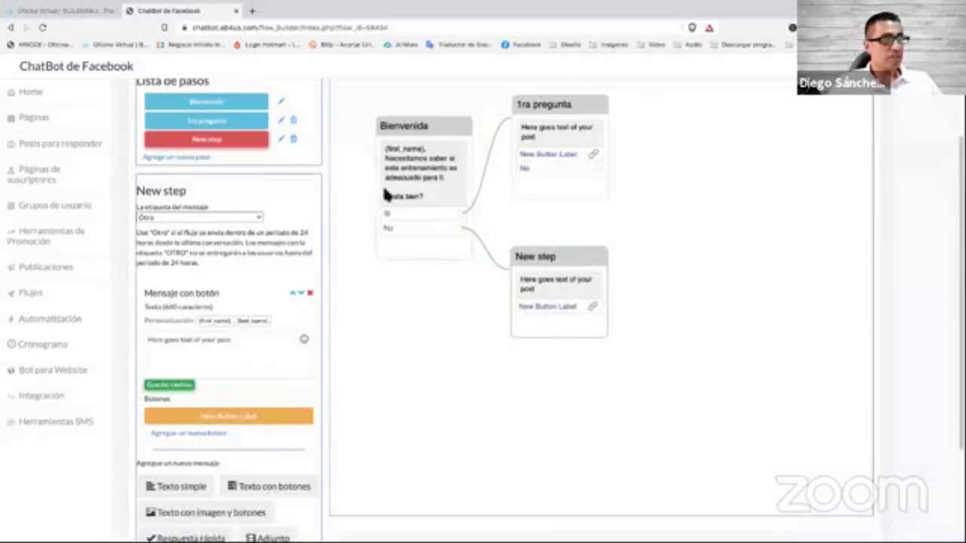
click(280, 139)
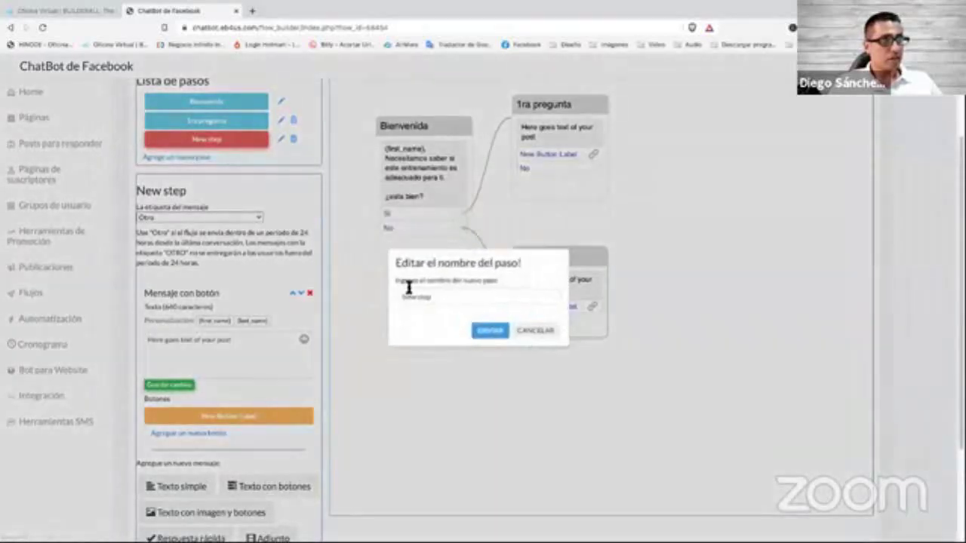
text(reso)
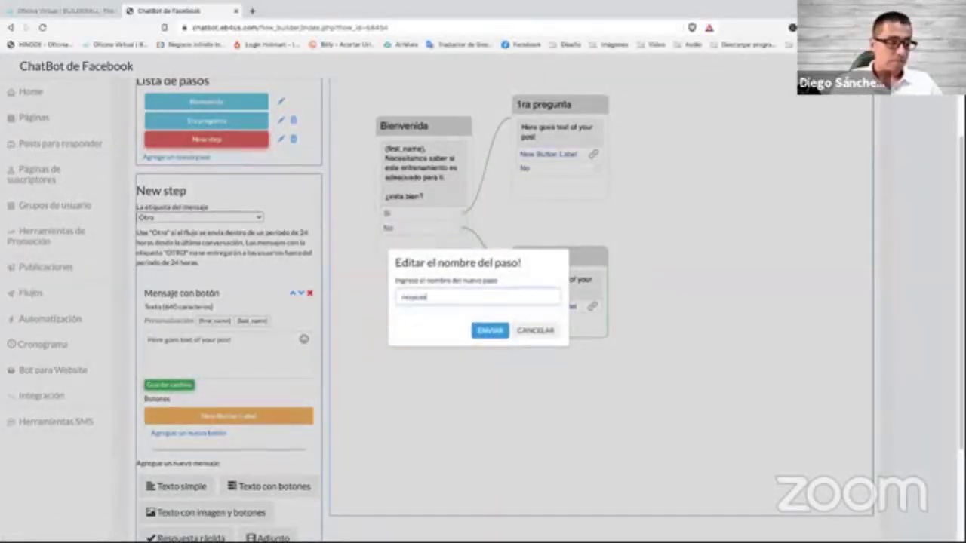
text(uesta negativa)
click(490, 332)
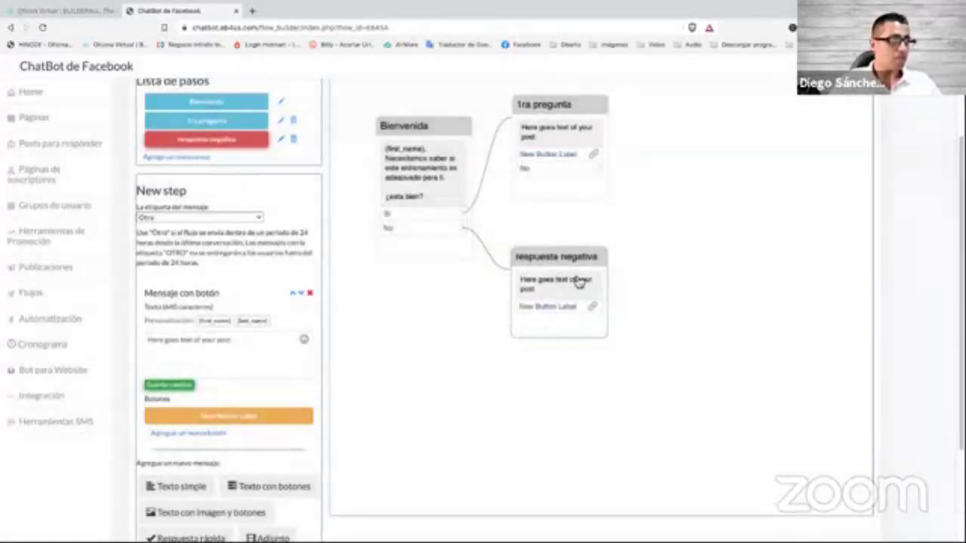
drag(574, 257, 584, 260)
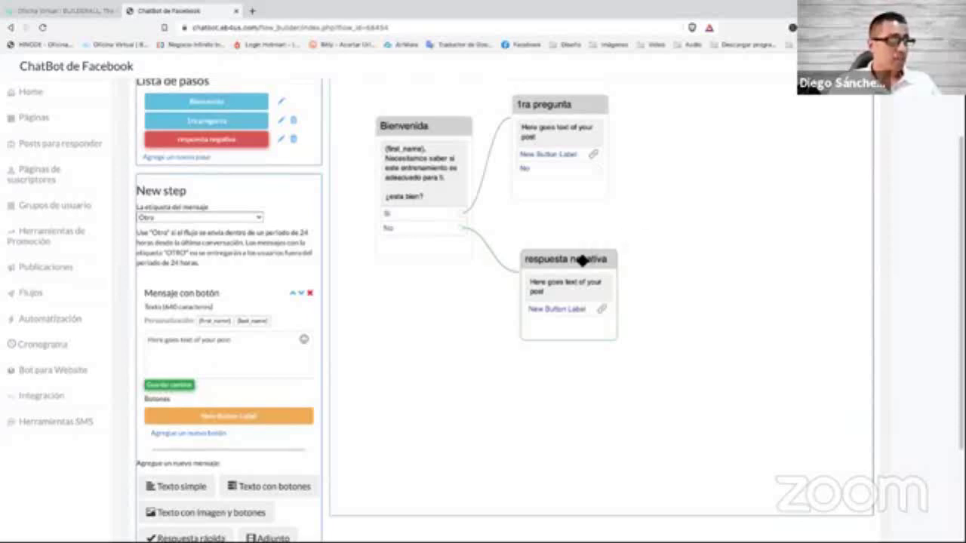
drag(582, 259, 577, 259)
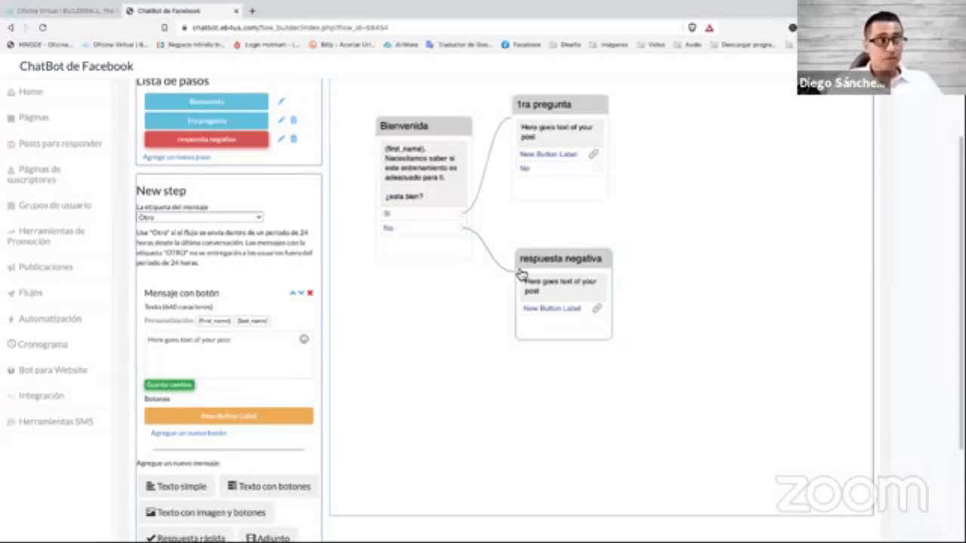
drag(569, 256, 567, 251)
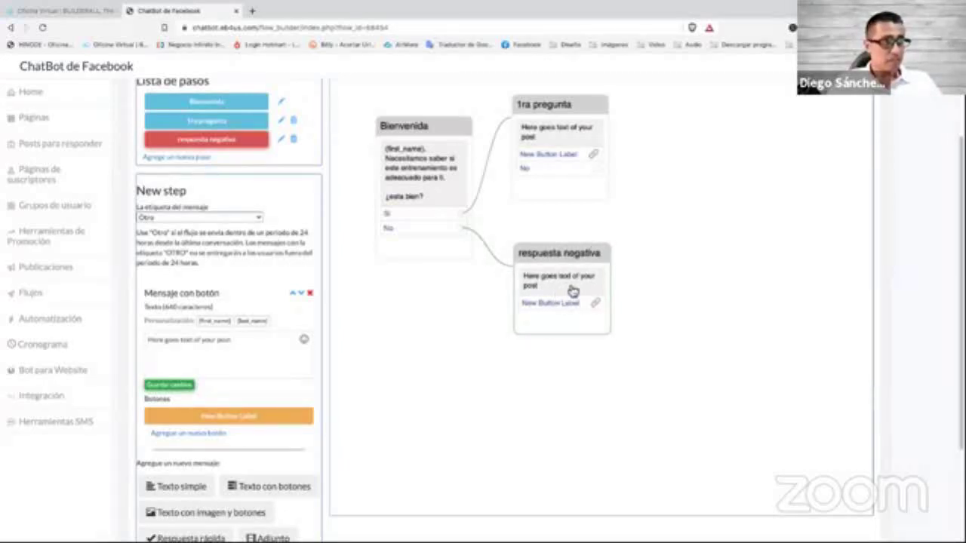
Replace the placeholder with 'Lo Lamentamos, nos vemos en una próxima ocasión.', fixing typos and the accent.
triple_click(208, 350)
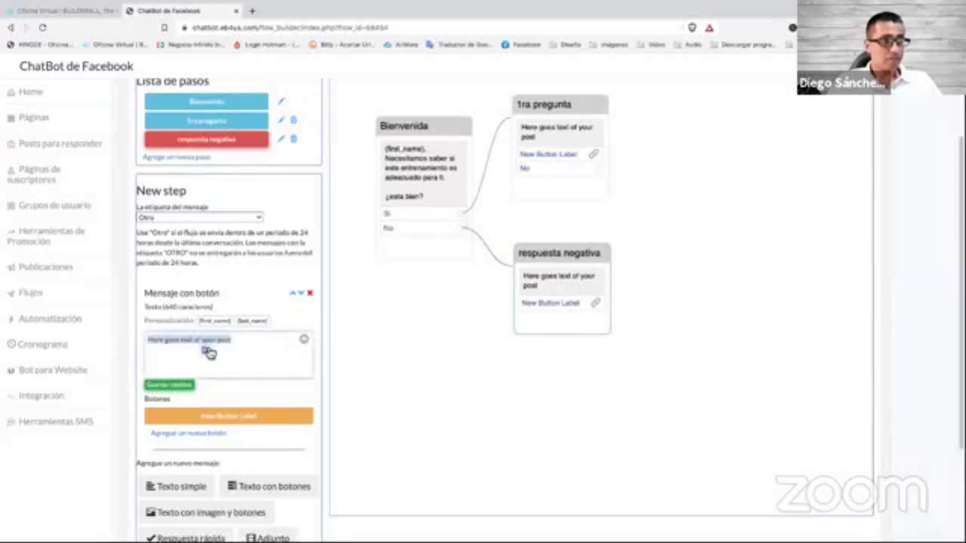
key(BackSpace)
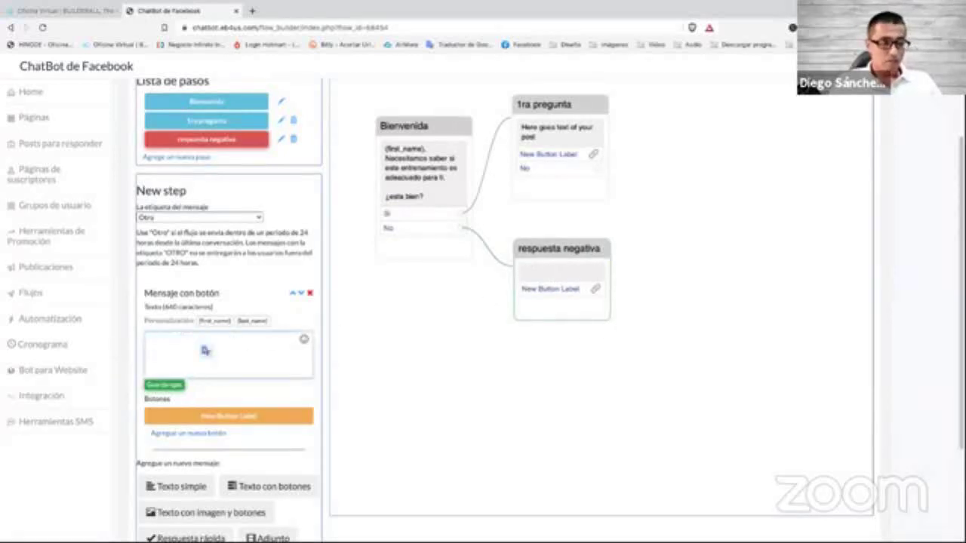
text(Lamentos)
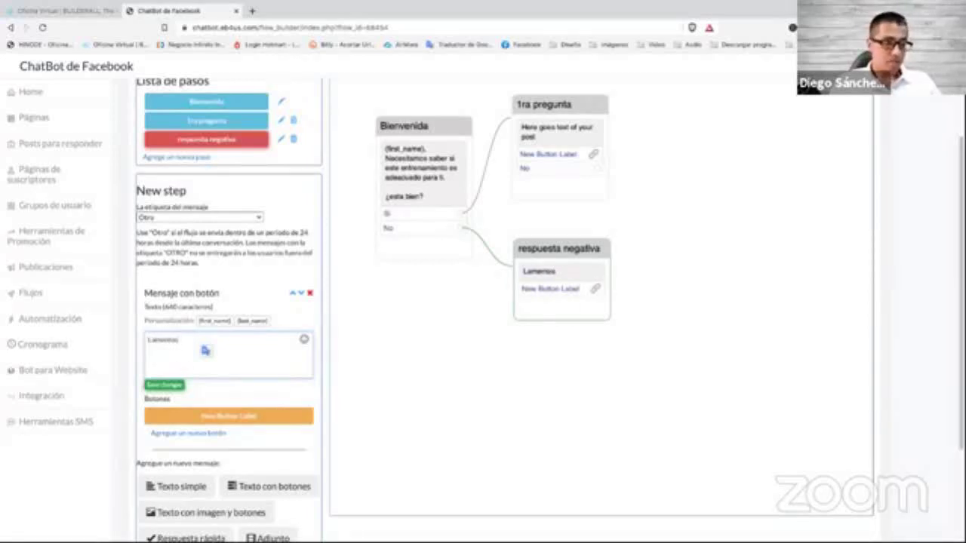
text(Lo)
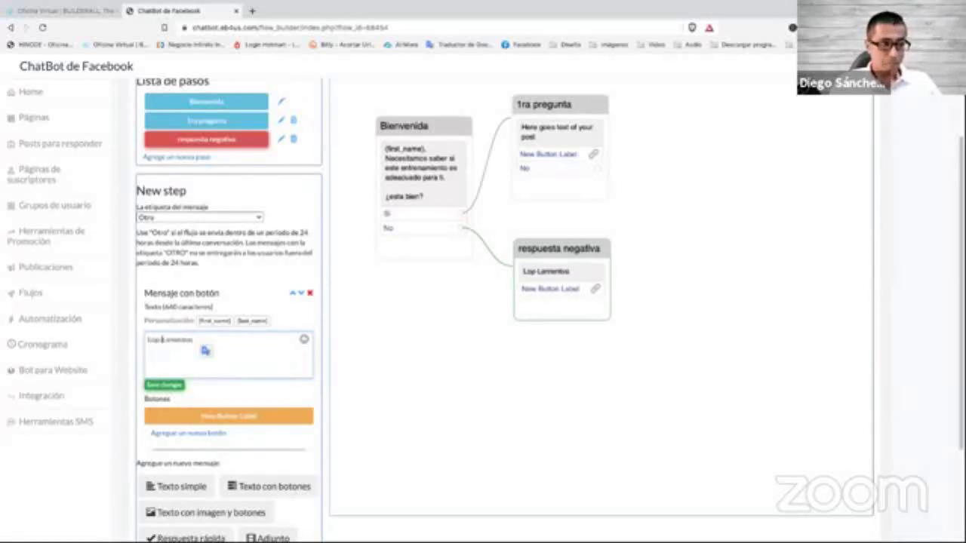
key(BackSpace)
key(BackSpace)
text(amos, nos vemos en una pro)
key(BackSpace)
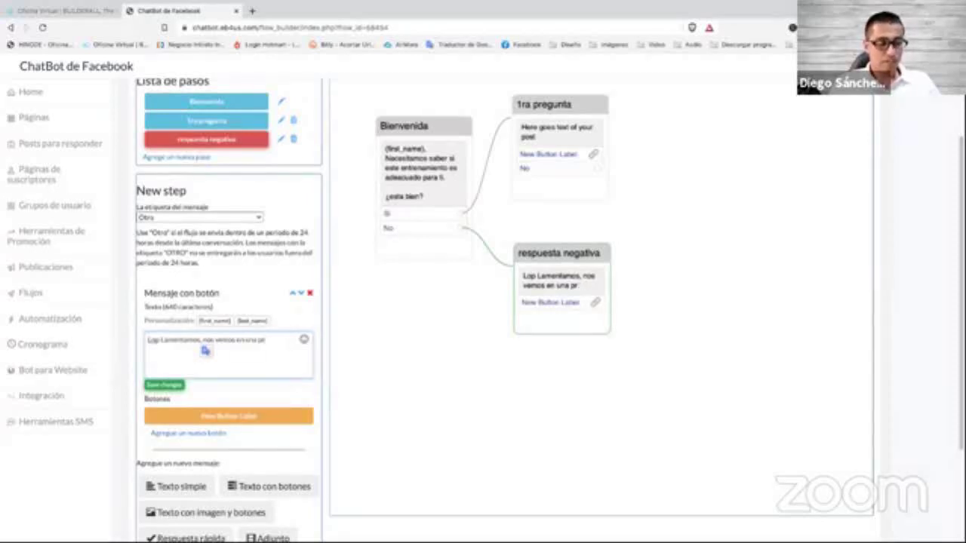
text(oxima)
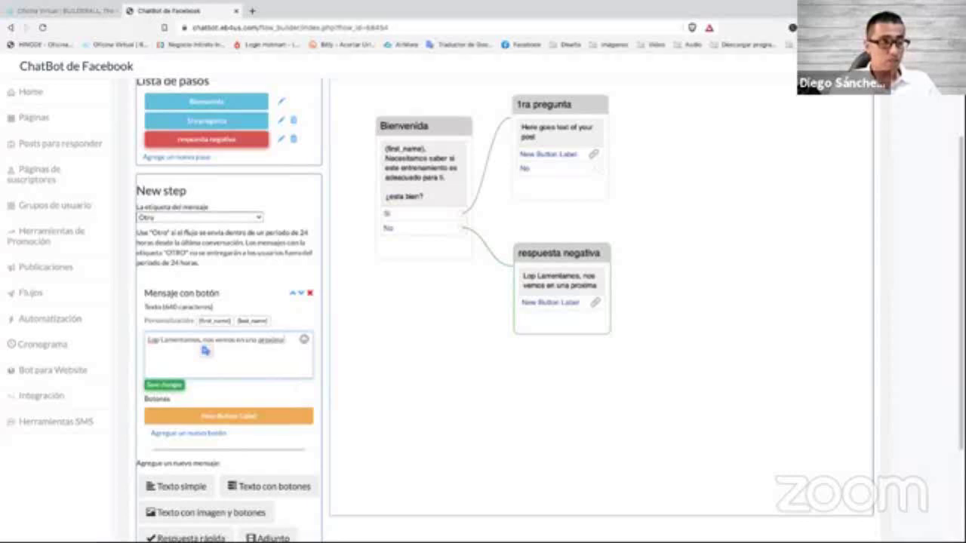
key(Left)
key(Left)
key(Left)
key(Left)
key(BackSpace)
text(ó)
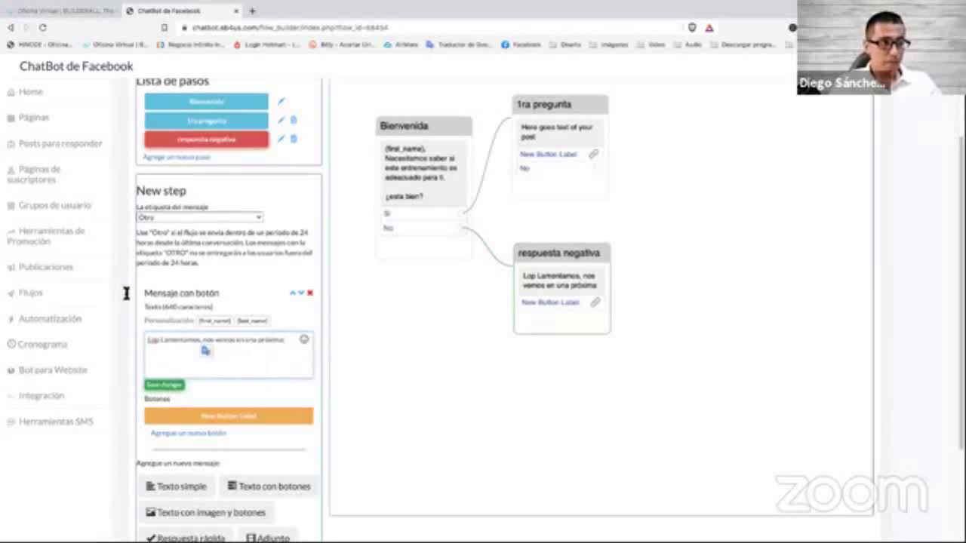
text(ocasión)
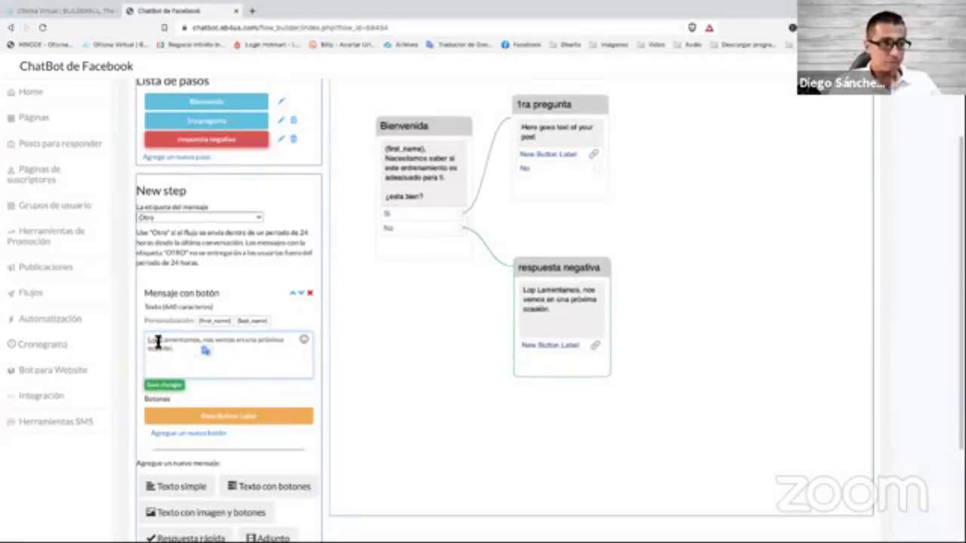
key(BackSpace)
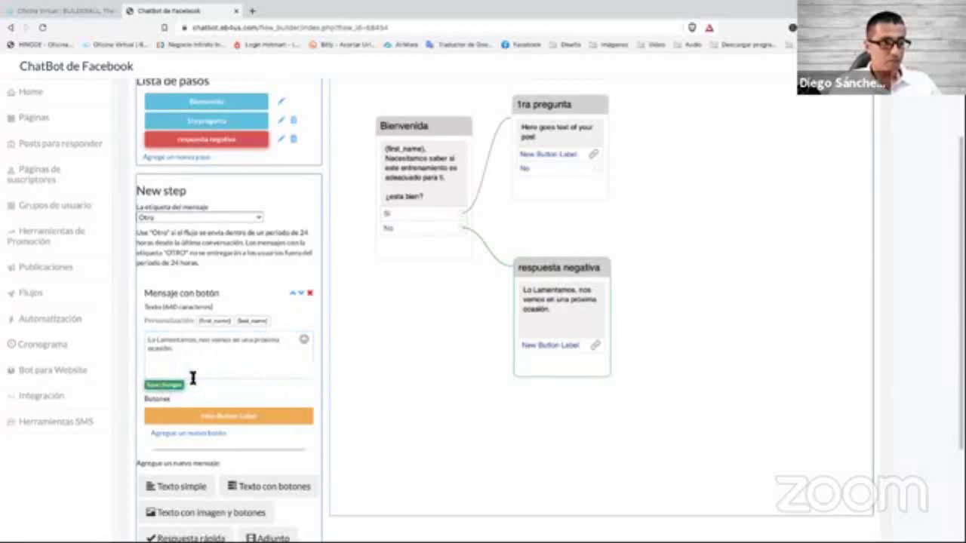
drag(574, 270, 567, 291)
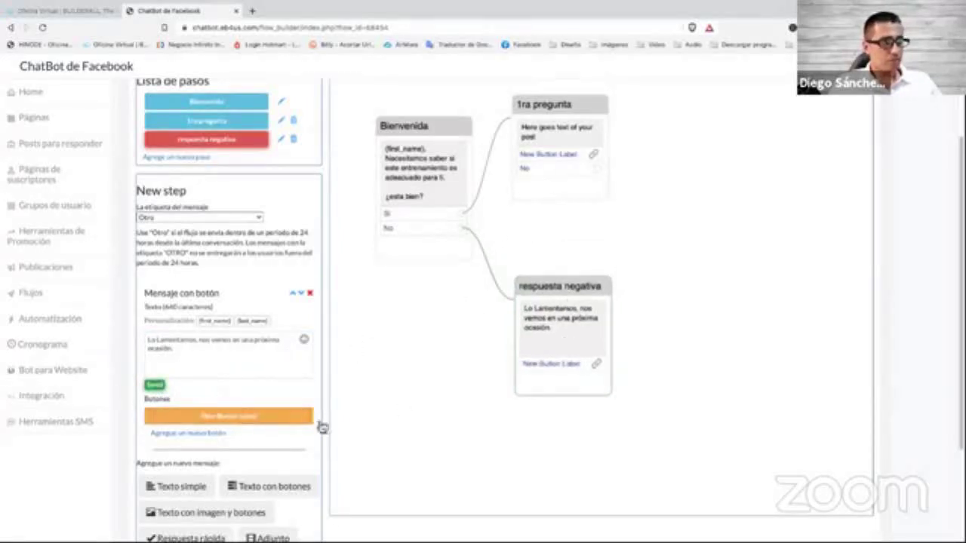
Delete the default New Button Label answer button from the respuesta negativa message.
click(279, 417)
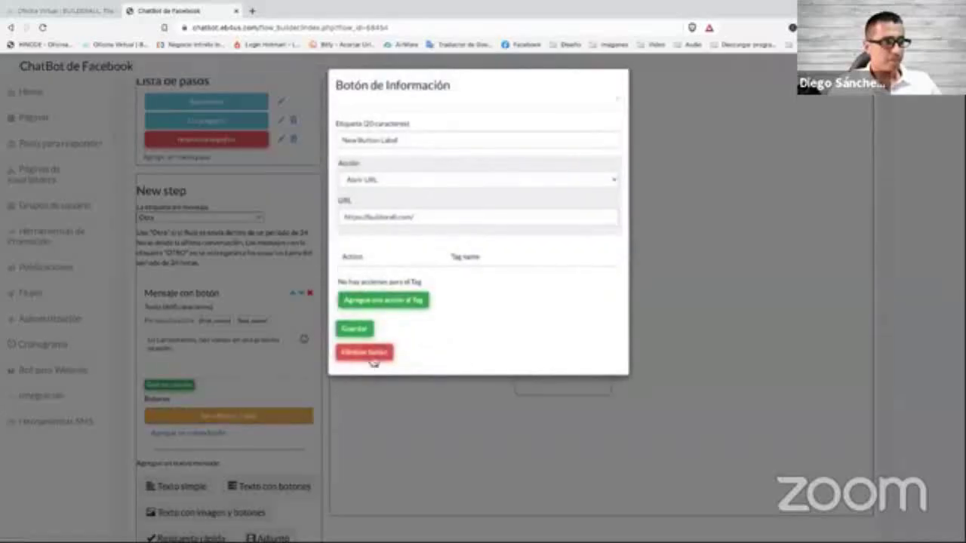
click(367, 362)
click(564, 84)
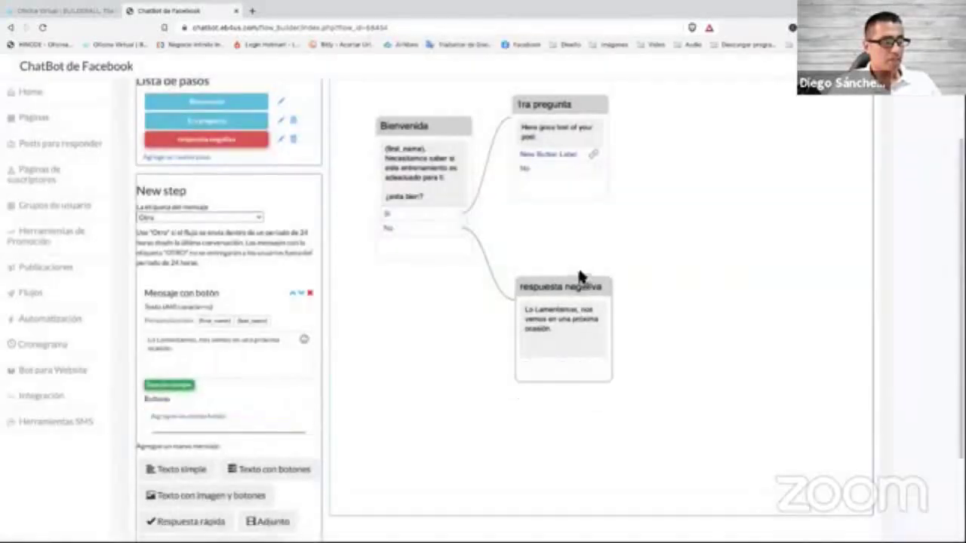
Move the respuesta negativa node lower and reposition the 1ra pregunta node.
click(567, 258)
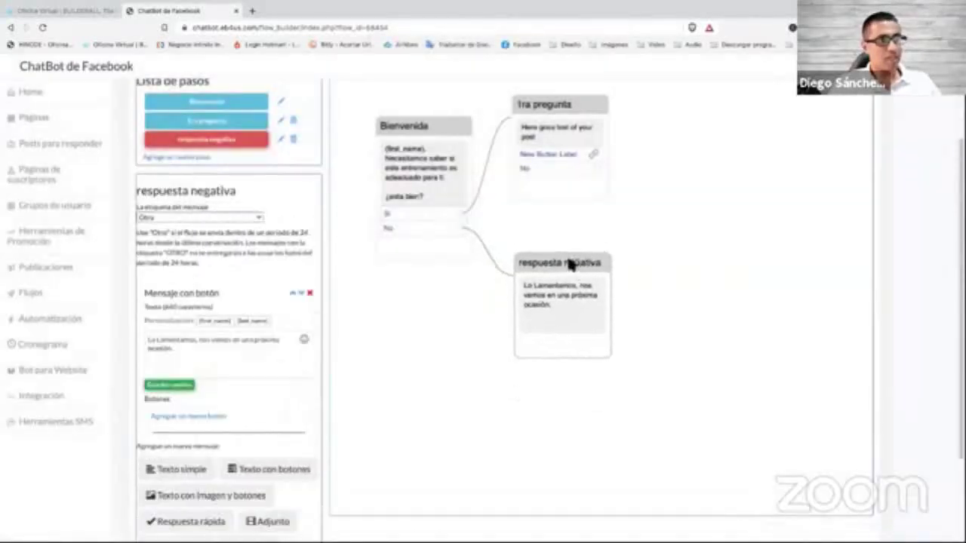
drag(553, 264, 546, 294)
drag(563, 107, 559, 127)
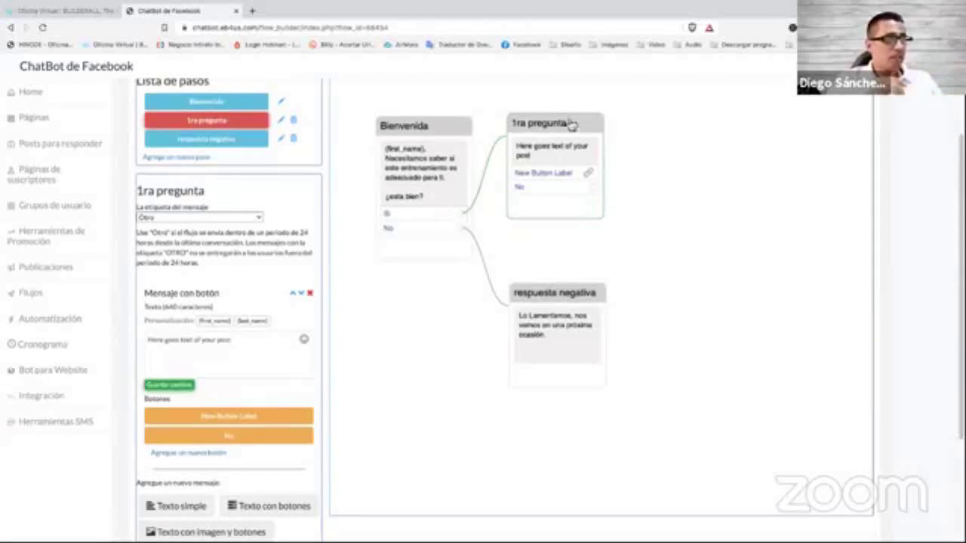
Shift respuesta negativa left then up-right, move 1ra pregunta further right, and open its editor.
drag(578, 292, 541, 295)
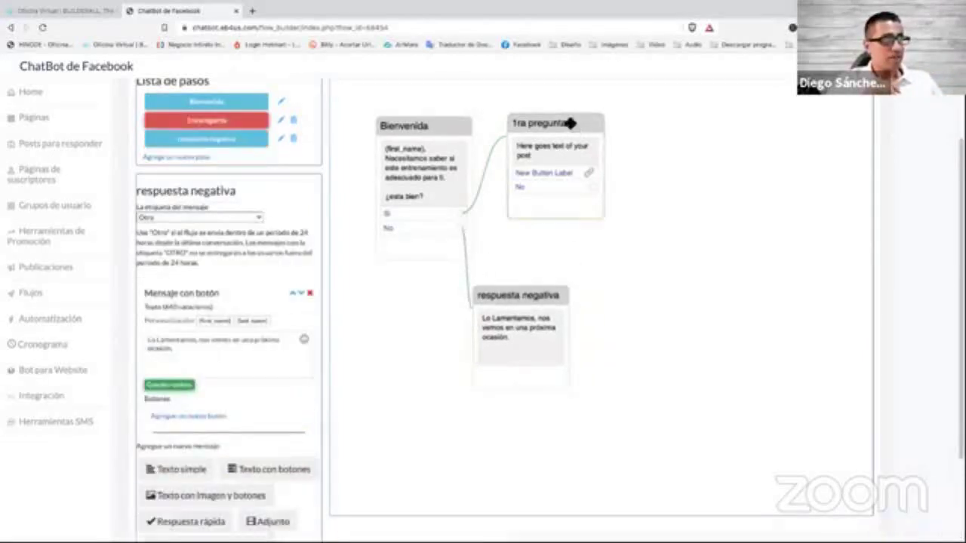
drag(570, 123, 695, 119)
drag(538, 294, 556, 270)
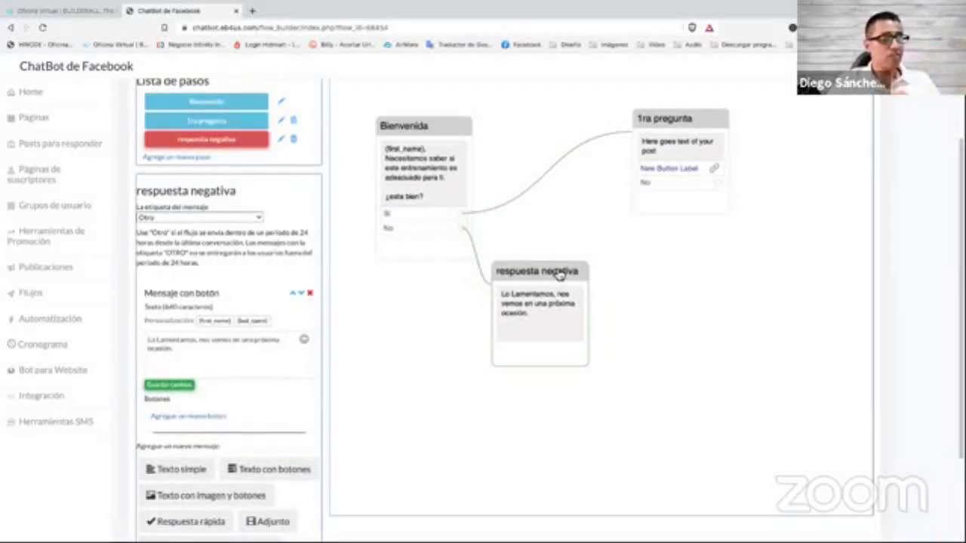
click(705, 123)
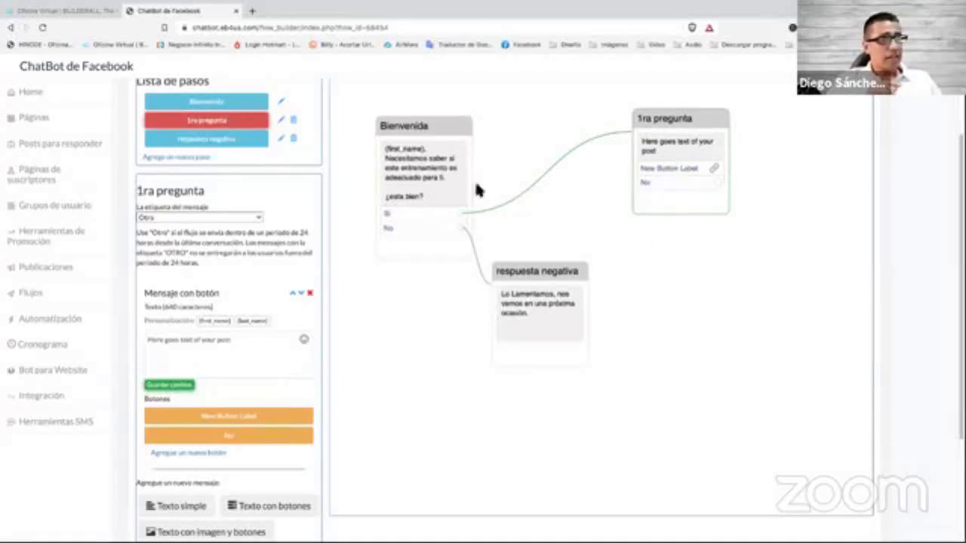
Add a 'Recolección de e-mails de MailingBoss' message below the button message in 1ra pregunta.
scroll(248, 317, down, 1)
scroll(252, 320, down, 2)
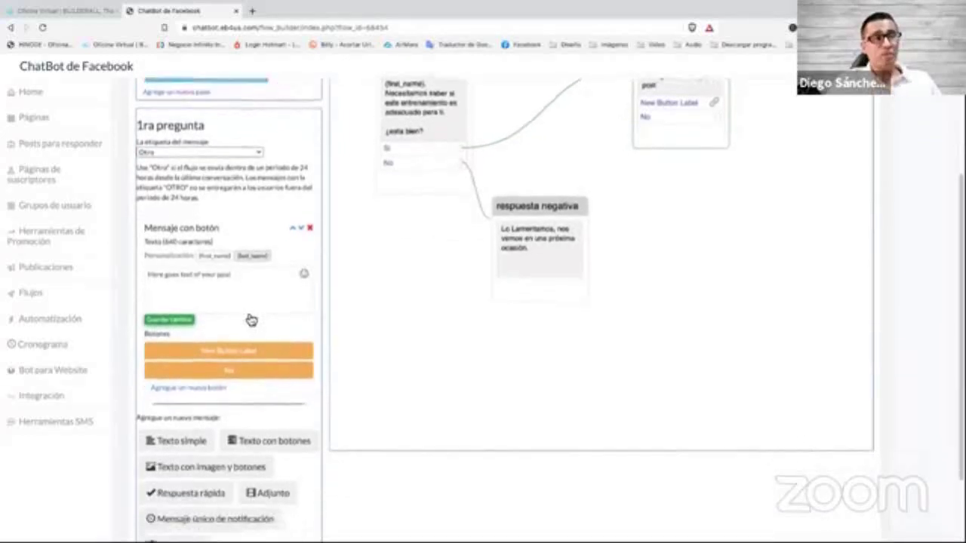
scroll(250, 319, up, 3)
scroll(248, 315, down, 5)
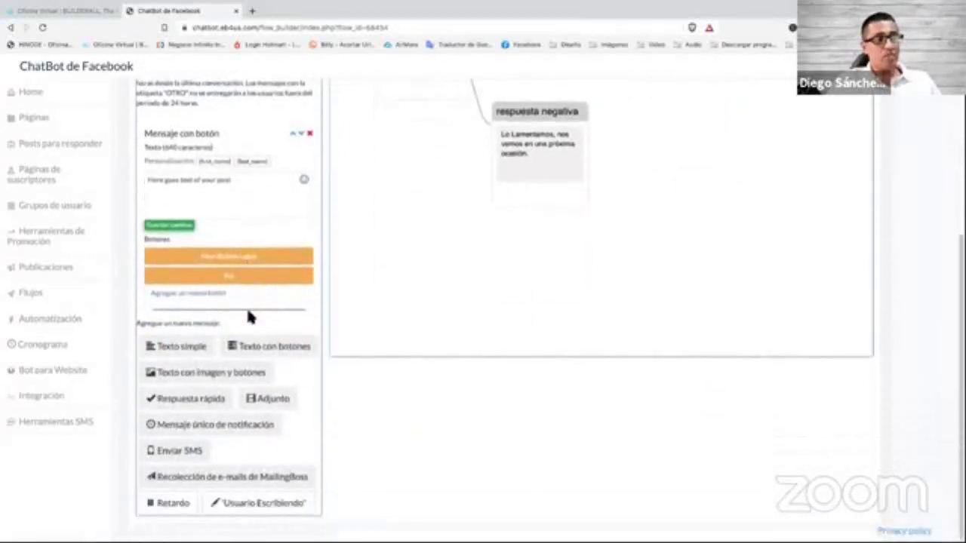
scroll(466, 264, up, 6)
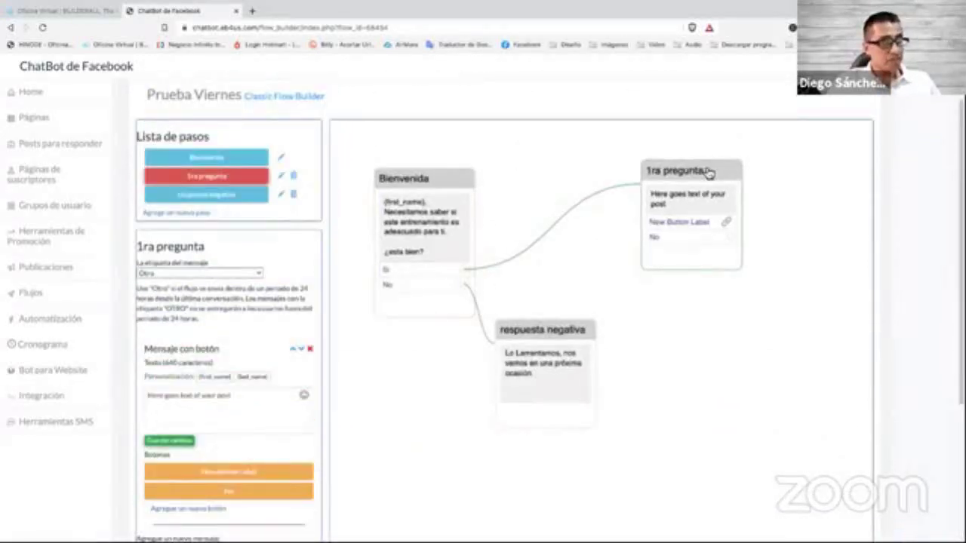
scroll(263, 327, down, 3)
scroll(265, 331, down, 3)
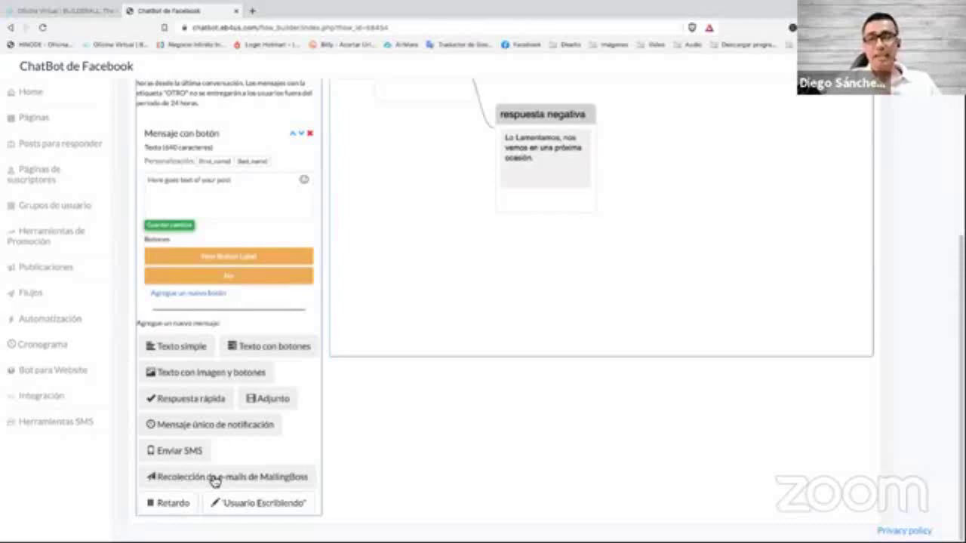
click(215, 480)
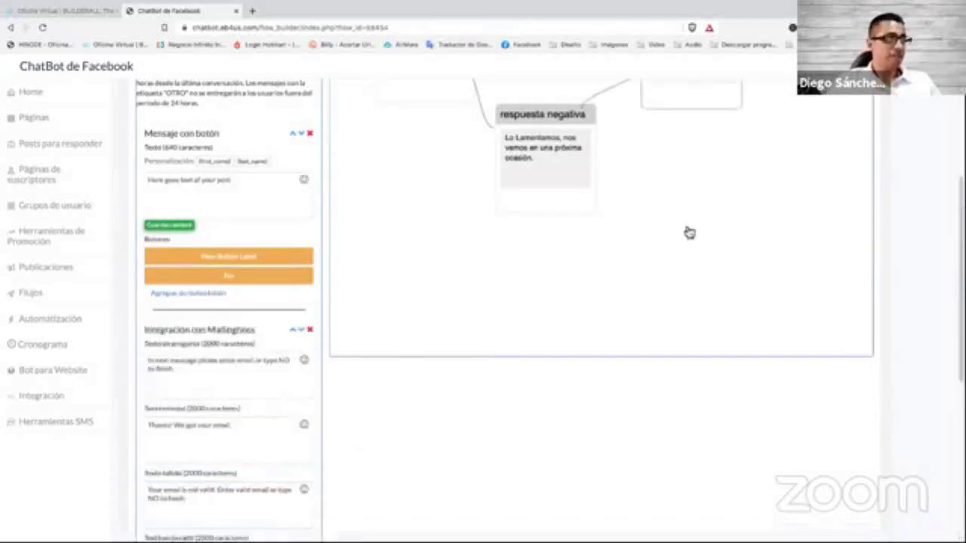
scroll(280, 269, down, 3)
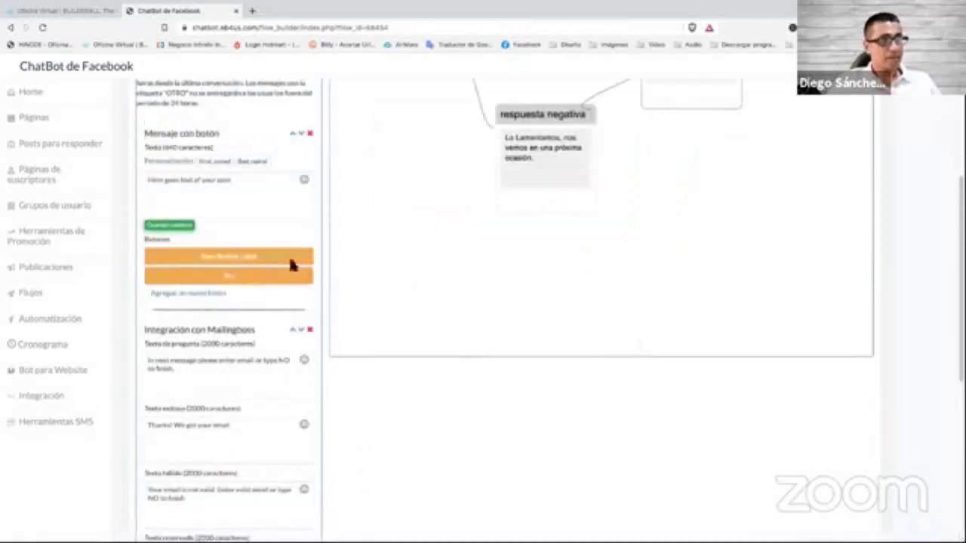
scroll(221, 273, down, 1)
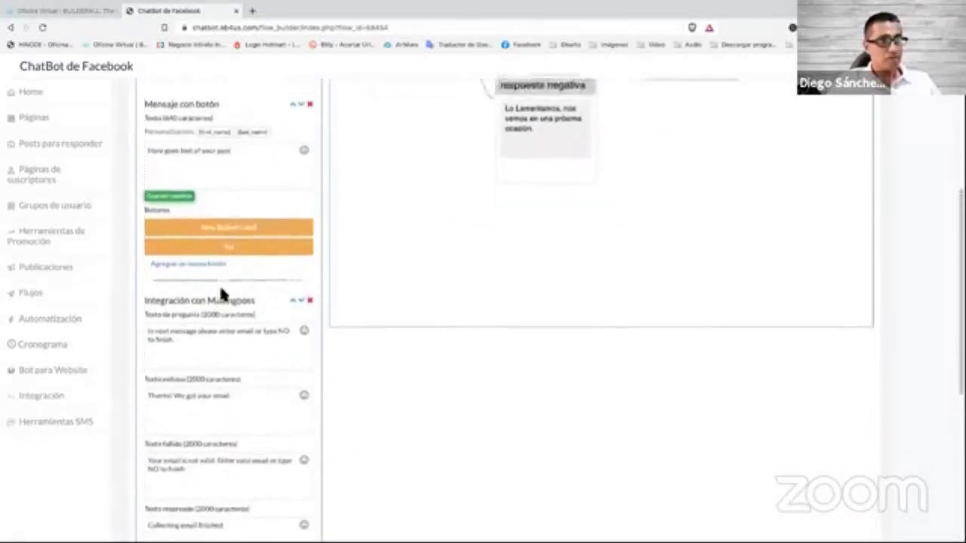
scroll(230, 282, up, 2)
Delete the placeholder 'Mensaje con botón' block from 1ra pregunta.
drag(149, 214, 209, 212)
click(227, 212)
click(312, 214)
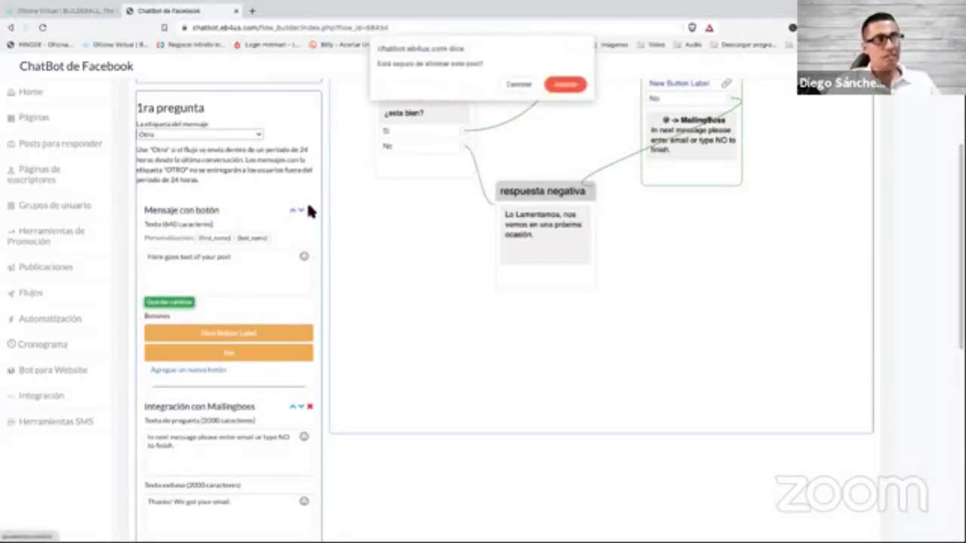
click(553, 90)
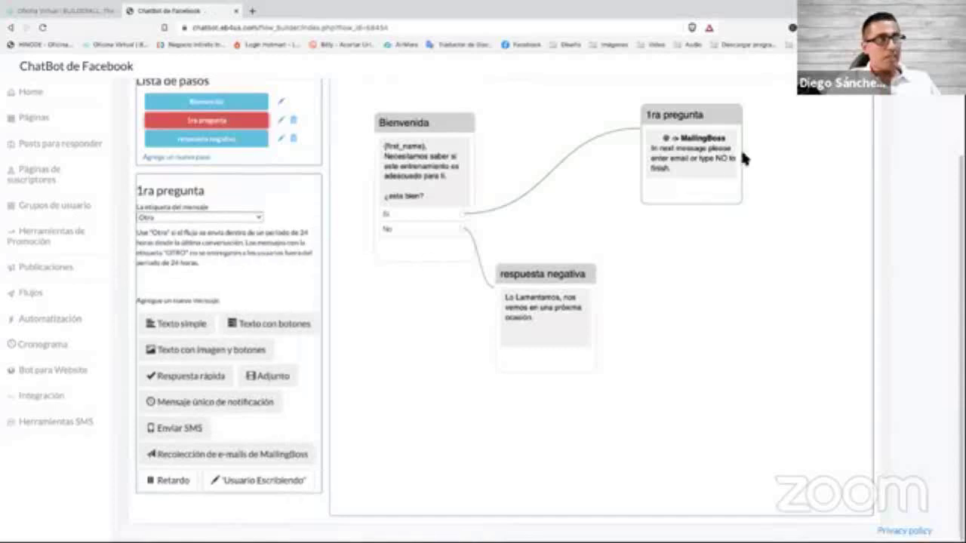
Open the MailingBoss message's Integración con Mailingboss settings and review its fields.
click(738, 148)
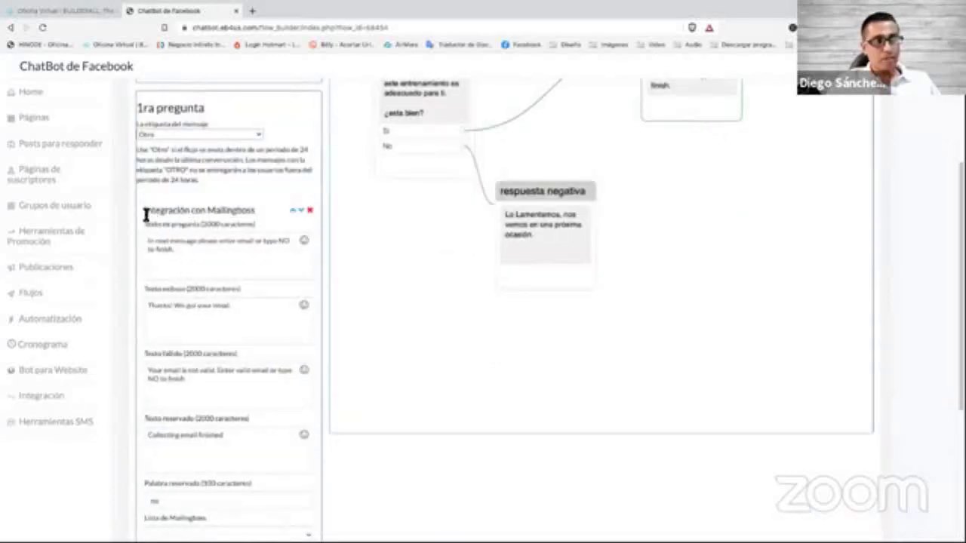
drag(143, 210, 255, 217)
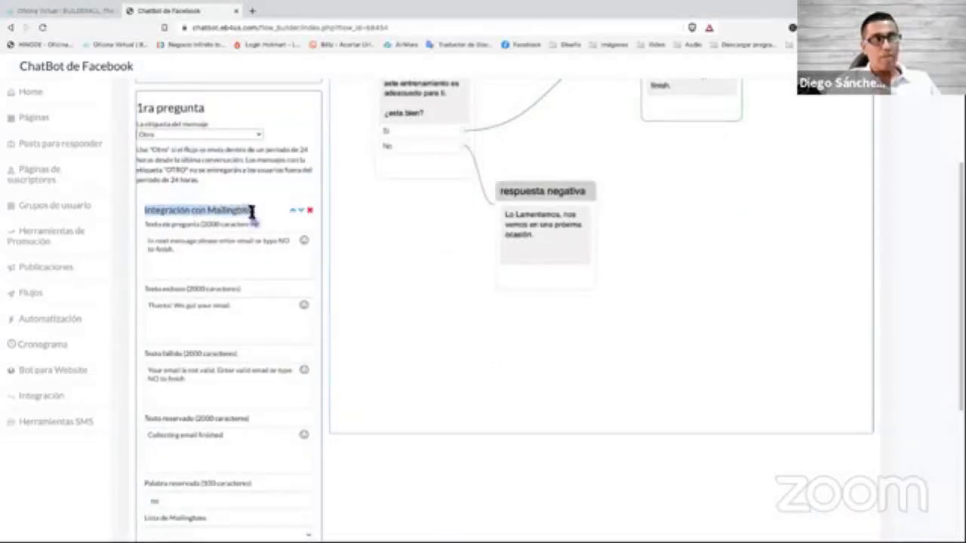
click(238, 211)
scroll(229, 269, down, 1)
scroll(228, 269, down, 1)
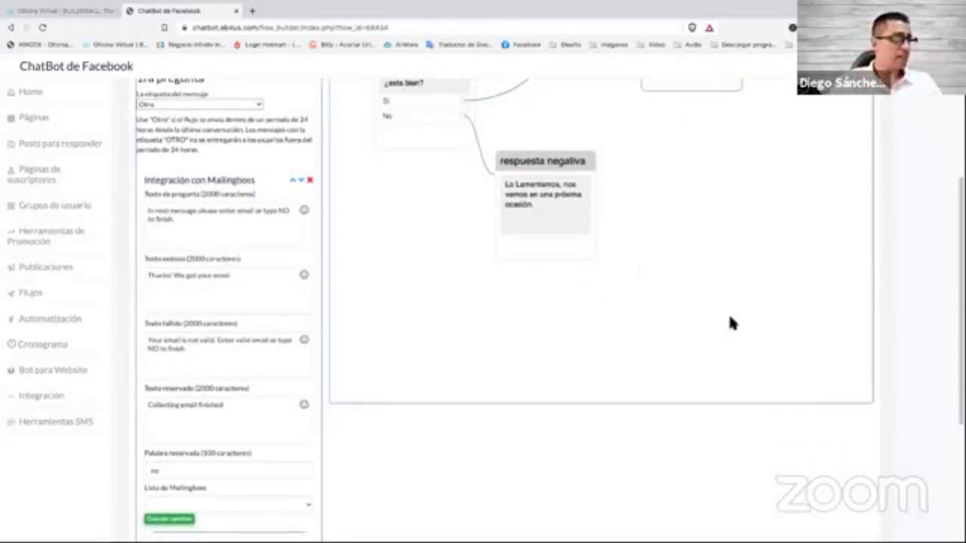
scroll(913, 234, up, 2)
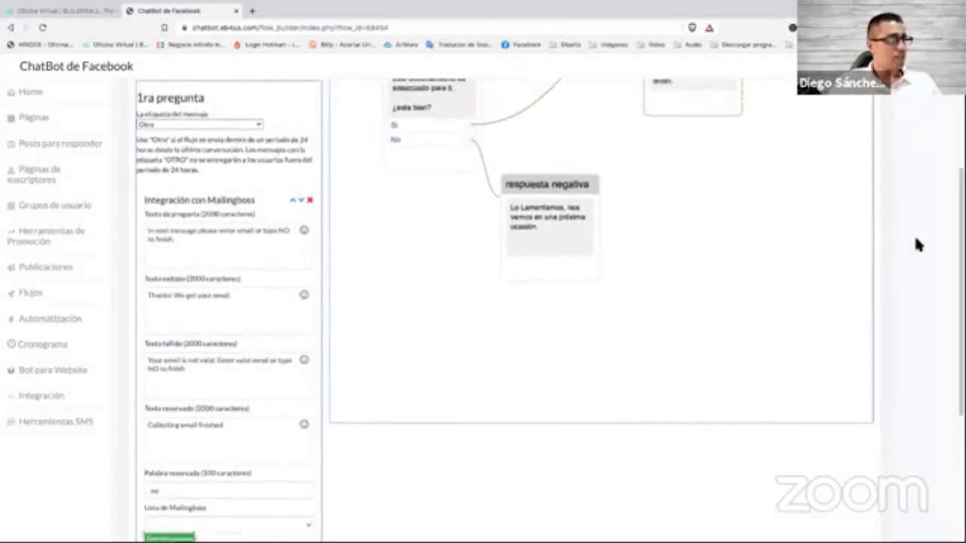
scroll(915, 239, up, 3)
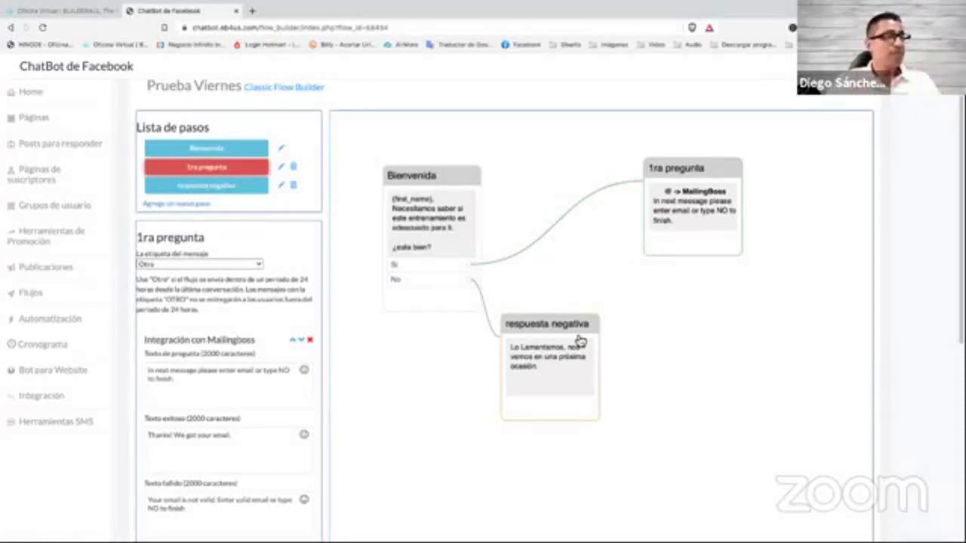
Nudge the 1ra pregunta node slightly right, keeping its link from Bienvenida's Sí answer.
click(541, 332)
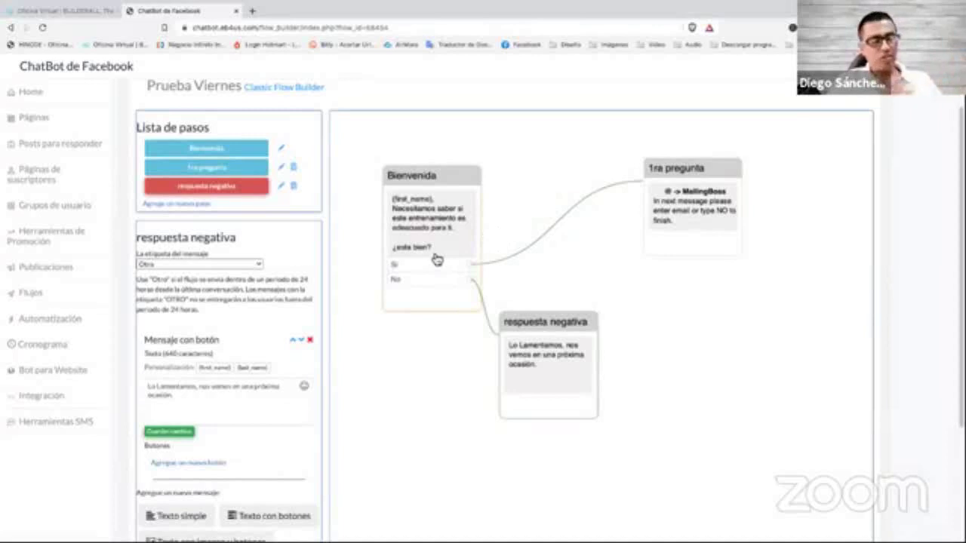
click(732, 168)
drag(737, 168, 757, 178)
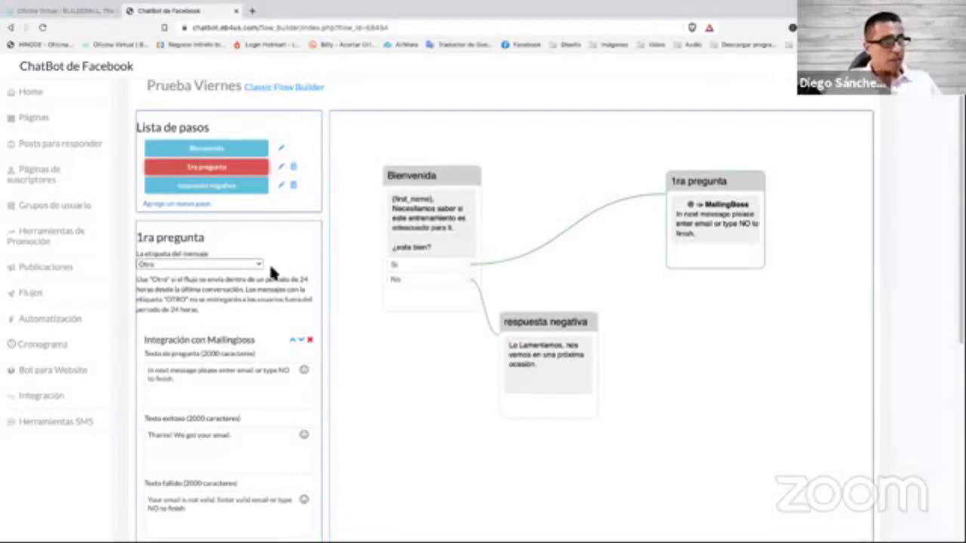
scroll(261, 327, down, 2)
scroll(262, 330, up, 3)
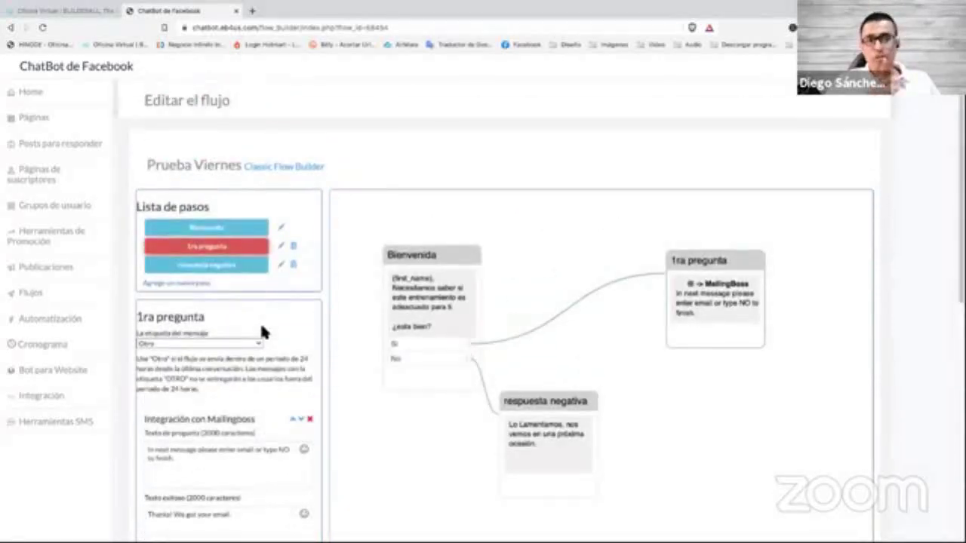
scroll(260, 321, down, 1)
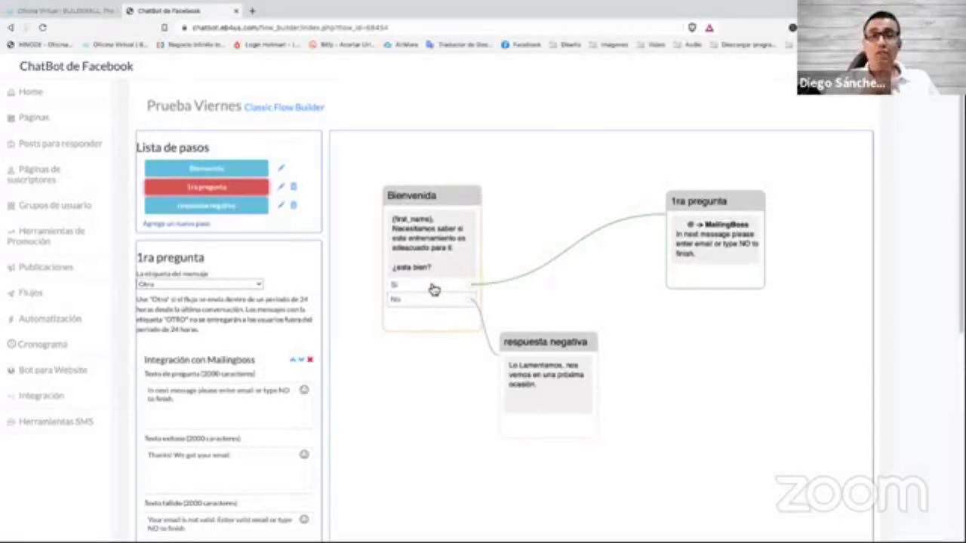
scroll(242, 335, down, 5)
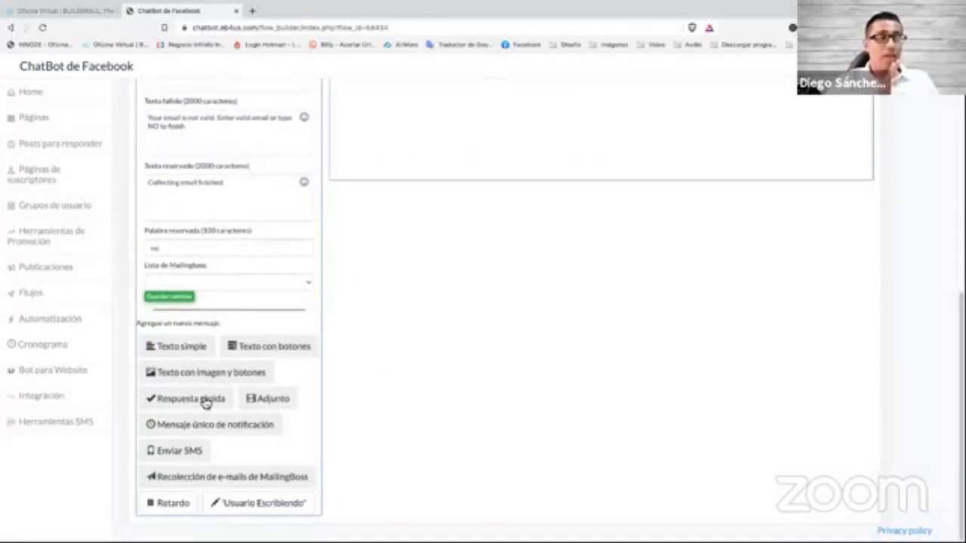
scroll(207, 398, up, 4)
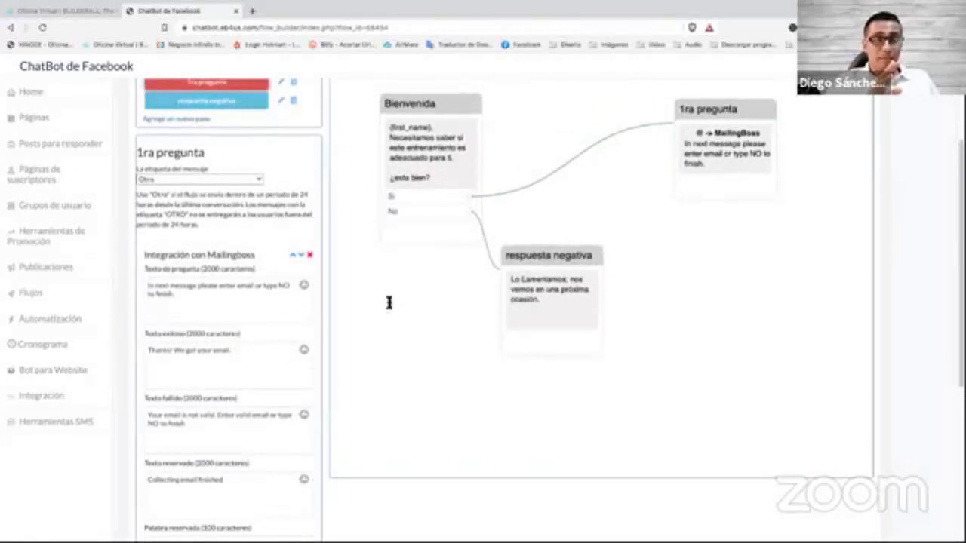
scroll(274, 312, up, 2)
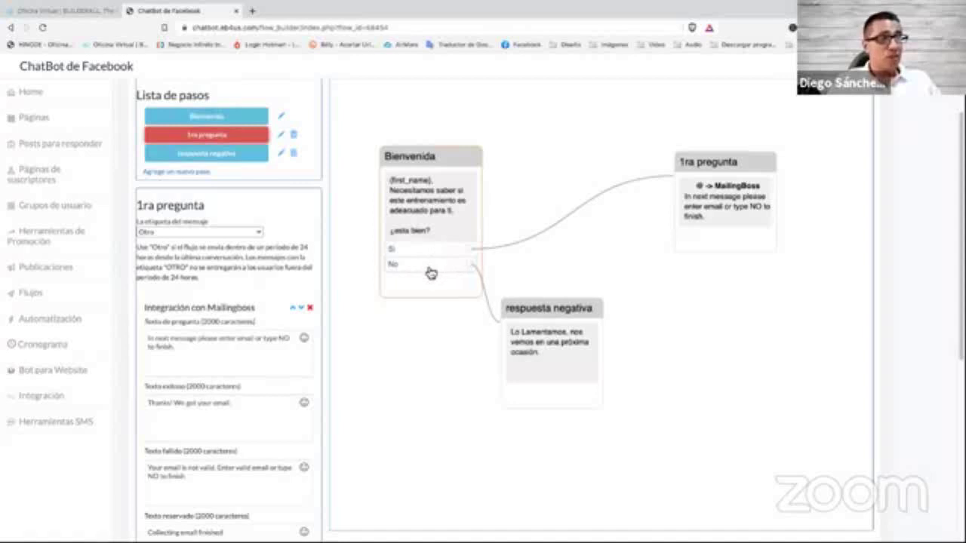
Drag the respuesta negativa node up and to the right beside Bienvenida.
click(437, 191)
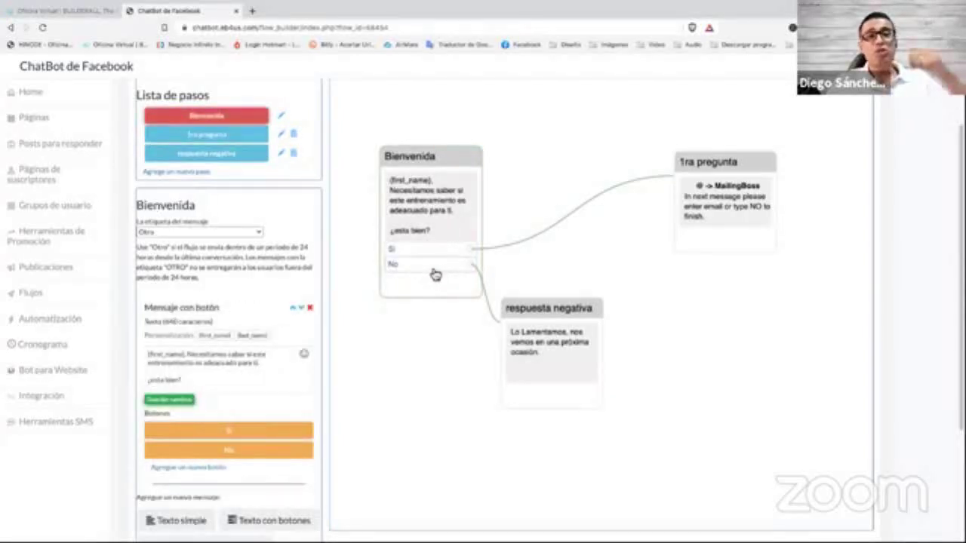
drag(540, 309, 559, 296)
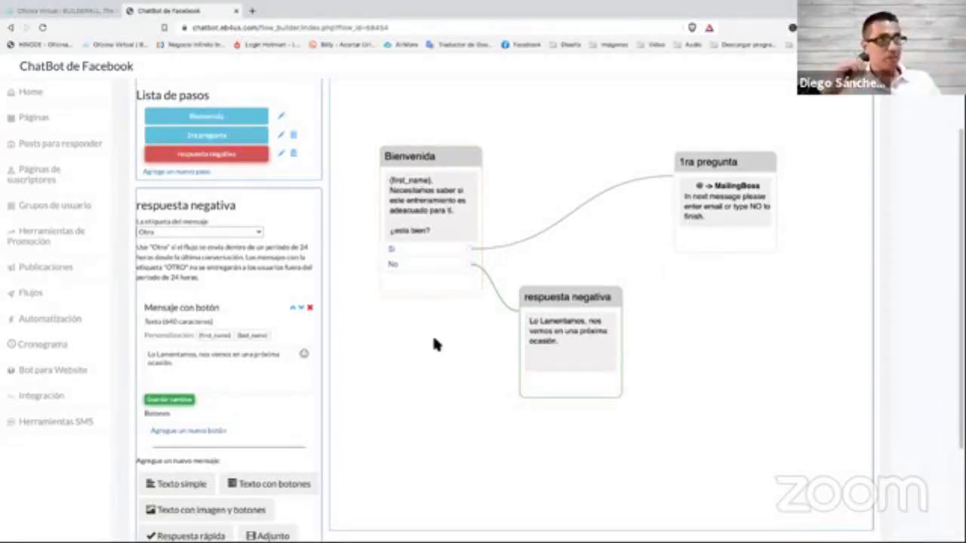
scroll(317, 294, down, 1)
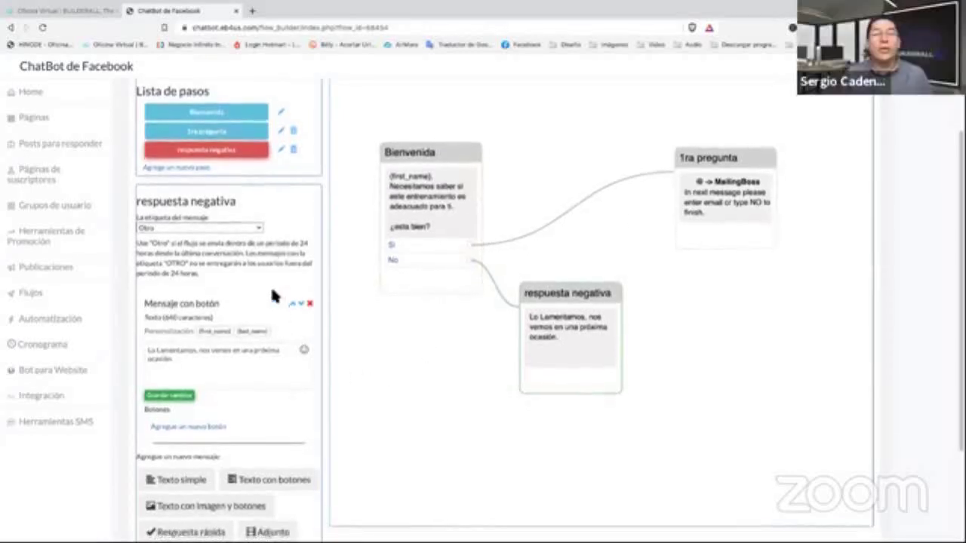
scroll(270, 285, down, 1)
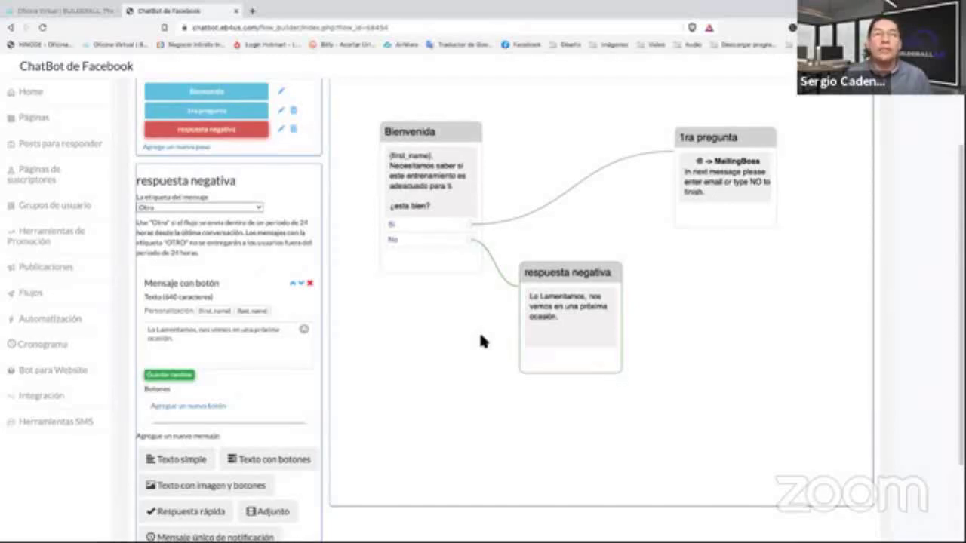
Nudge Bienvenida up, respuesta negativa down-right, and place 1ra pregunta lower beside Bienvenida.
drag(427, 147, 430, 129)
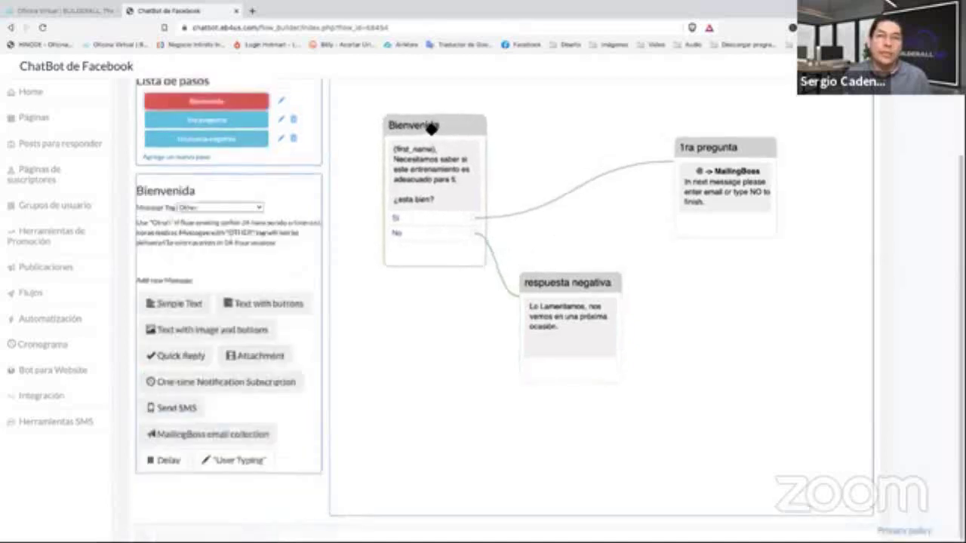
drag(577, 272, 595, 319)
drag(728, 150, 598, 119)
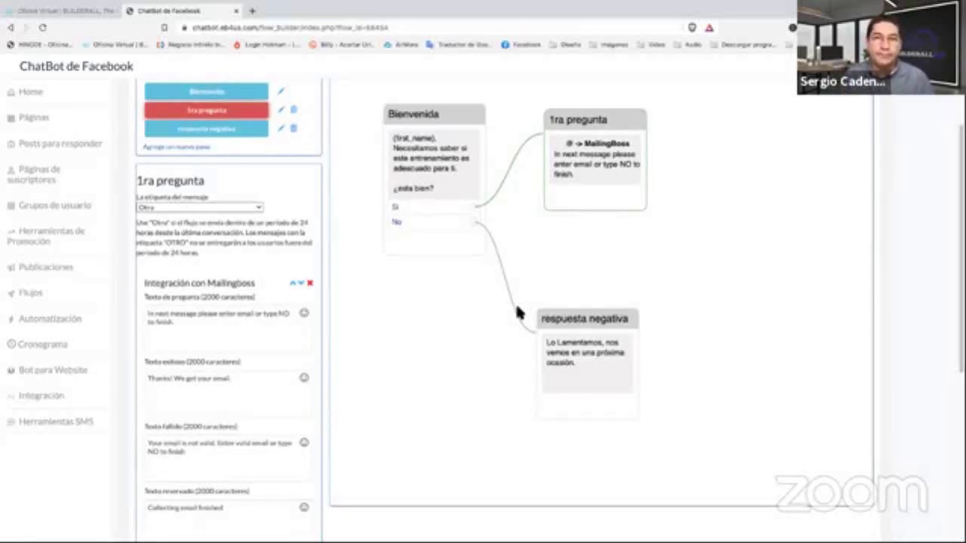
scroll(260, 347, down, 2)
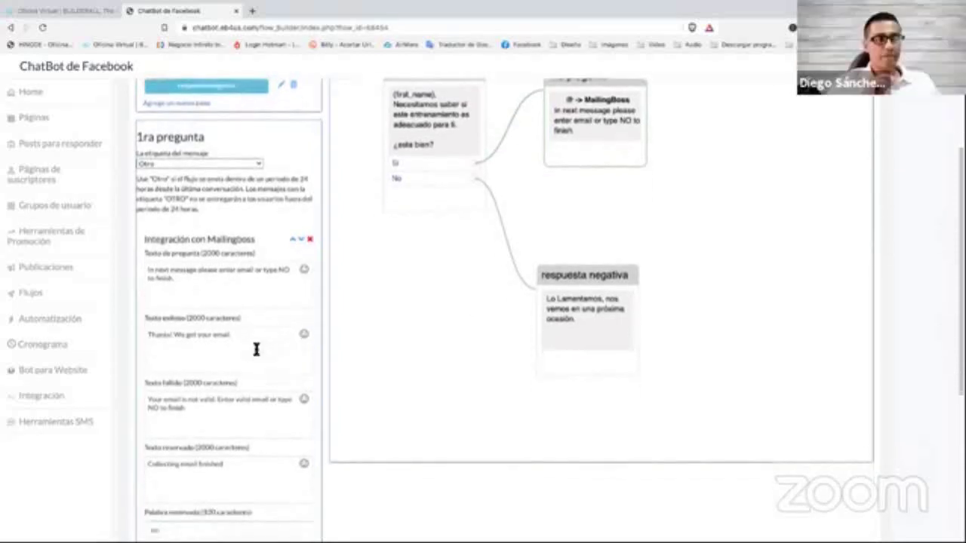
scroll(257, 349, down, 1)
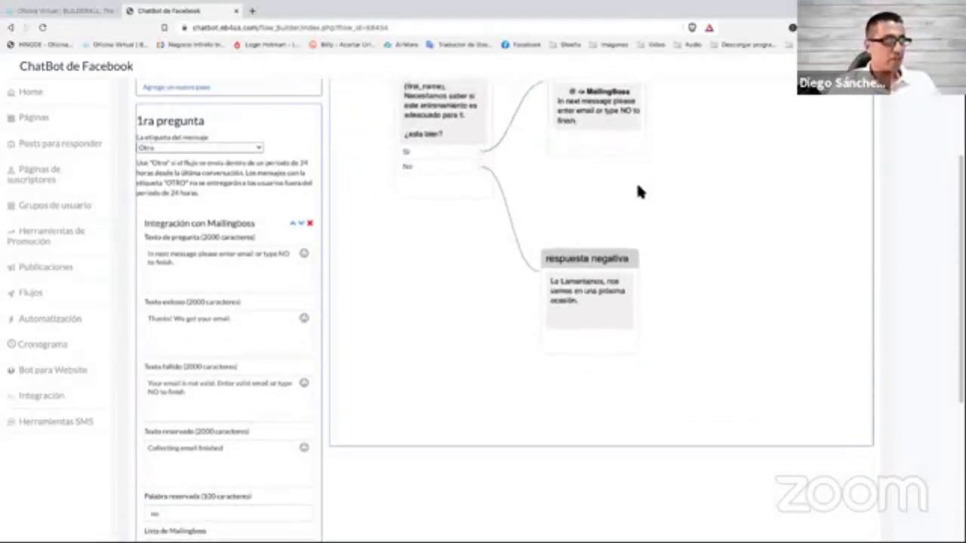
scroll(626, 158, up, 1)
drag(609, 121, 610, 138)
scroll(523, 197, up, 2)
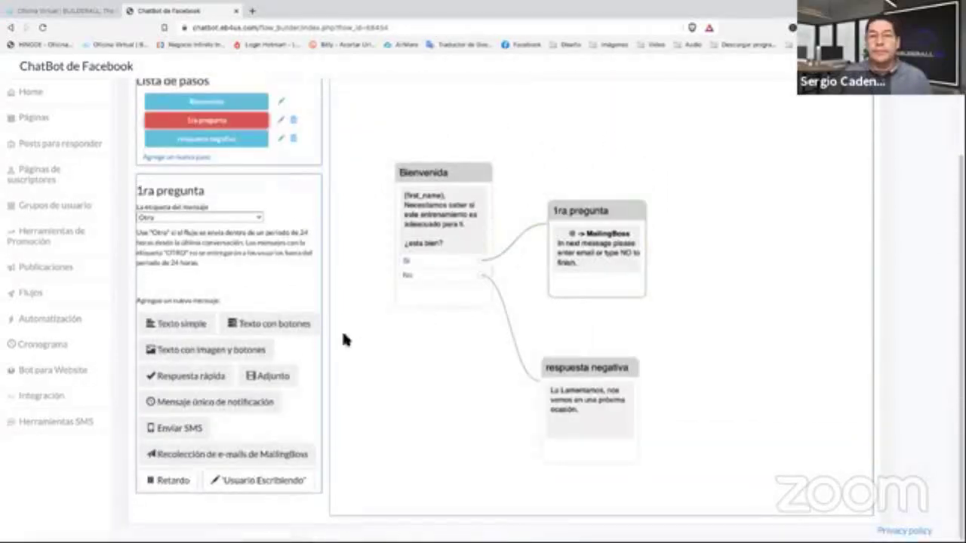
scroll(343, 339, down, 1)
Replace the question text with '¿Cómo es tu email?'.
triple_click(237, 279)
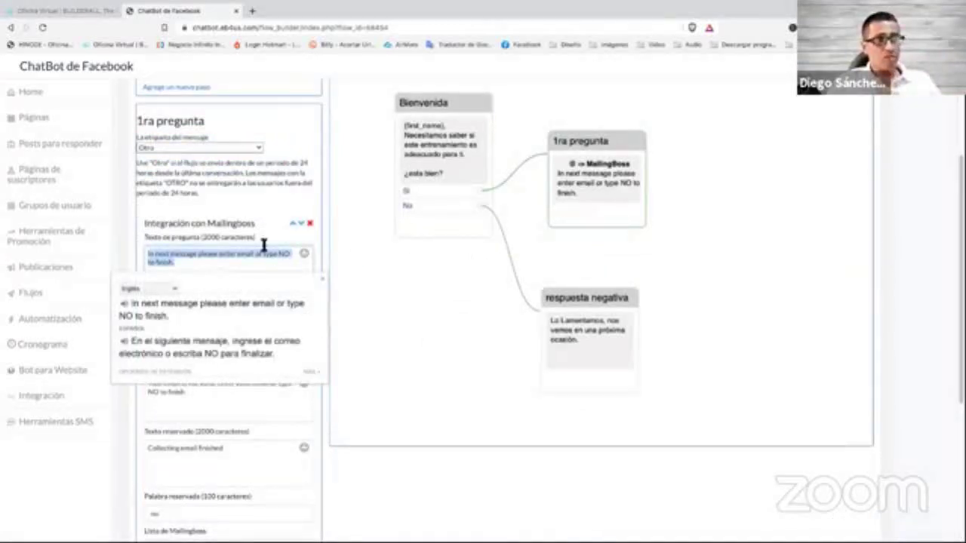
click(230, 257)
drag(186, 268, 139, 255)
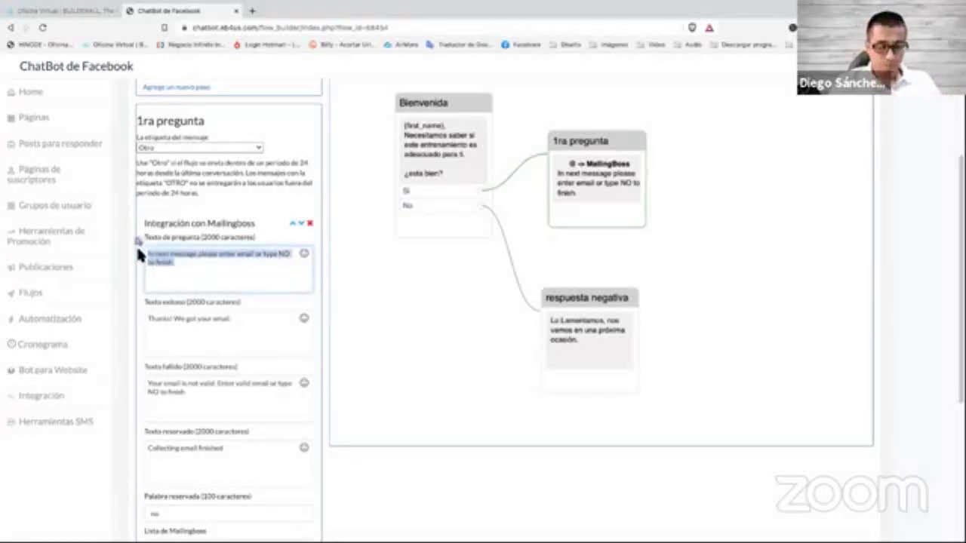
text(Como es t)
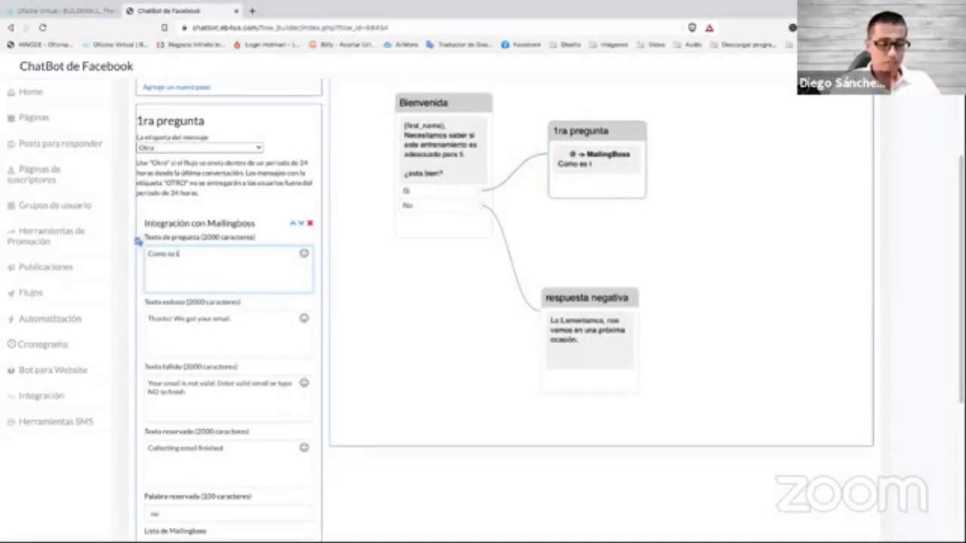
text(u email?)
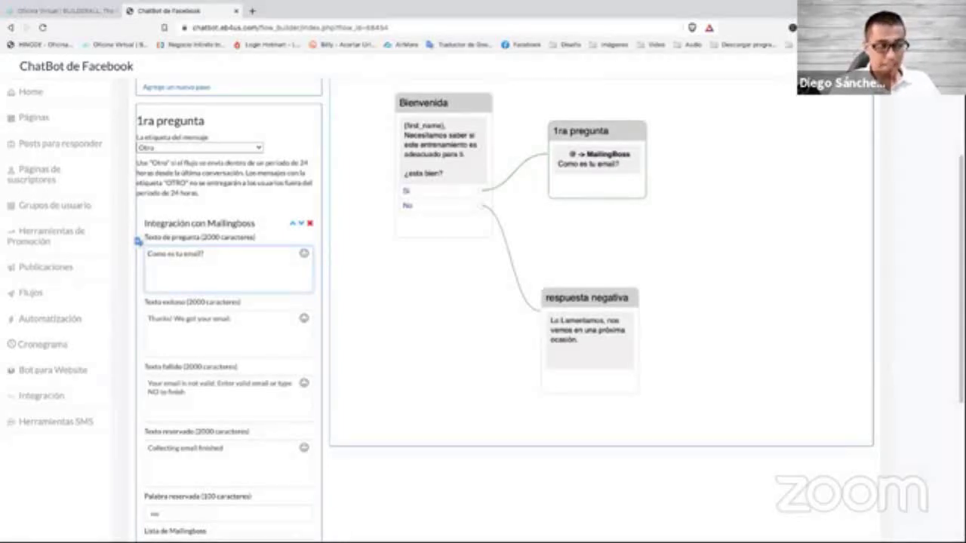
text(¿Cor)
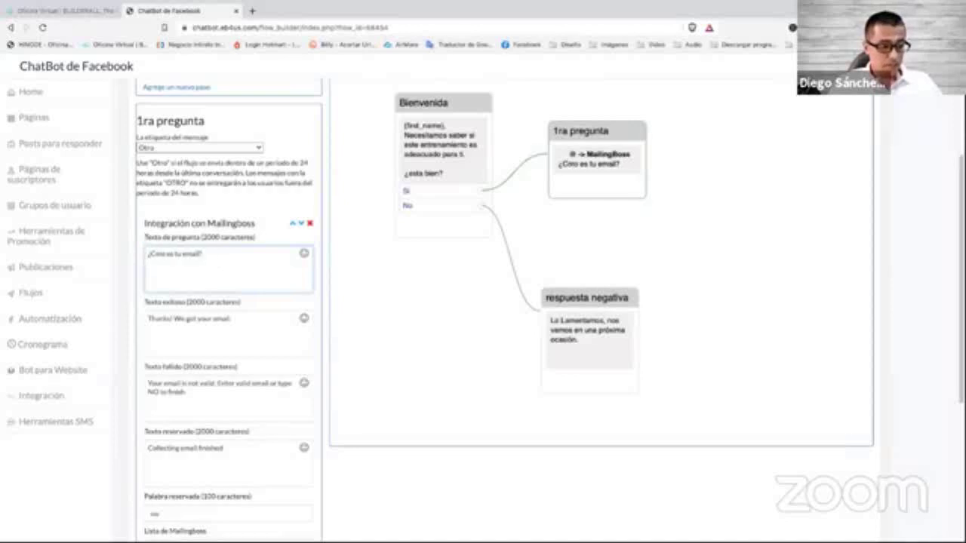
key(Delete)
text(ó)
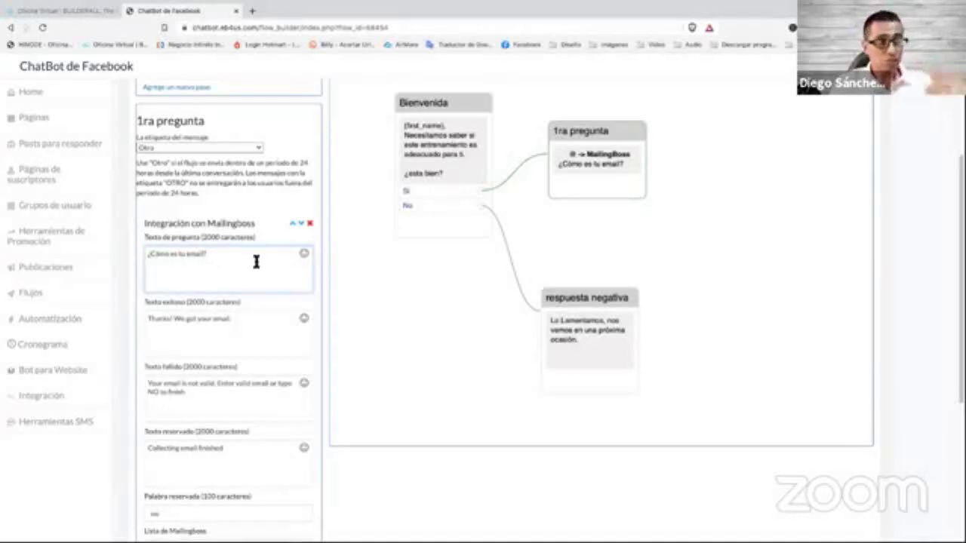
Replace the success message with Spanish text saying the email was registered correctly.
click(249, 318)
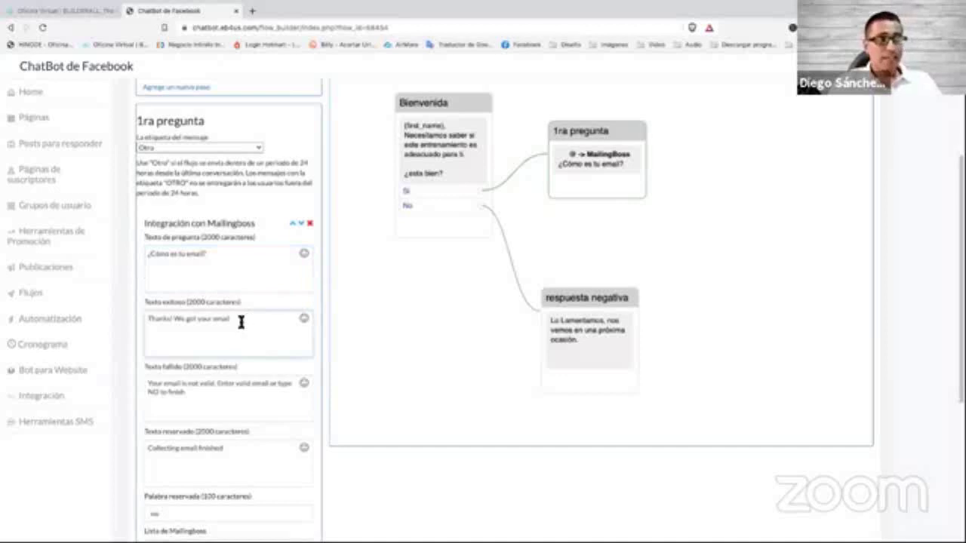
drag(242, 320, 138, 316)
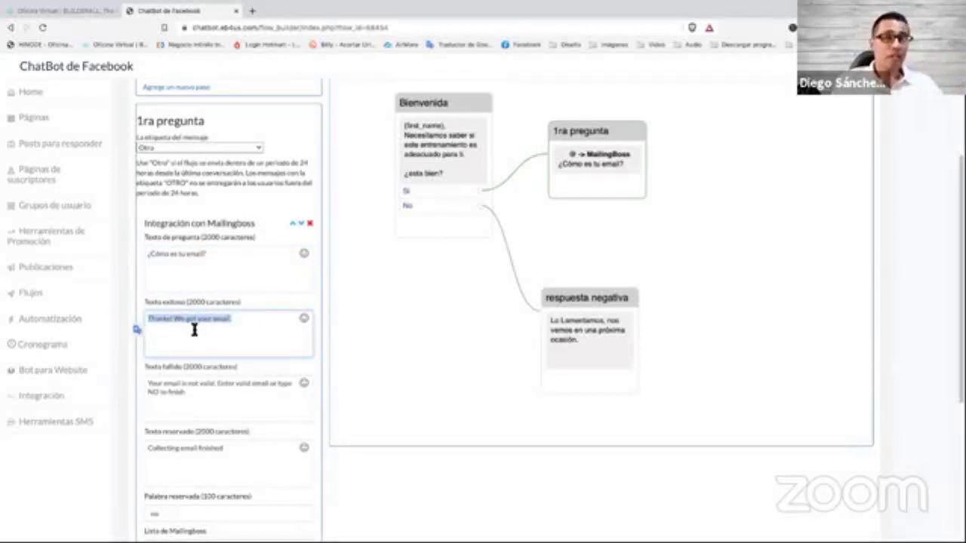
text(G)
key(BackSpace)
text(lo i)
text(mail)
text( fue)
text( registrado)
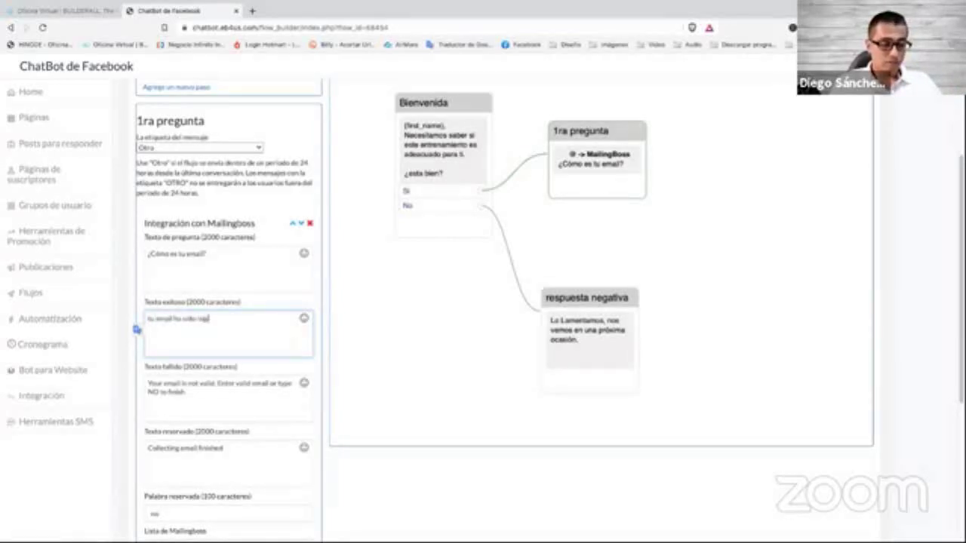
text( correctamente.)
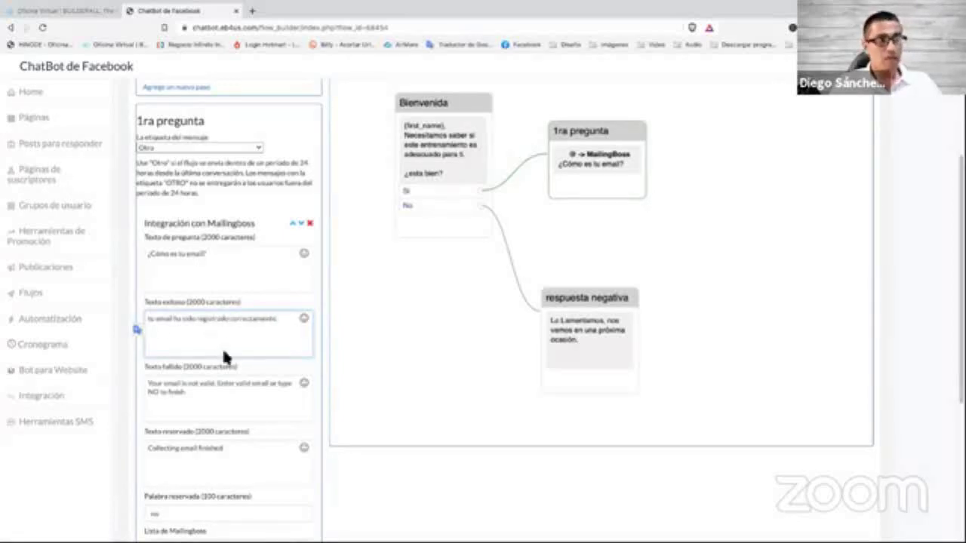
Replace the failure message with Spanish text starting 'Tu'.
click(212, 390)
key(ctrl+a)
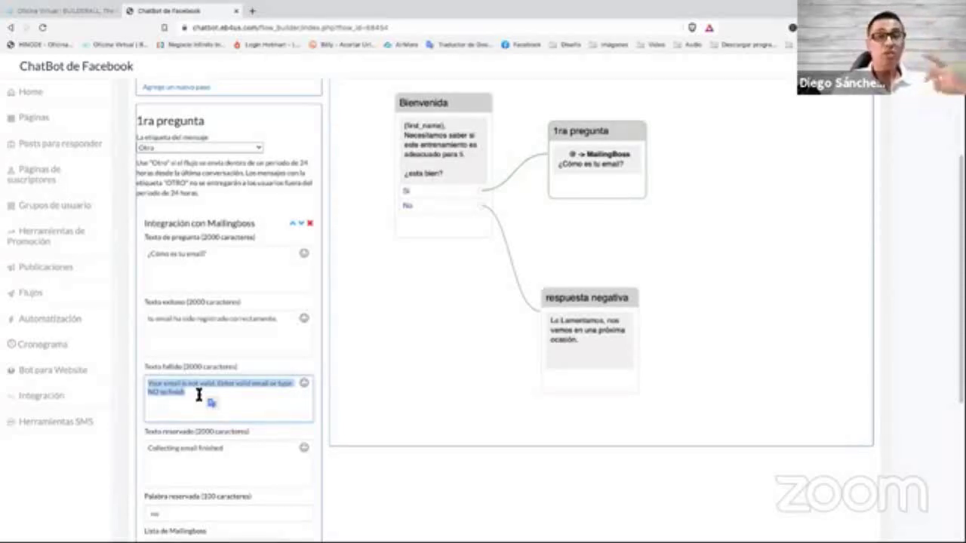
triple_click(193, 393)
text(Tu)
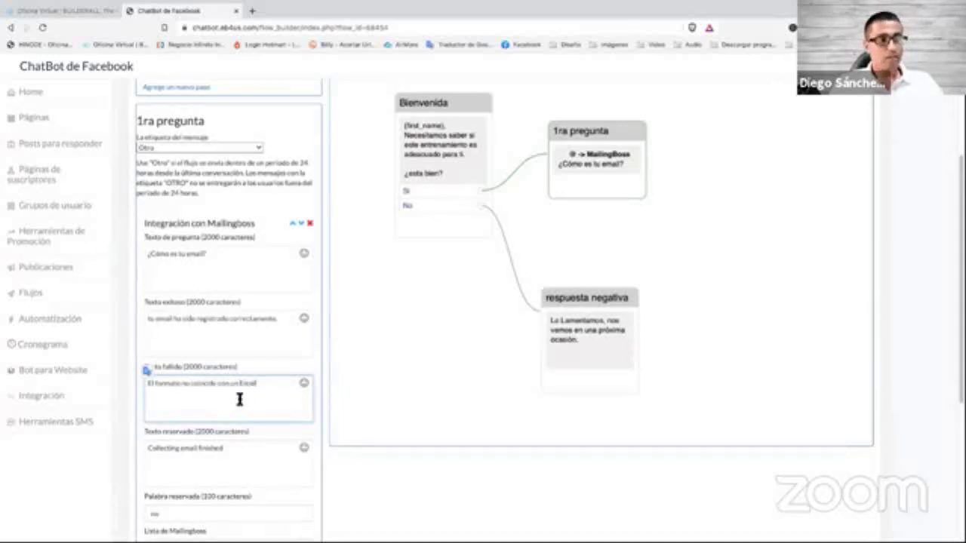
Change the reserved completion text to 'Recolección de email finalizada'.
scroll(239, 399, down, 3)
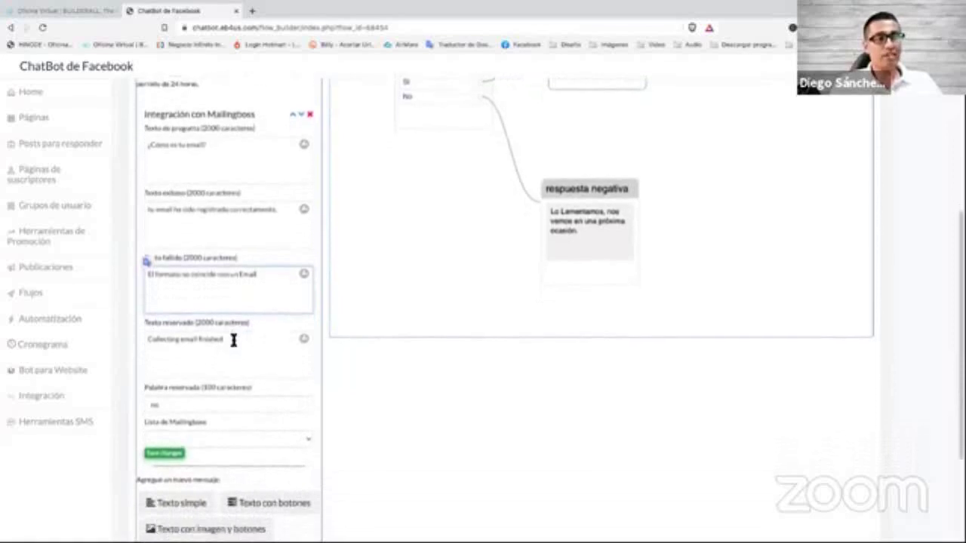
scroll(240, 329, down, 1)
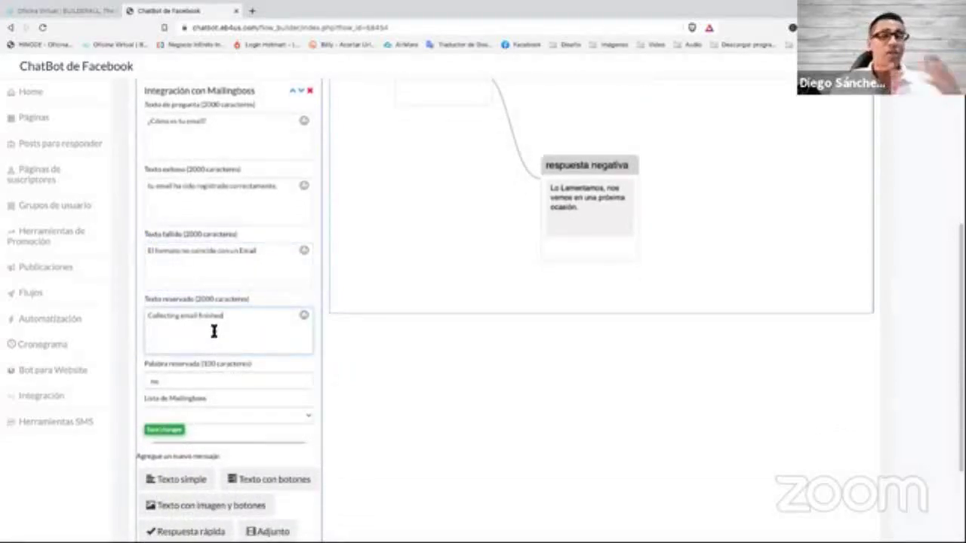
click(193, 383)
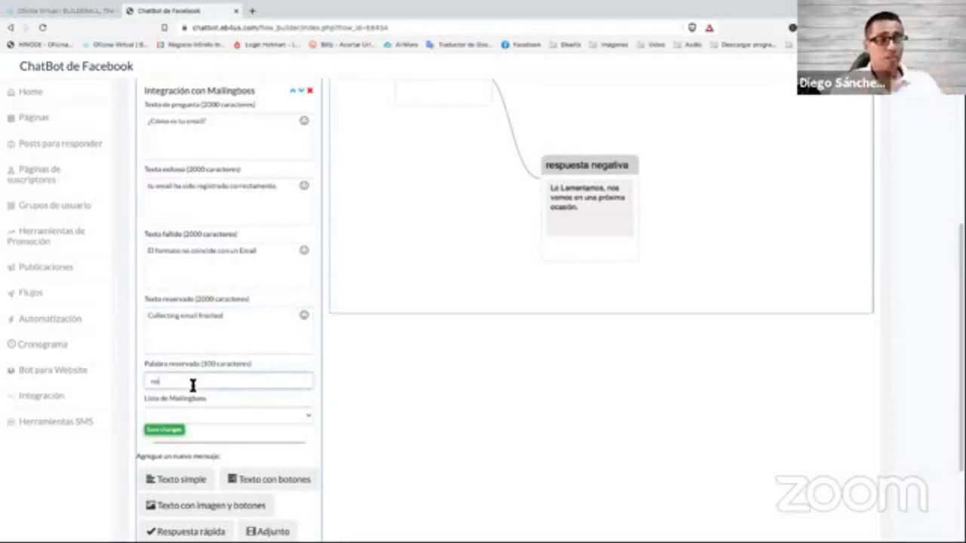
triple_click(228, 318)
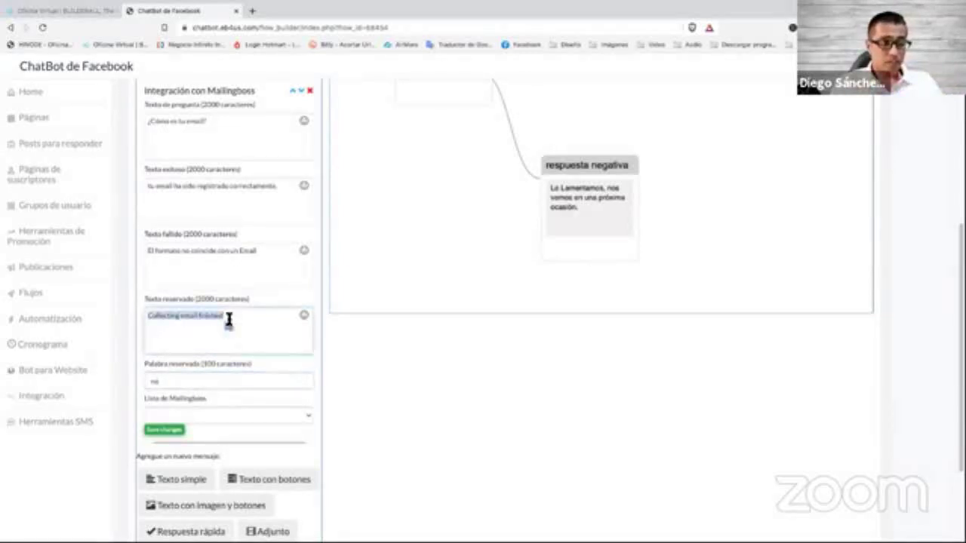
text(s)
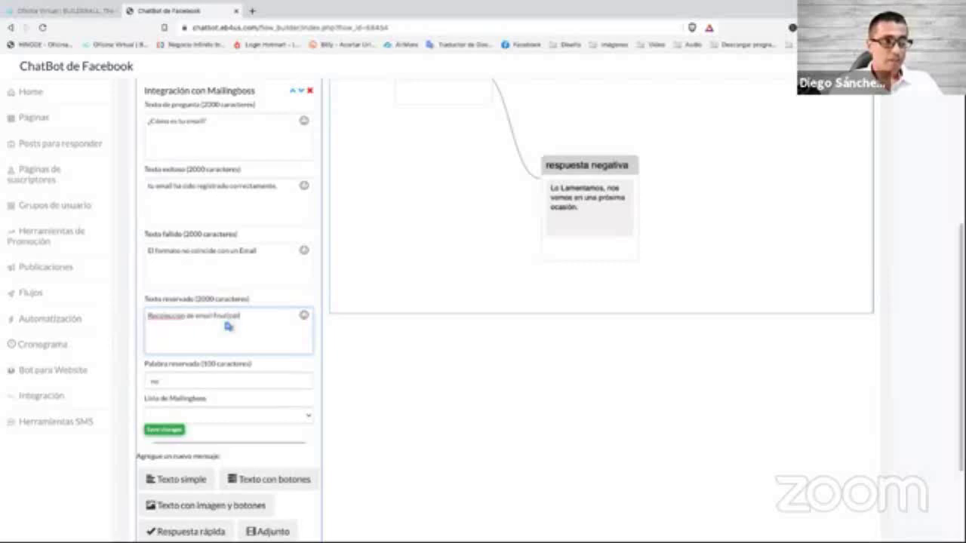
click(181, 317)
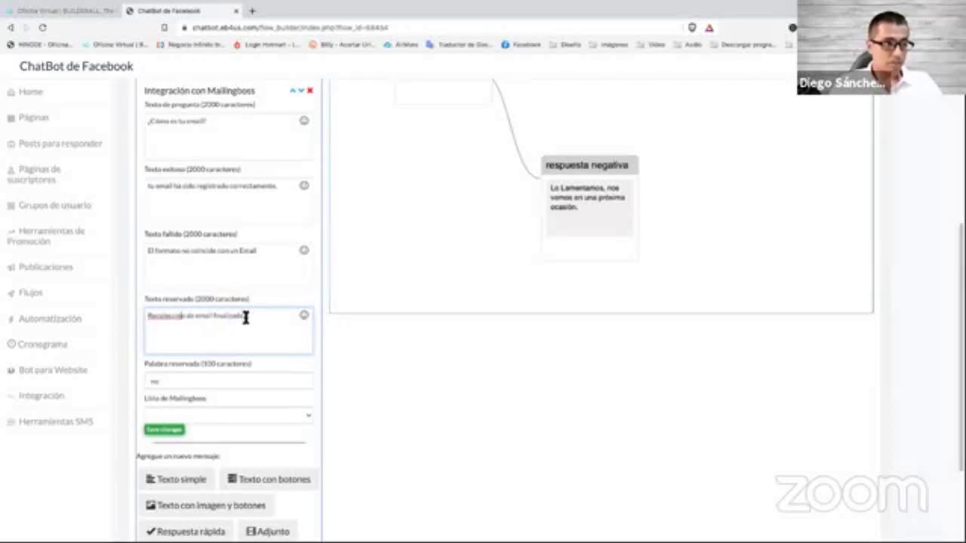
key(BackSpace)
text(ó)
Check the reserved word 'no' and review the completion message text.
click(216, 380)
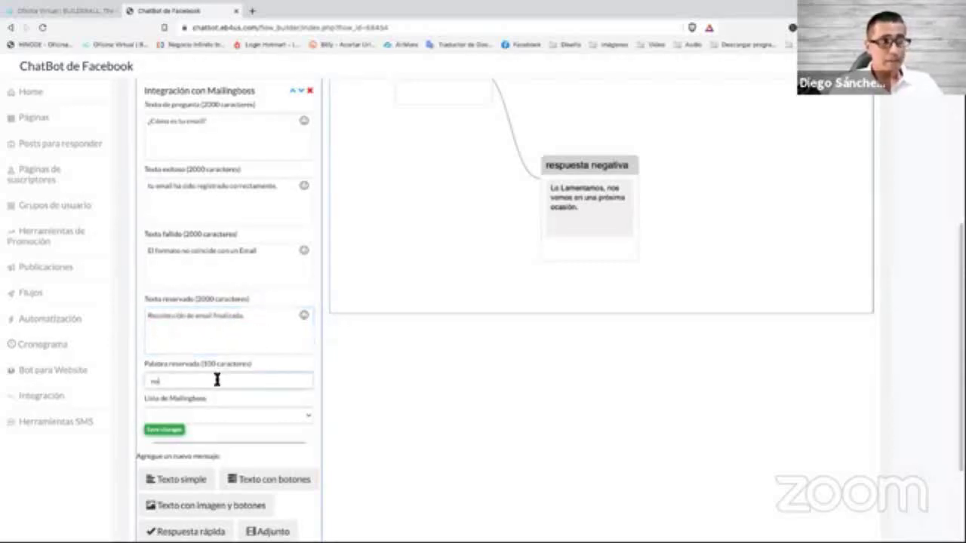
double_click(216, 379)
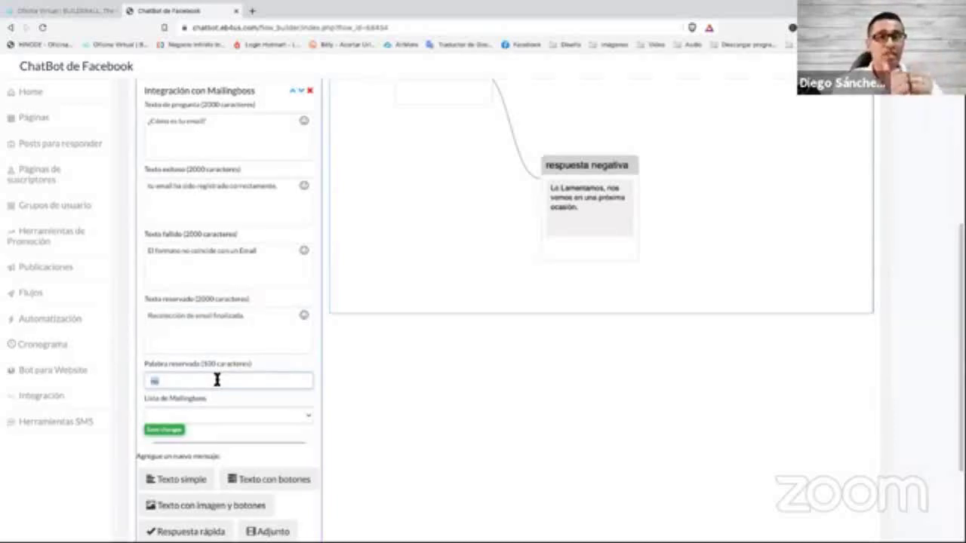
click(259, 319)
drag(258, 319, 145, 316)
click(203, 322)
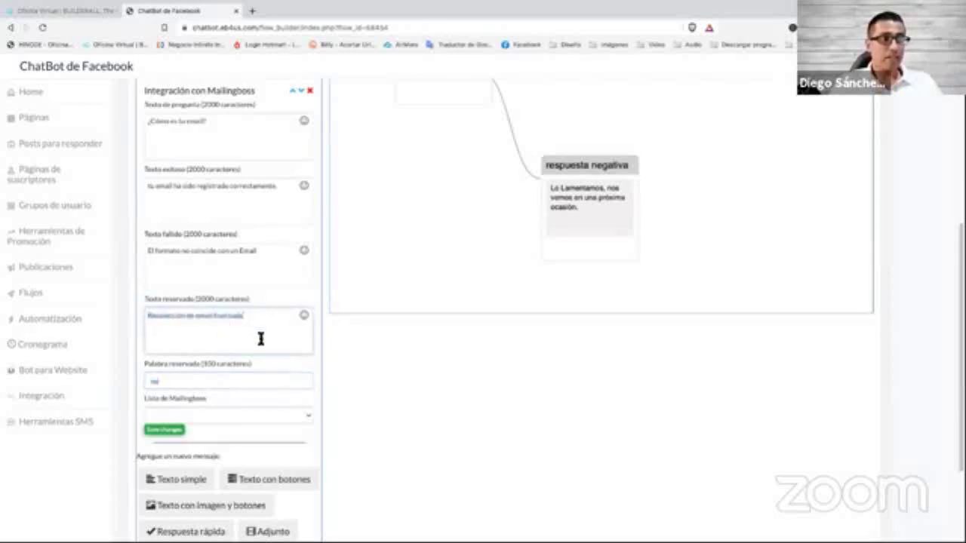
scroll(259, 338, down, 1)
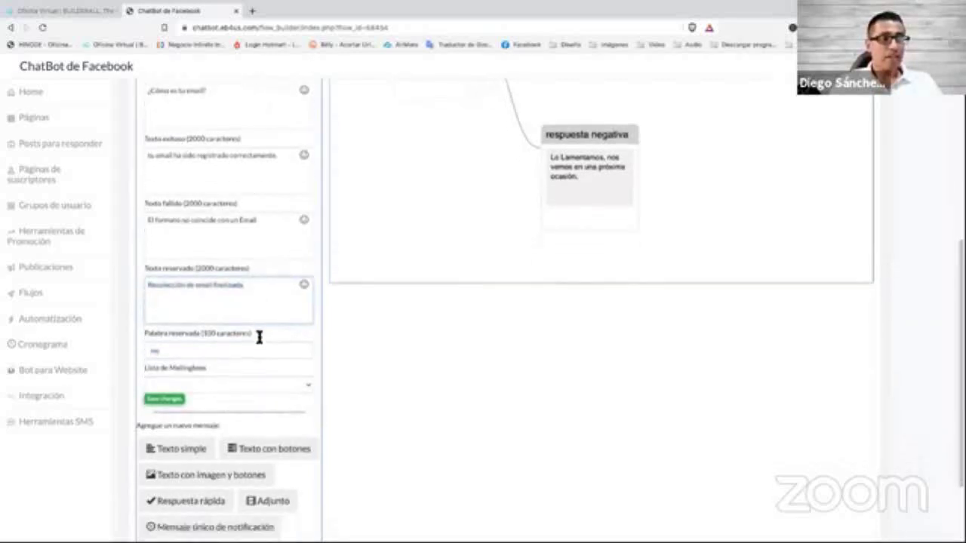
Link the MailingBoss step to the 'E-mail Marketing' list, save, and return to Flujos.
scroll(210, 385, down, 1)
click(212, 371)
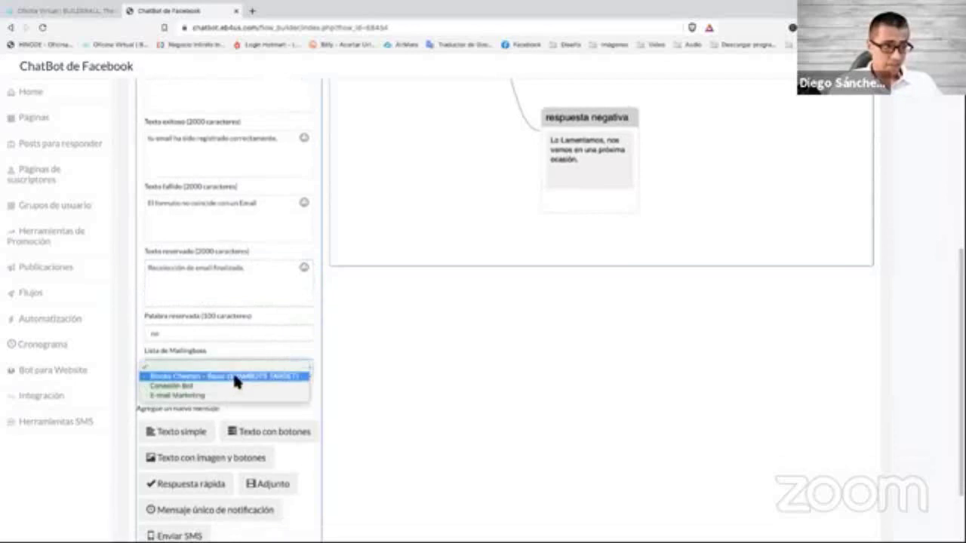
click(225, 395)
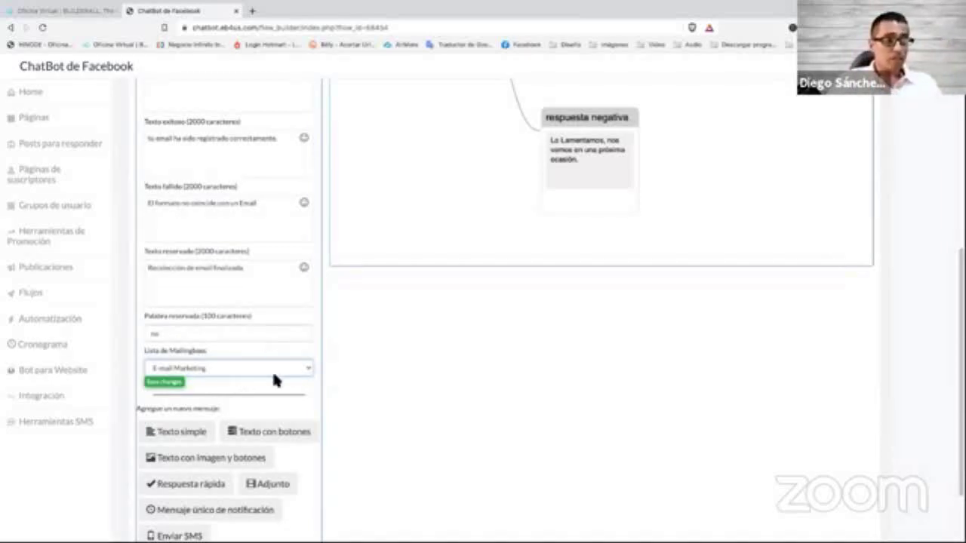
click(273, 370)
click(219, 369)
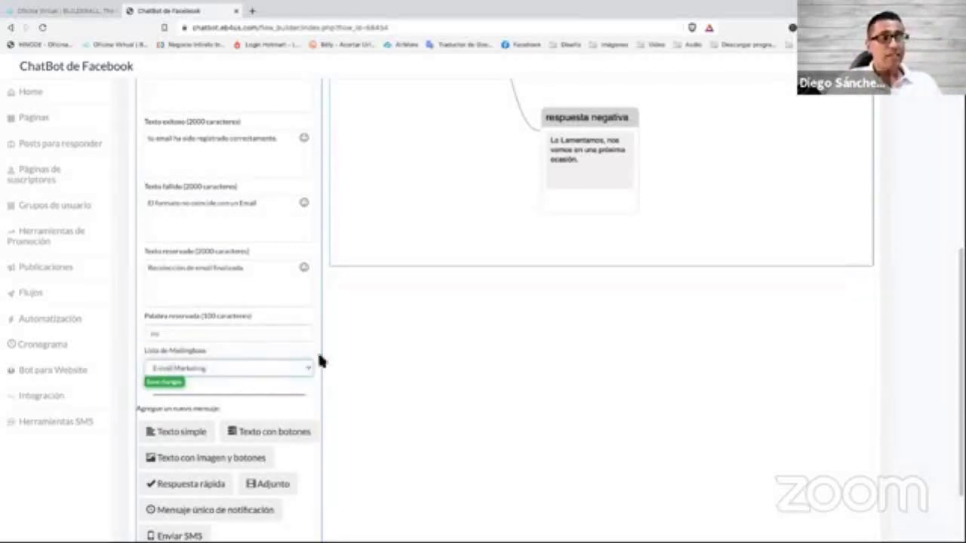
click(162, 381)
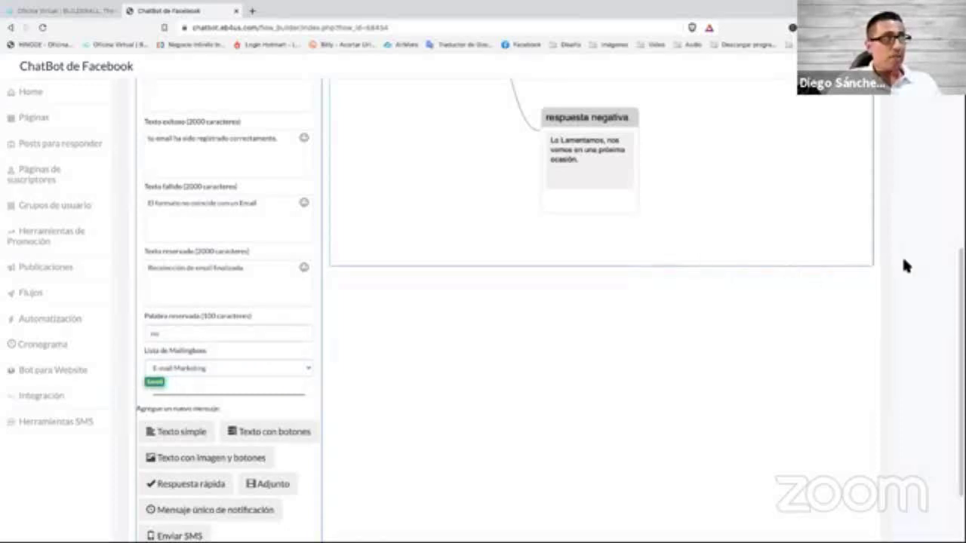
scroll(901, 255, up, 4)
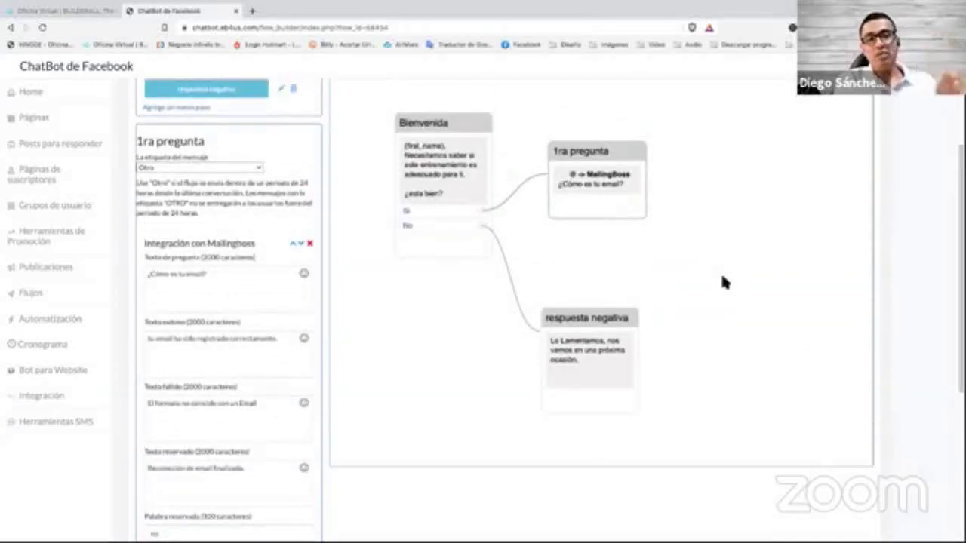
click(56, 295)
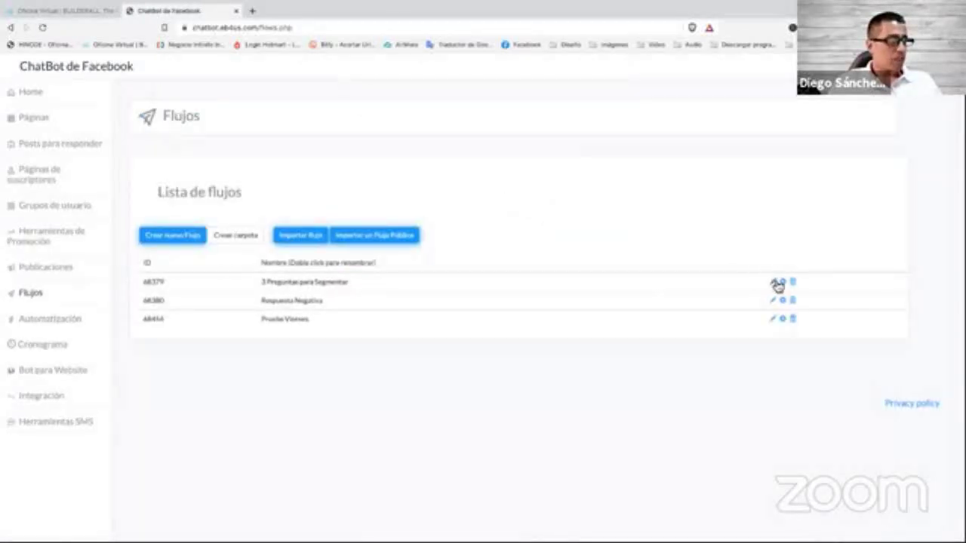
Open '3 Preguntas para Segmentar' in Constructor de flujo interactivo and browse from Saludo to No tiene Tiempo.
click(782, 282)
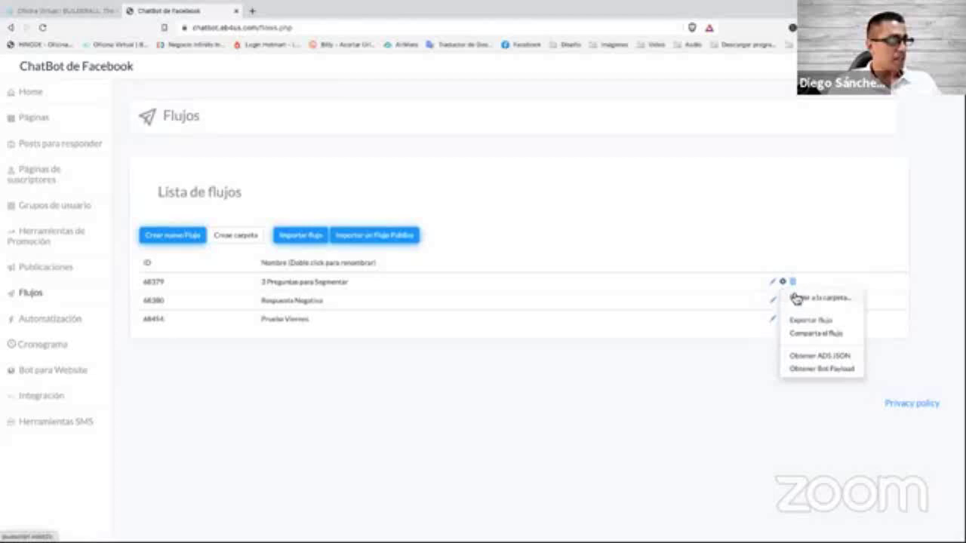
click(772, 282)
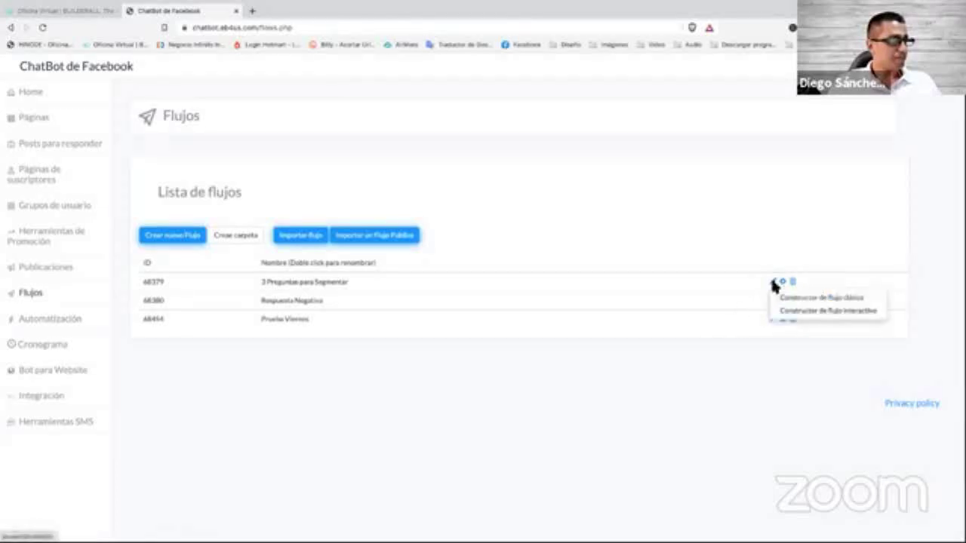
click(832, 311)
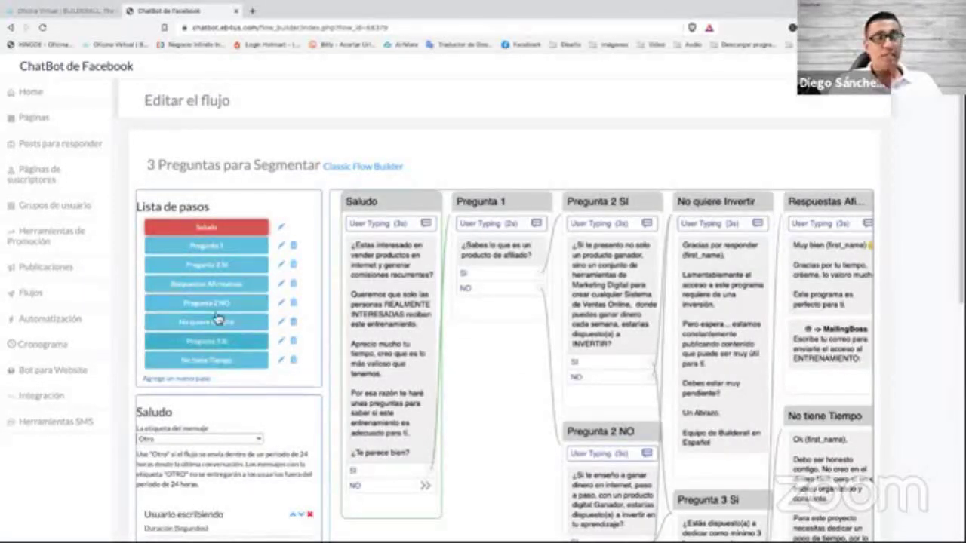
scroll(499, 371, down, 1)
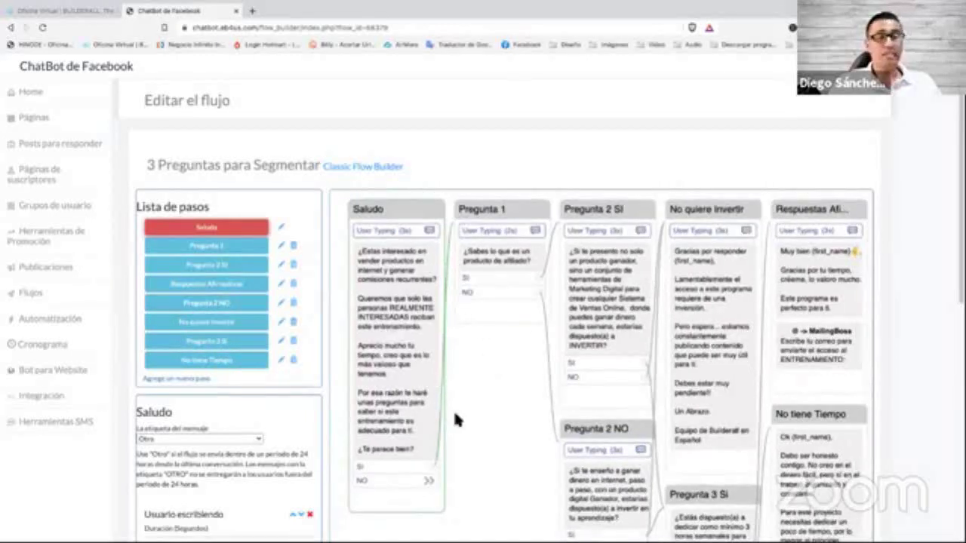
drag(499, 414, 496, 405)
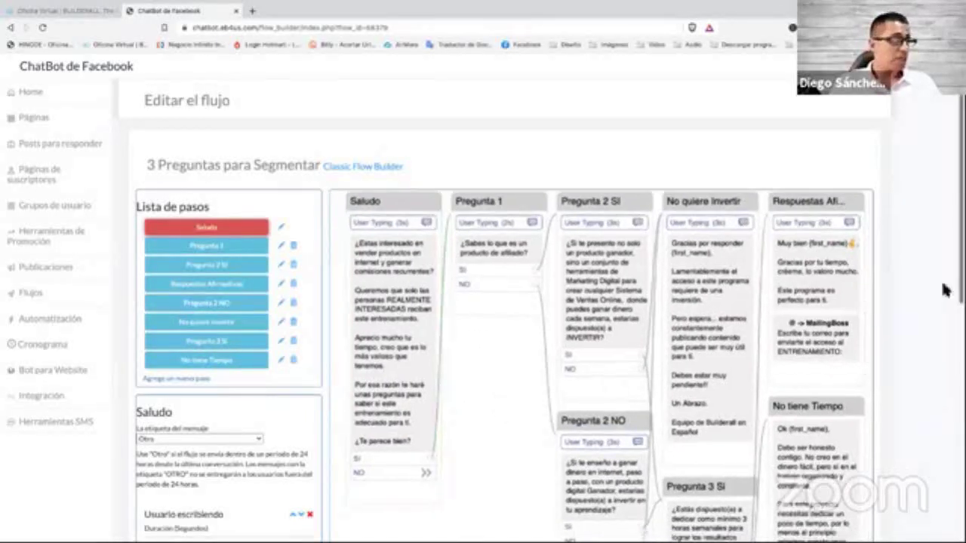
scroll(569, 403, down, 1)
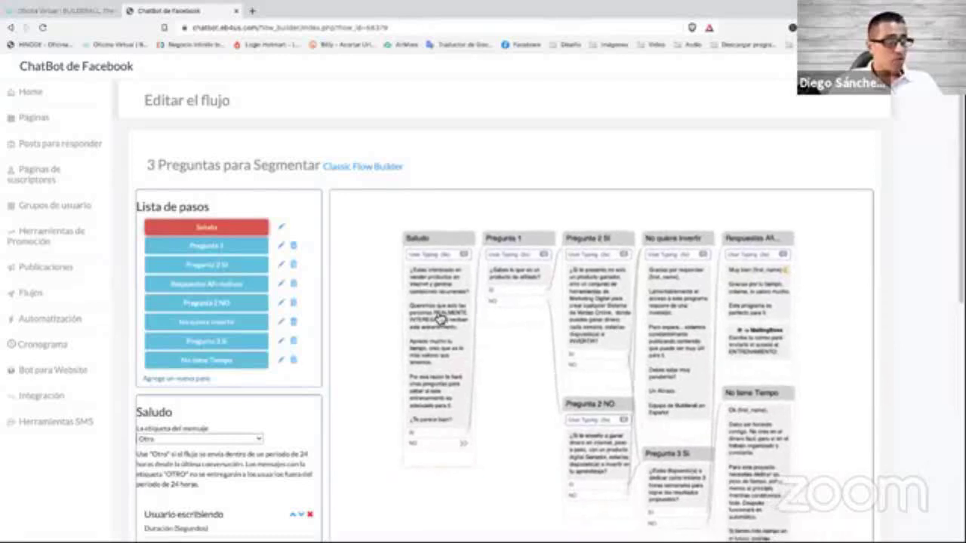
scroll(436, 287, up, 1)
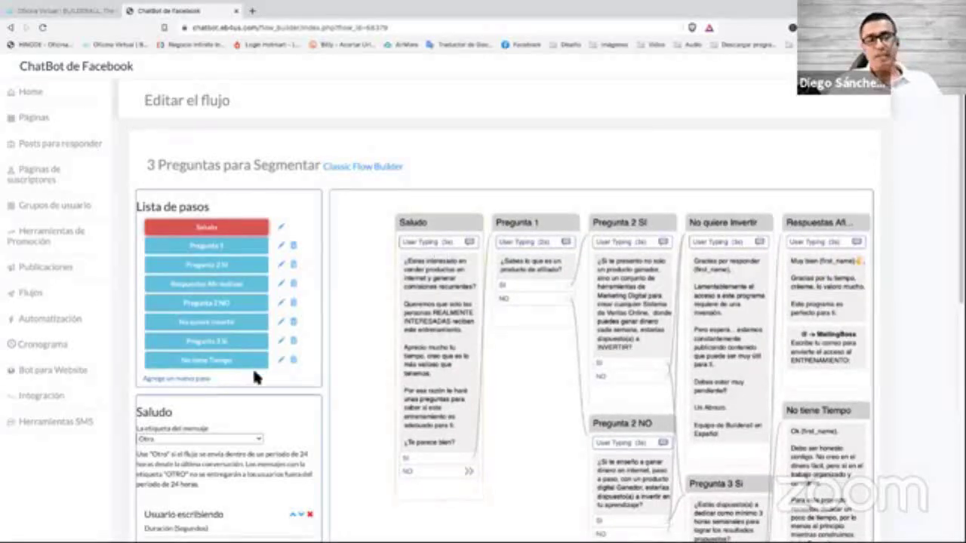
scroll(252, 369, down, 5)
scroll(254, 375, down, 1)
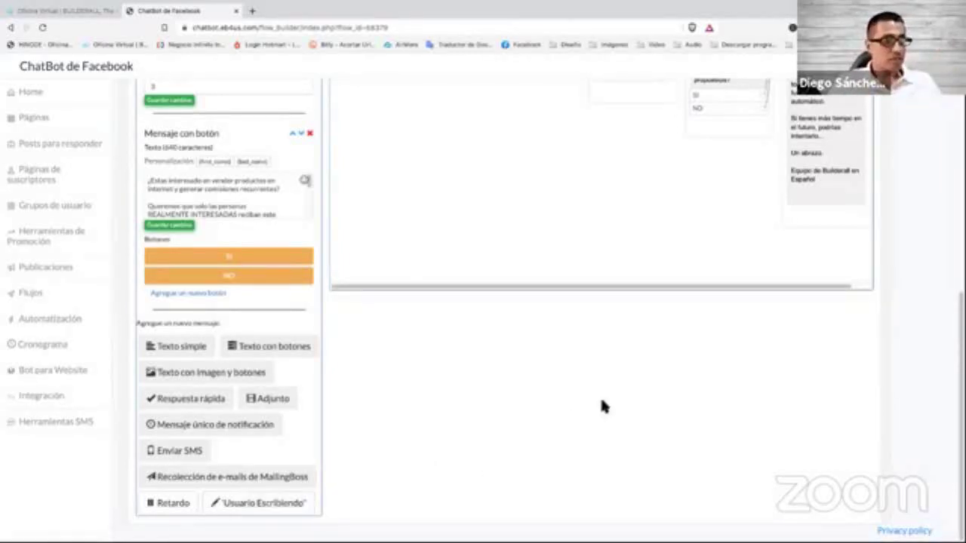
Zoom the flow canvas in and out to review the flow's steps.
scroll(756, 383, up, 4)
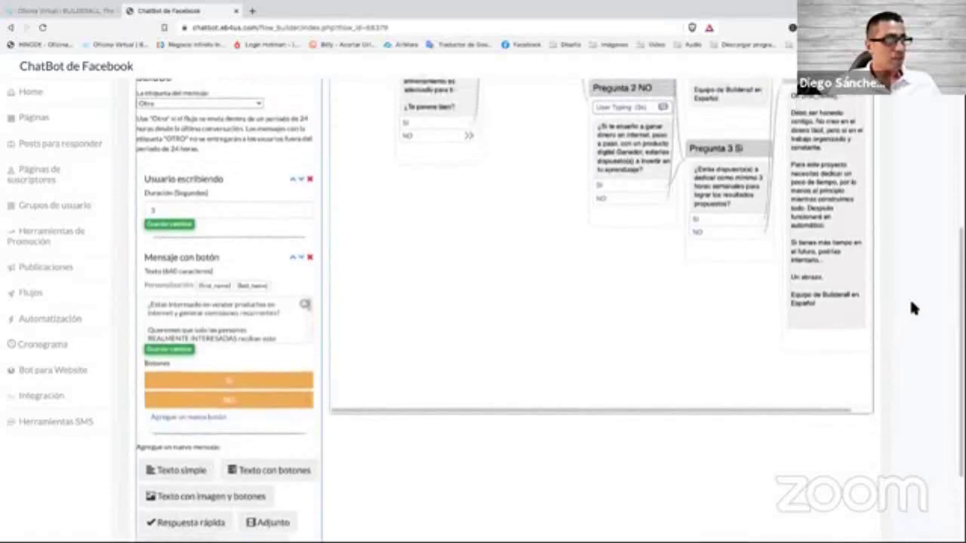
scroll(911, 304, up, 4)
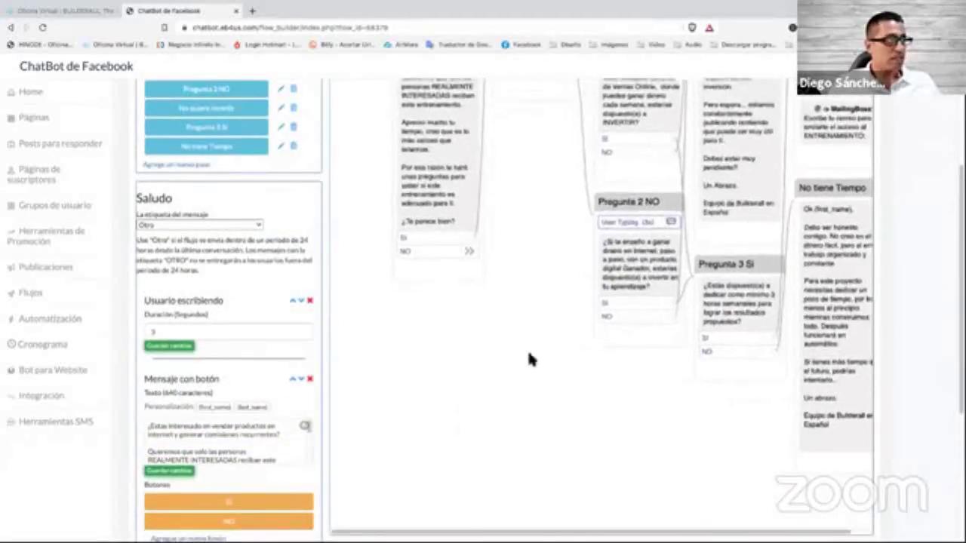
scroll(528, 354, down, 3)
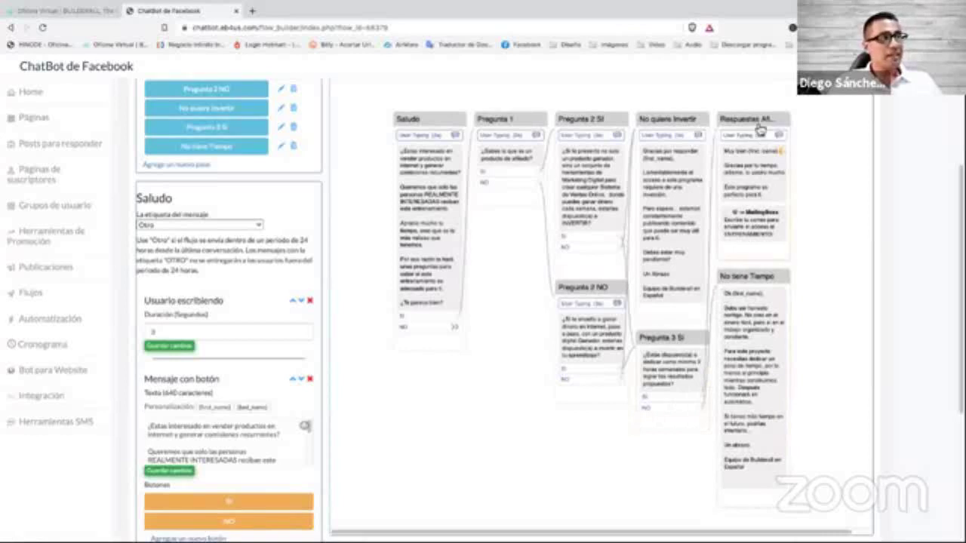
scroll(759, 162, up, 3)
scroll(758, 169, up, 1)
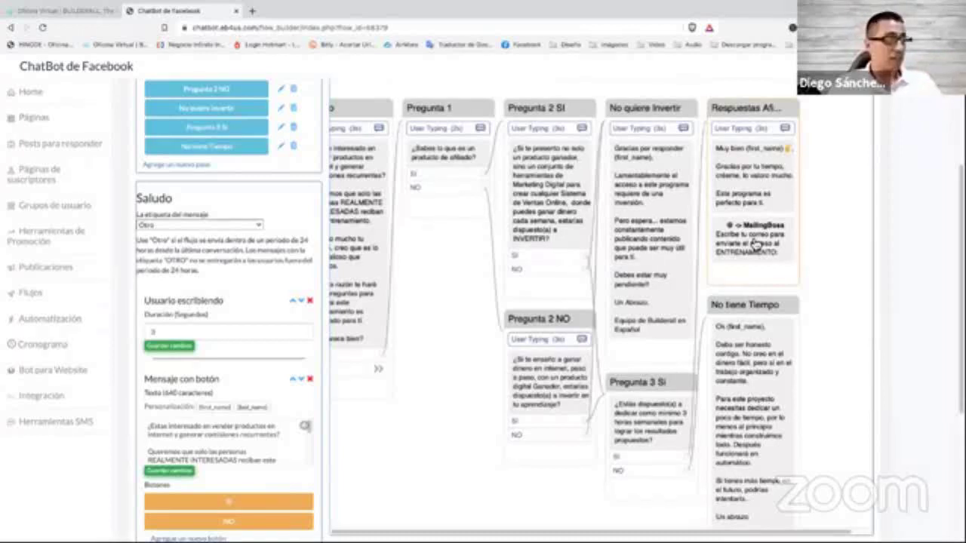
scroll(519, 303, up, 2)
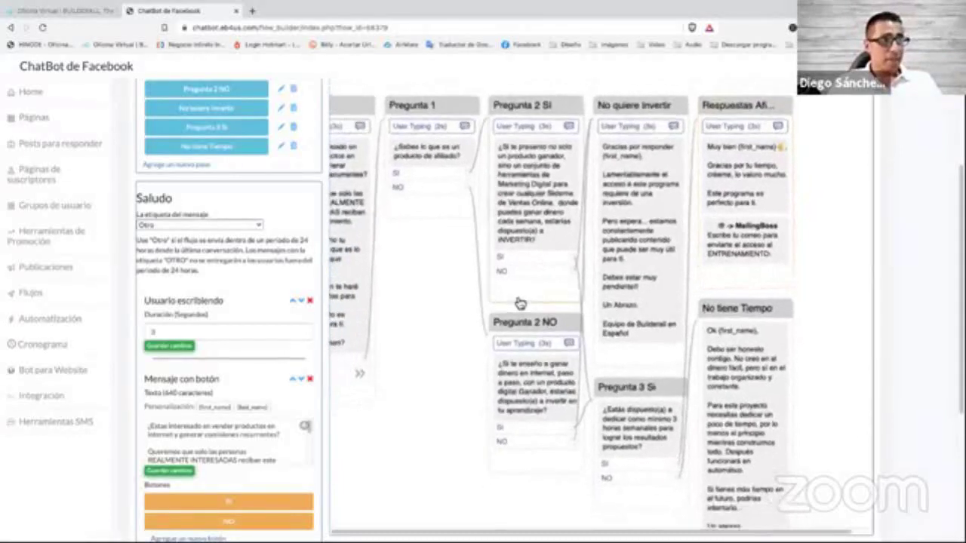
scroll(453, 318, down, 2)
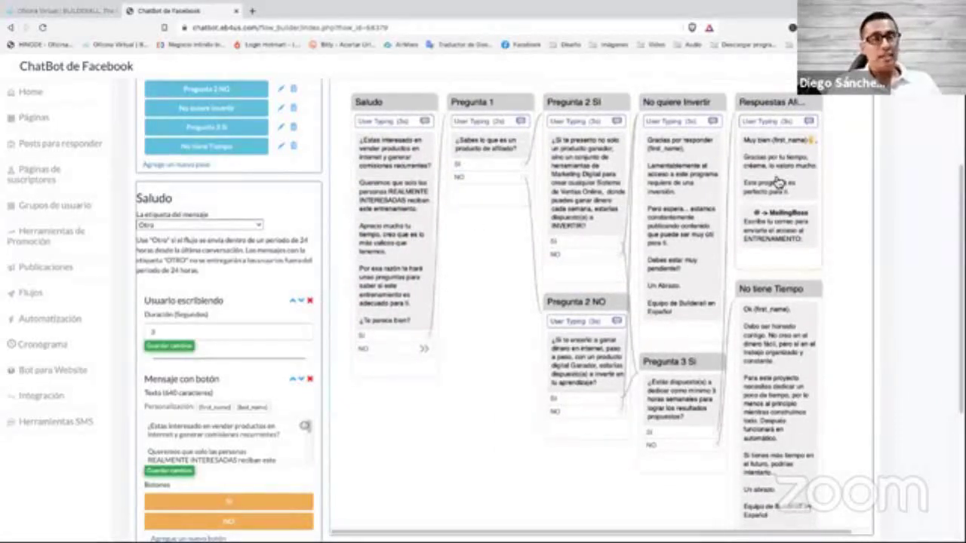
scroll(490, 411, down, 1)
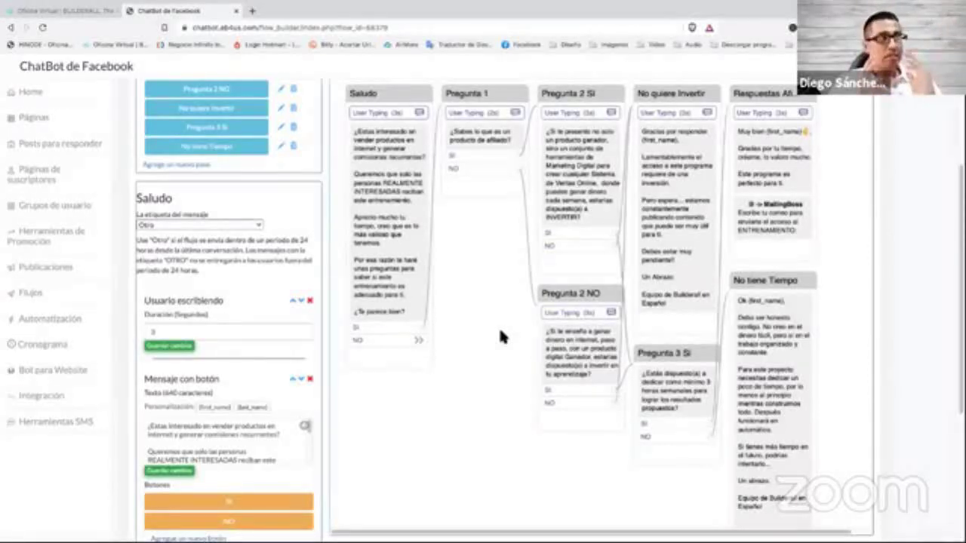
scroll(525, 400, down, 2)
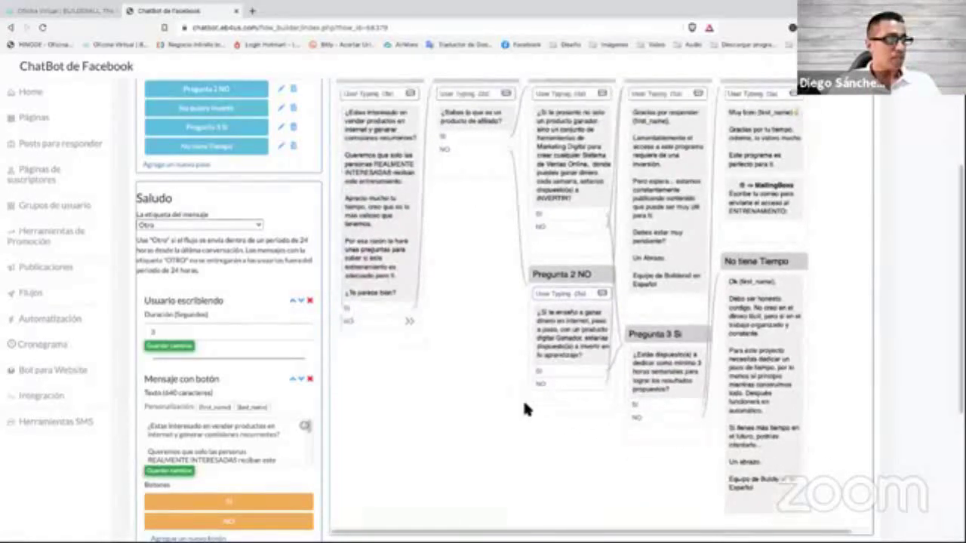
scroll(528, 411, up, 4)
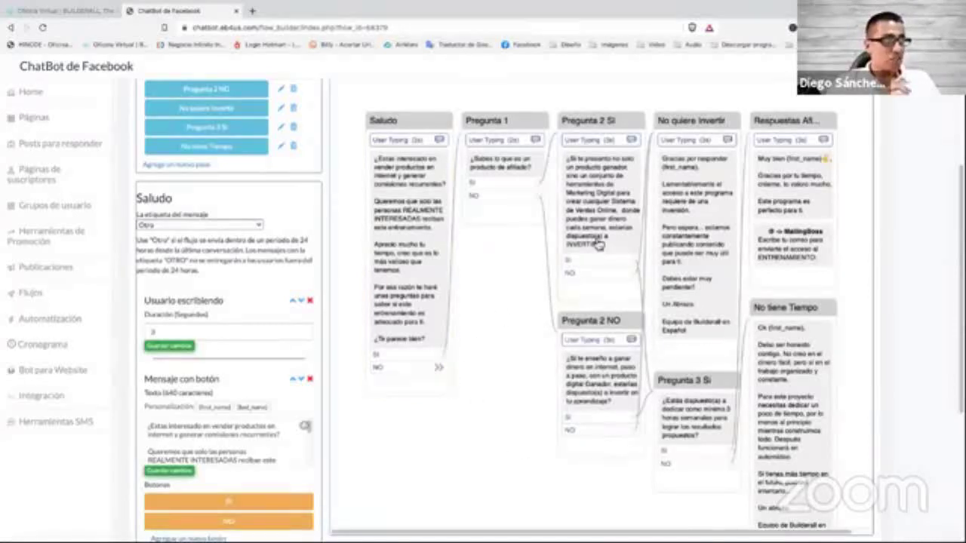
Close the flow editor and return to the Flujos list of three flows.
scroll(527, 299, down, 2)
scroll(516, 307, down, 1)
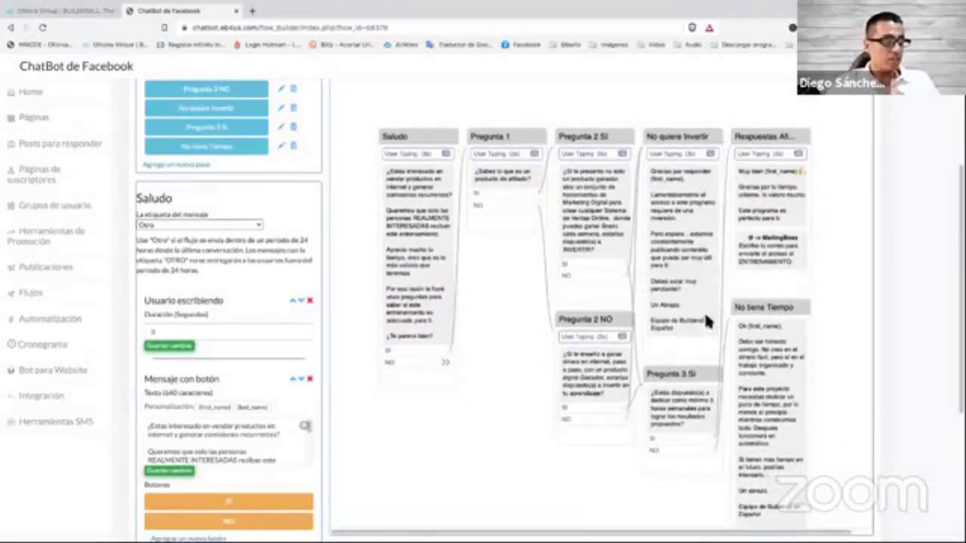
drag(502, 364, 502, 334)
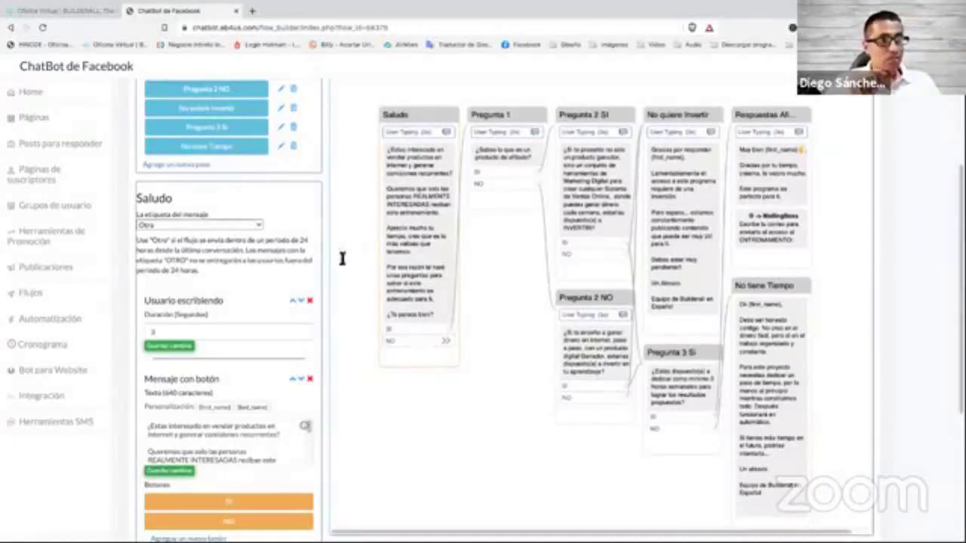
click(43, 295)
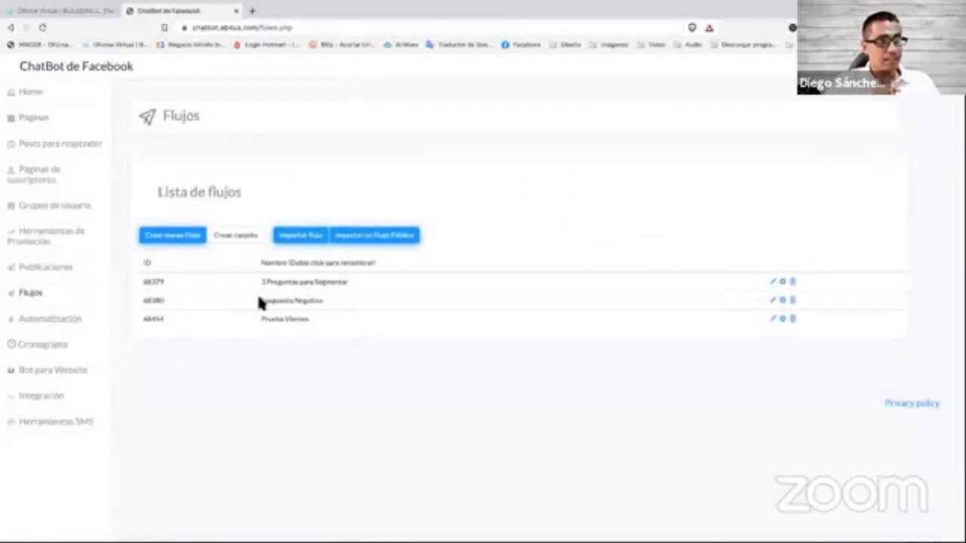
Open the Respuesta Negativa flow in the Constructor de flujo interactivo.
drag(258, 302, 319, 305)
click(455, 294)
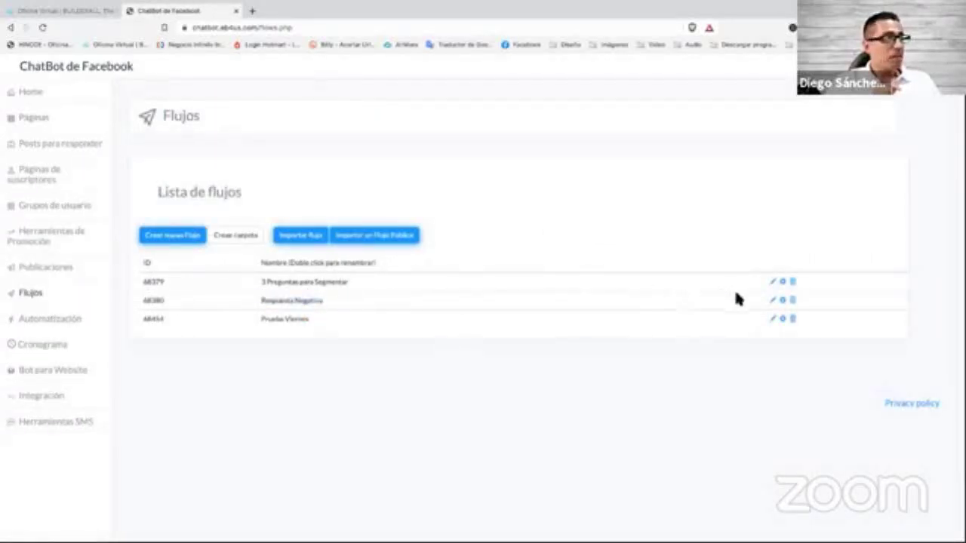
click(779, 301)
click(820, 331)
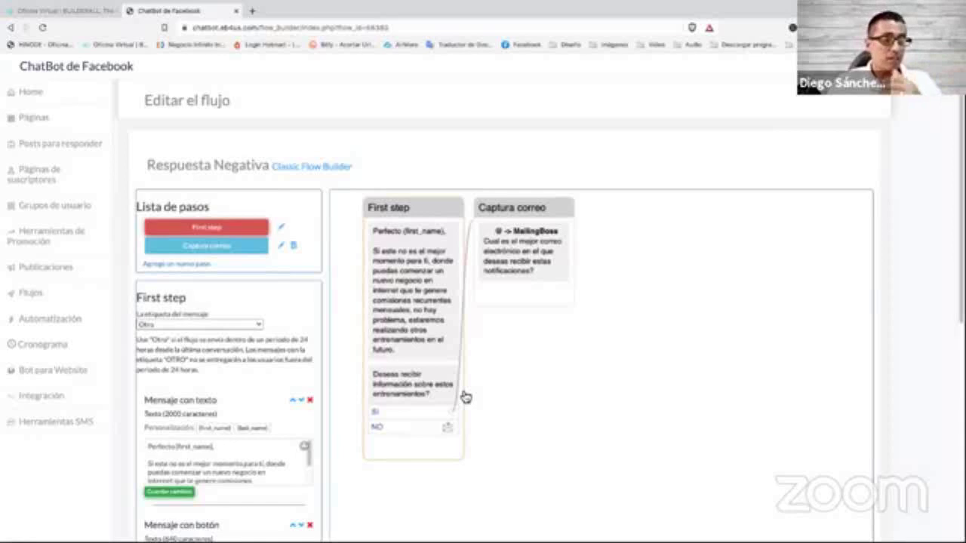
Select the First step and zoom the canvas to view it alongside Captura correo.
click(441, 393)
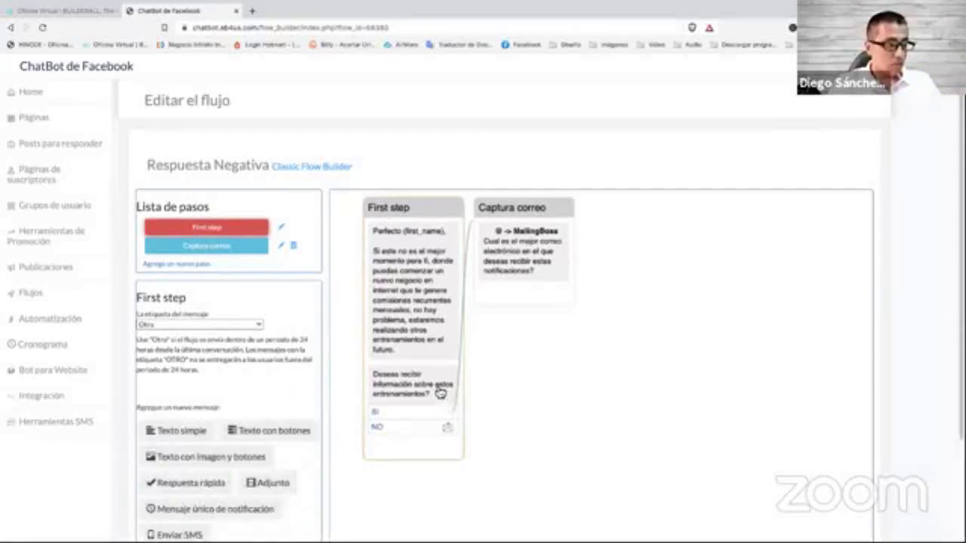
scroll(274, 460, down, 3)
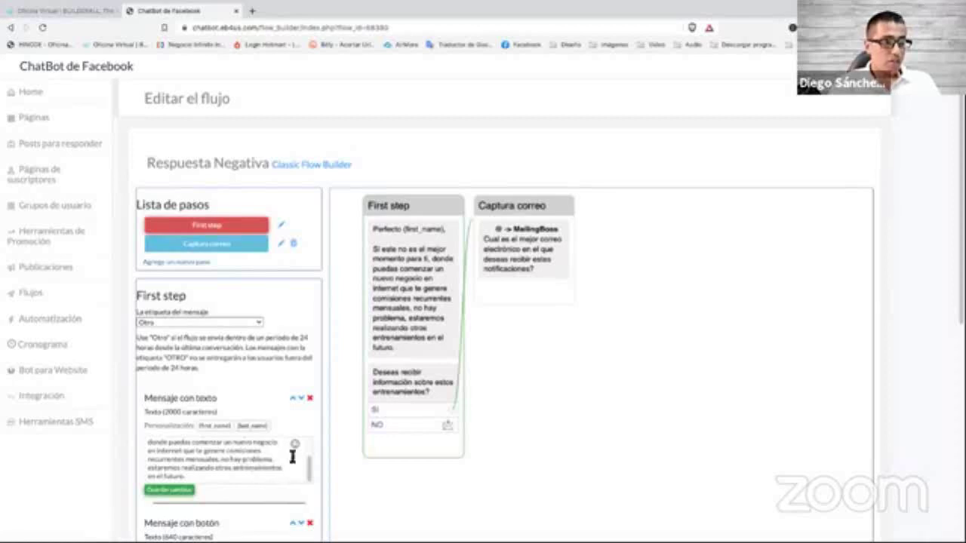
scroll(498, 382, up, 1)
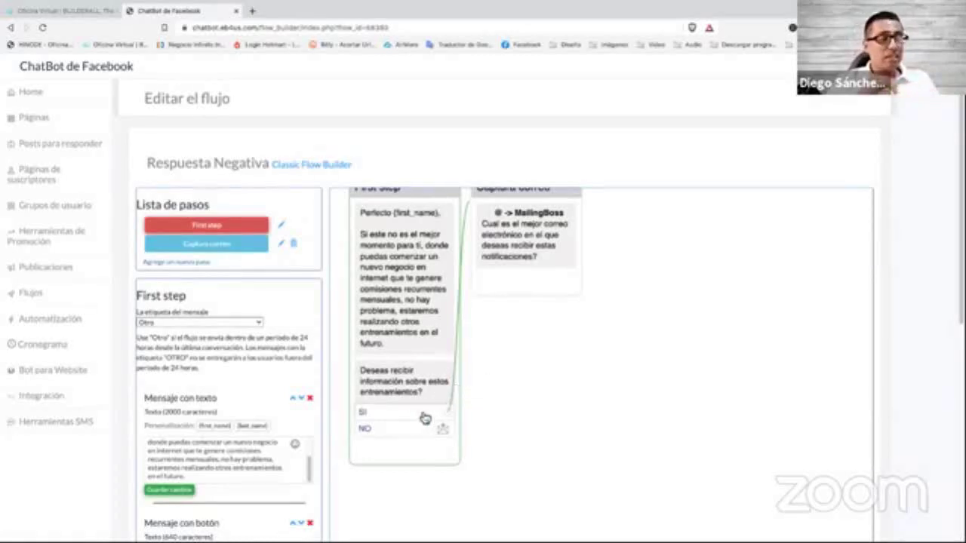
scroll(509, 408, up, 1)
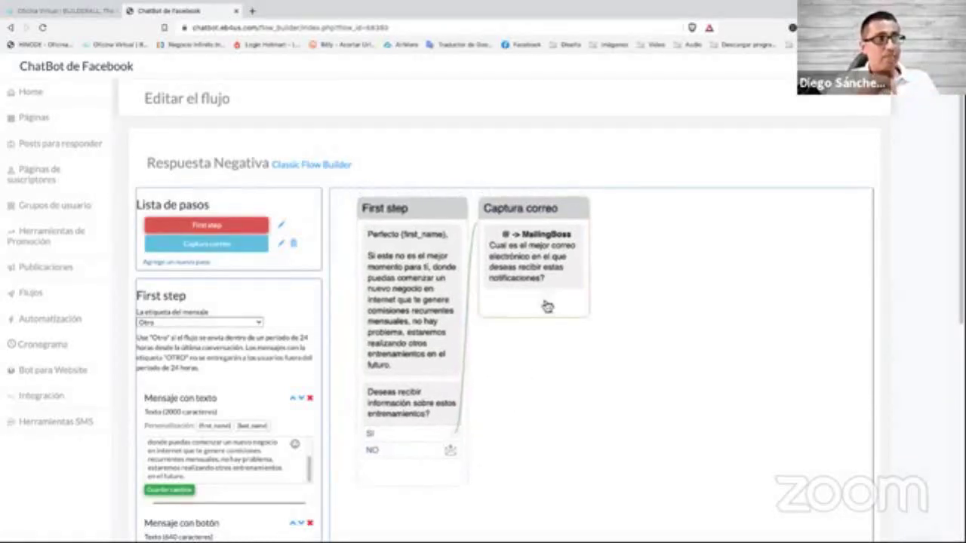
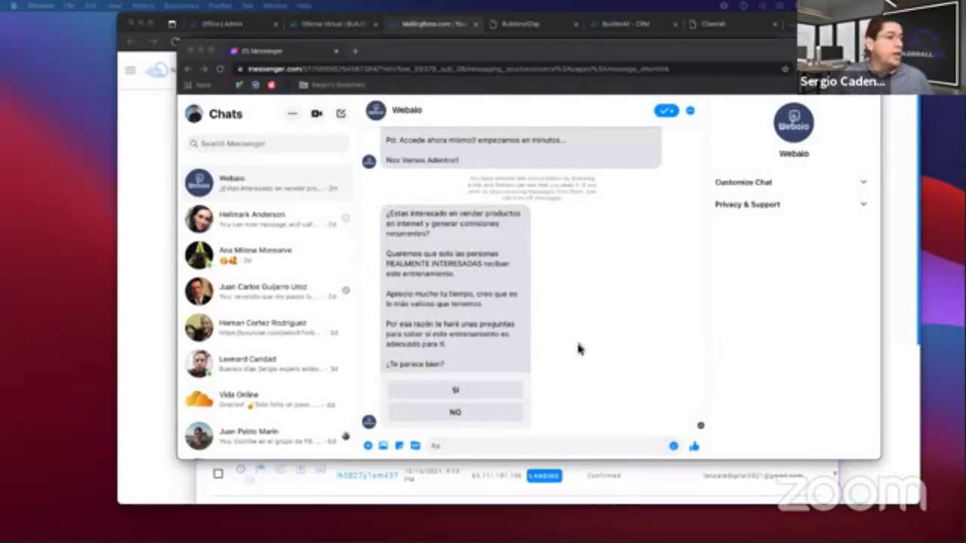
Answer 'SI' to all four Webalo bot questions: first question, affiliate product, investing, and three hours weekly.
click(482, 407)
click(467, 396)
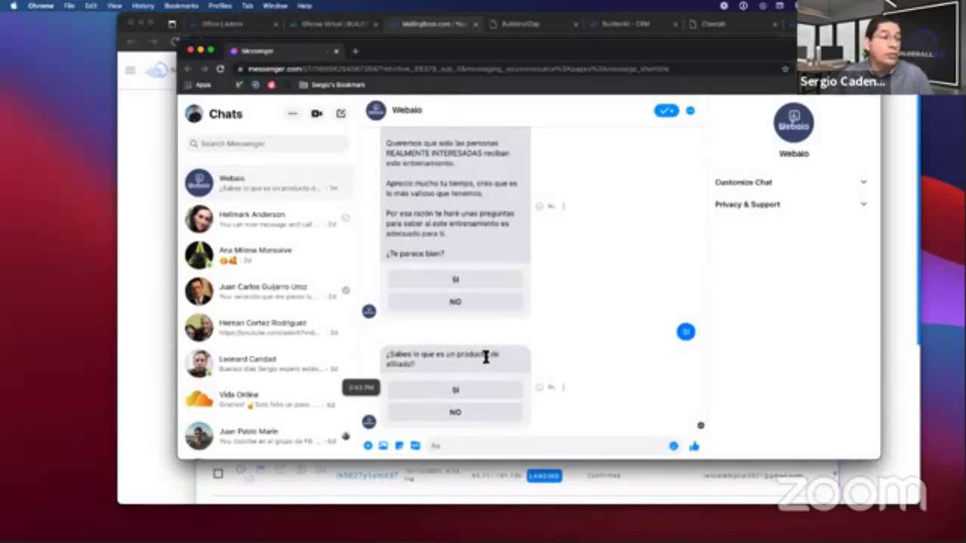
click(470, 394)
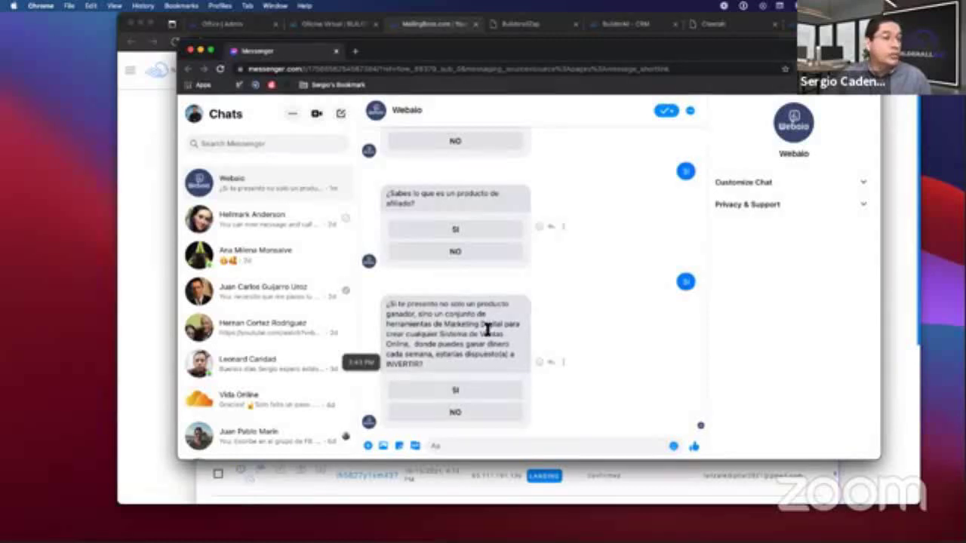
click(489, 394)
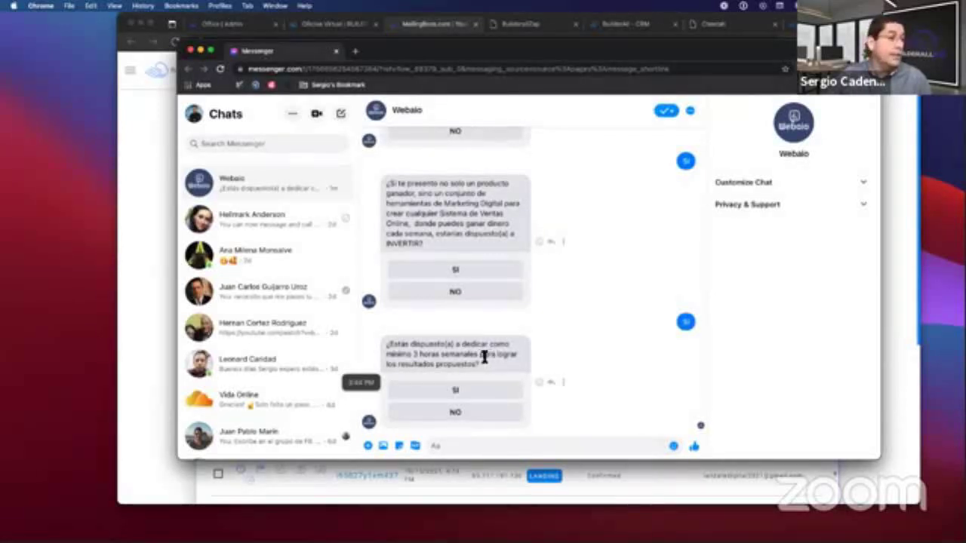
click(464, 398)
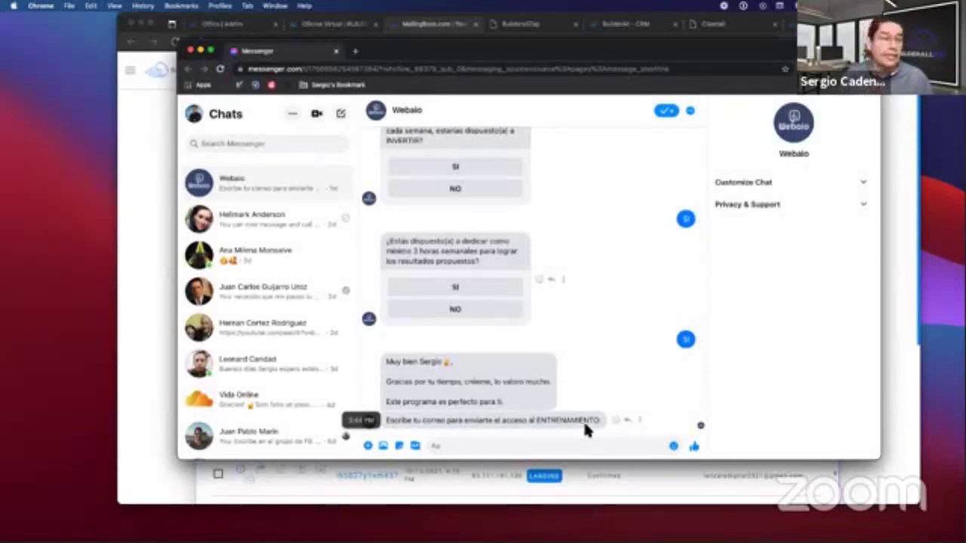
Send the bot an email address, then resend a corrected address after its invalid-email reply.
click(565, 446)
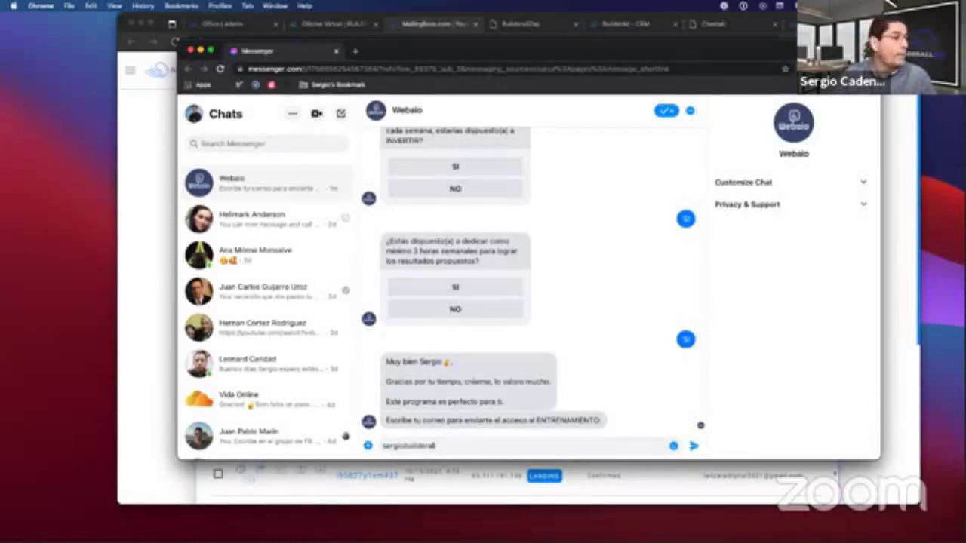
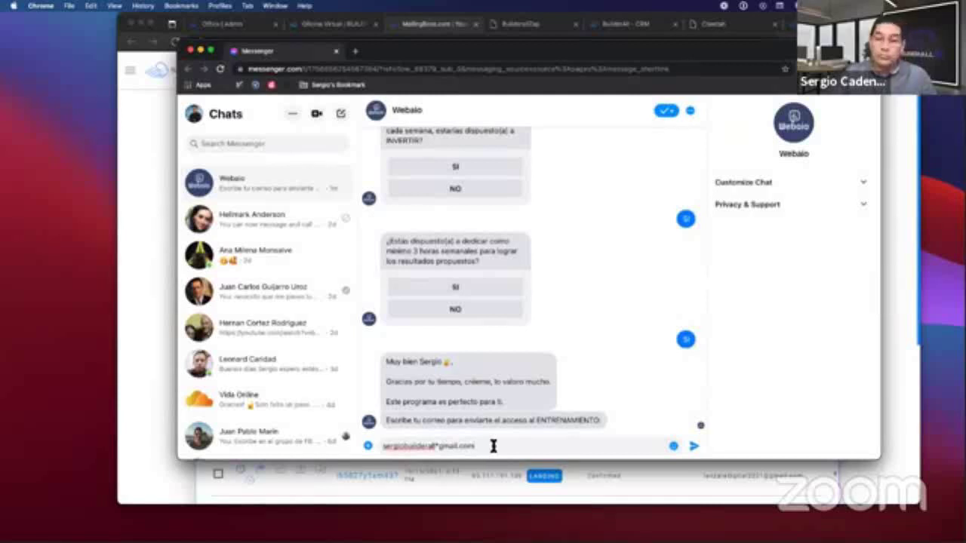
key(Return)
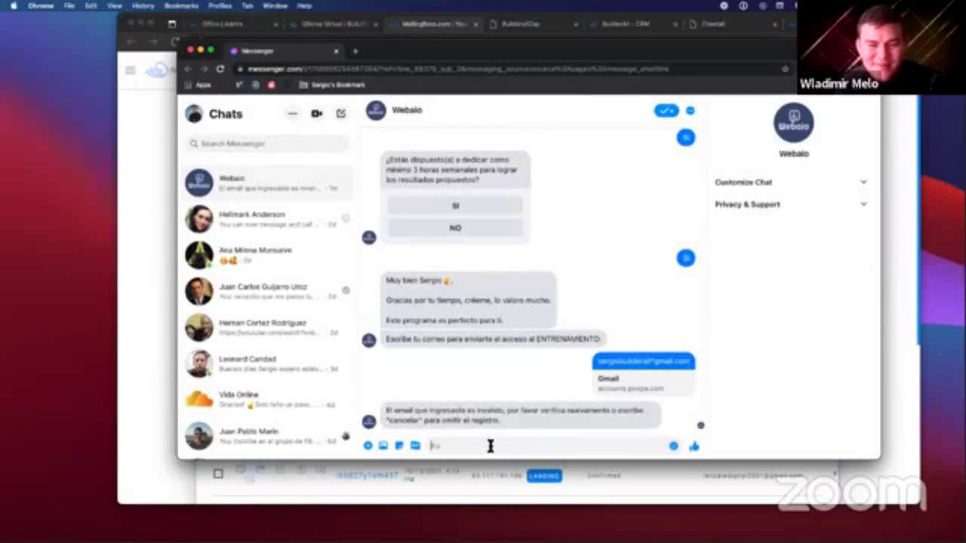
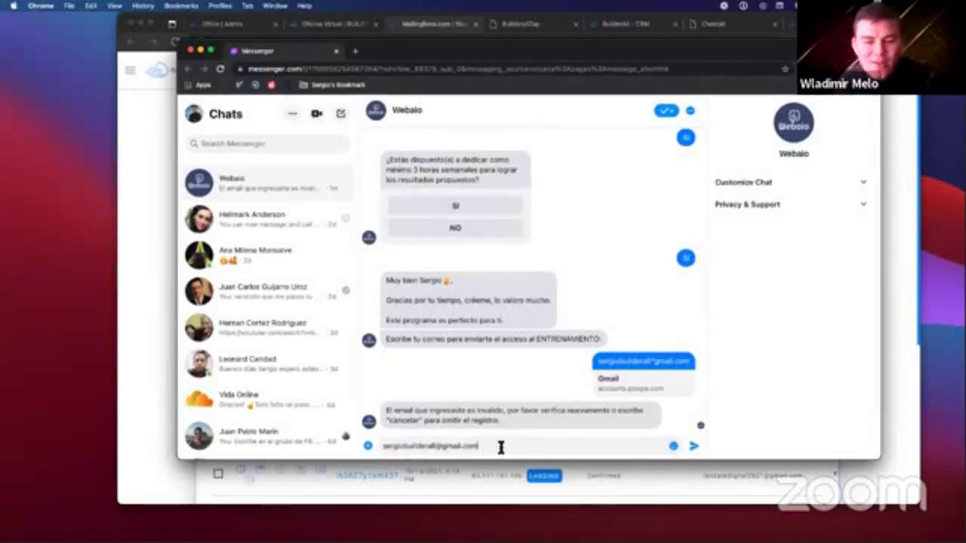
key(Return)
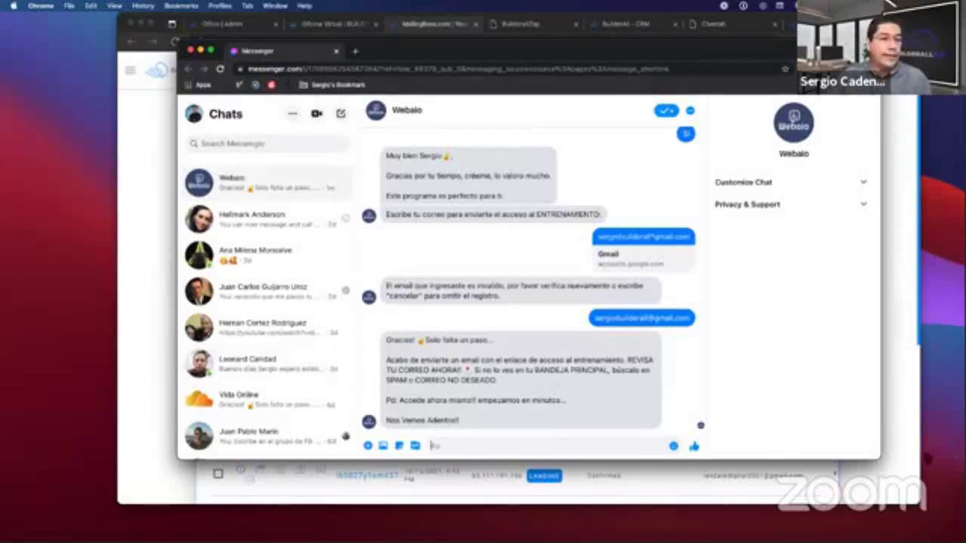
Find the new unconfirmed subscriber's email in the MailingBoss Conexión Bot subscriber list.
click(888, 394)
scroll(590, 291, down, 3)
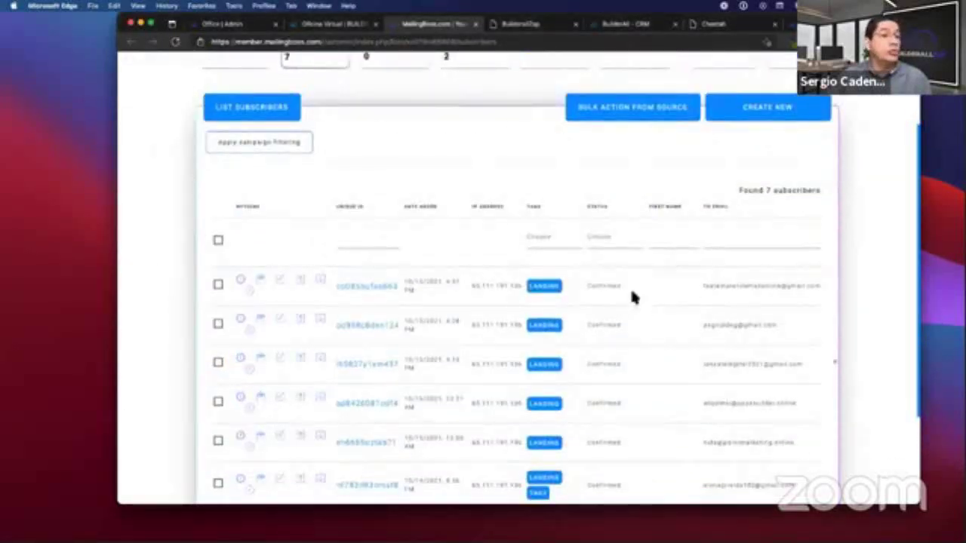
scroll(172, 91, up, 2)
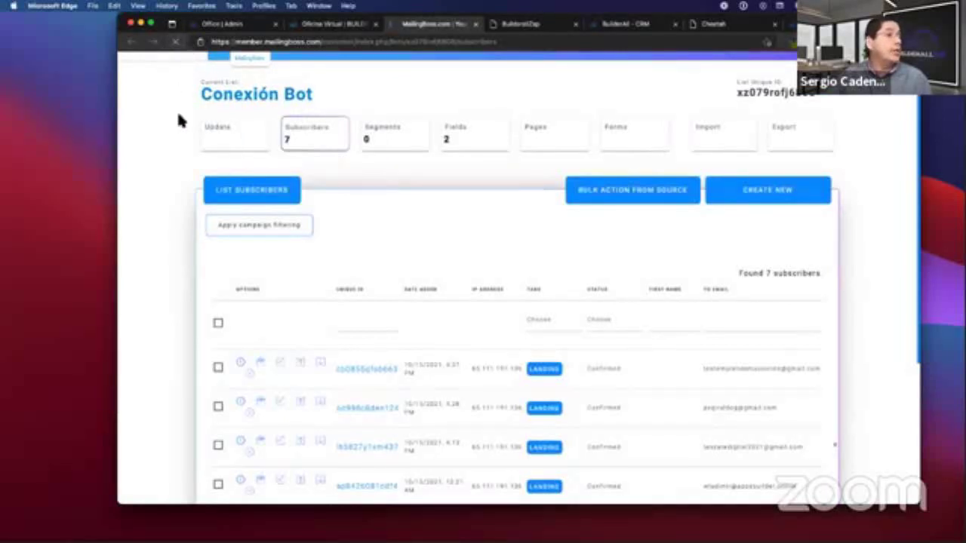
scroll(679, 287, down, 2)
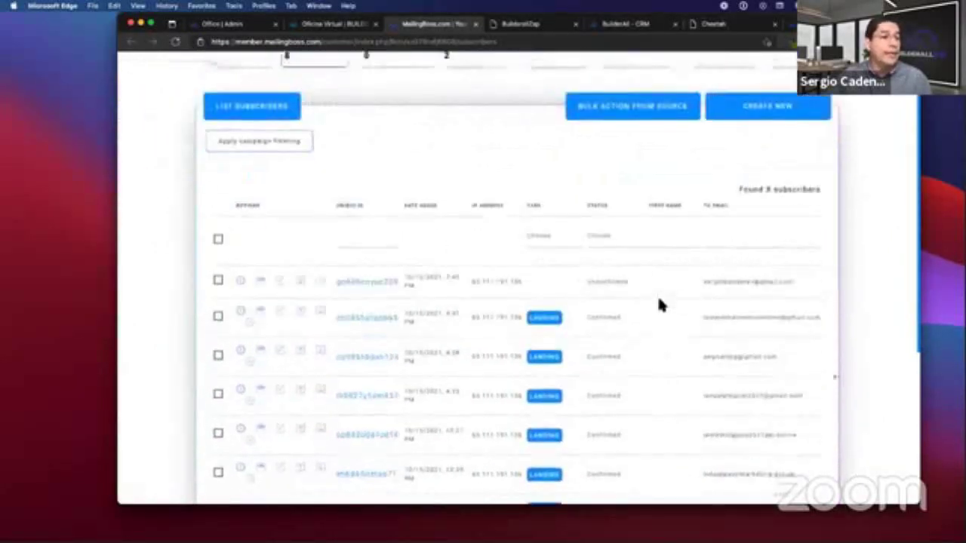
scroll(664, 294, down, 1)
drag(695, 241, 800, 245)
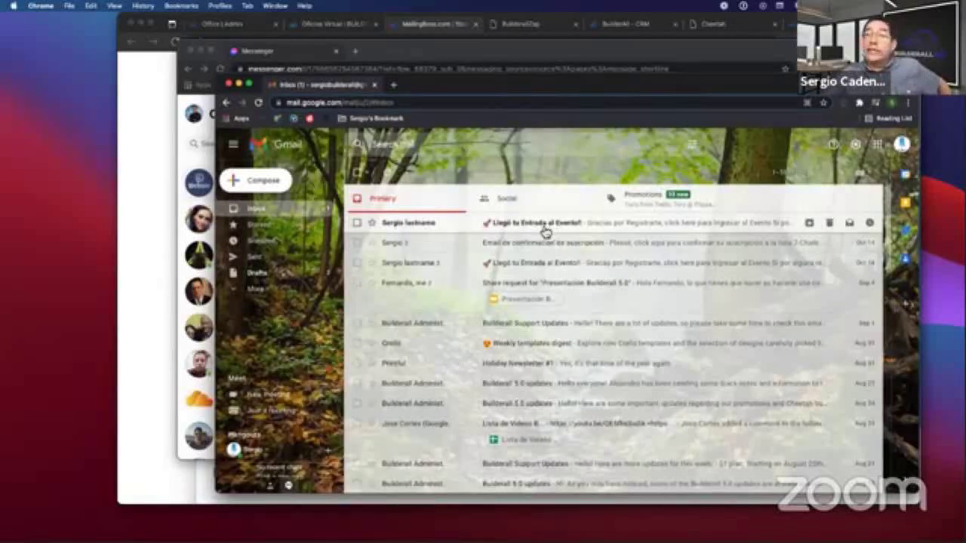
Open the 'Llegó tu Entrada al Evento!' email, follow its link, then reposition and enlarge the training page.
click(545, 230)
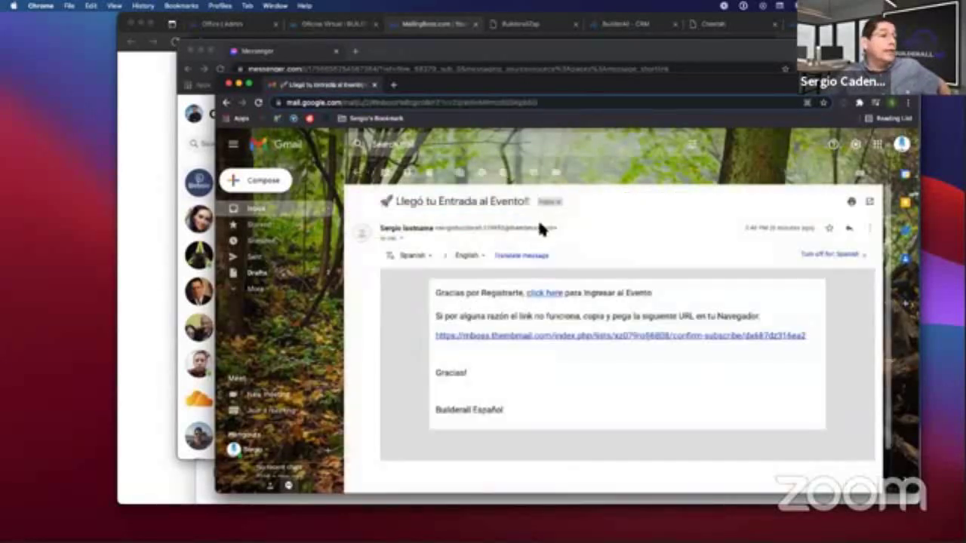
click(544, 294)
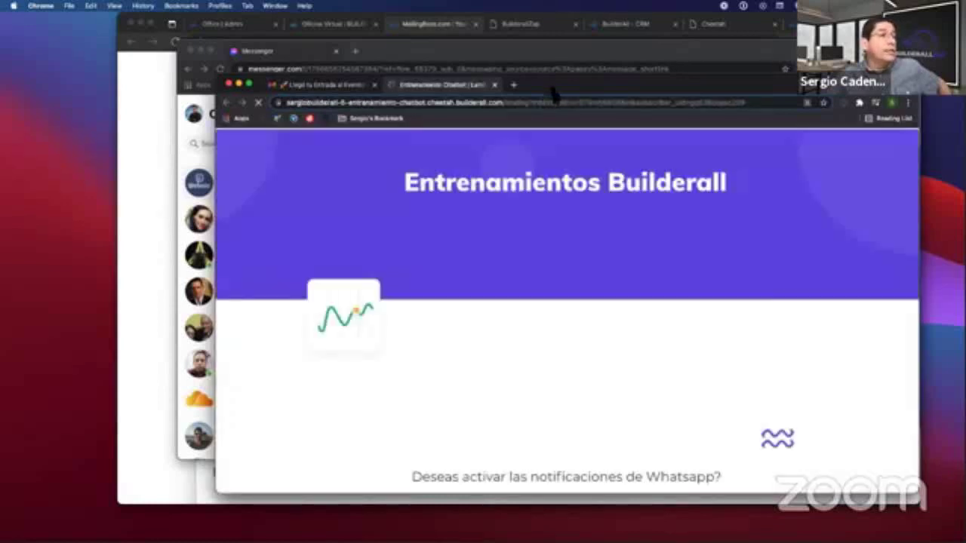
drag(549, 84, 517, 45)
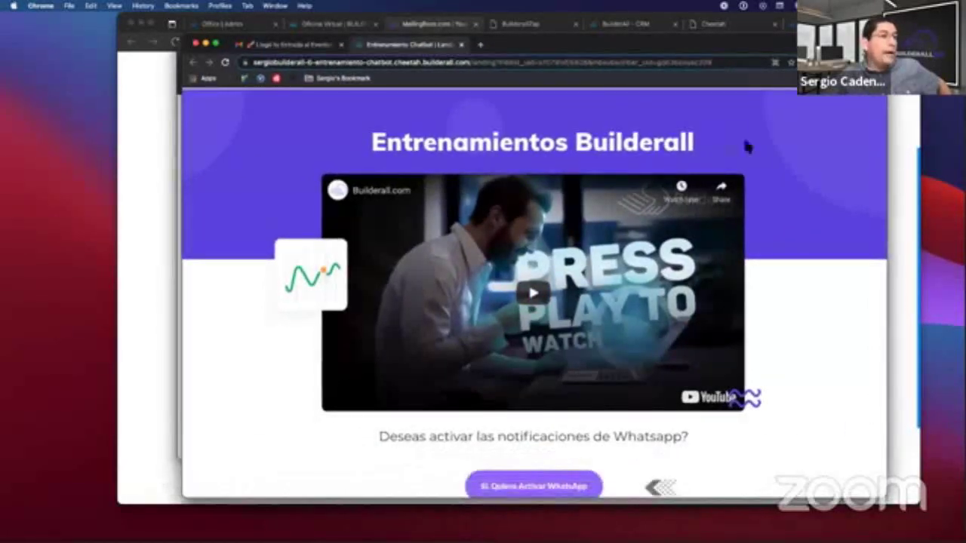
drag(630, 48, 606, 30)
drag(872, 491, 879, 504)
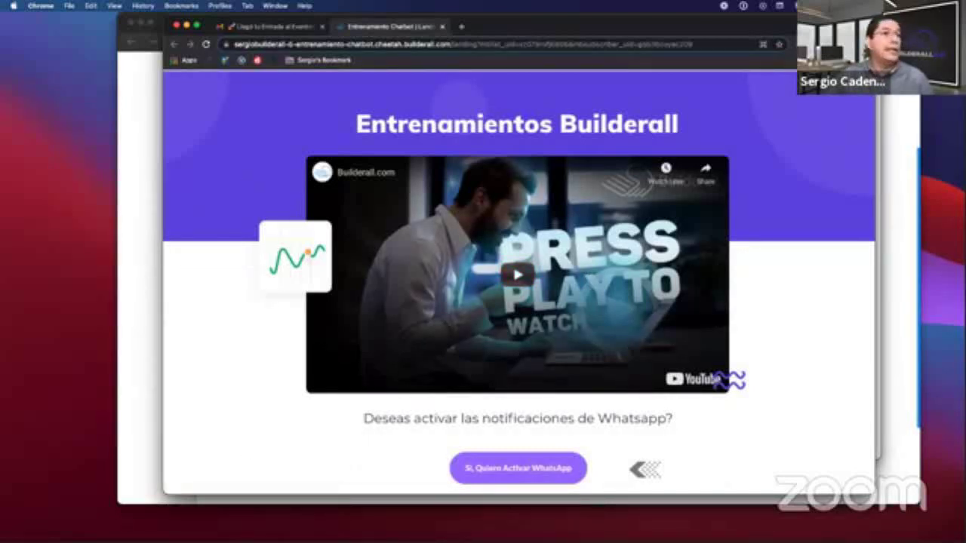
Reload the MailingBoss subscriber list and check that the new subscriber's status shows Confirmed.
click(892, 223)
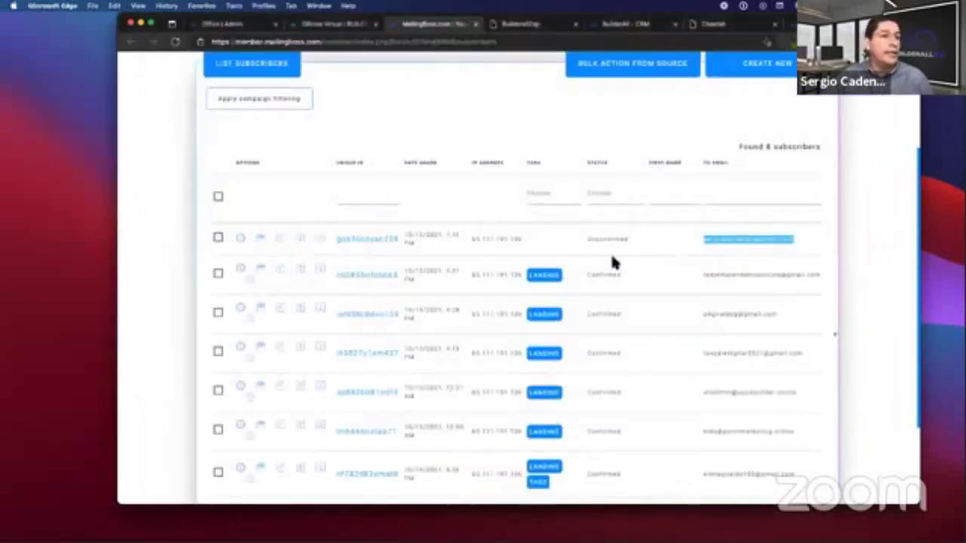
click(702, 230)
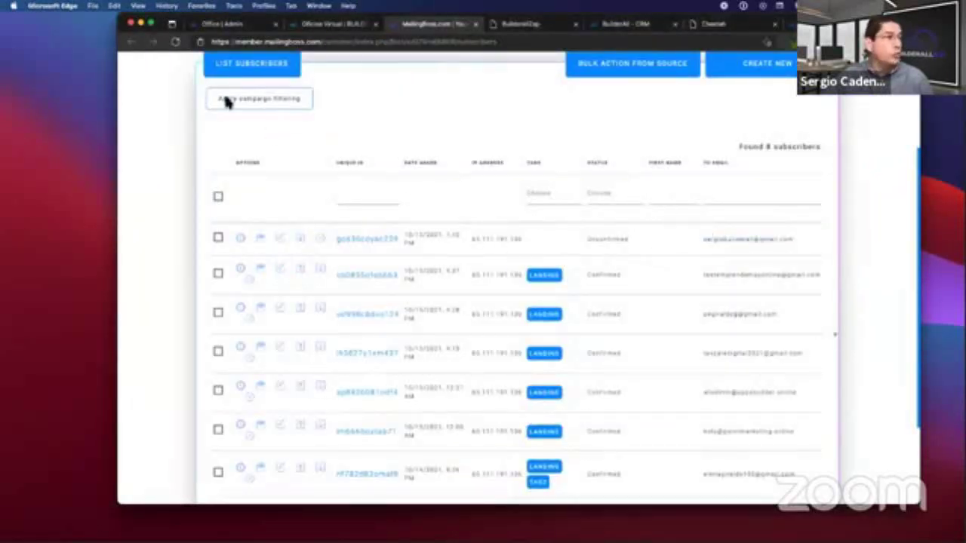
click(175, 41)
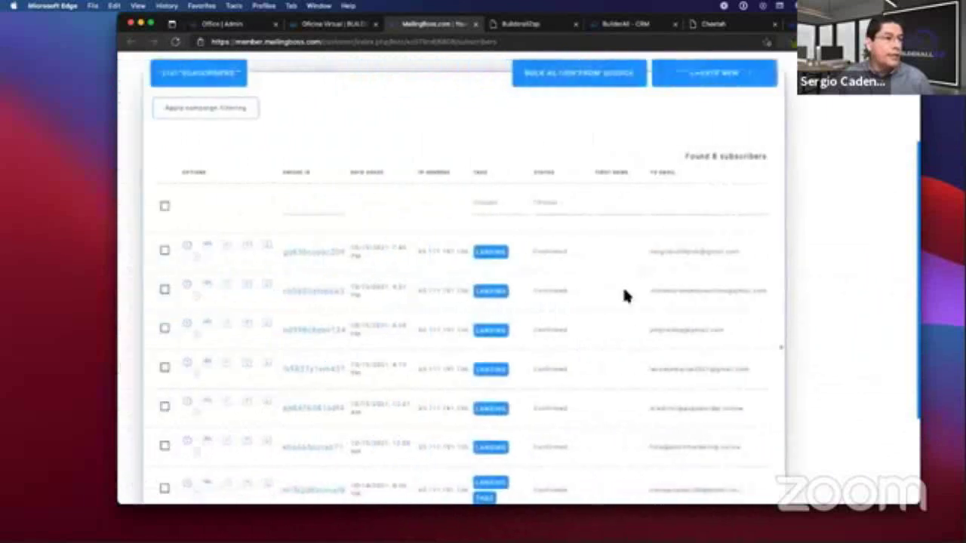
drag(586, 251, 627, 254)
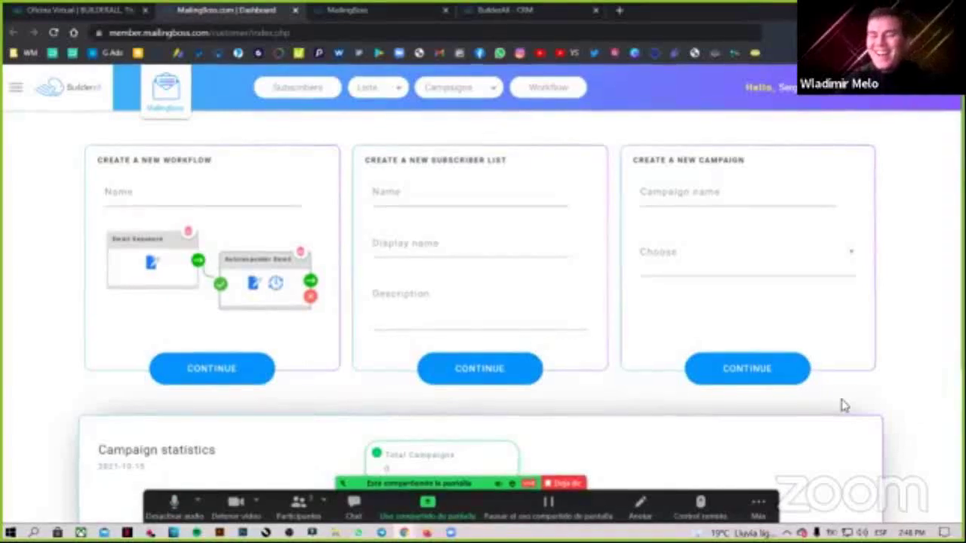
Go from MailingBoss through the Oficina Virtual tab to the Builderall CRM leads list.
scroll(924, 317, down, 1)
scroll(924, 318, up, 1)
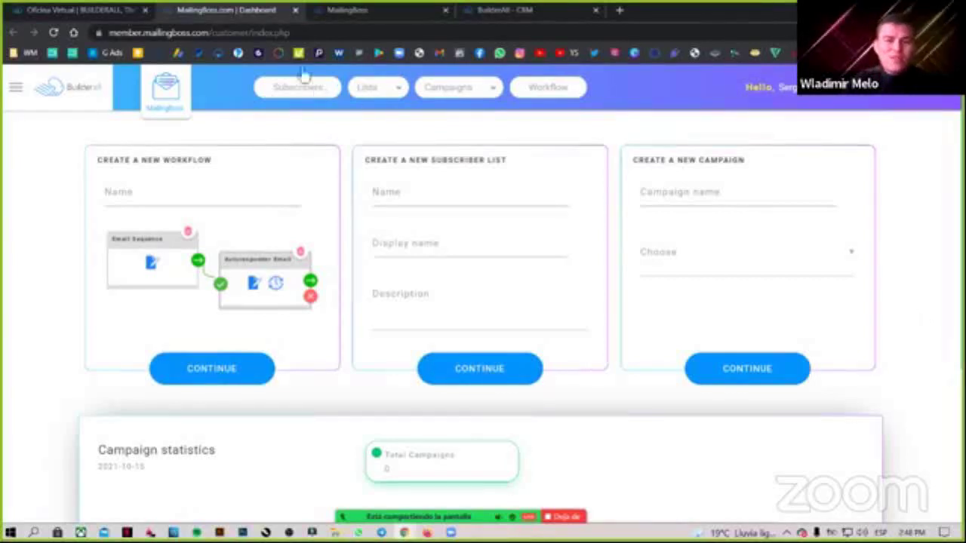
click(76, 9)
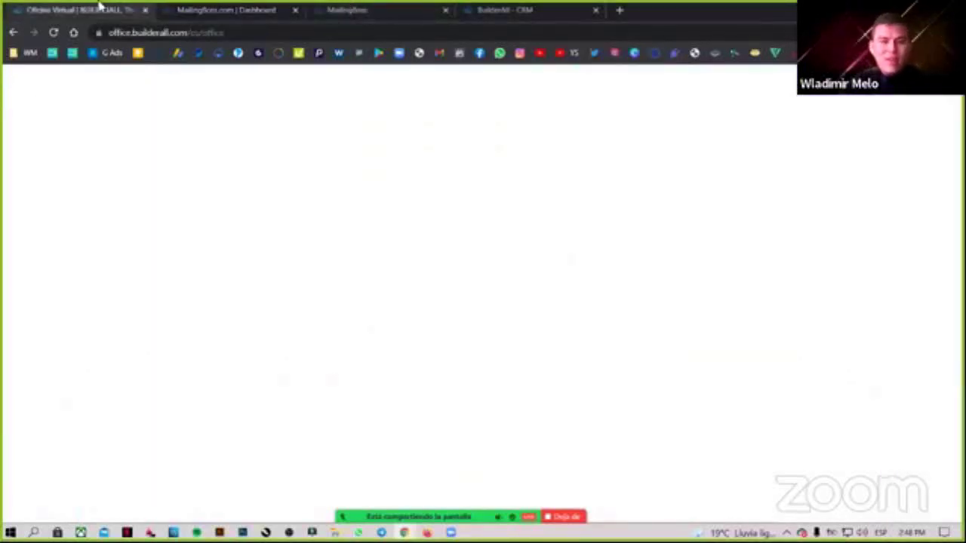
key(ctrl+Tab)
click(482, 9)
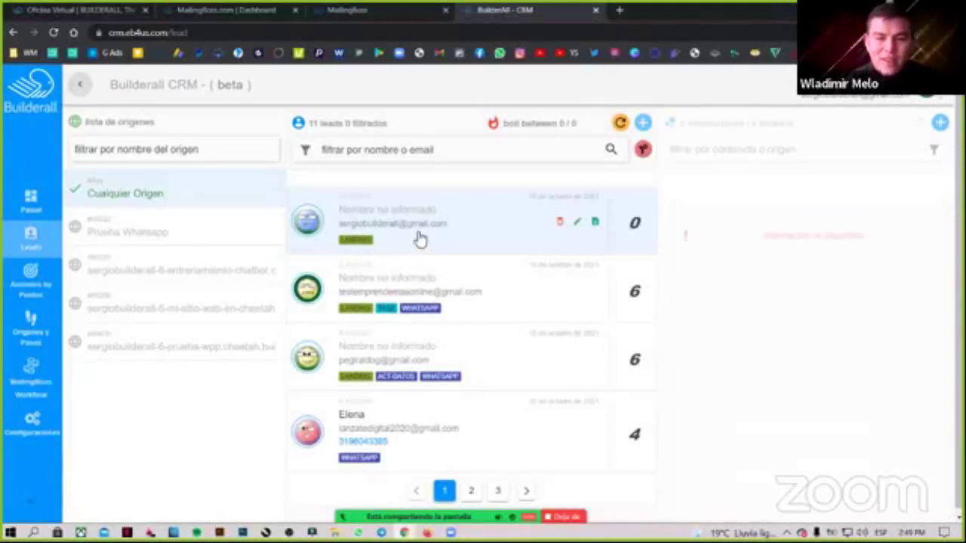
Review the newest lead's Lead Created entry and source site, then switch to the Facebook live window.
click(457, 247)
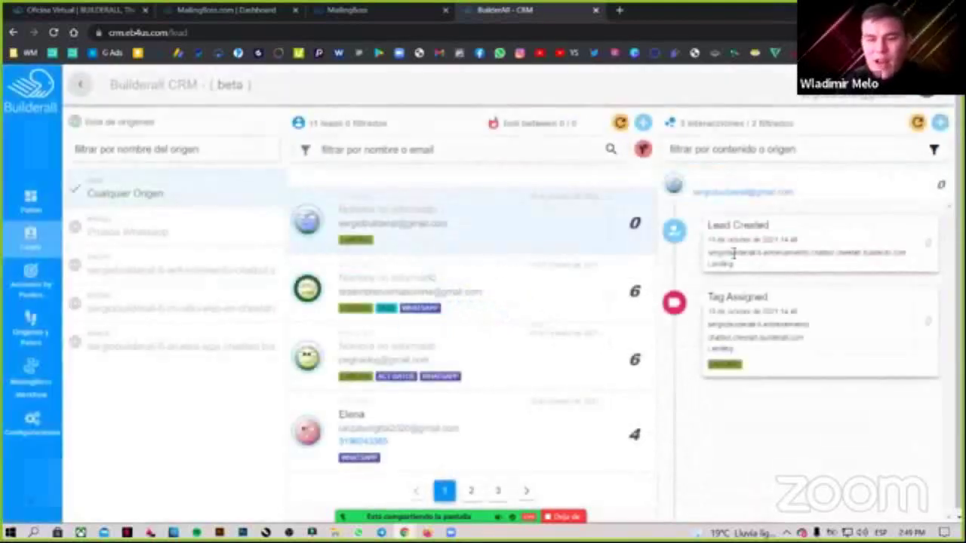
drag(706, 226, 771, 230)
click(790, 235)
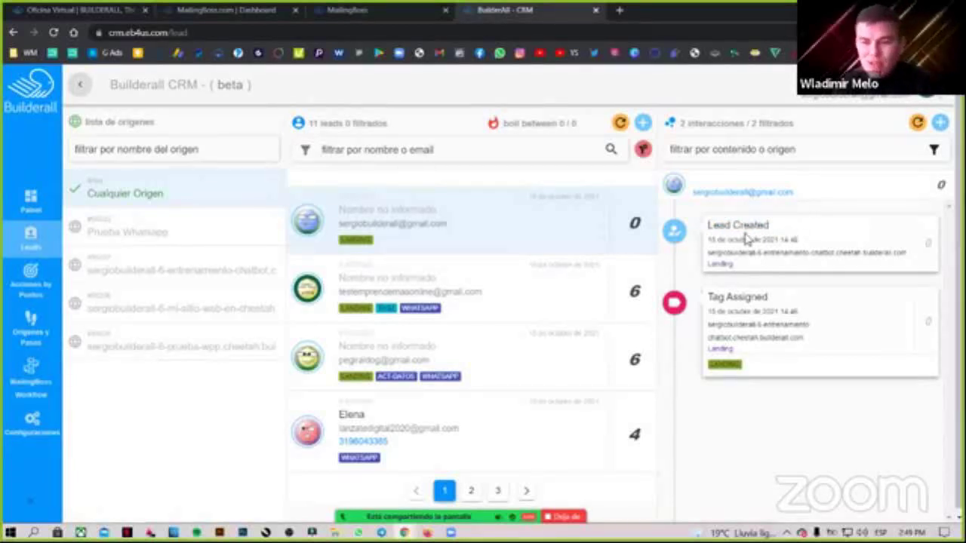
drag(723, 224, 819, 252)
click(819, 252)
drag(714, 224, 770, 241)
click(741, 255)
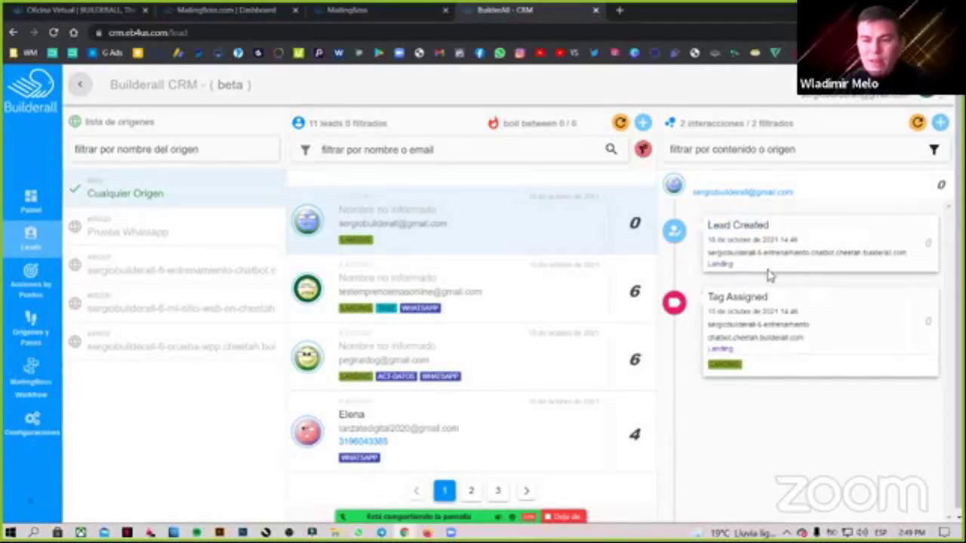
drag(829, 254, 732, 253)
click(732, 253)
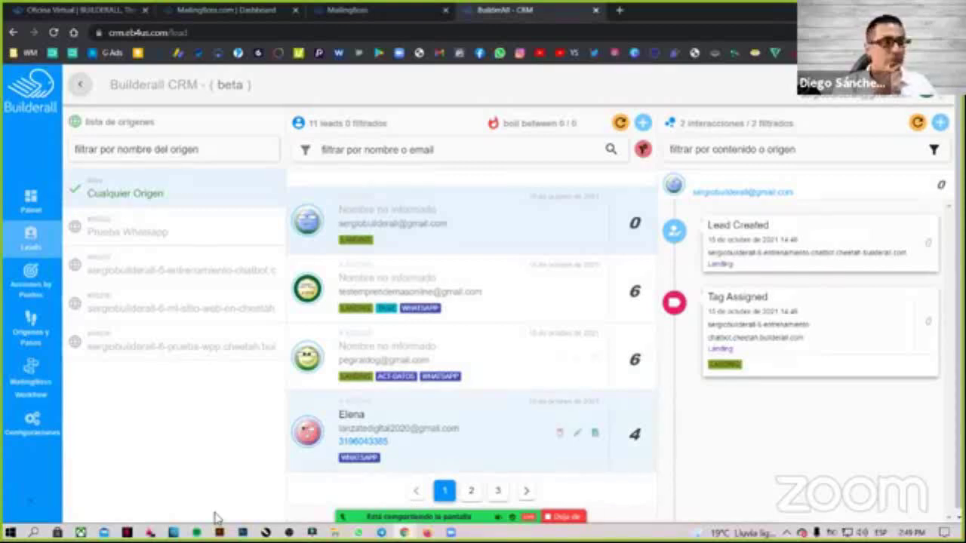
mouse_move(217, 518)
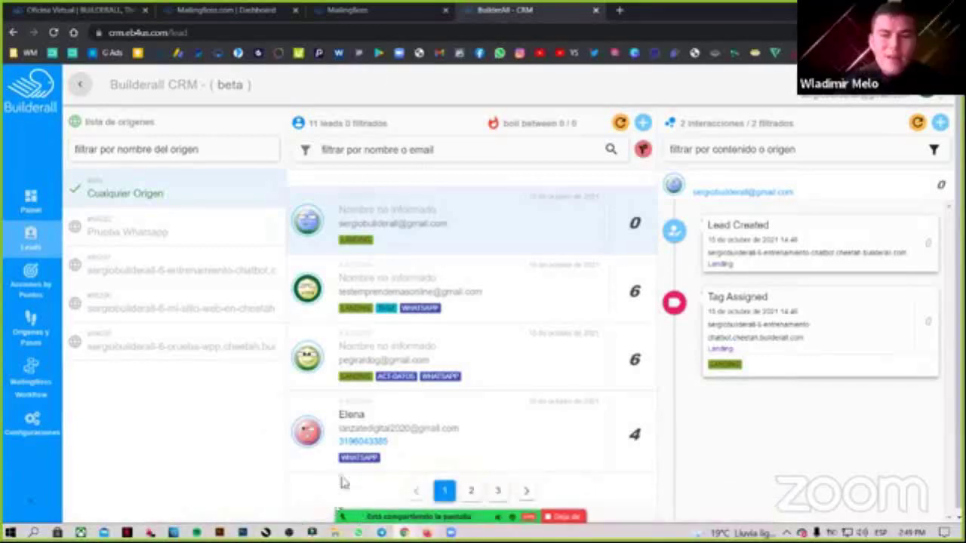
key(alt+Tab)
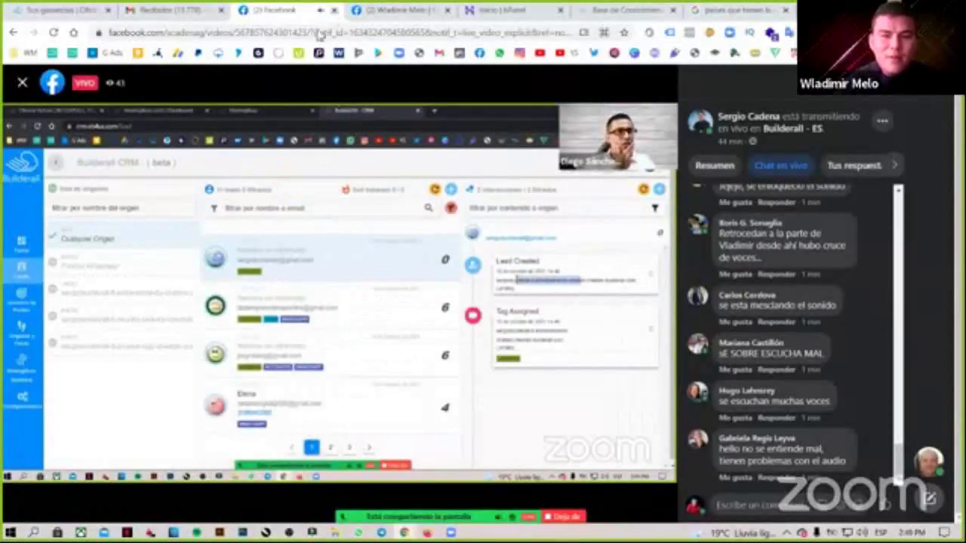
Close the Facebook live-video tab and return to the Builderall CRM window.
click(321, 11)
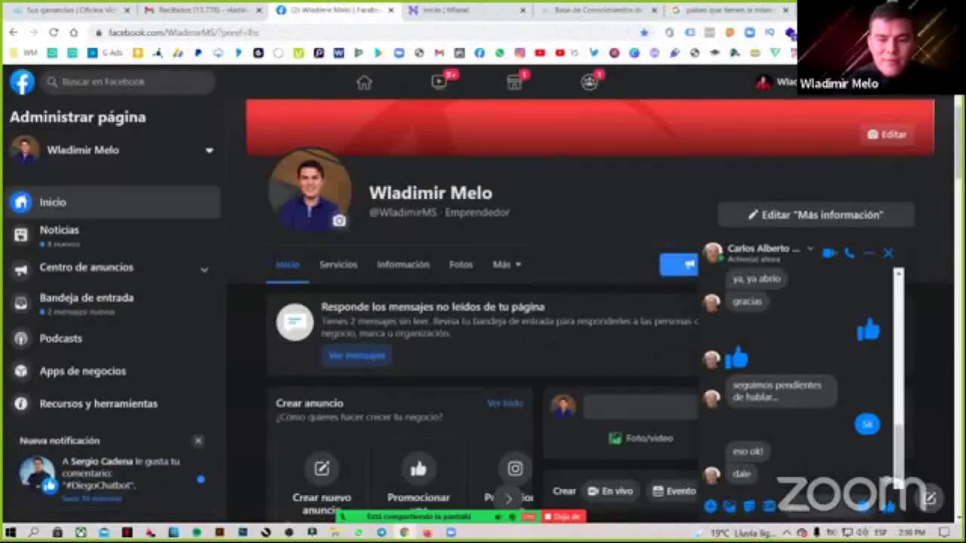
mouse_move(475, 519)
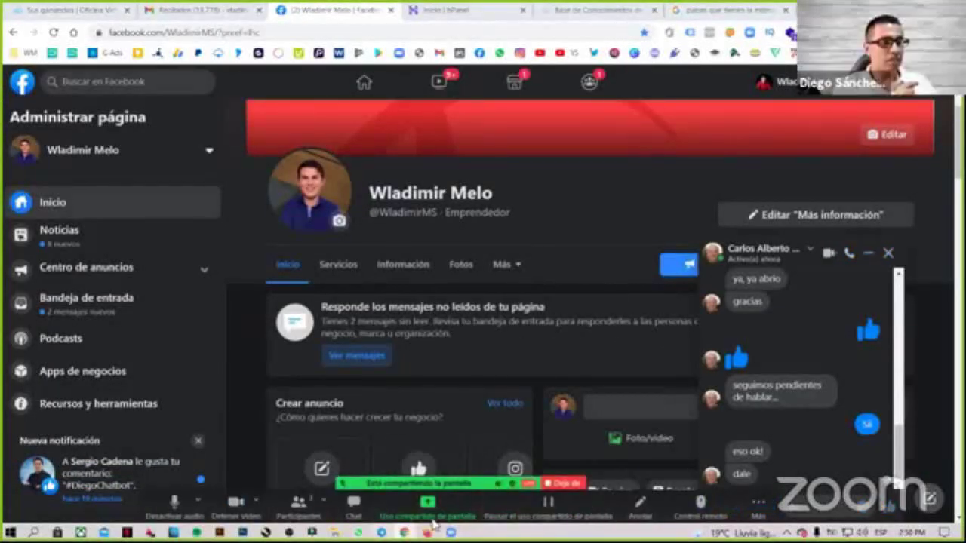
key(alt+Tab)
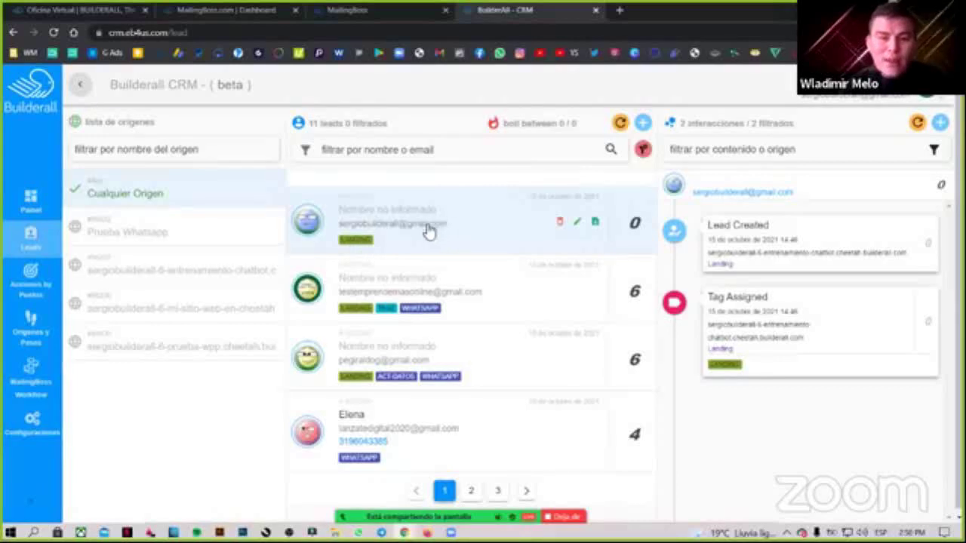
drag(714, 225, 771, 230)
click(746, 238)
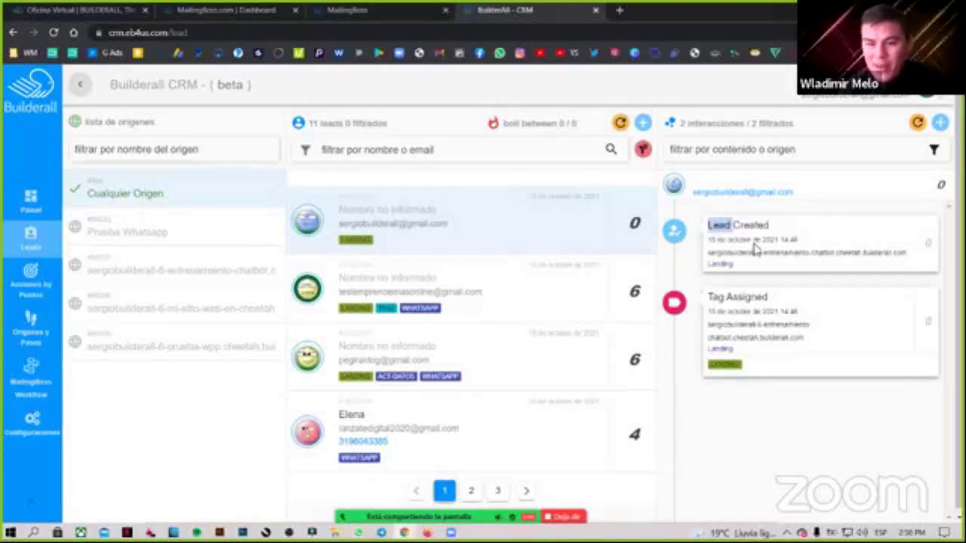
drag(804, 254, 752, 253)
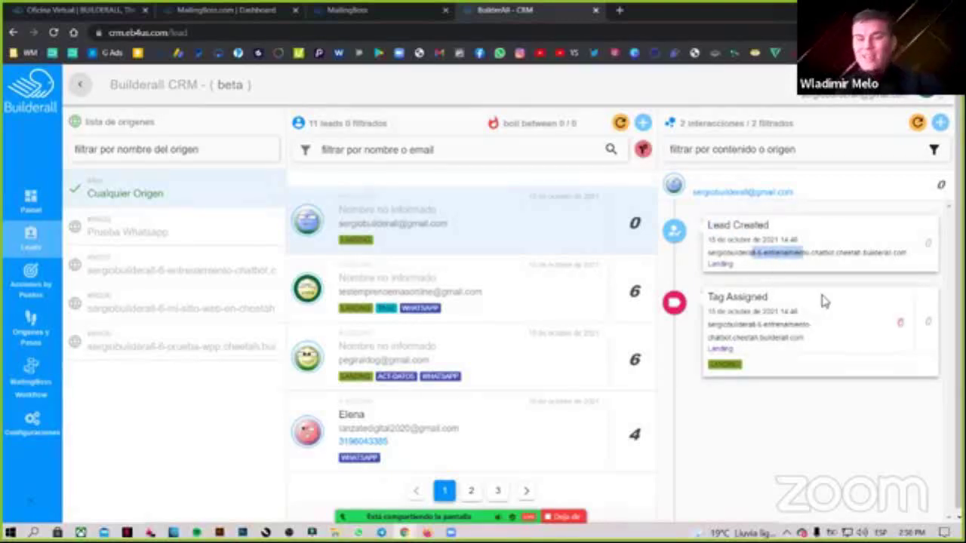
click(770, 436)
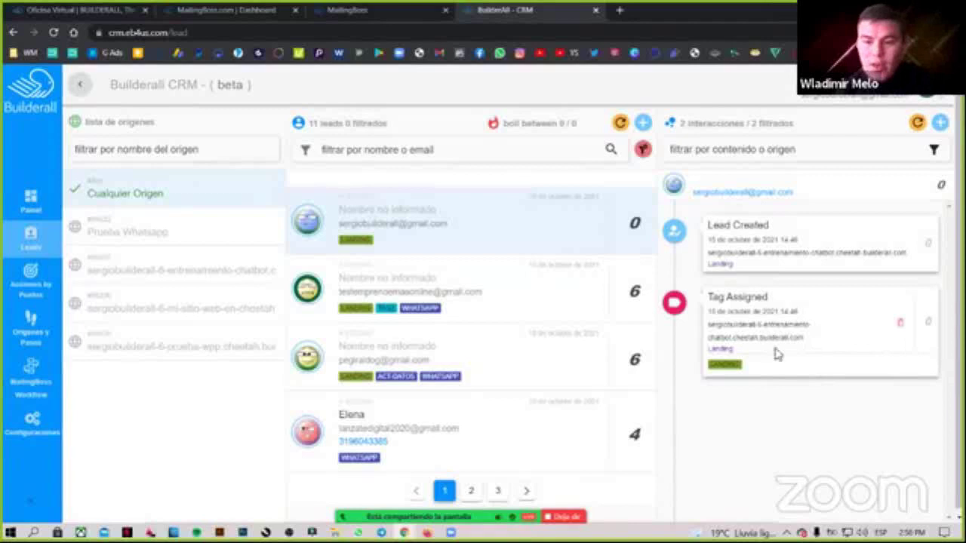
triple_click(715, 301)
double_click(738, 365)
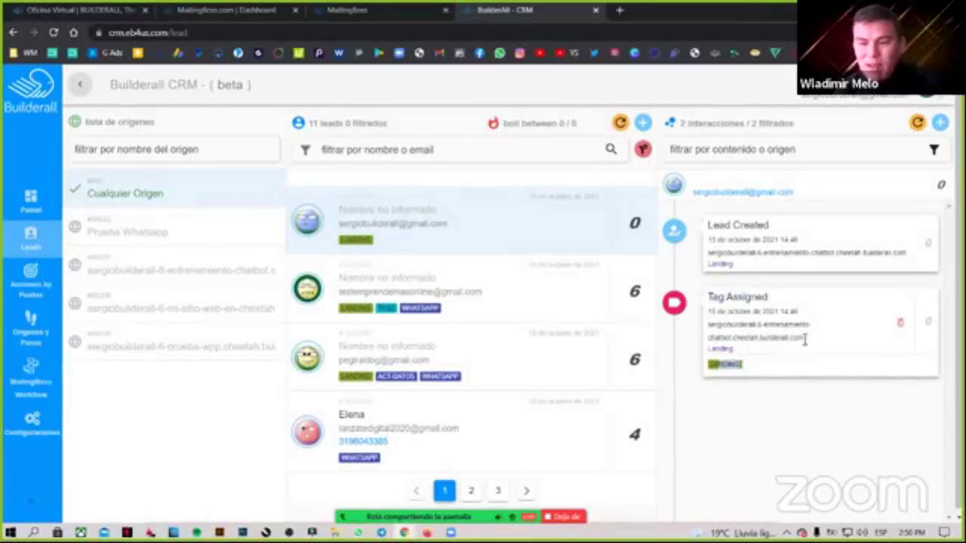
triple_click(800, 336)
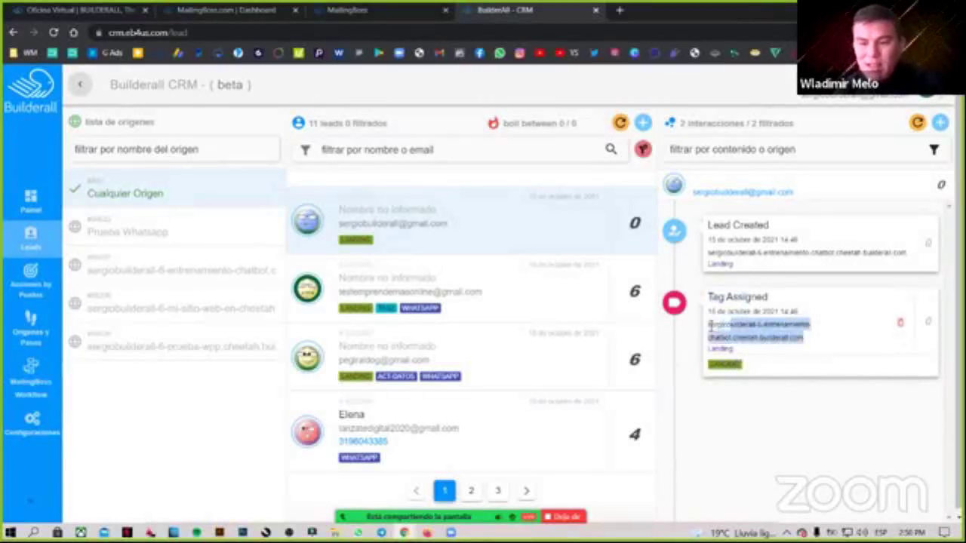
click(809, 339)
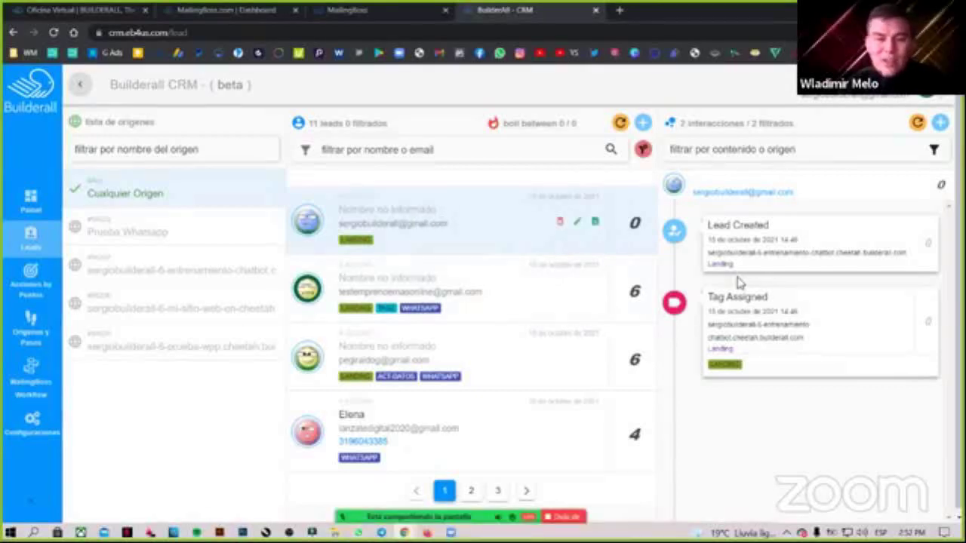
Open Orígenes y Pasos and select the entrenamiento-chatbot origin to list its steps.
click(33, 341)
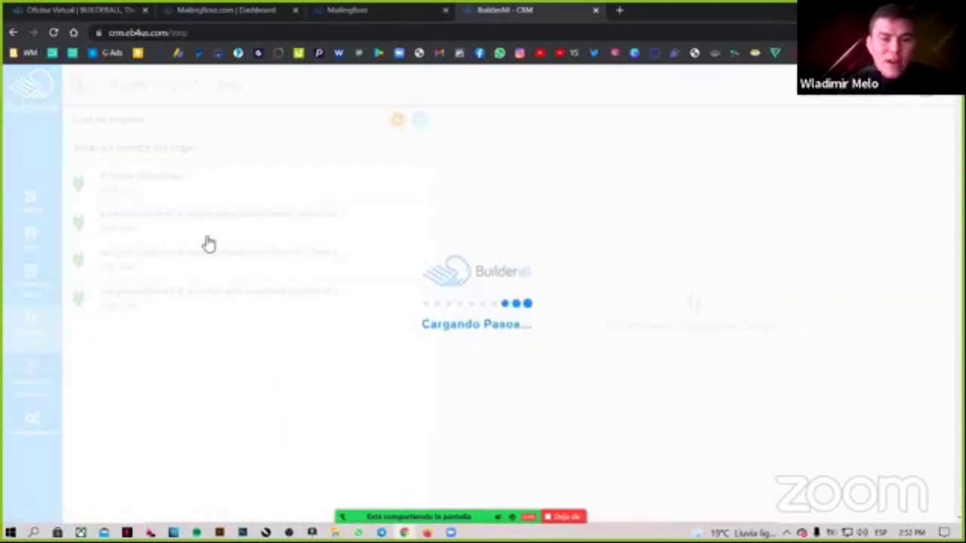
click(329, 280)
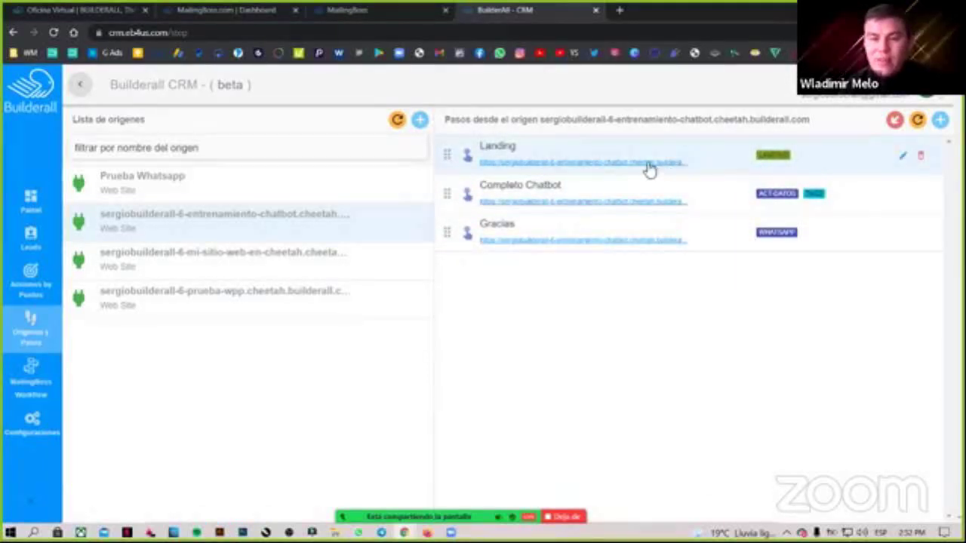
click(582, 163)
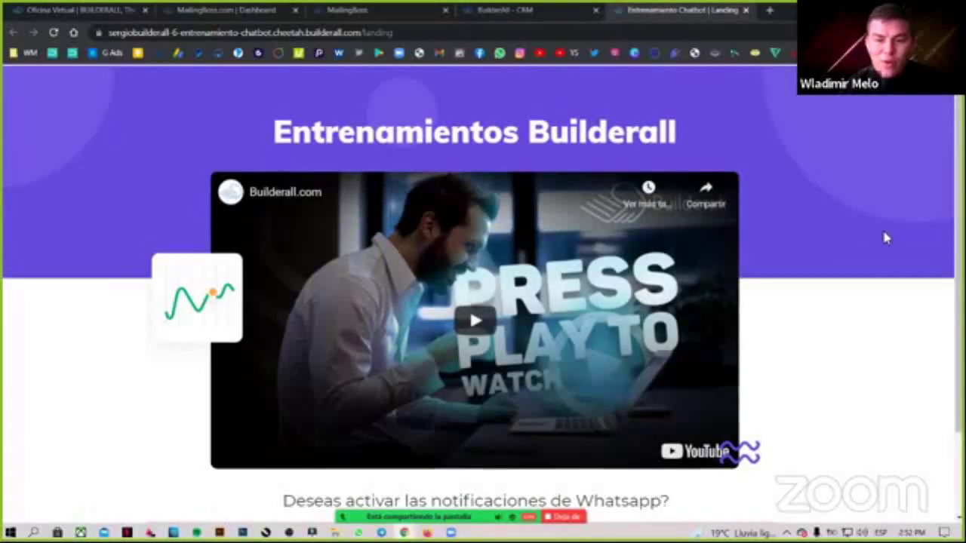
scroll(883, 240, down, 2)
scroll(868, 260, up, 1)
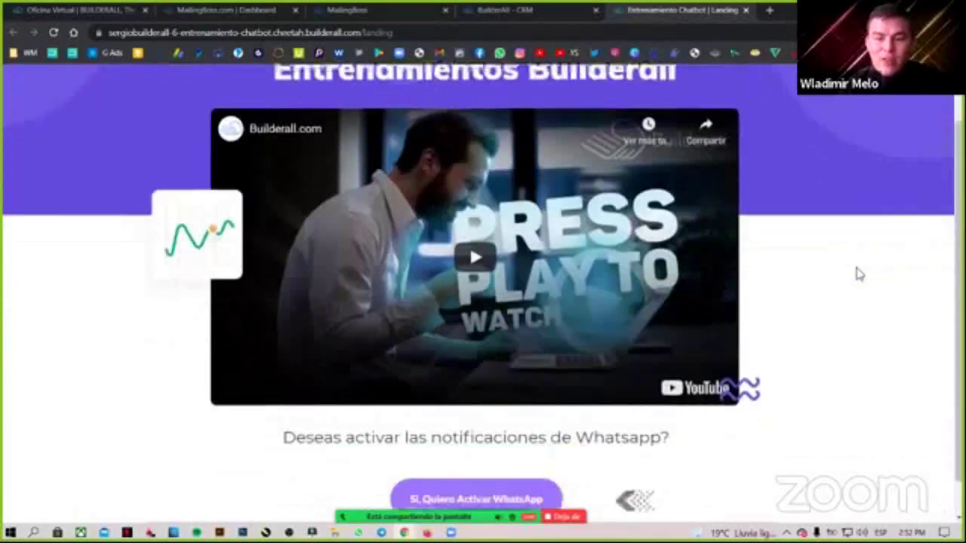
scroll(857, 274, down, 1)
scroll(857, 274, up, 2)
scroll(857, 273, down, 1)
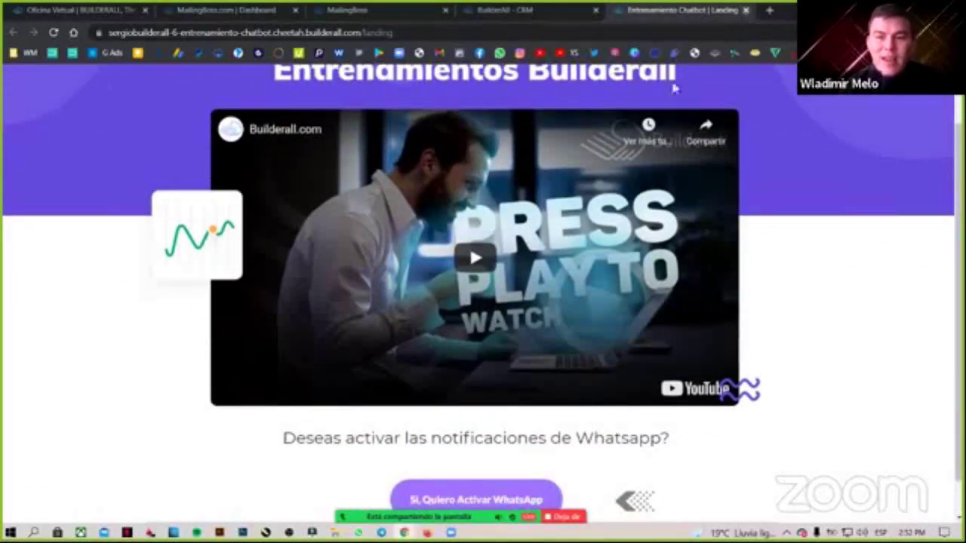
click(745, 10)
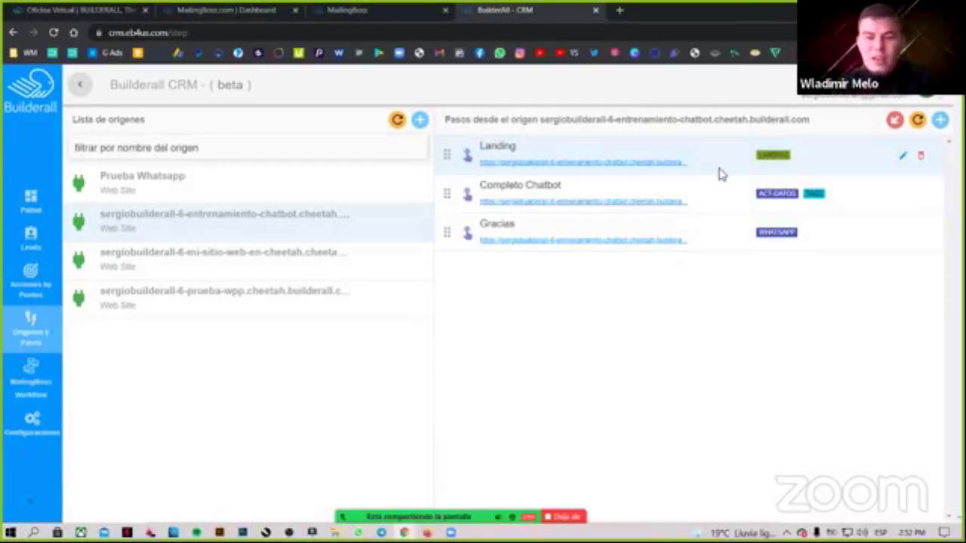
Open the Landing step's editor and review its name, Page Visited interaction type and page URL.
click(902, 158)
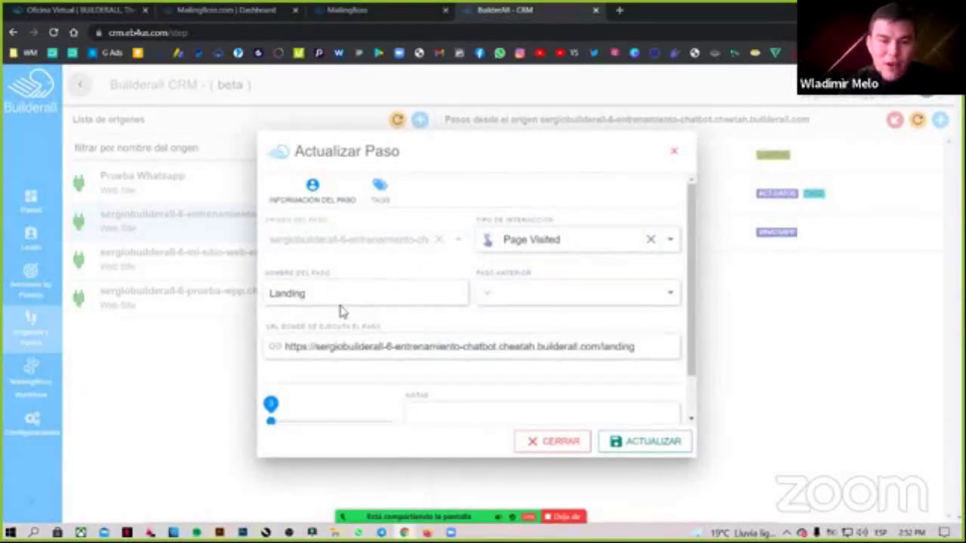
drag(339, 299, 272, 295)
click(550, 243)
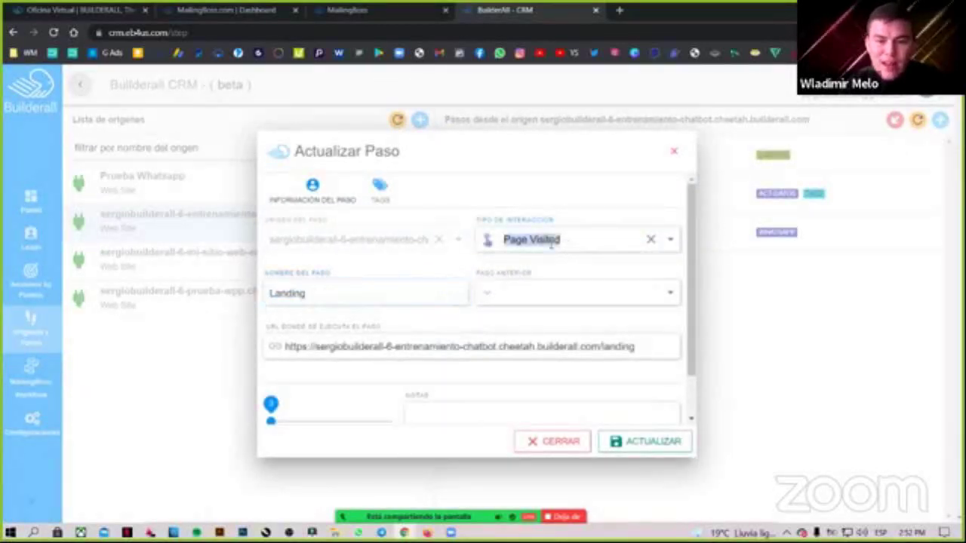
click(565, 241)
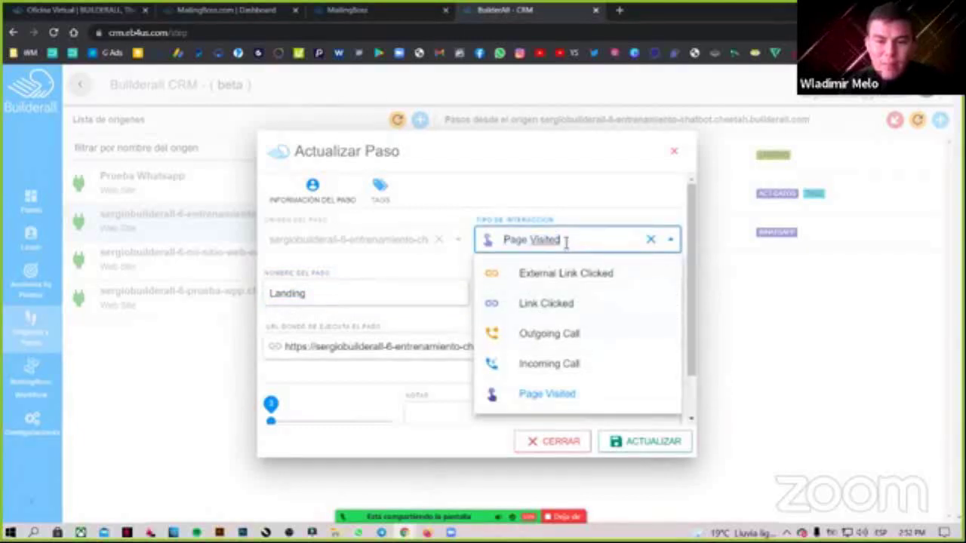
click(366, 380)
click(641, 345)
drag(640, 346, 332, 345)
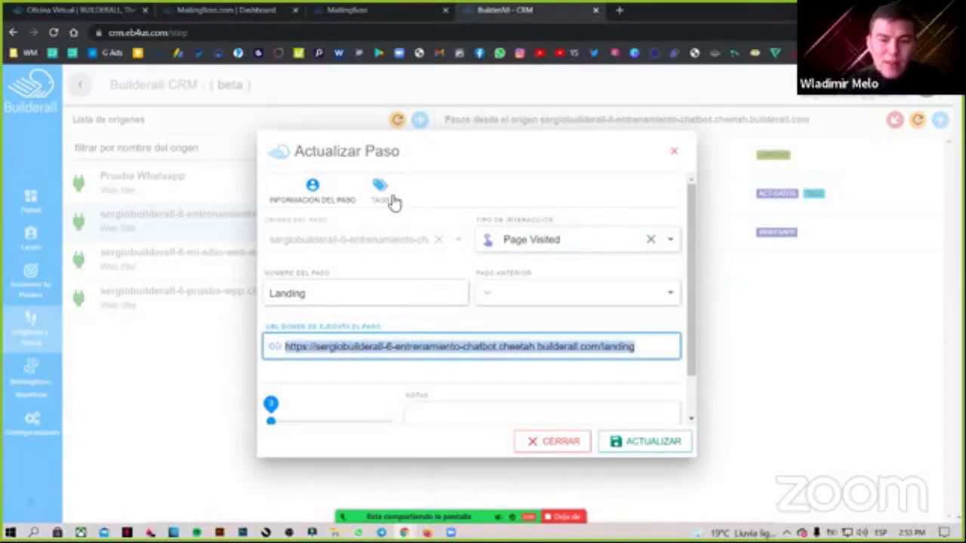
Scroll through the rest of the Landing step's information, including its notes field.
scroll(449, 364, down, 1)
click(457, 373)
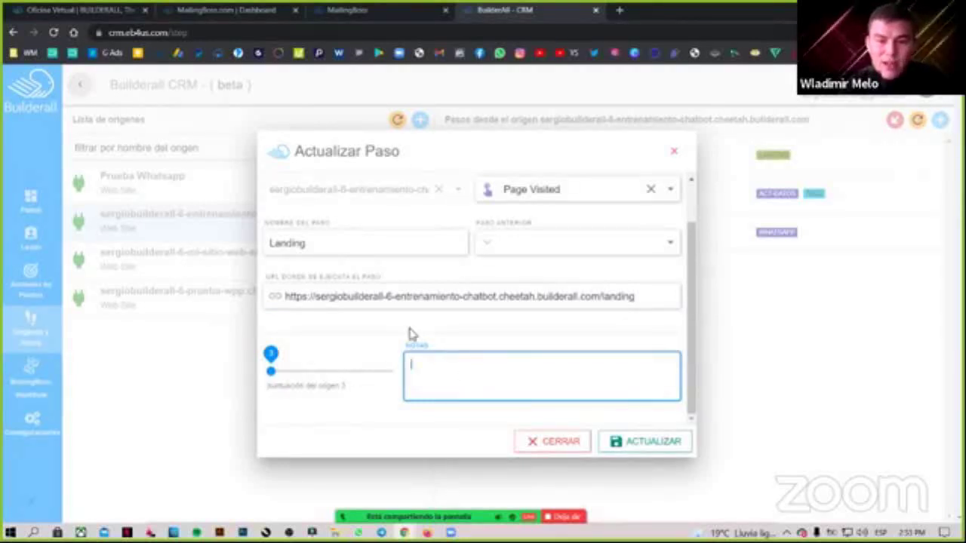
scroll(440, 339, up, 2)
scroll(453, 414, down, 2)
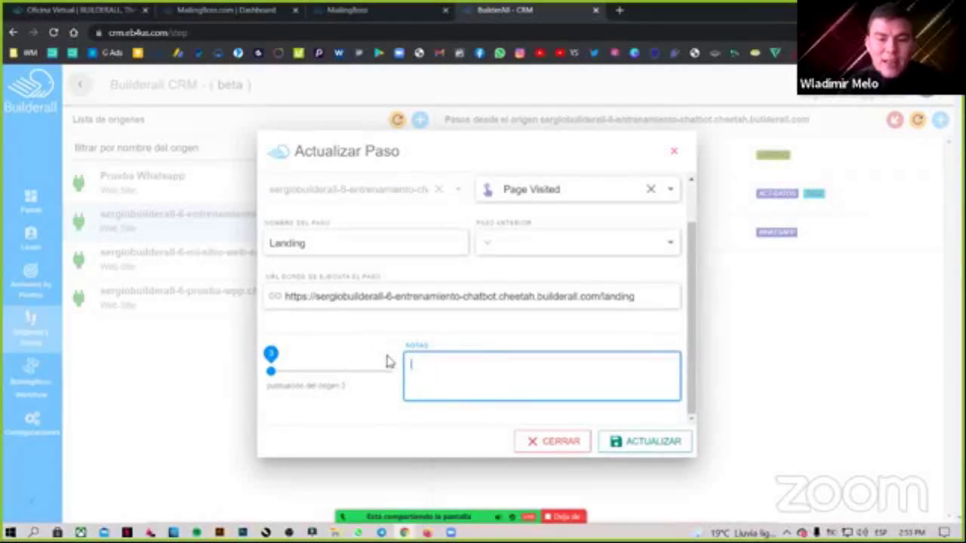
scroll(445, 332, up, 2)
scroll(407, 295, down, 1)
scroll(396, 234, up, 1)
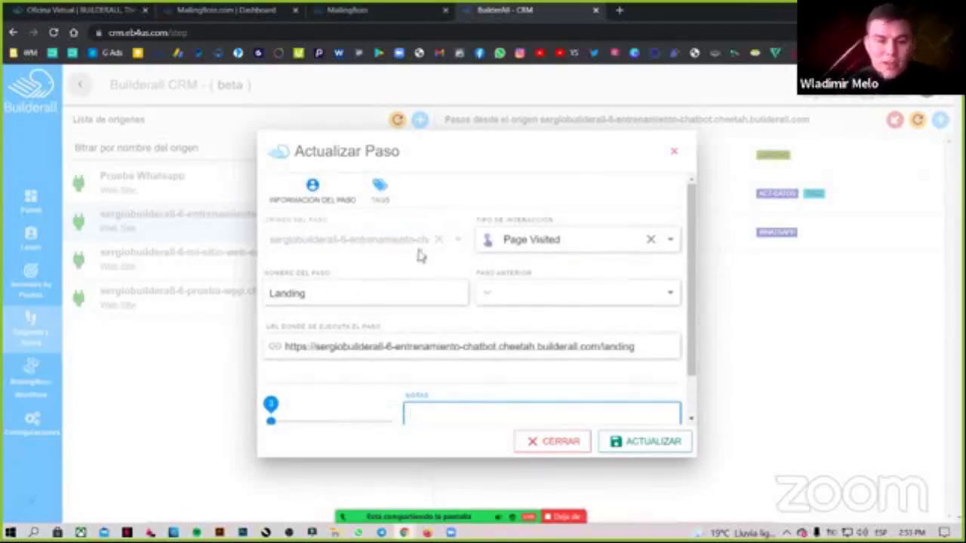
Show the Landing step's tags: LANDING added after 2 Segundos with sin acción.
click(389, 203)
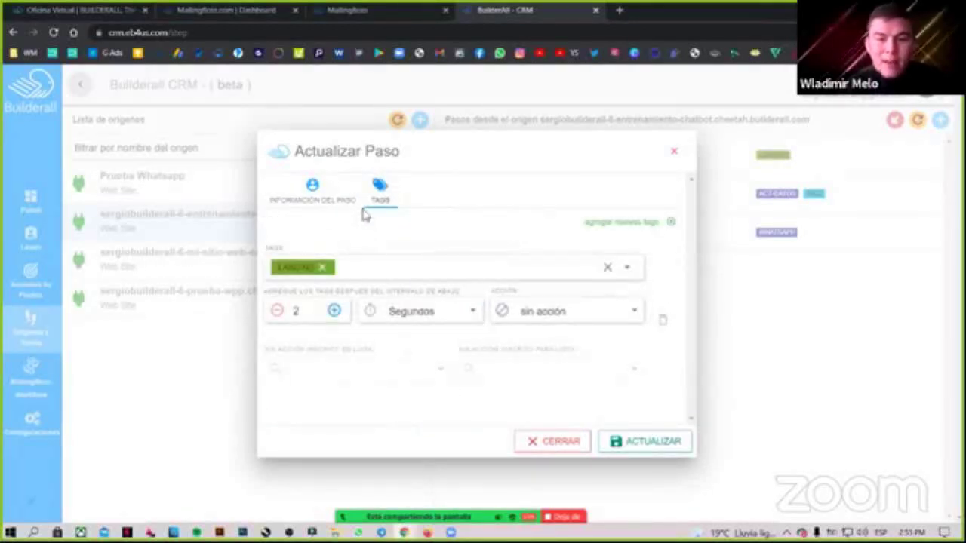
click(274, 269)
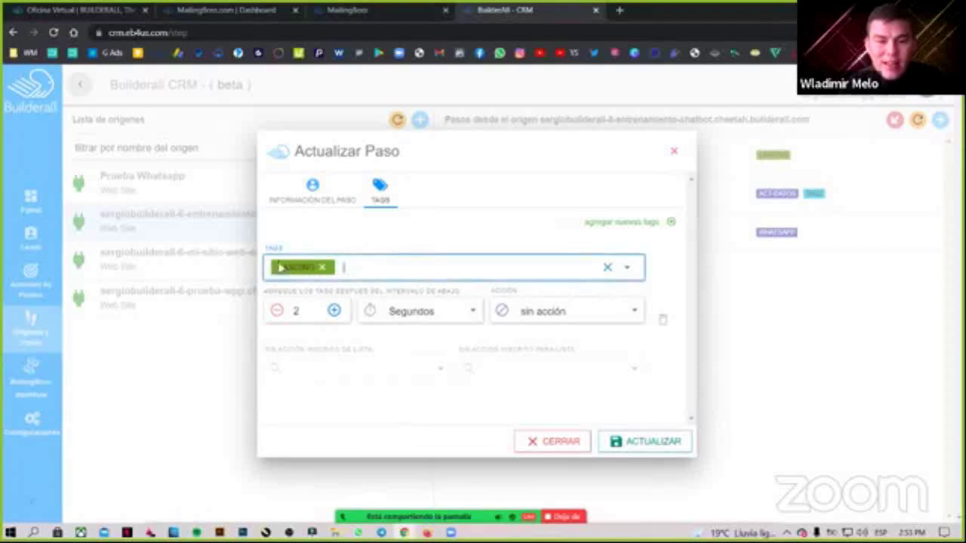
click(384, 255)
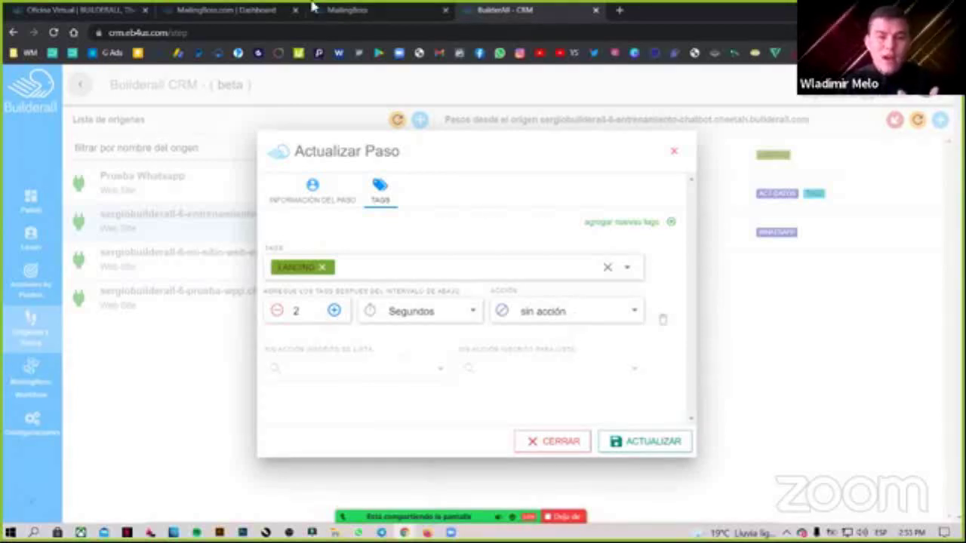
click(341, 10)
key(ctrl+shift+Tab)
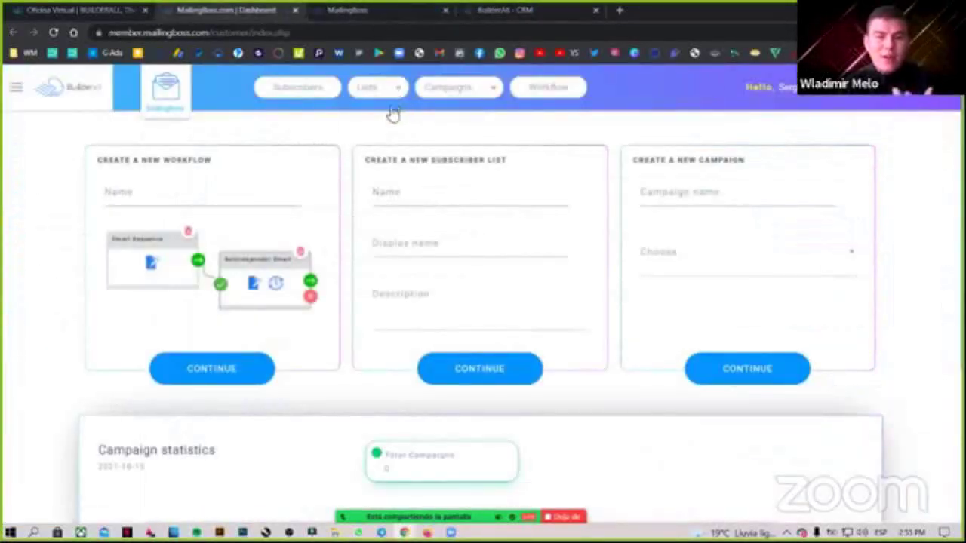
click(387, 114)
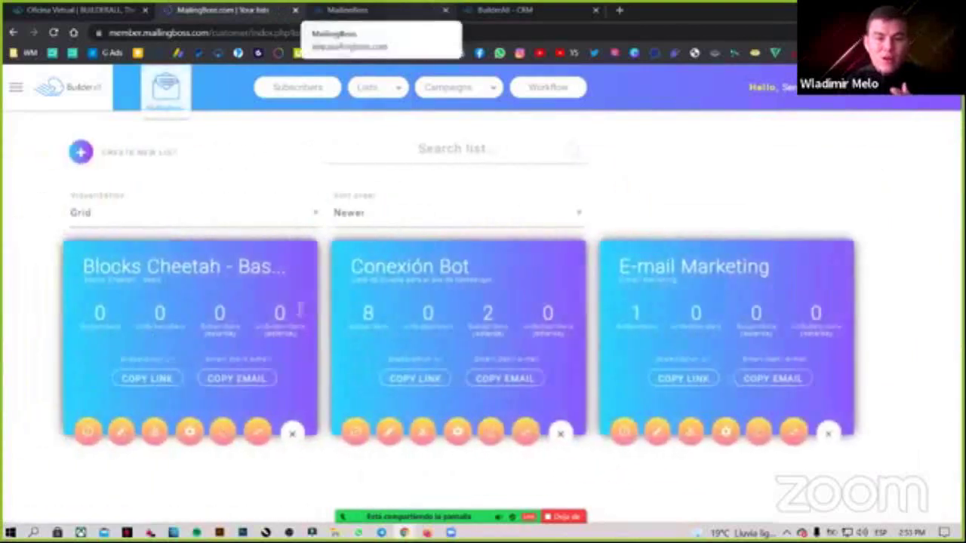
click(446, 433)
scroll(528, 392, down, 1)
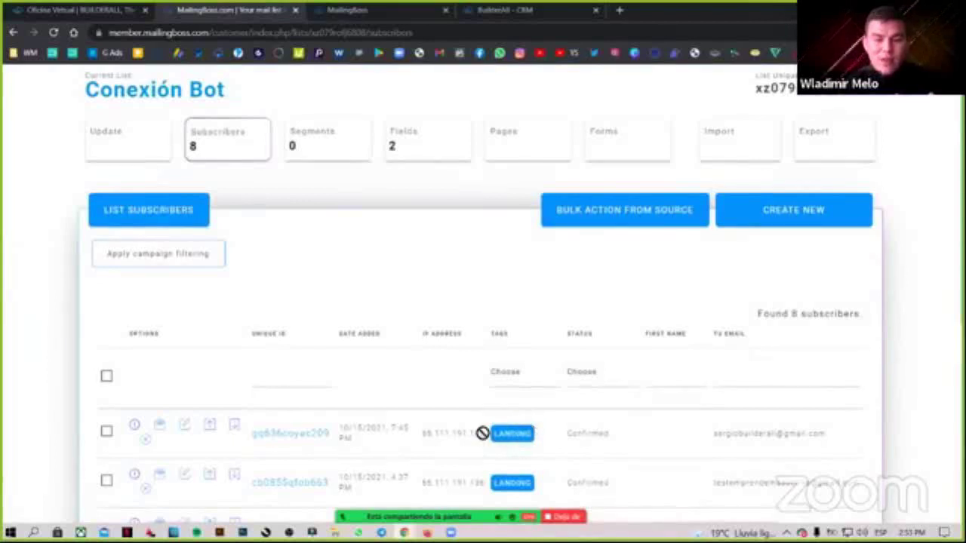
scroll(715, 332, down, 2)
scroll(715, 332, down, 1)
drag(826, 308, 415, 317)
click(337, 9)
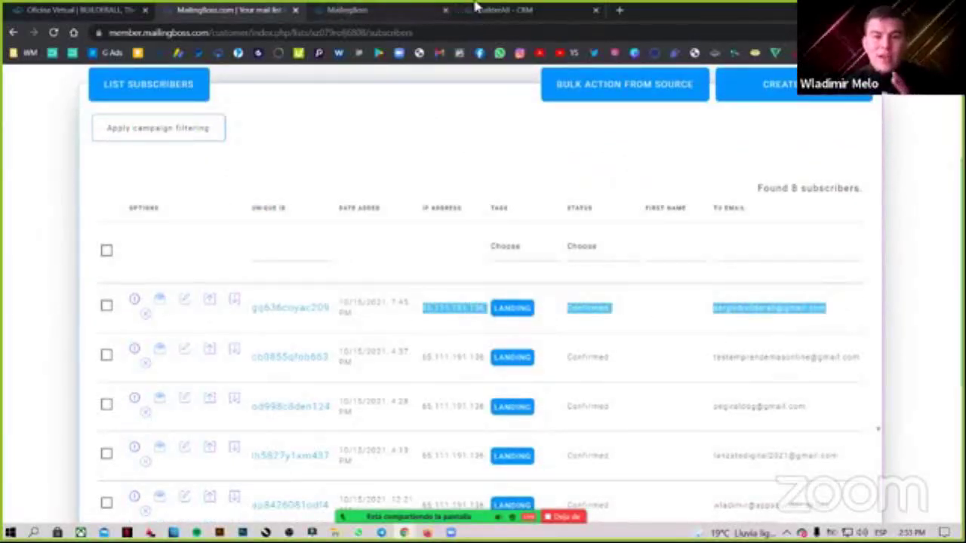
click(478, 9)
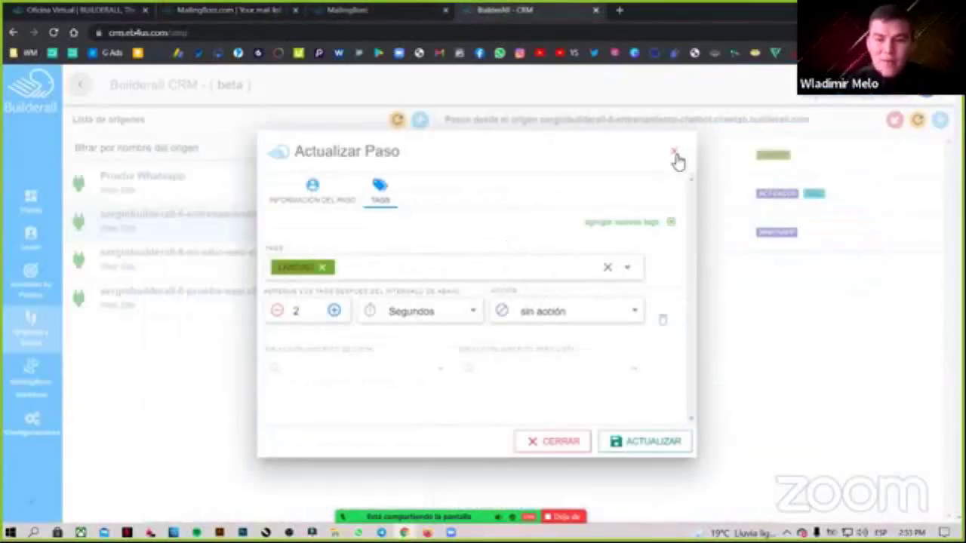
Close Actualizar Paso, open the Landing step's page and accept 'Sí, Quiero Activar WhatsApp'.
click(773, 238)
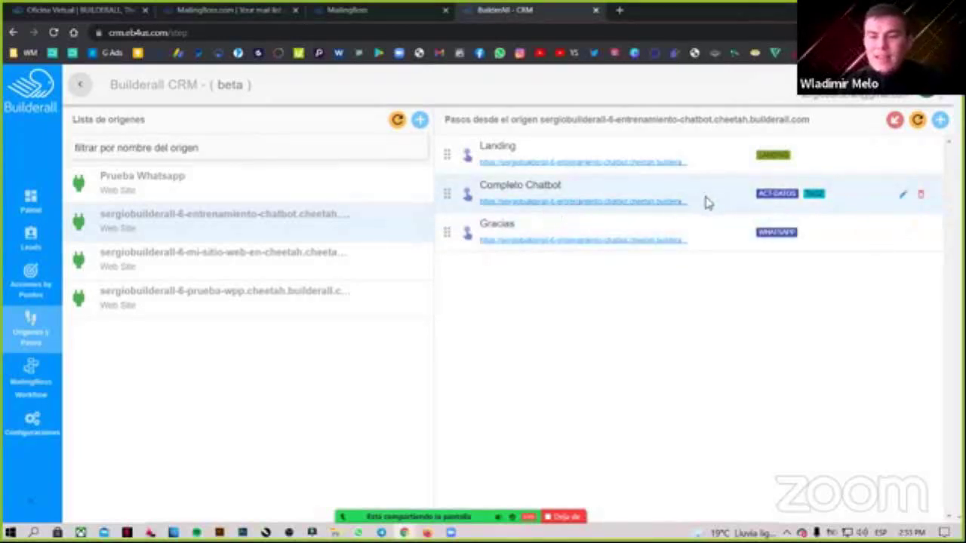
click(660, 164)
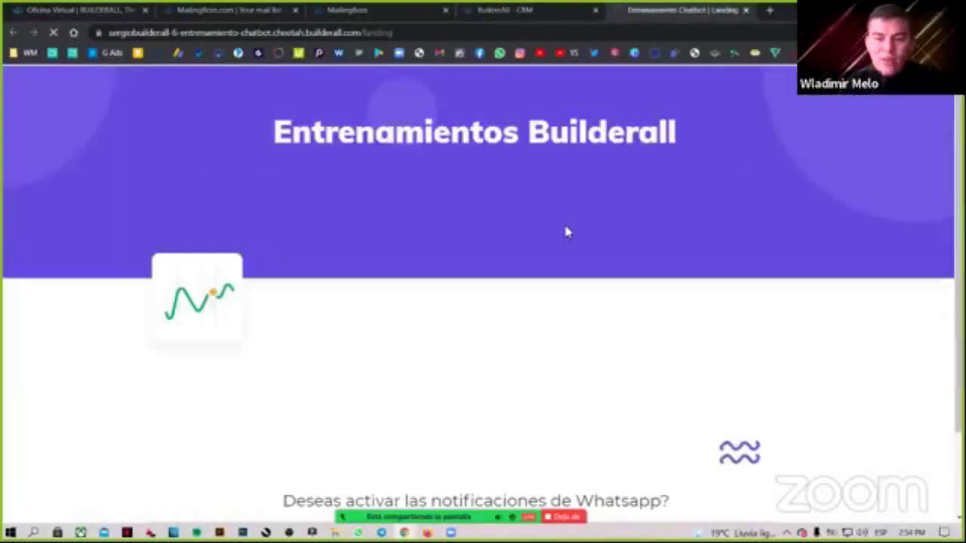
scroll(562, 242, down, 2)
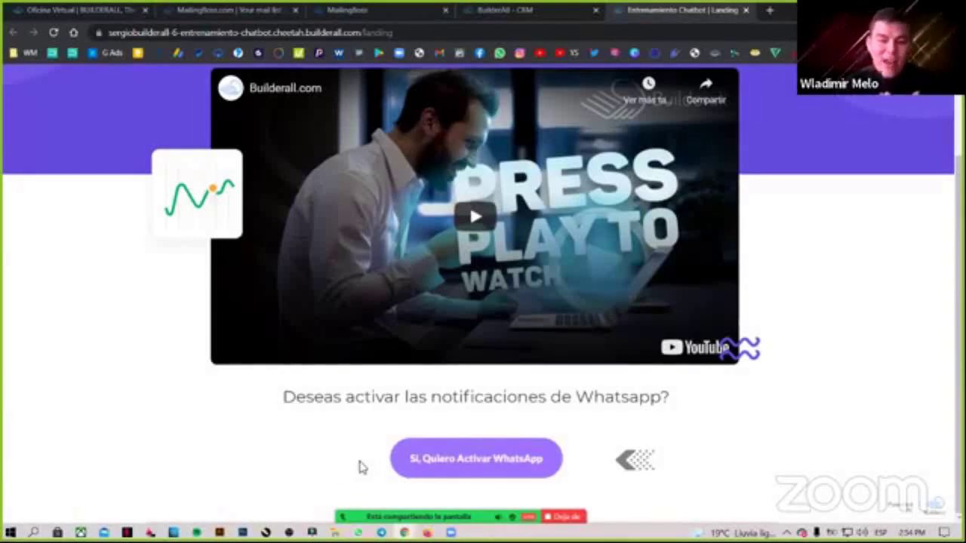
click(501, 473)
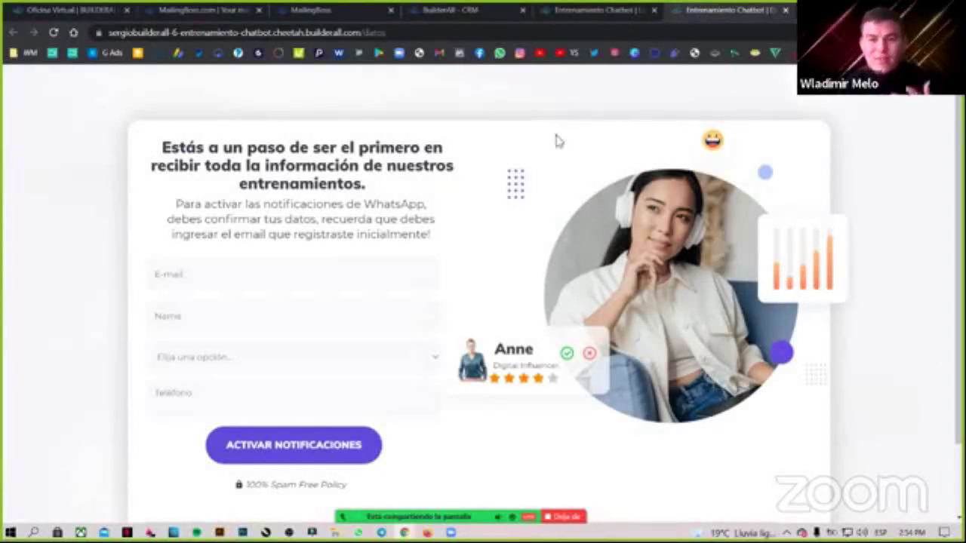
Compare the Landing video page with the Datos form and focus its Name field.
click(619, 9)
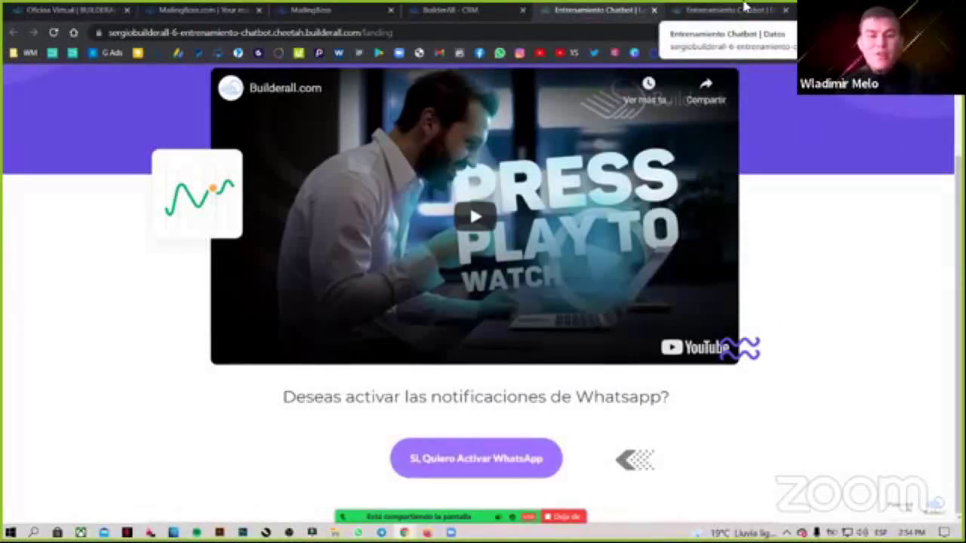
click(745, 8)
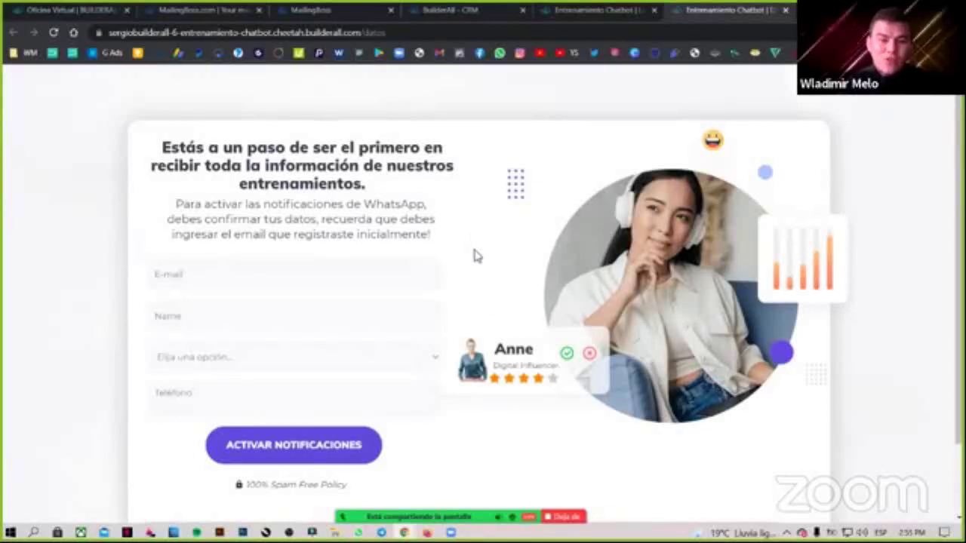
scroll(474, 264, down, 1)
scroll(287, 309, up, 1)
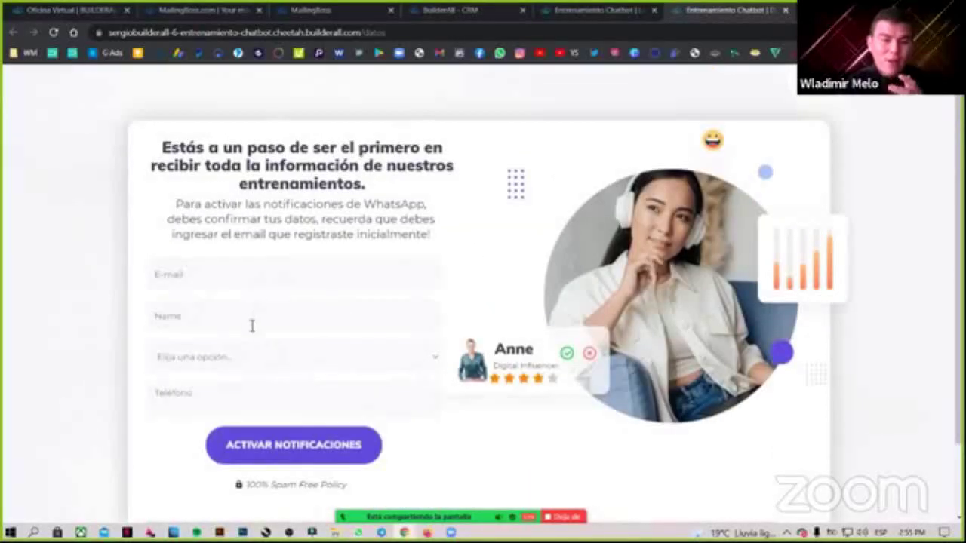
click(252, 325)
click(109, 408)
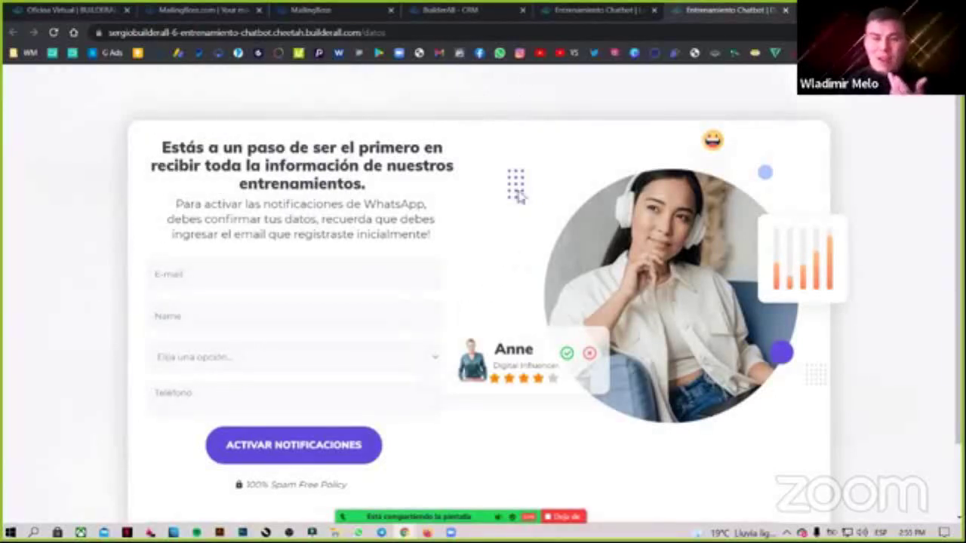
Return to the CRM's chatbot steps list and point out the Completo Chatbot step.
click(492, 8)
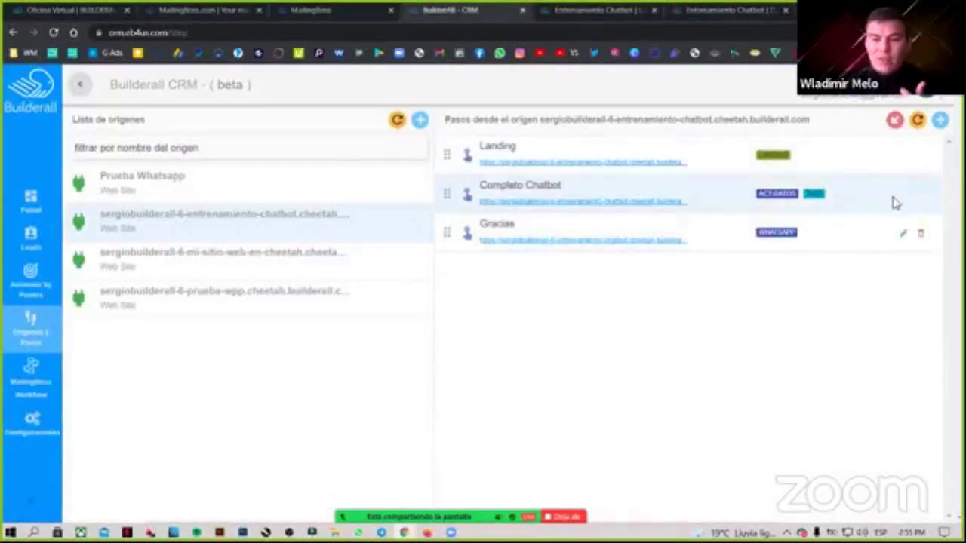
click(709, 9)
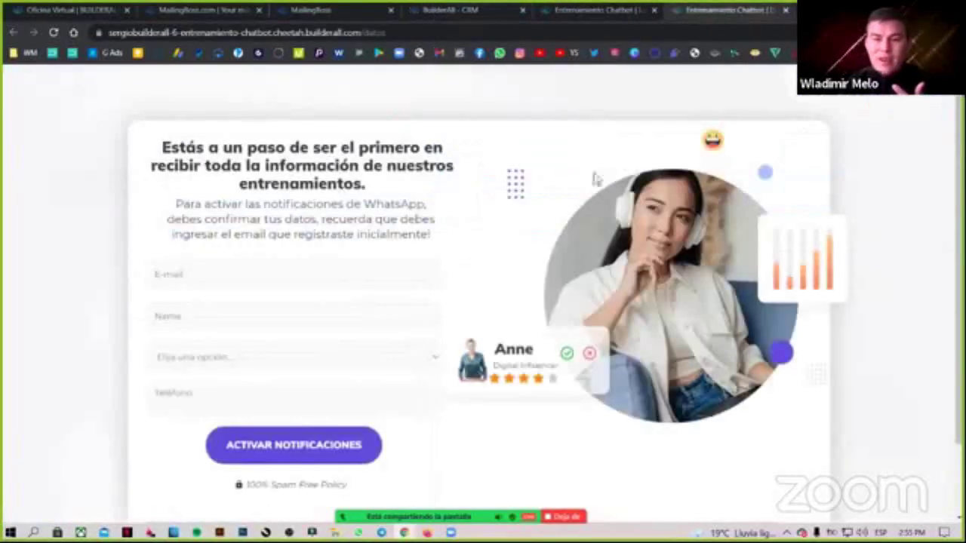
click(464, 6)
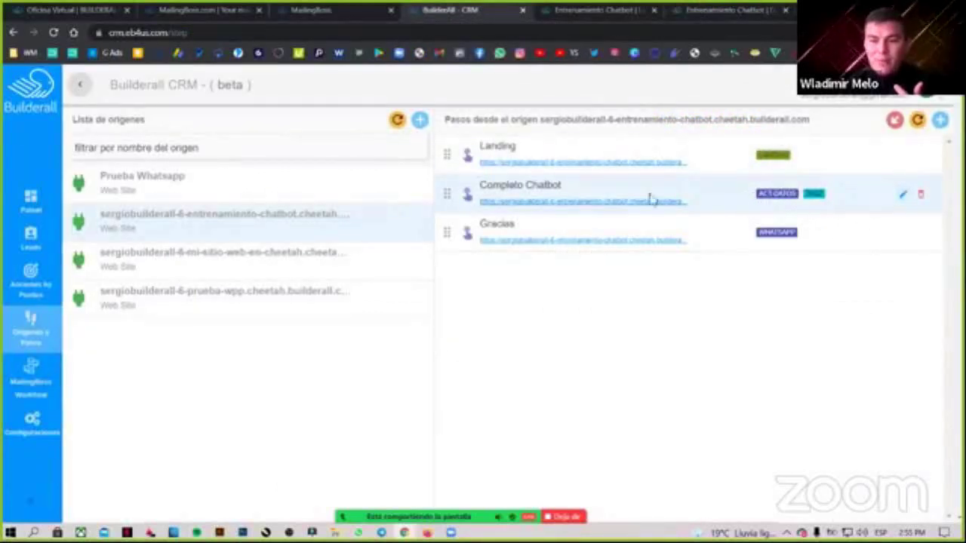
triple_click(562, 188)
Point out Completo Chatbot's ACT-DATOS tag and open the step for editing.
click(754, 199)
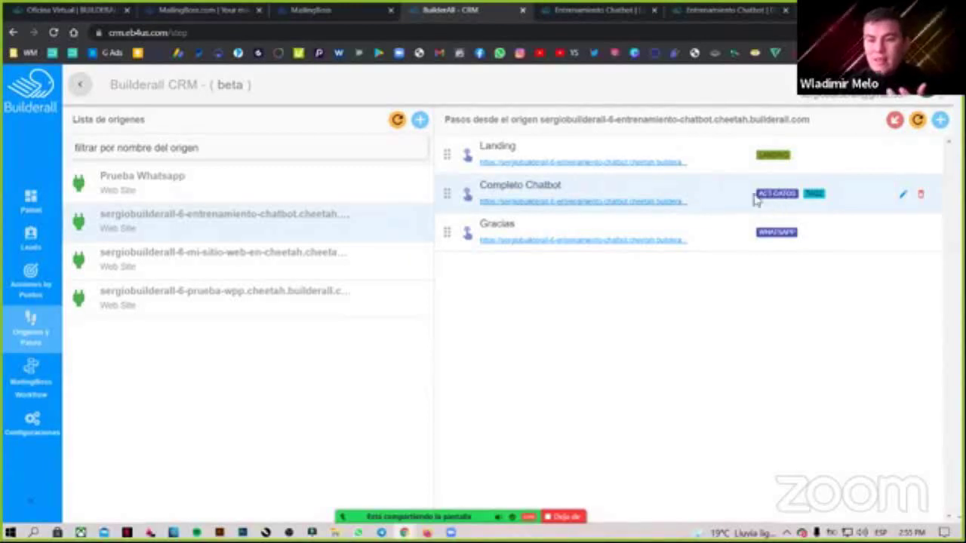
drag(754, 199, 796, 198)
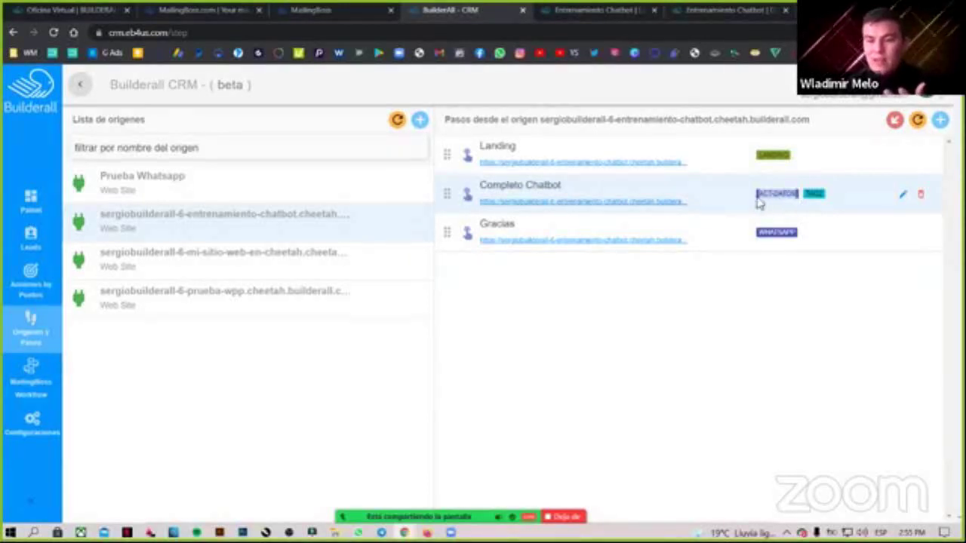
click(802, 199)
click(902, 195)
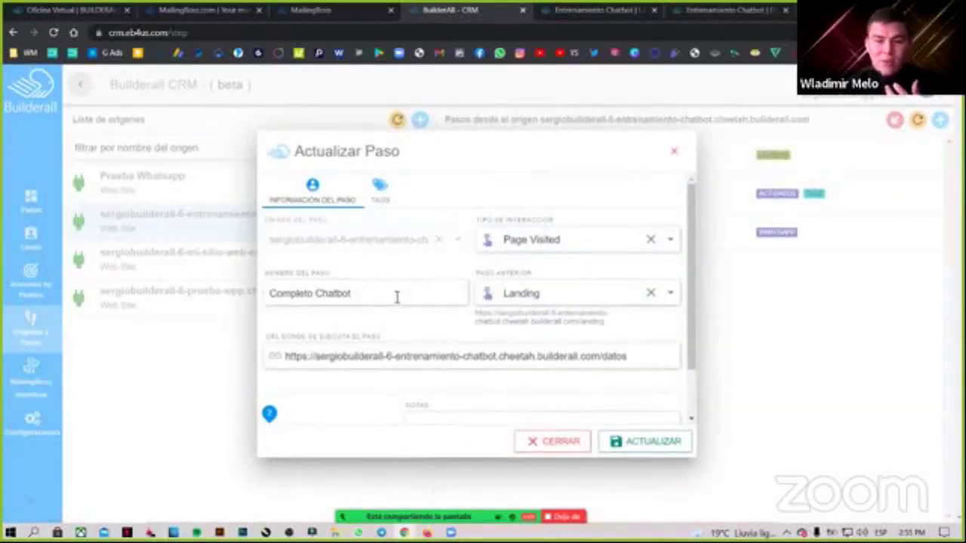
Confirm the step is Page Visited, follows Landing, and uses the /datos page URL.
drag(270, 298, 351, 294)
drag(569, 239, 470, 244)
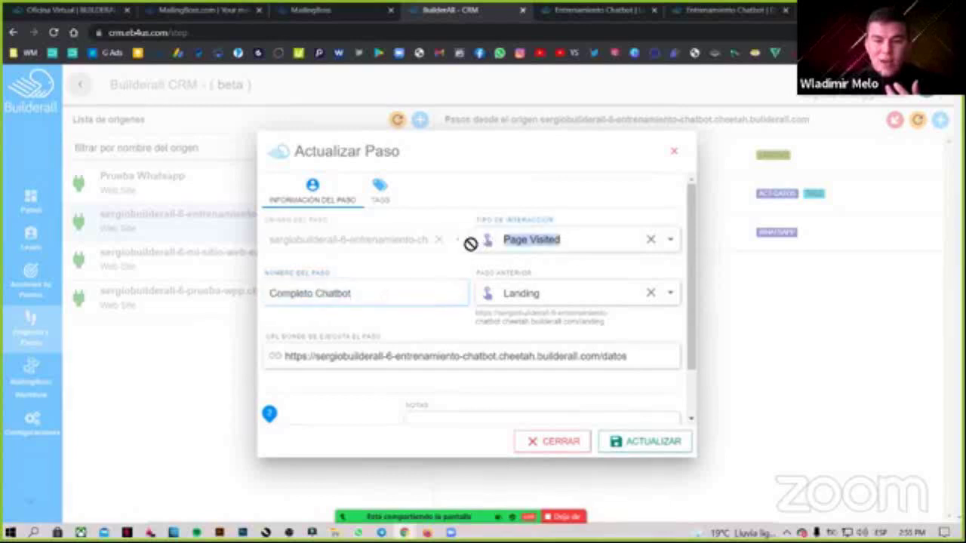
click(579, 239)
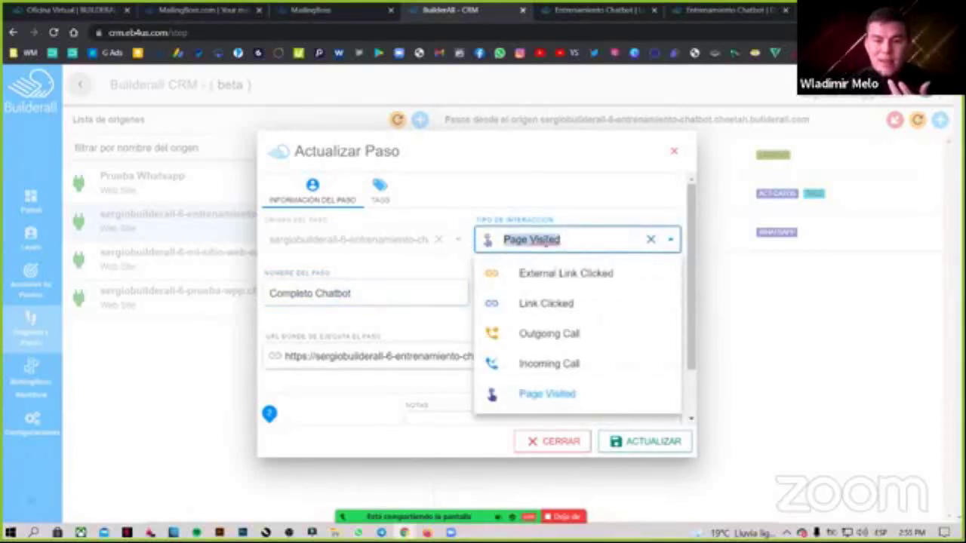
click(582, 209)
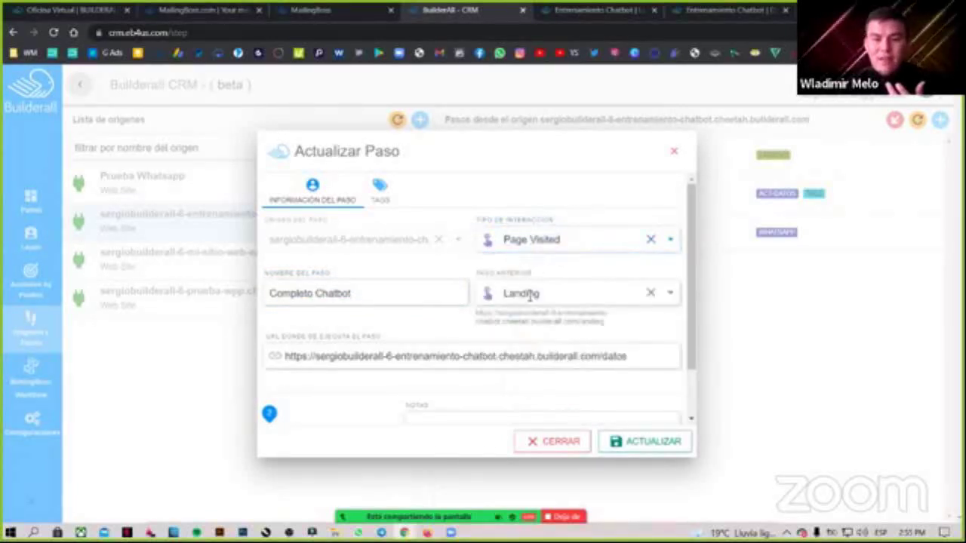
drag(541, 296, 504, 294)
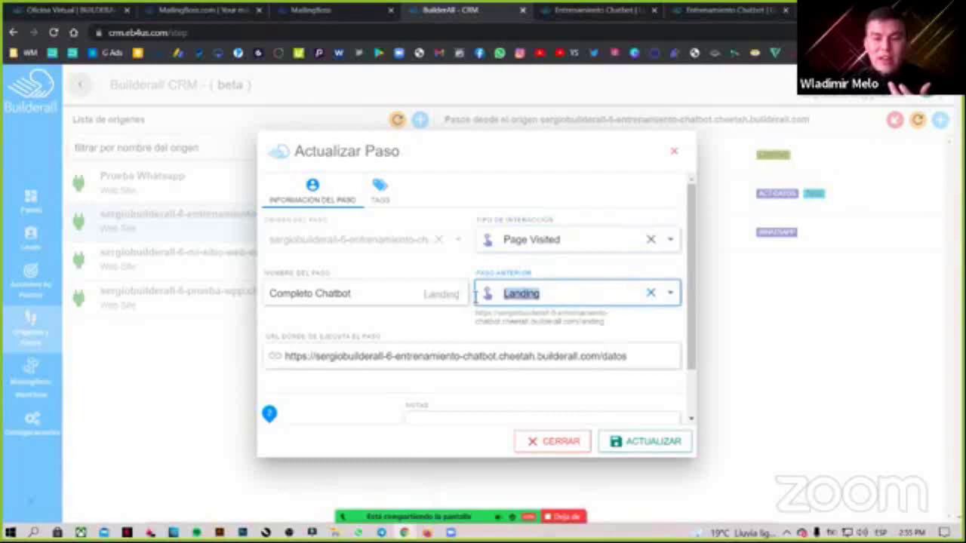
click(541, 296)
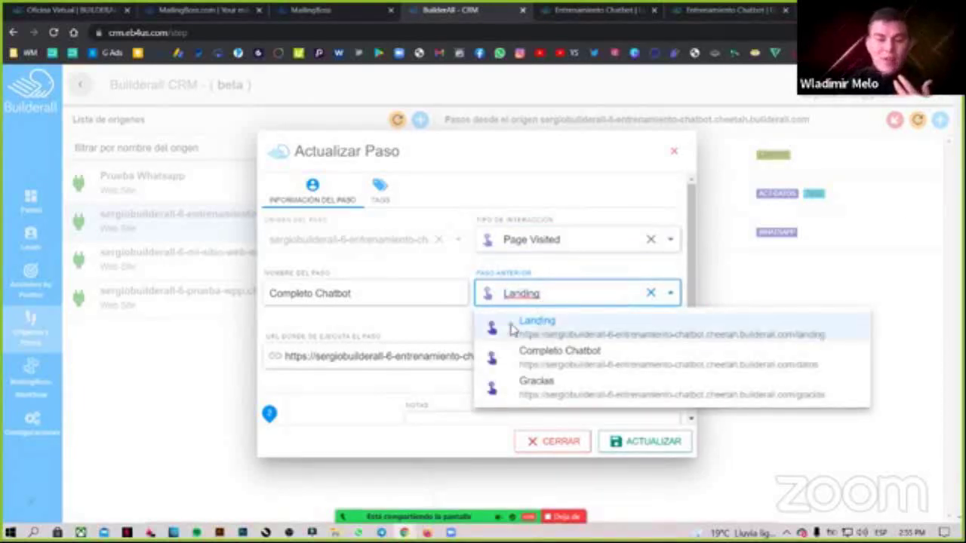
click(539, 296)
drag(546, 280, 365, 297)
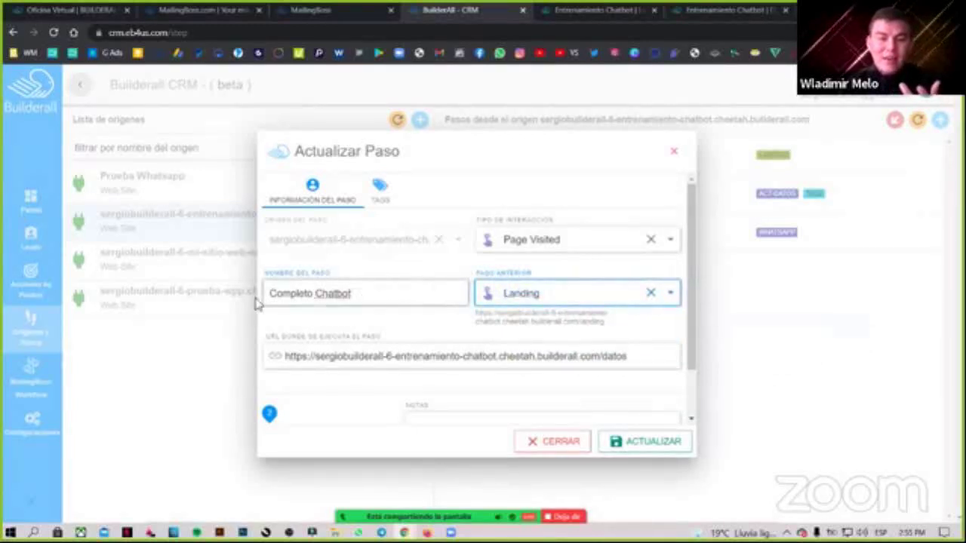
triple_click(362, 297)
click(569, 242)
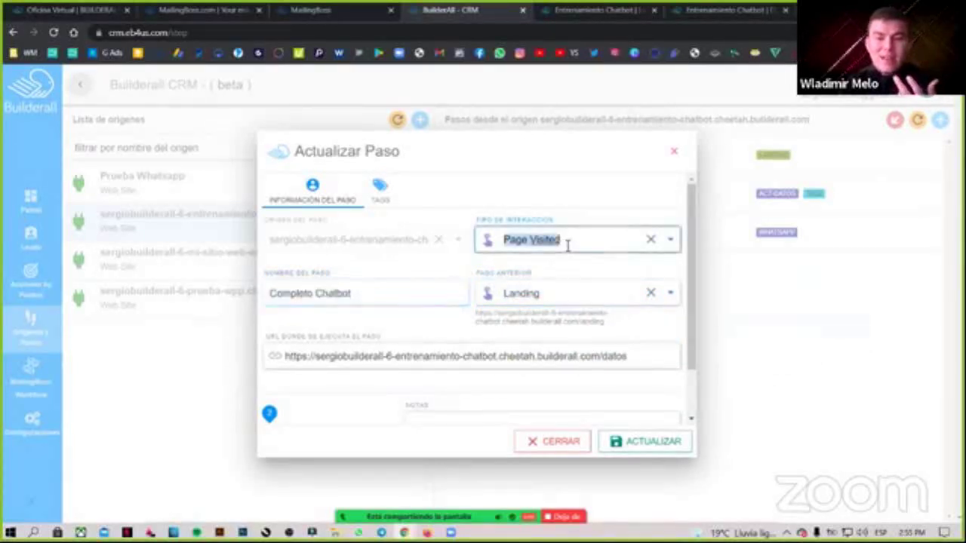
click(560, 254)
drag(634, 354, 289, 358)
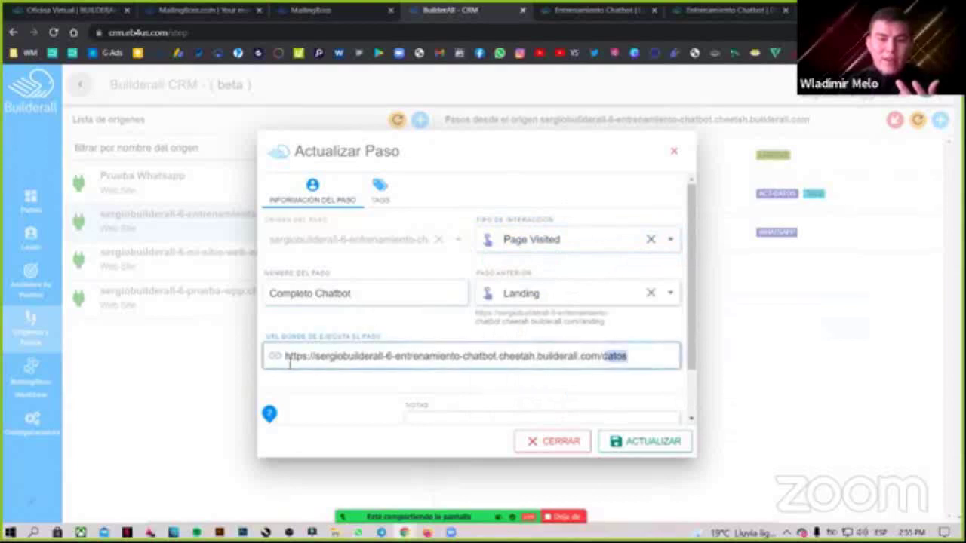
Review the step's tag settings and open the Acción choices under the ACT-DATOS tag.
click(387, 200)
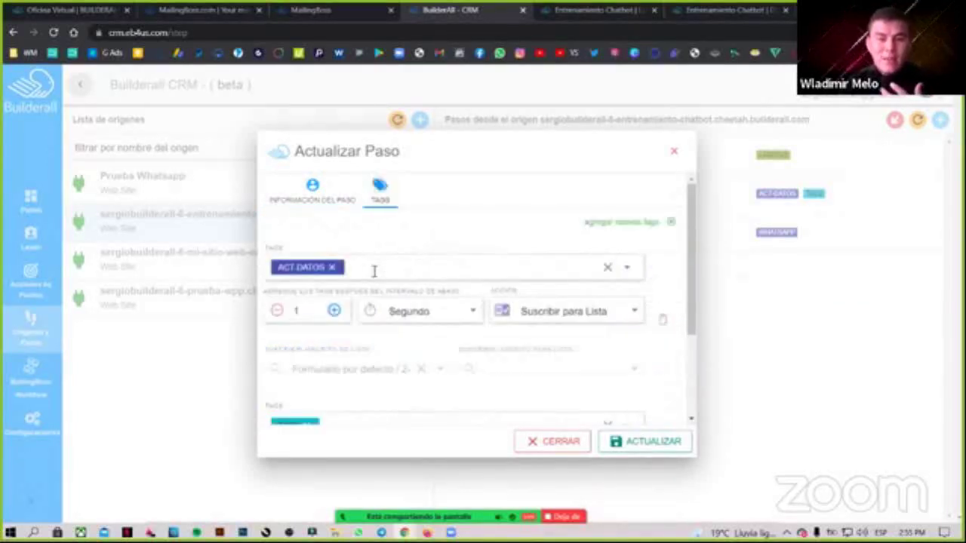
click(330, 266)
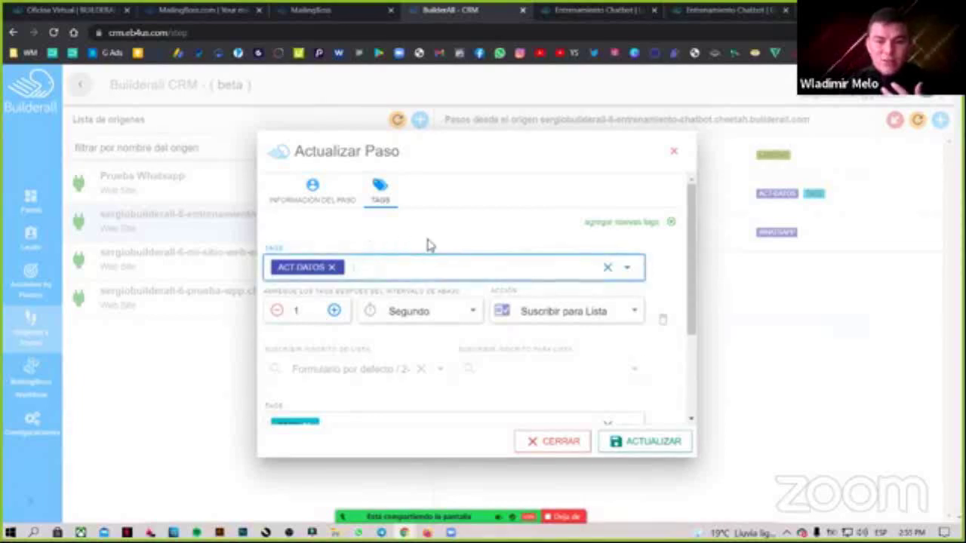
click(486, 243)
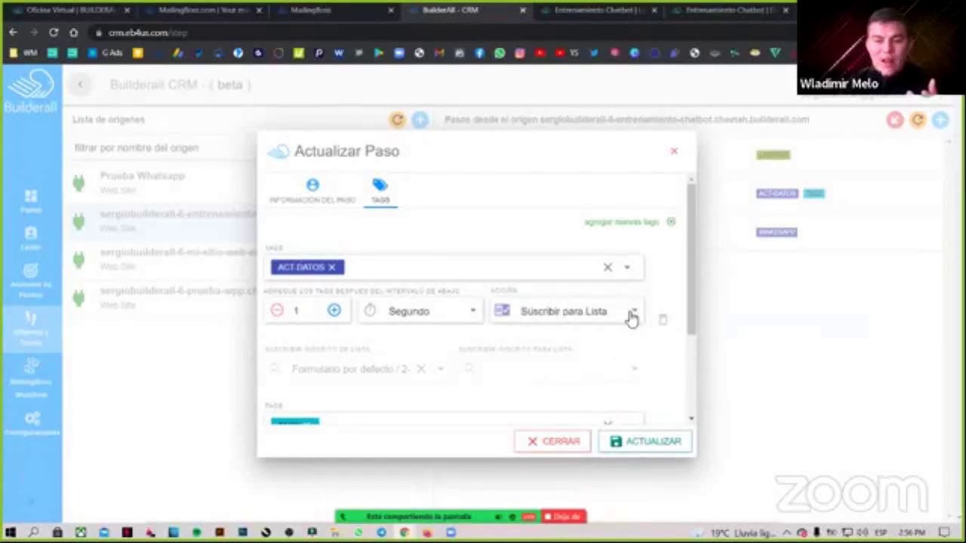
scroll(638, 302, down, 3)
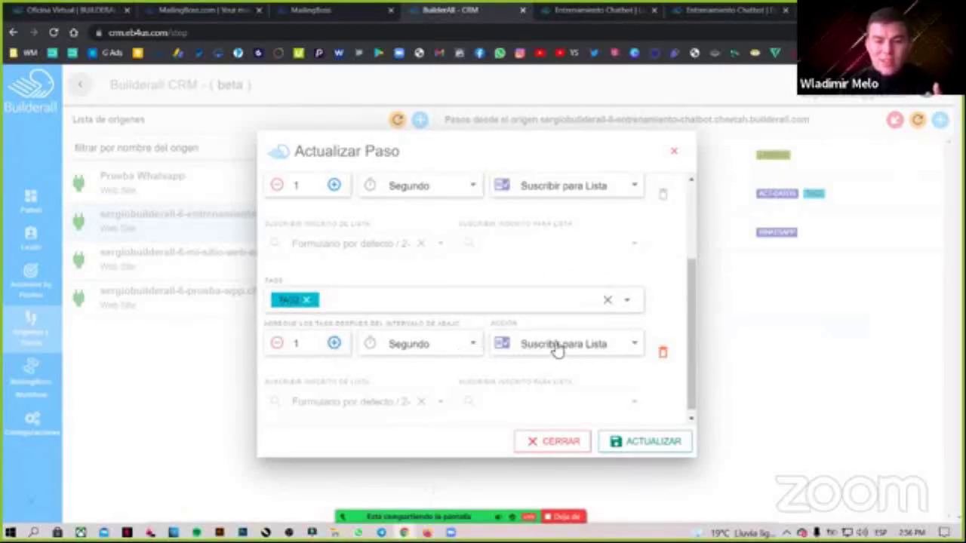
scroll(559, 358, down, 1)
scroll(558, 370, up, 1)
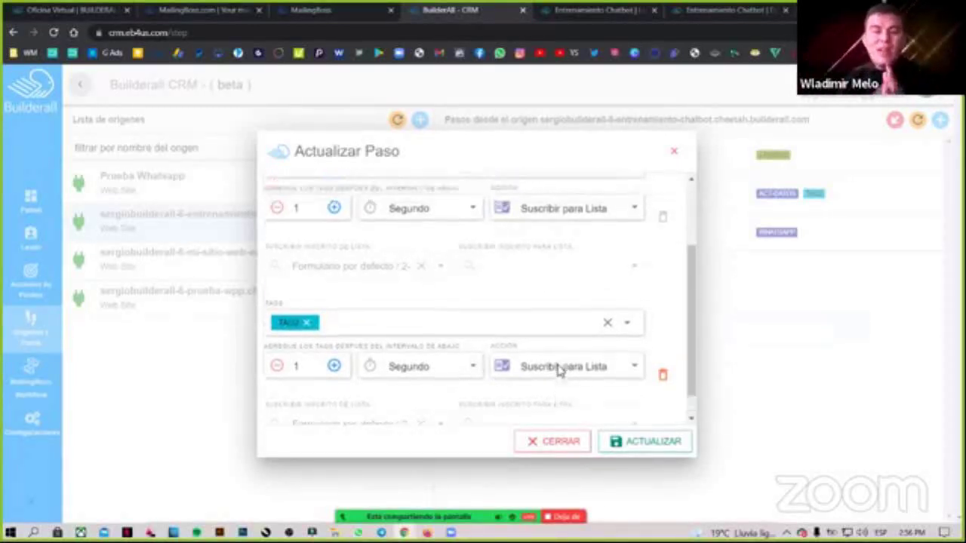
scroll(558, 370, up, 2)
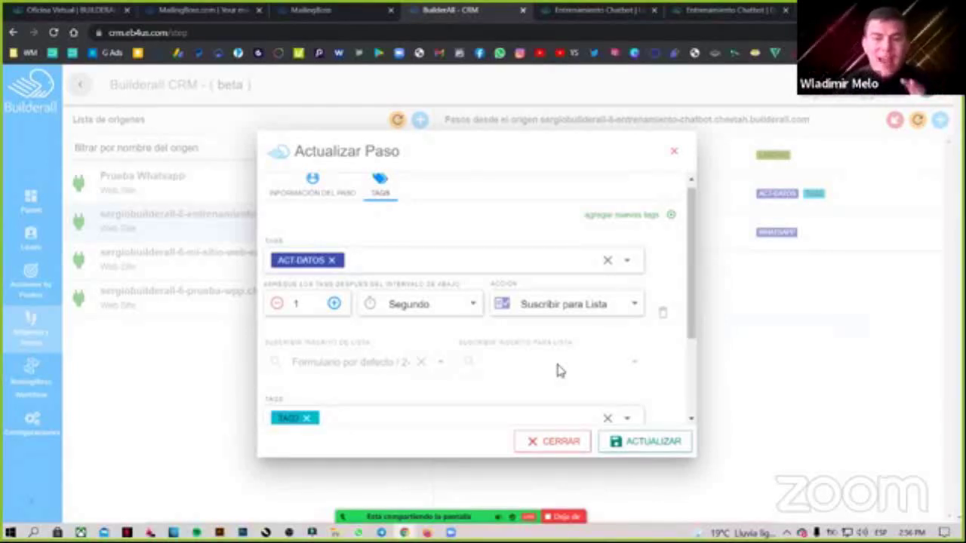
click(544, 314)
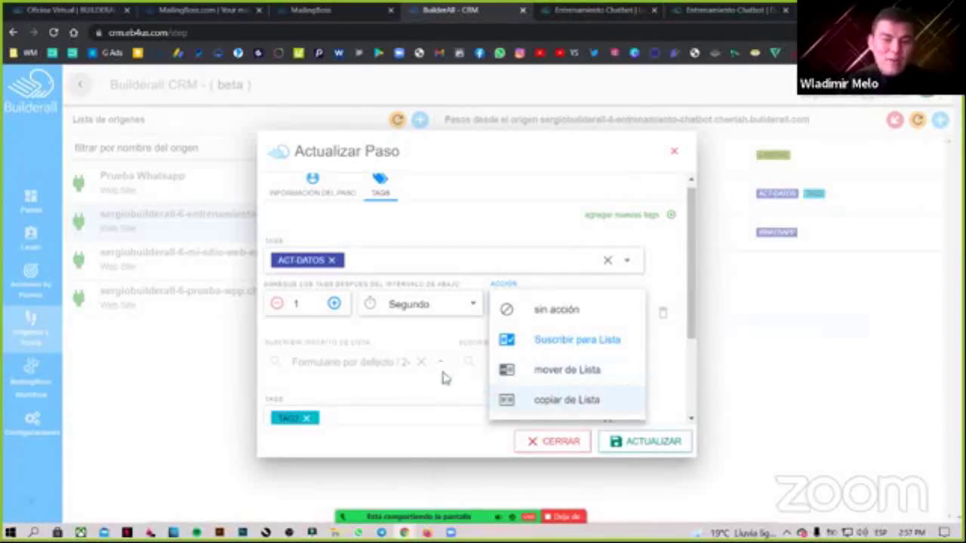
Keep Suscribir para Lista as the ACT-DATOS action and browse the mailing lists.
click(388, 295)
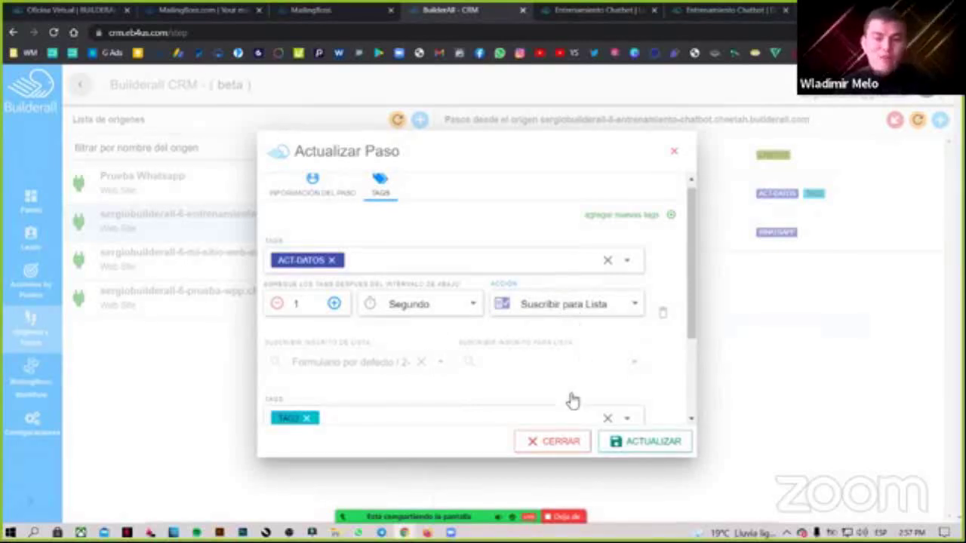
click(571, 310)
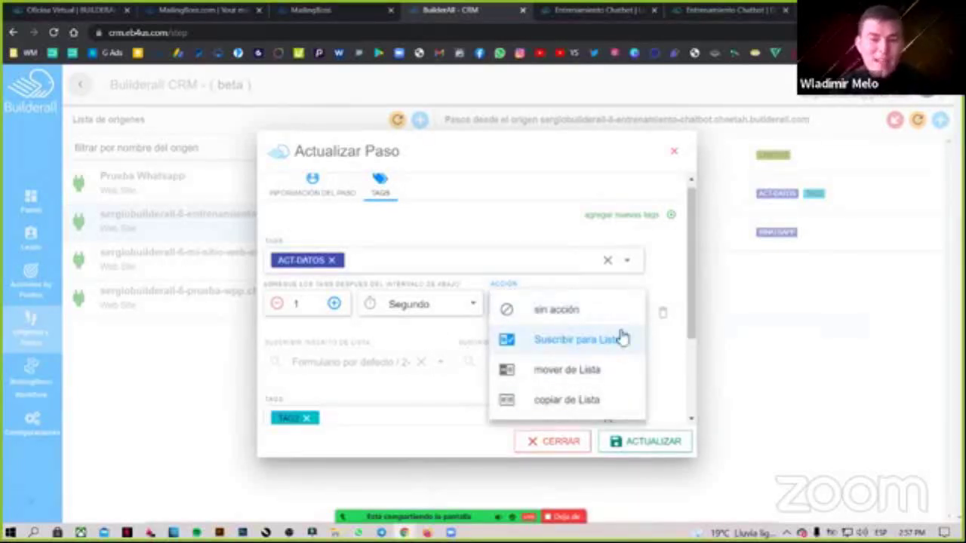
click(604, 340)
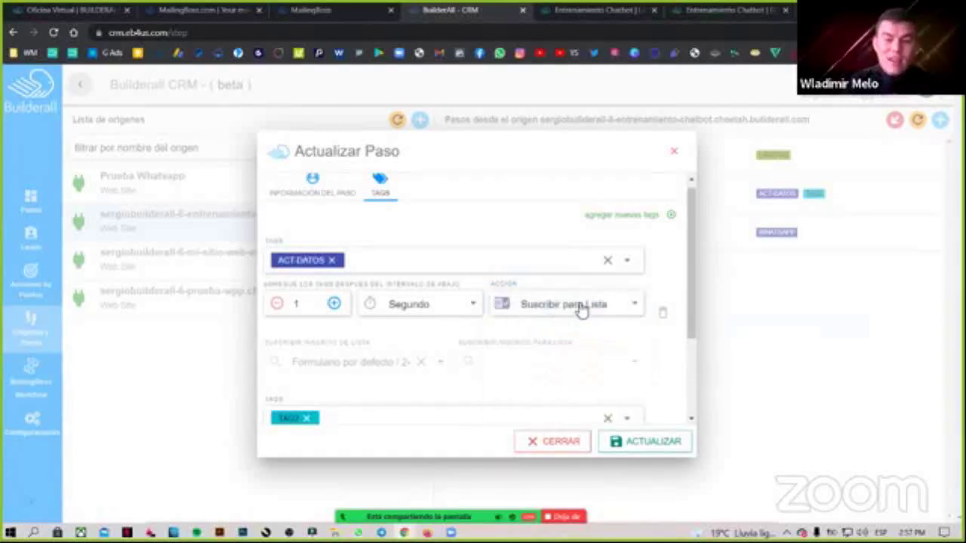
click(581, 311)
click(413, 350)
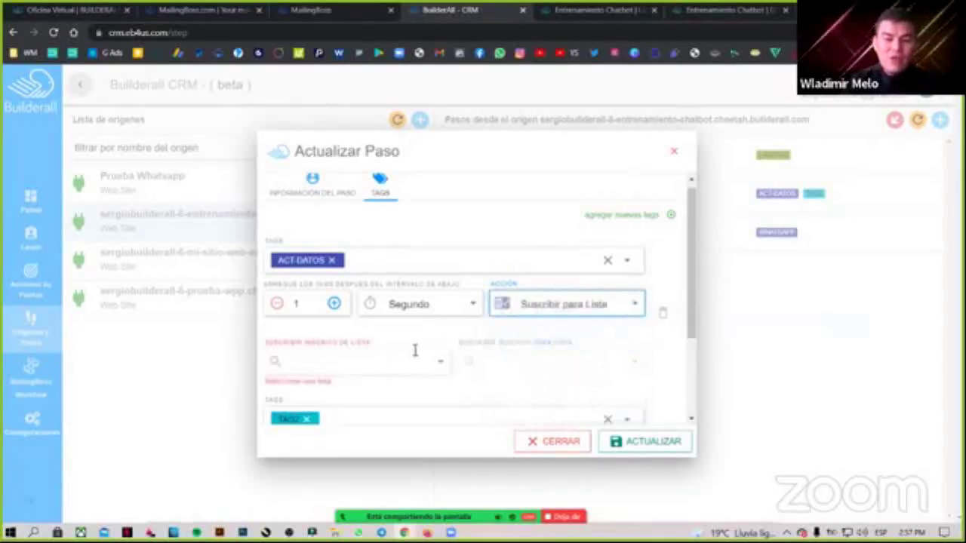
click(352, 360)
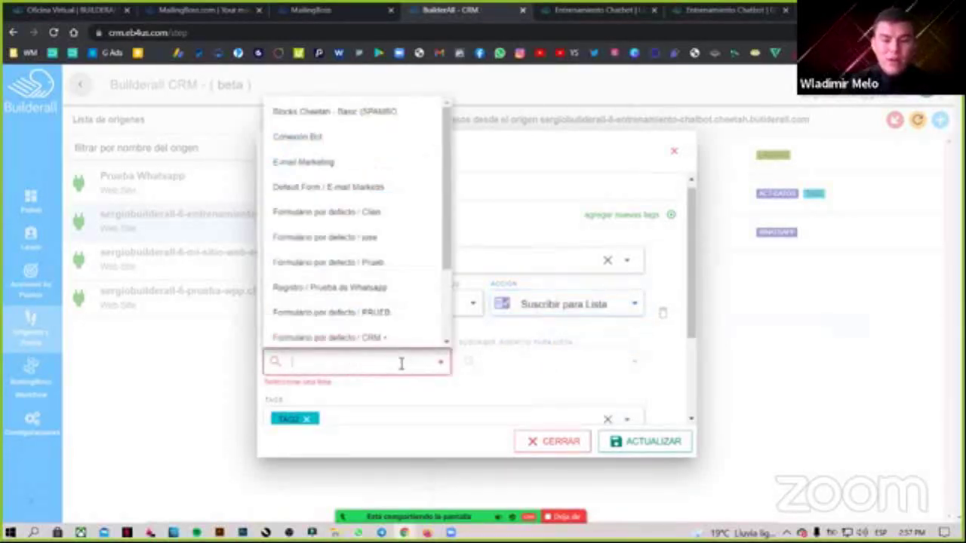
click(567, 323)
Switch the action to copiar de Lista between two 'Formulario por defecto' lists.
click(567, 306)
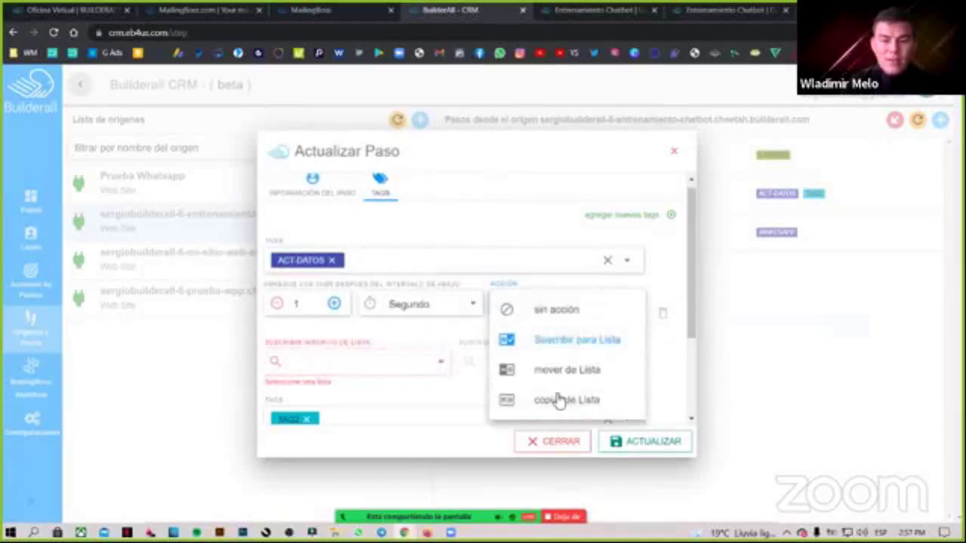
click(556, 399)
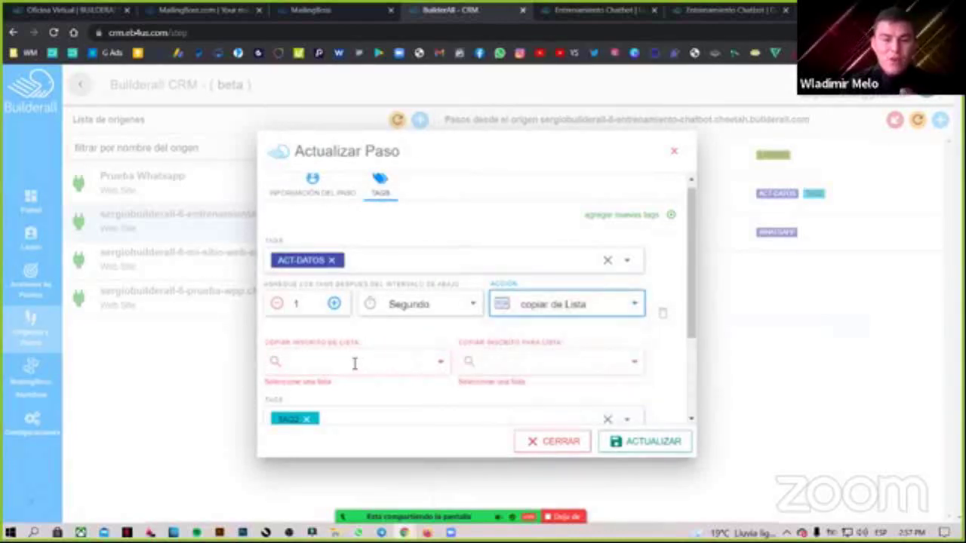
click(343, 363)
click(339, 237)
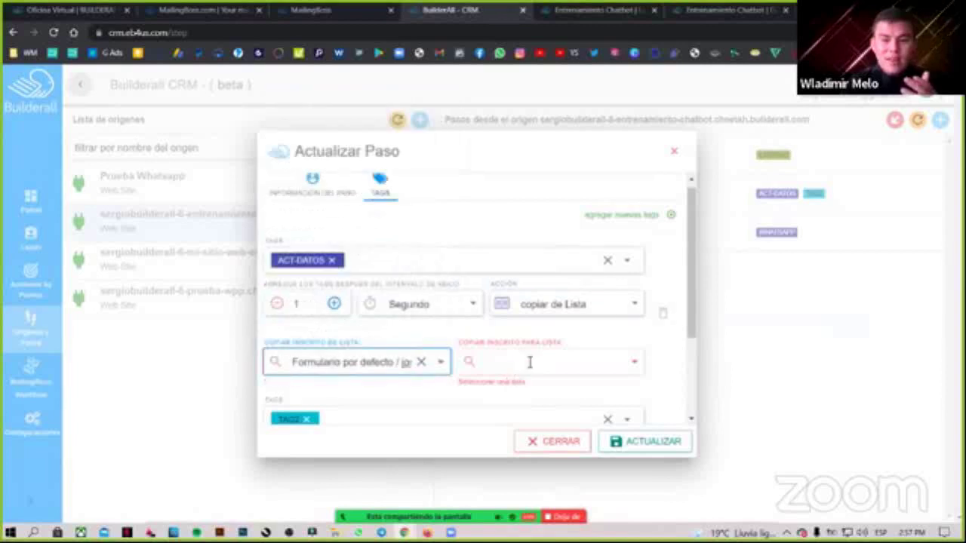
click(529, 362)
click(531, 264)
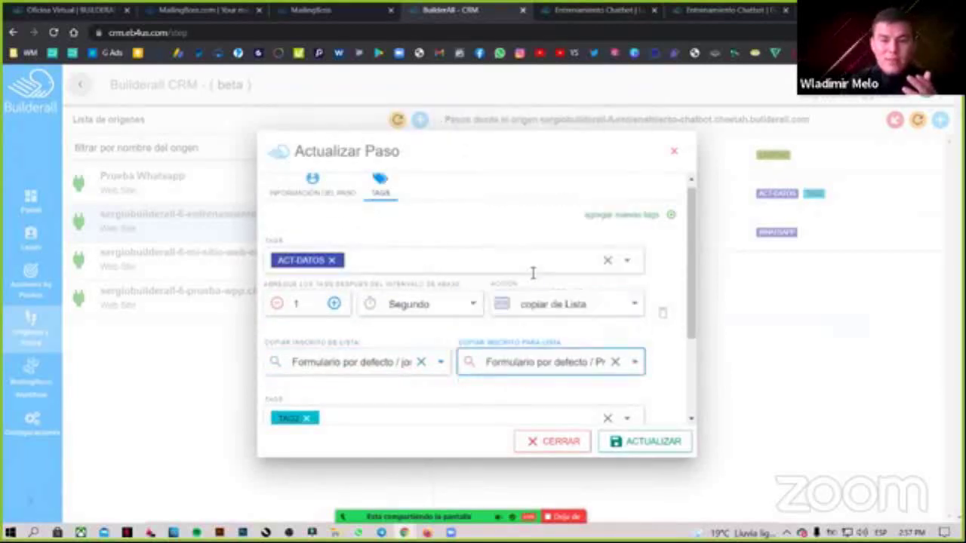
click(554, 309)
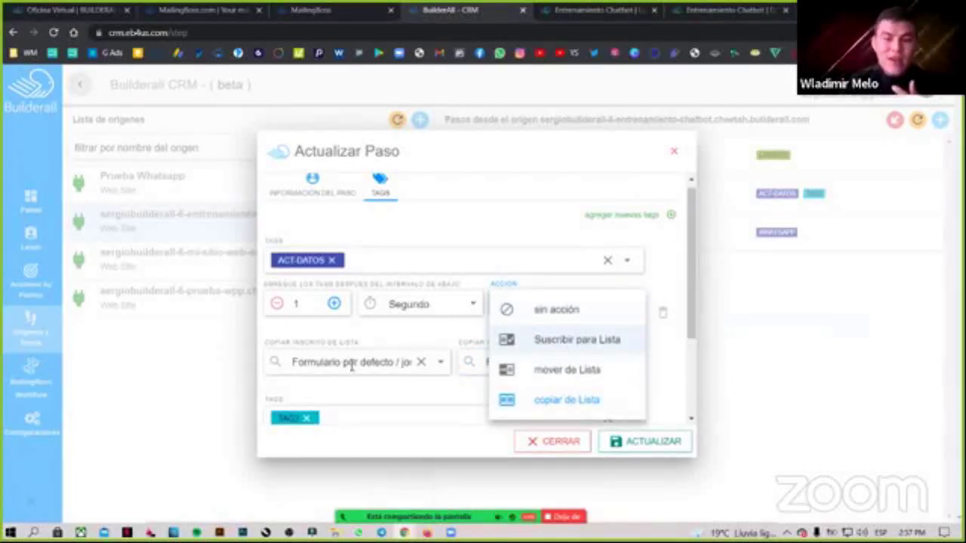
Set the ACT-DATOS action back to Suscribir para Lista with the Formulario por defecto / 2- list.
click(577, 339)
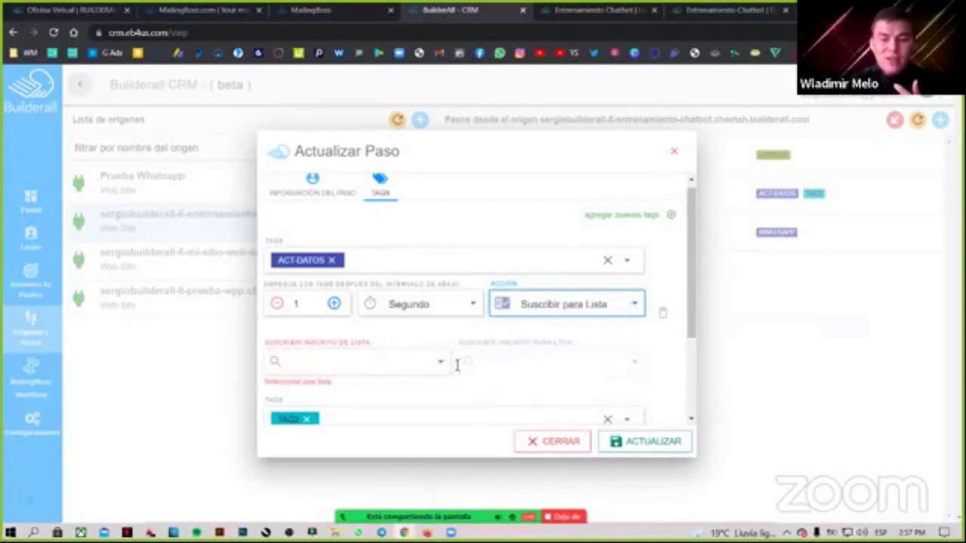
click(364, 351)
scroll(370, 332, down, 3)
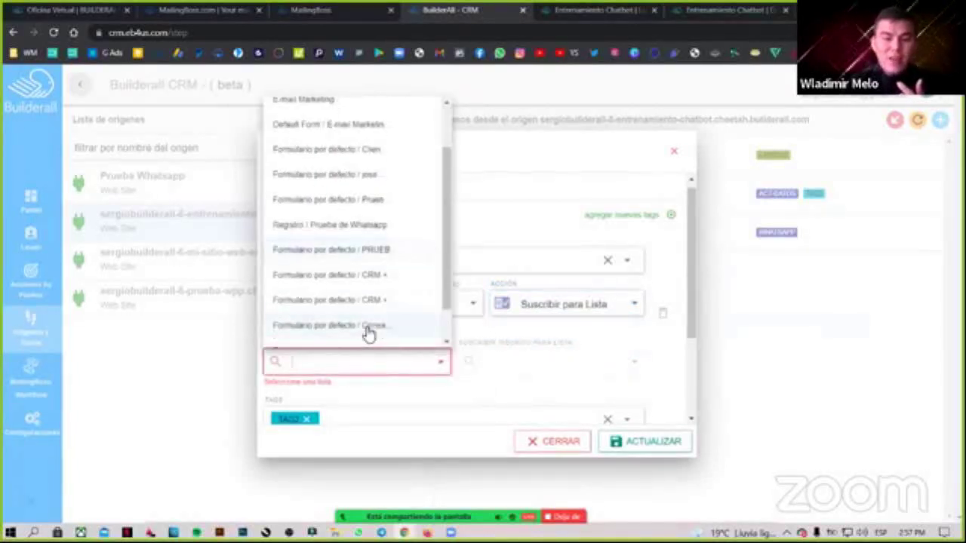
click(381, 332)
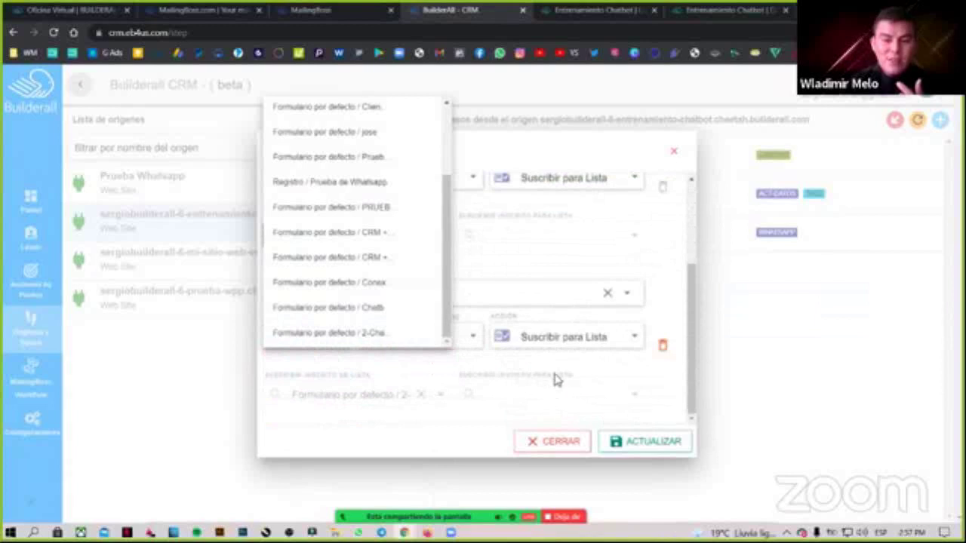
click(349, 237)
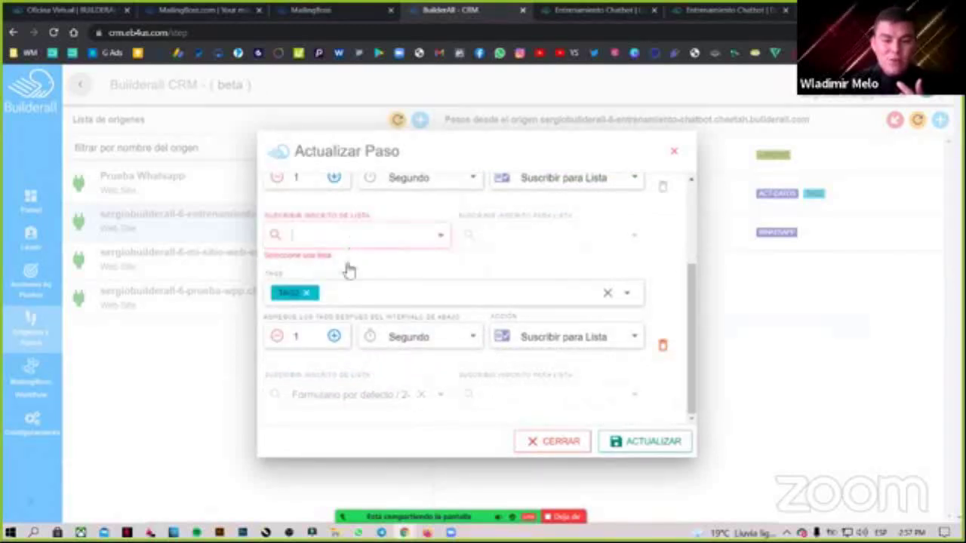
click(360, 486)
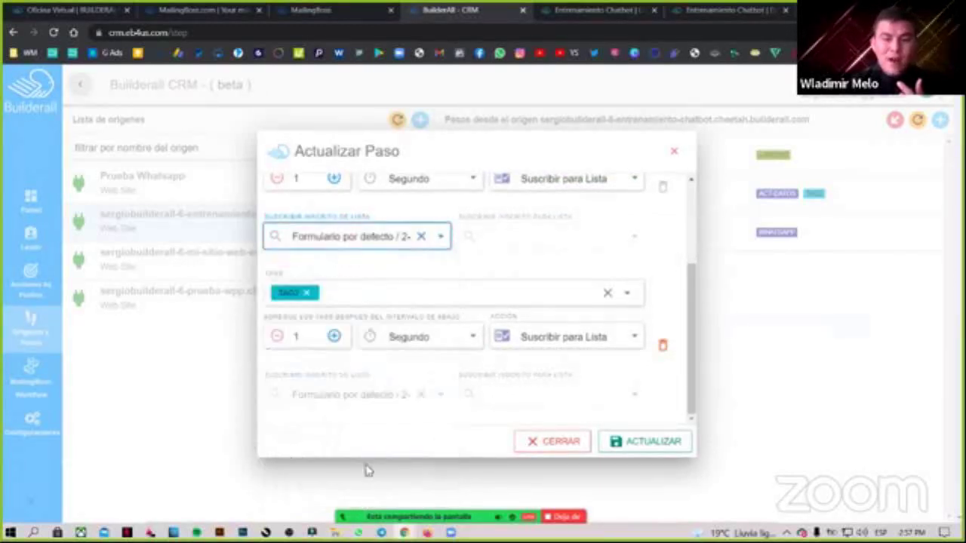
Review the forms lists and step rows, then close the step settings with CERRAR.
scroll(487, 305, up, 1)
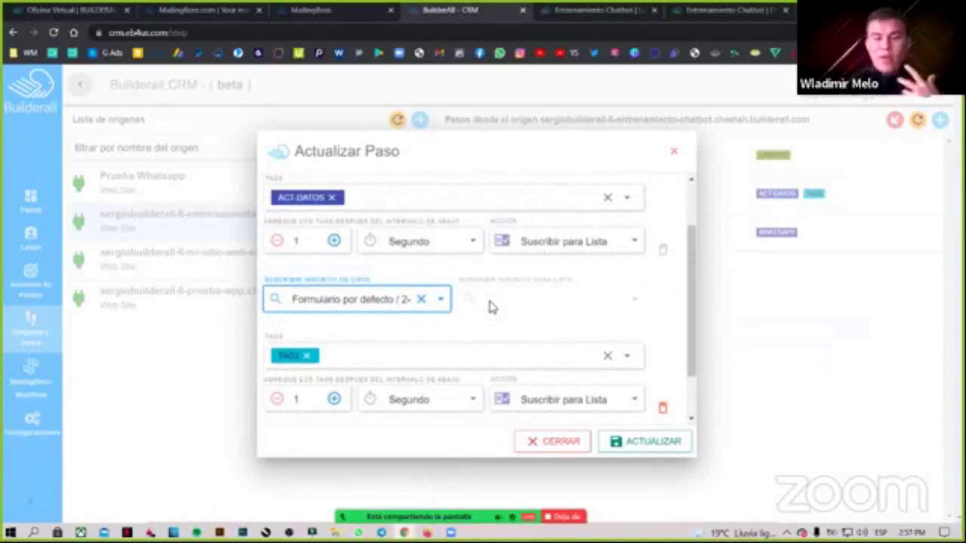
click(367, 304)
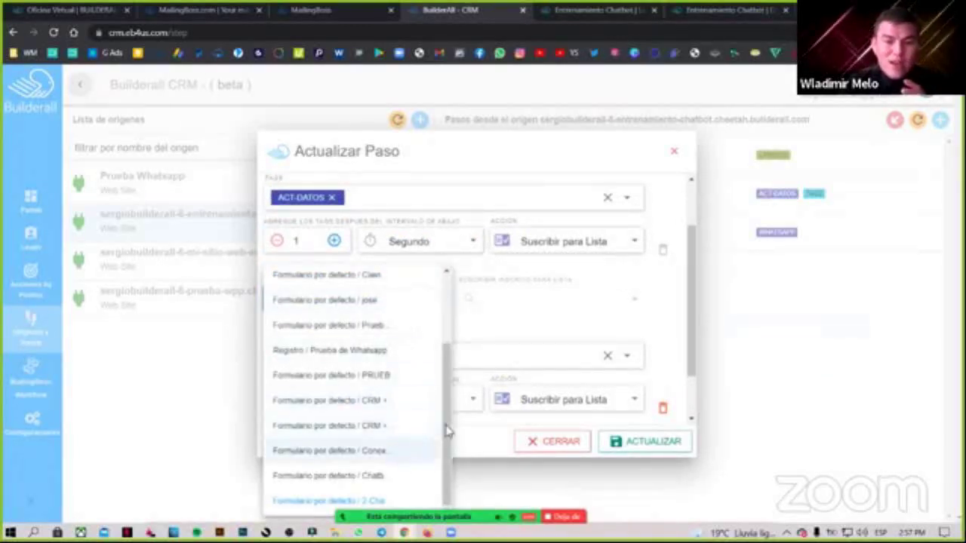
scroll(451, 354, up, 3)
scroll(447, 445, down, 2)
scroll(446, 471, down, 1)
scroll(445, 343, up, 3)
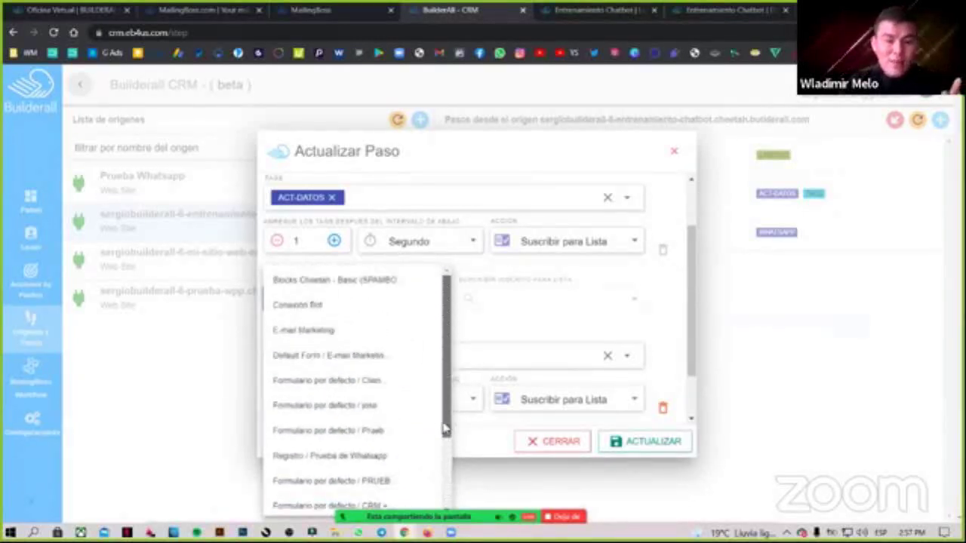
scroll(445, 429, down, 3)
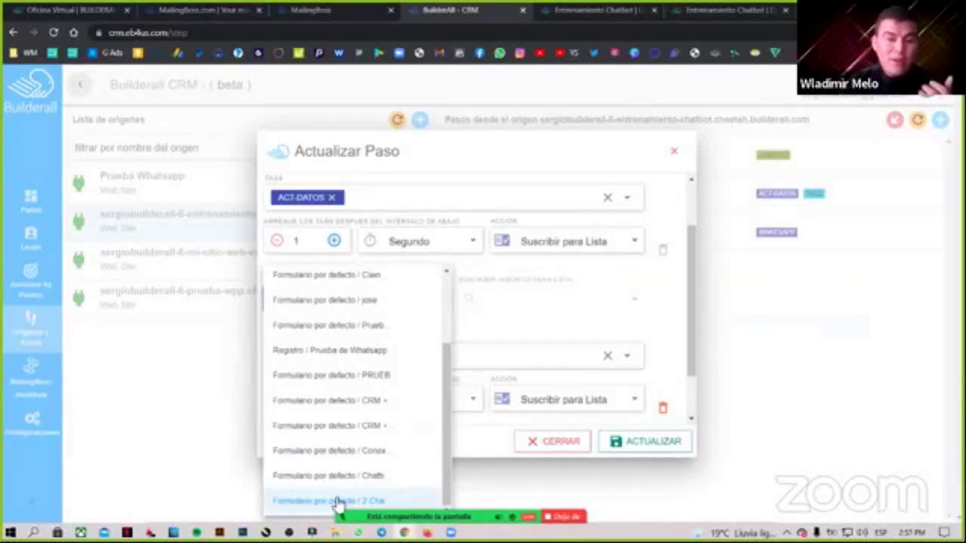
scroll(340, 430, up, 2)
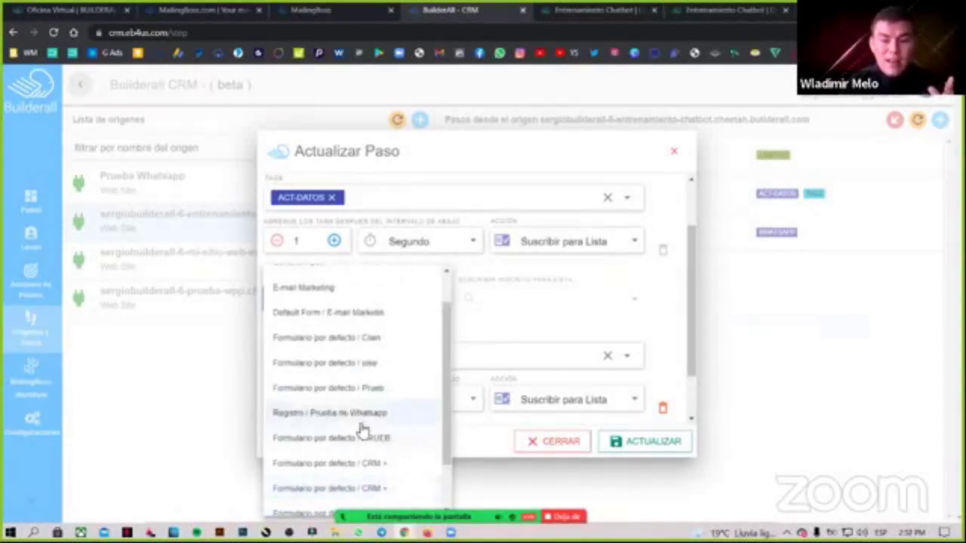
scroll(347, 434, up, 2)
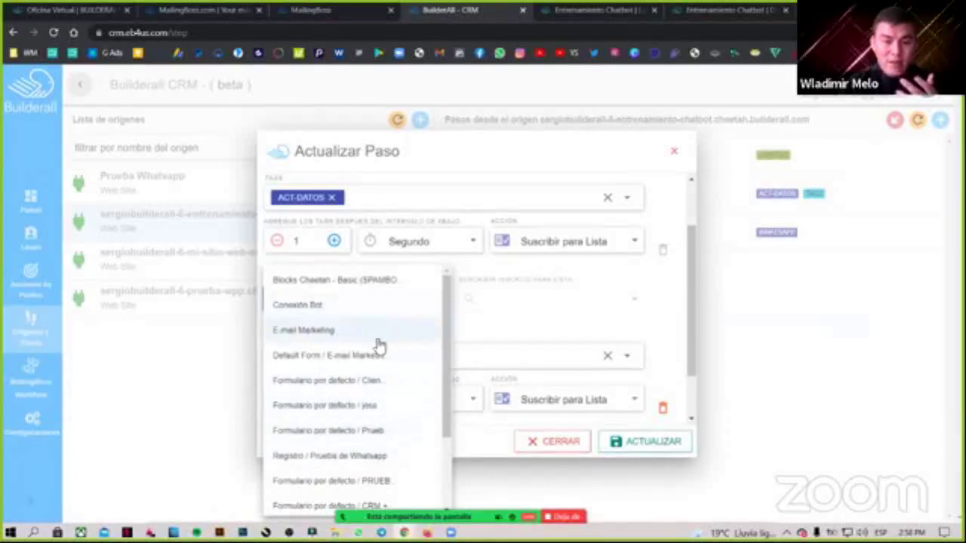
scroll(343, 430, down, 1)
scroll(339, 435, down, 1)
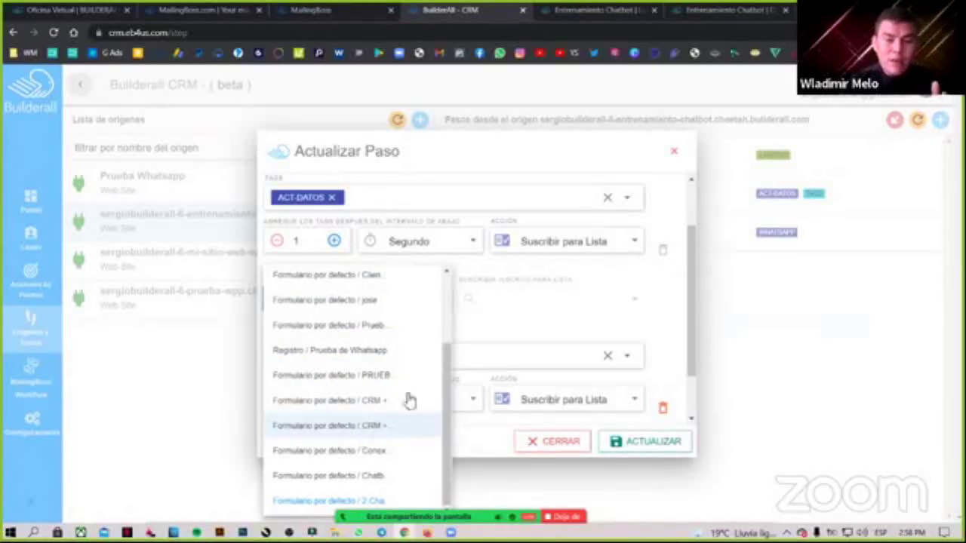
click(507, 324)
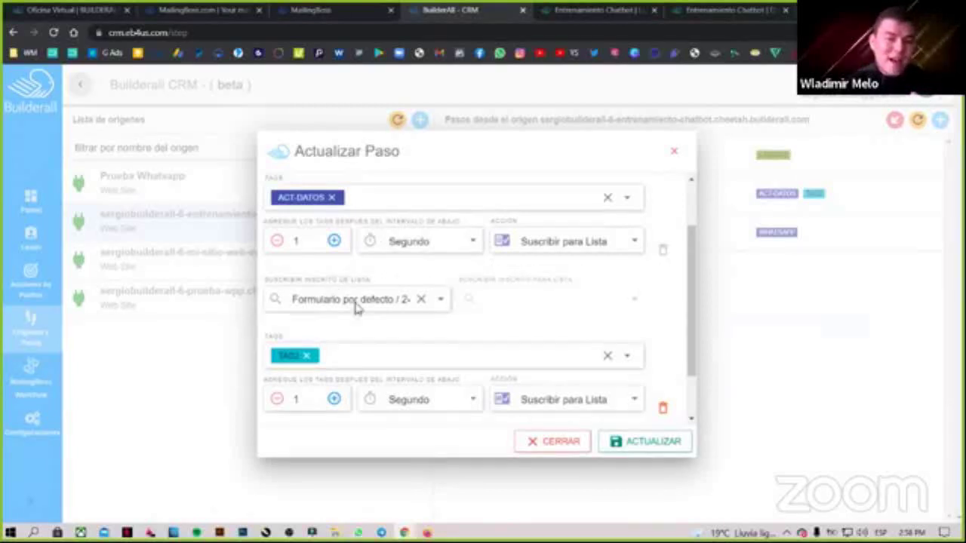
scroll(358, 306, up, 1)
scroll(383, 317, down, 2)
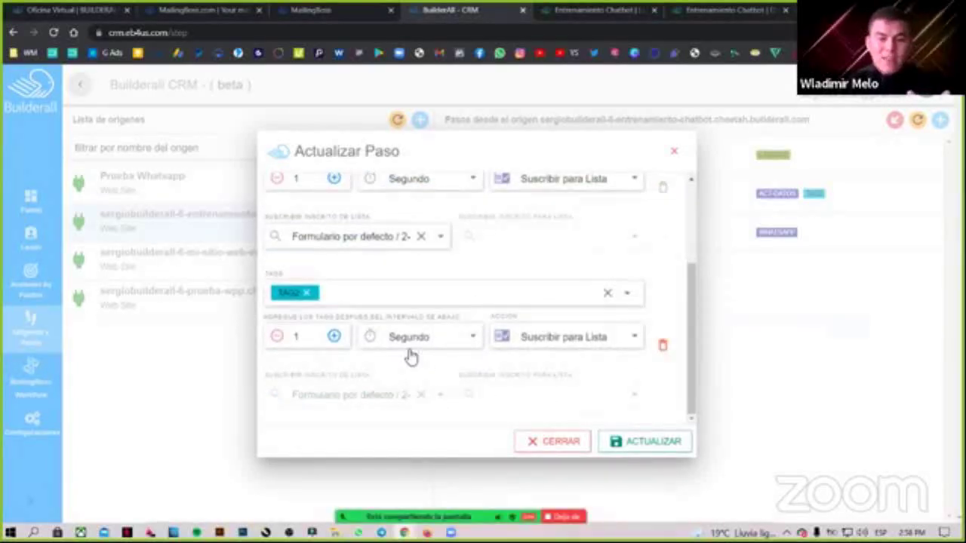
scroll(355, 345, up, 1)
scroll(422, 377, down, 1)
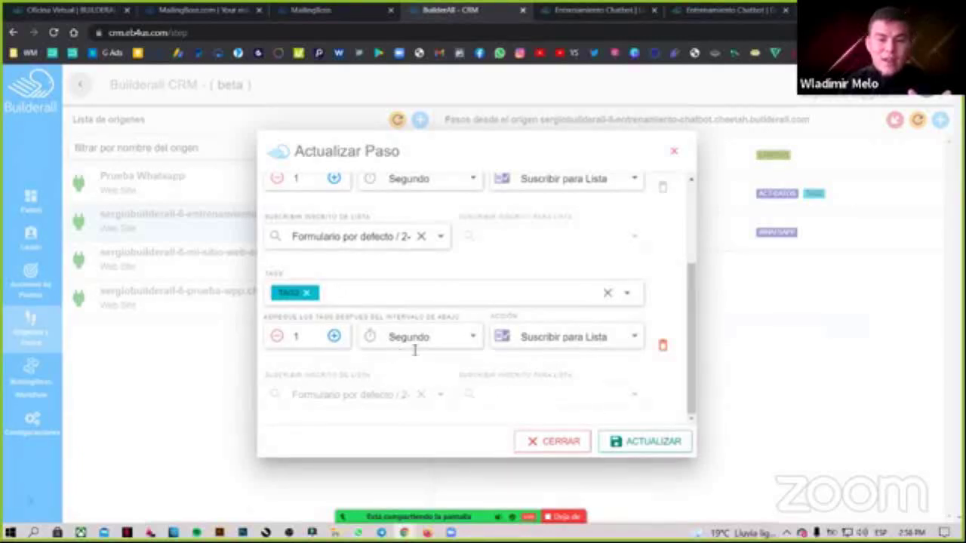
scroll(468, 392, up, 2)
click(551, 443)
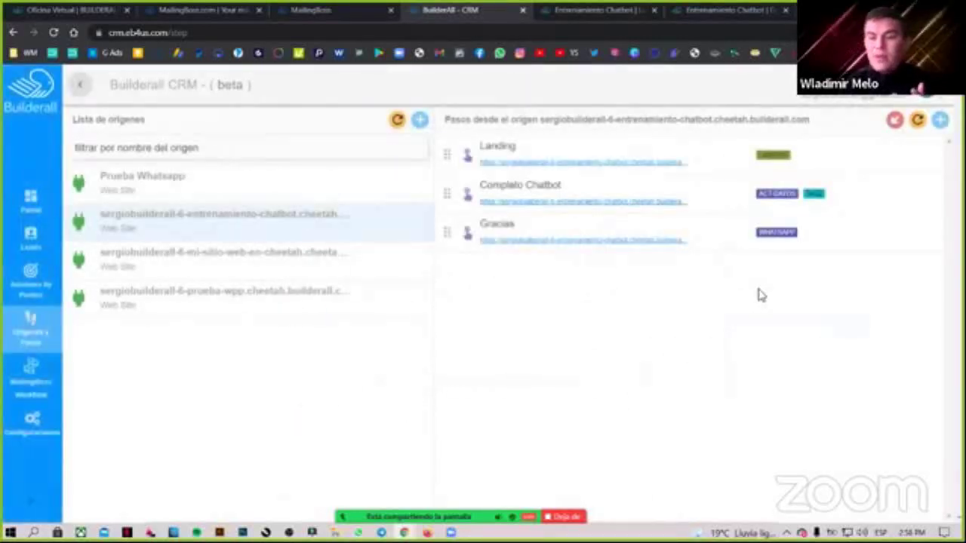
In MailingBoss, go to Suscriptores > Listas and open the 2-Chatbot + Wapp card's options.
click(374, 7)
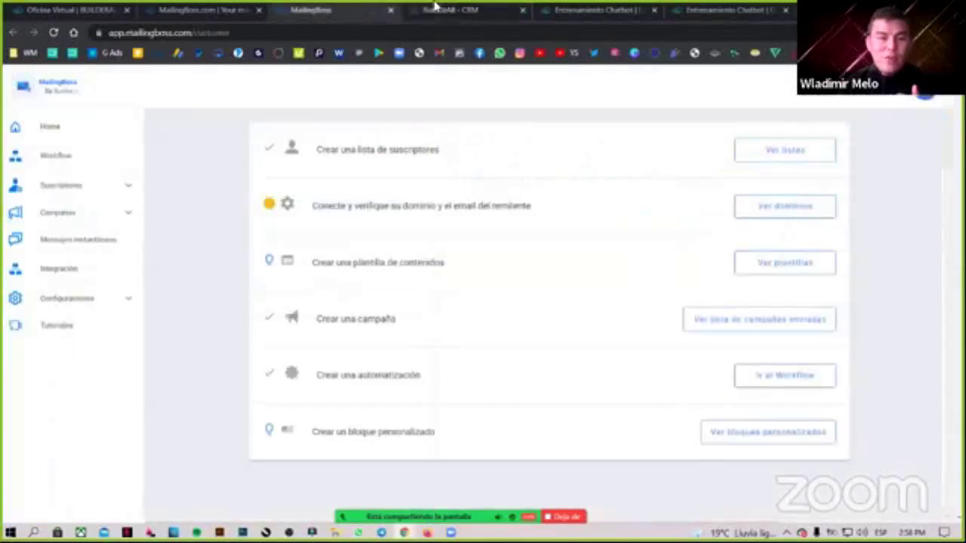
click(84, 194)
click(60, 211)
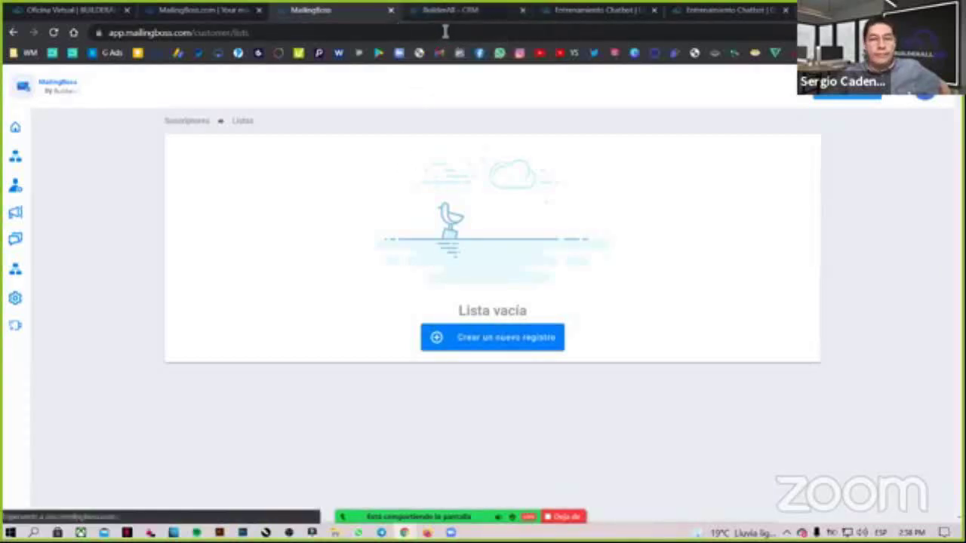
scroll(868, 328, down, 3)
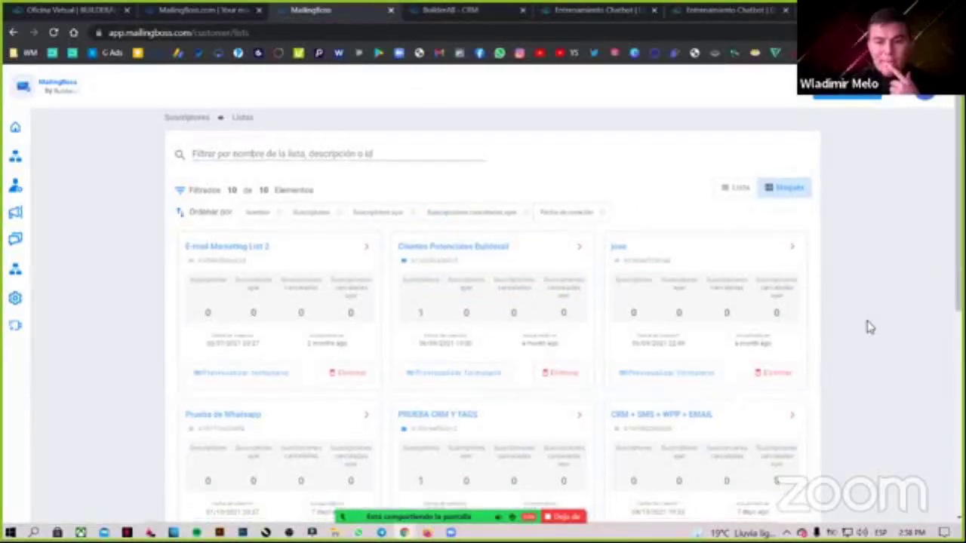
scroll(860, 398, down, 3)
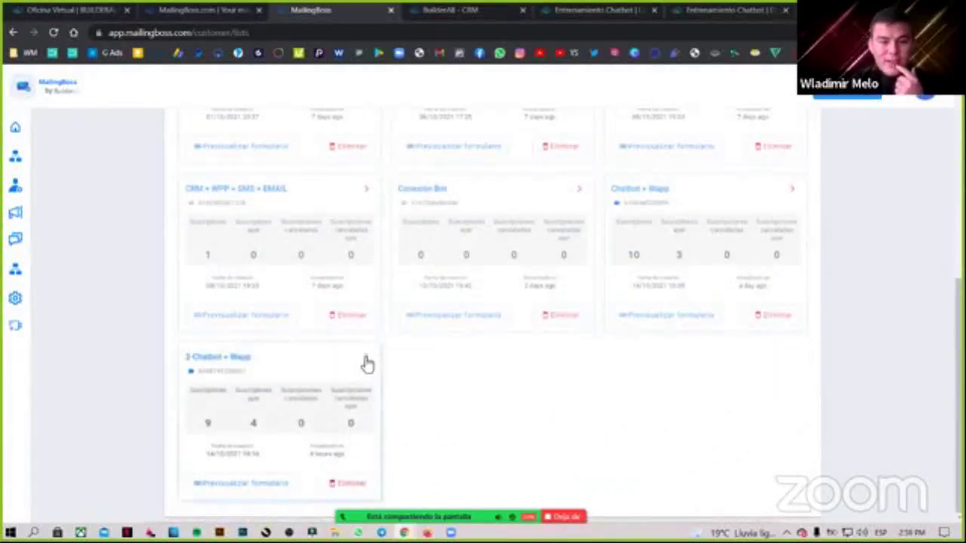
click(372, 360)
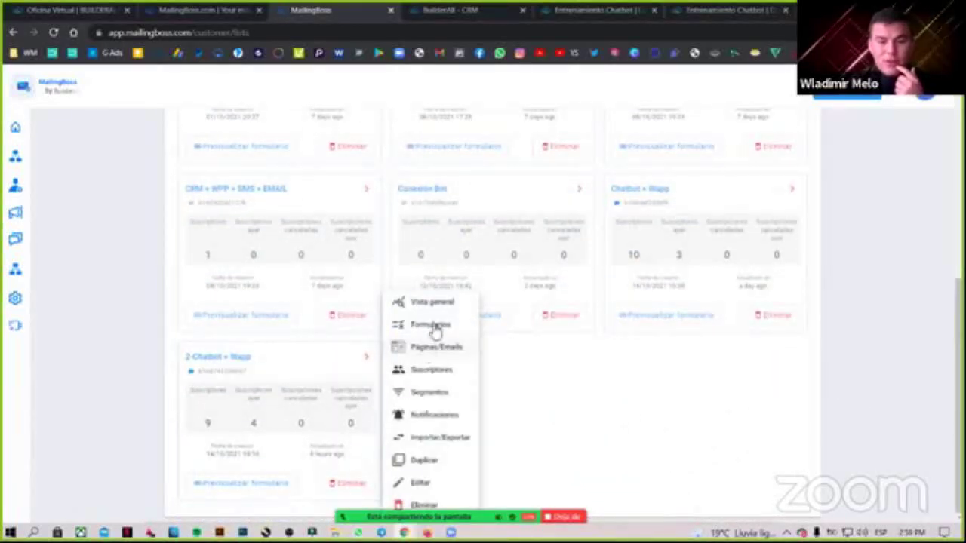
List the 2-Chatbot + Wapp subscribers and highlight the oldest lead's 'Sin confirmar' status.
click(438, 371)
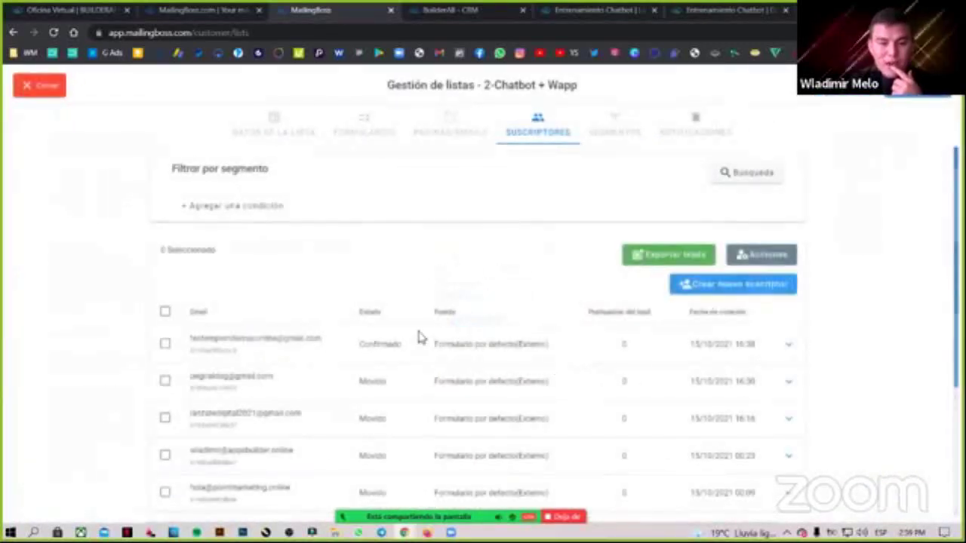
scroll(441, 328, down, 5)
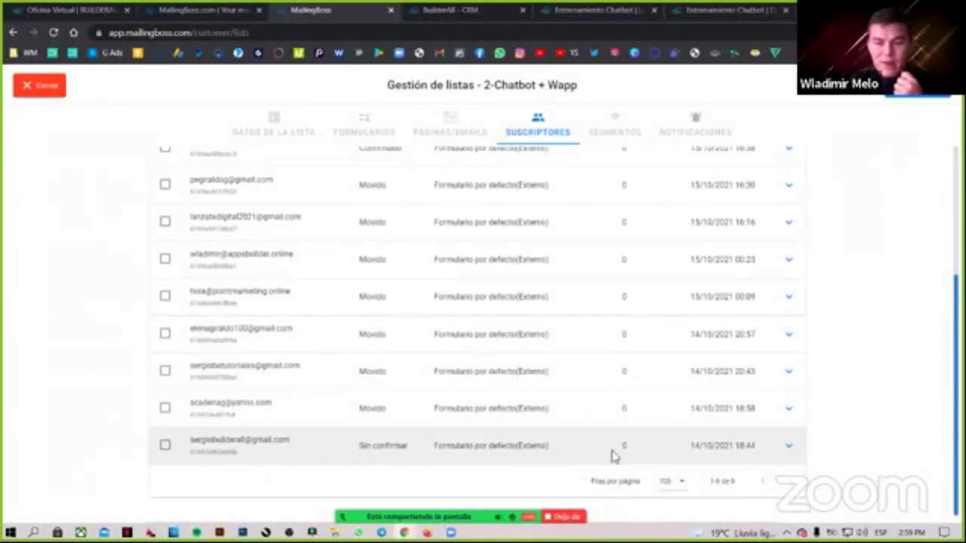
click(787, 448)
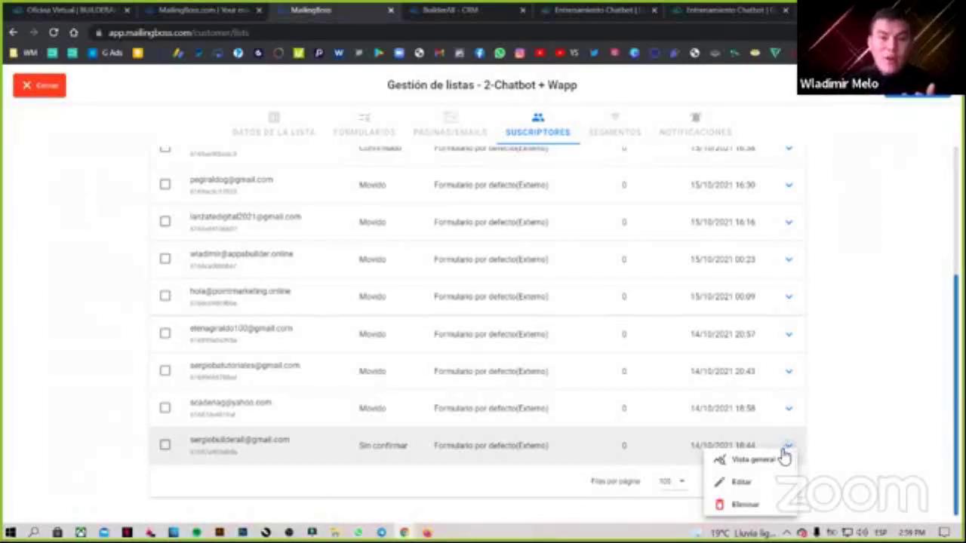
key(ctrl+9)
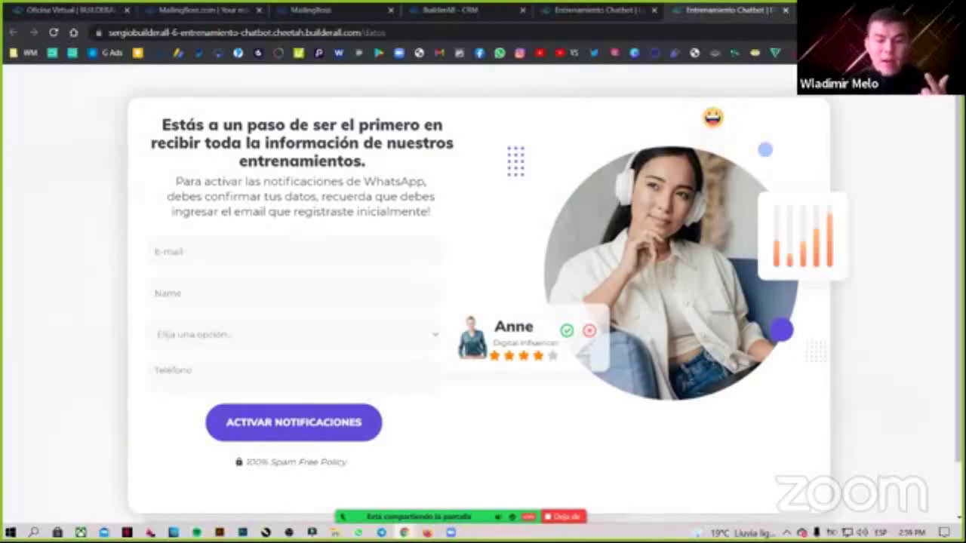
click(406, 8)
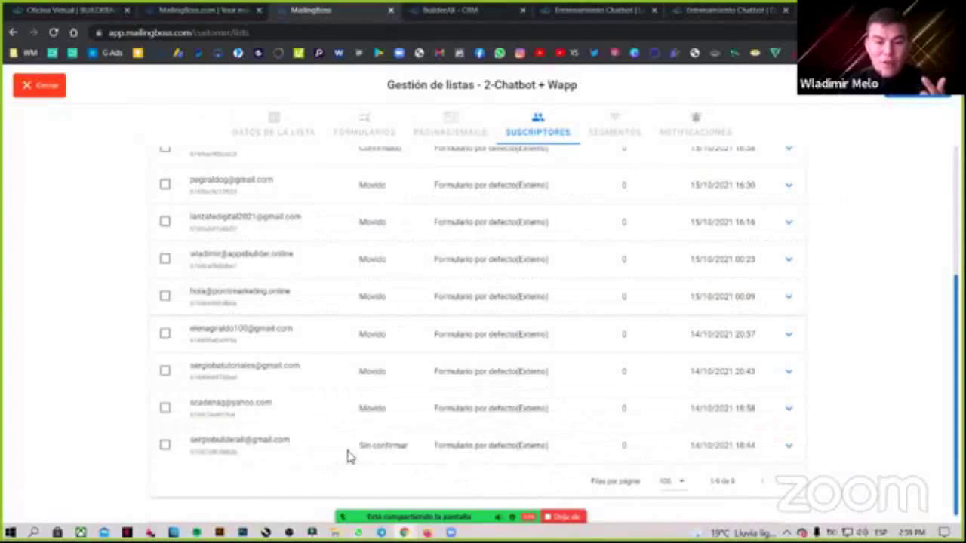
drag(360, 446, 408, 451)
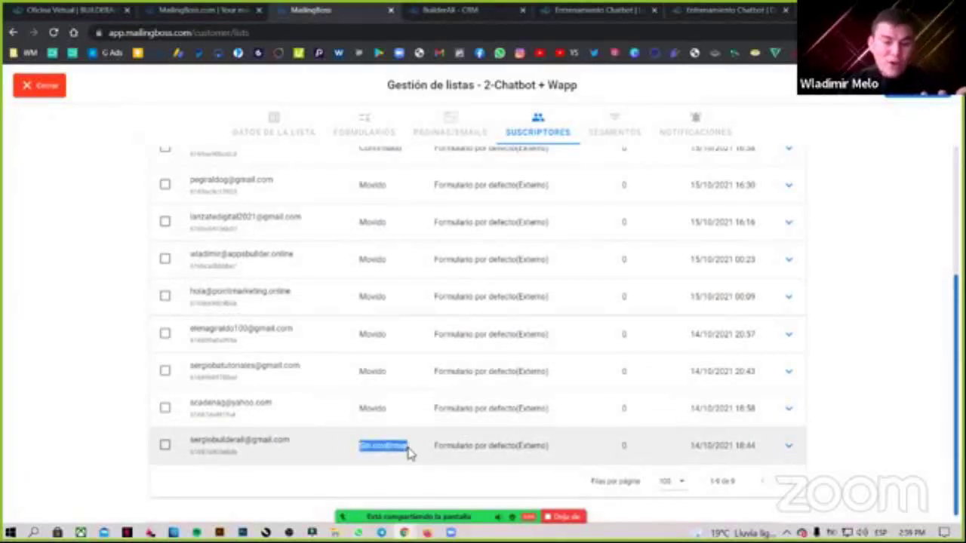
click(408, 451)
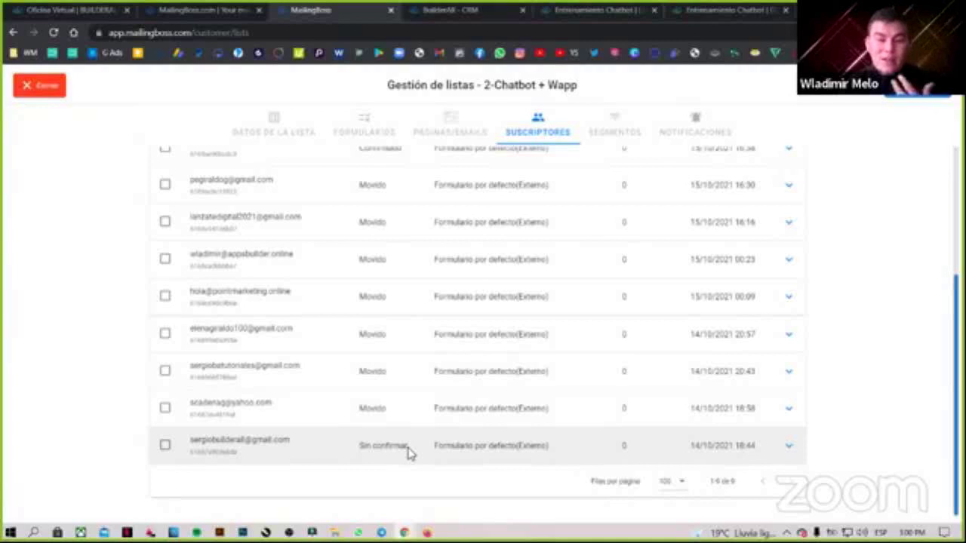
Check the unconfirmed lead's Vista general, then close back to the Listas grid.
click(788, 451)
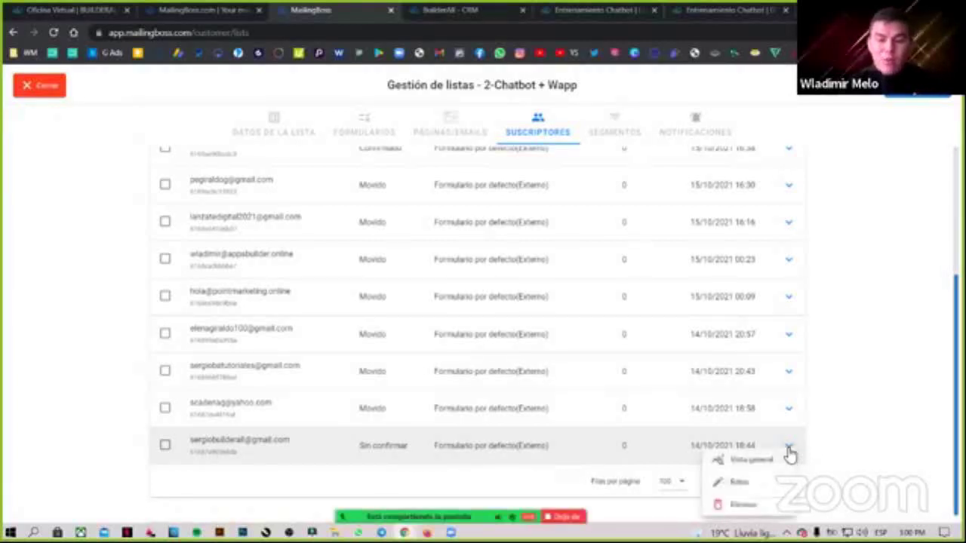
click(736, 459)
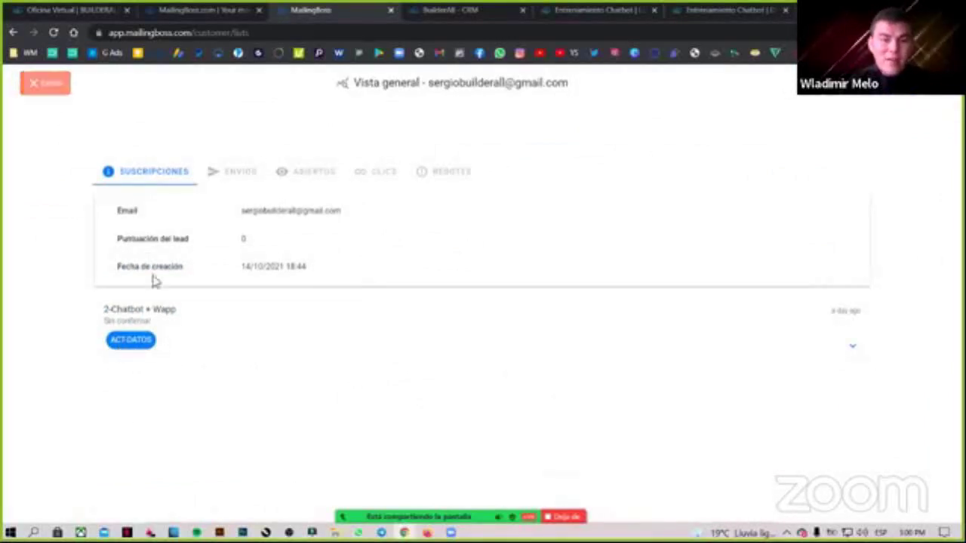
drag(168, 327, 117, 323)
click(58, 92)
scroll(826, 294, up, 2)
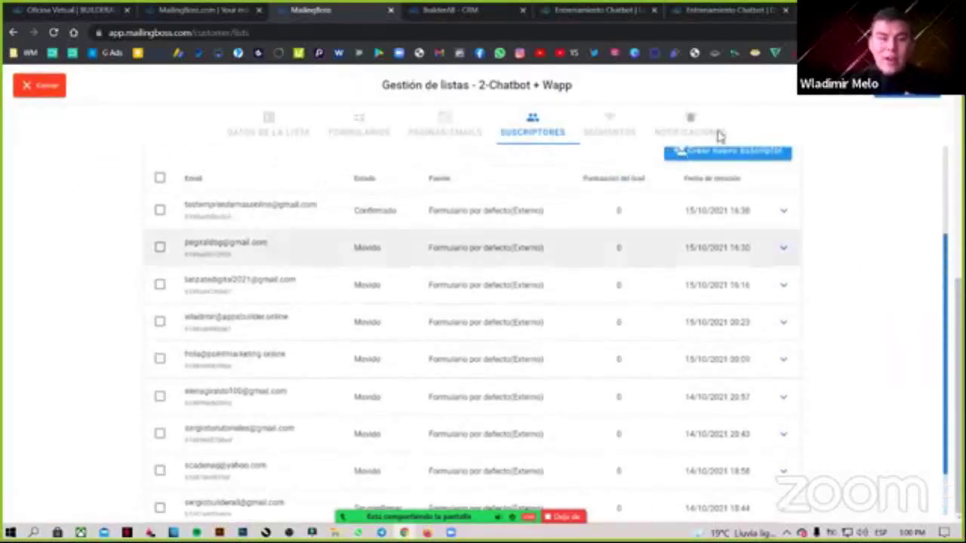
click(30, 91)
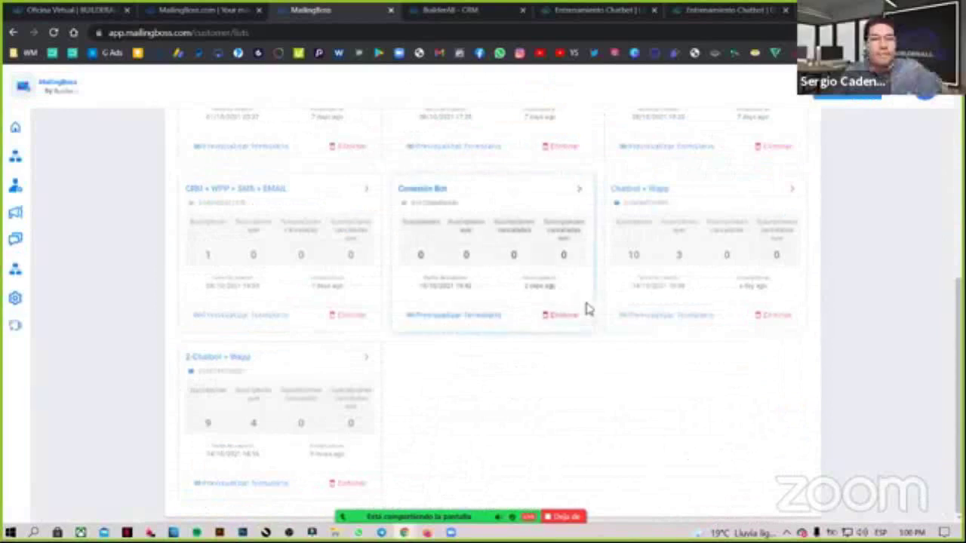
Open the 2-Chatbot + Wapp subscribers and edit the last, unconfirmed lead.
click(793, 190)
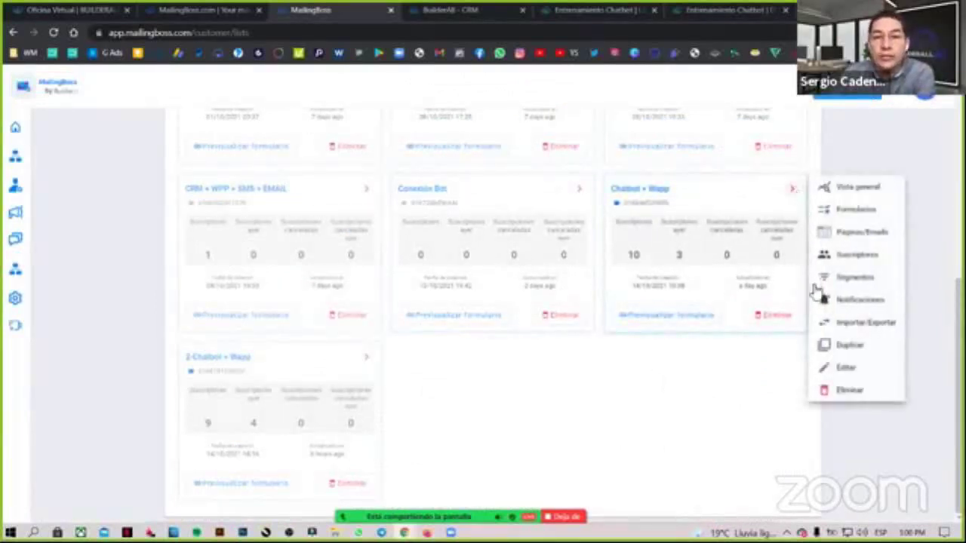
click(367, 359)
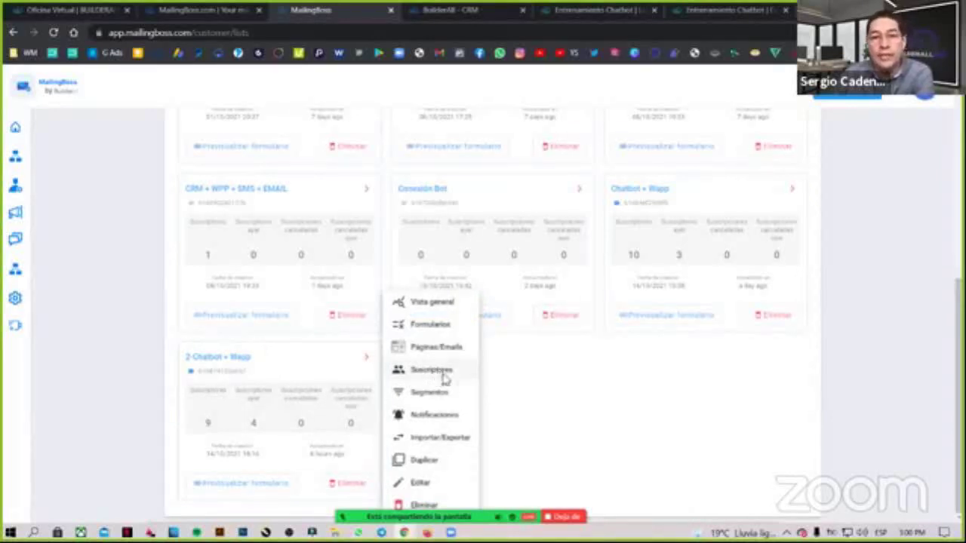
click(461, 374)
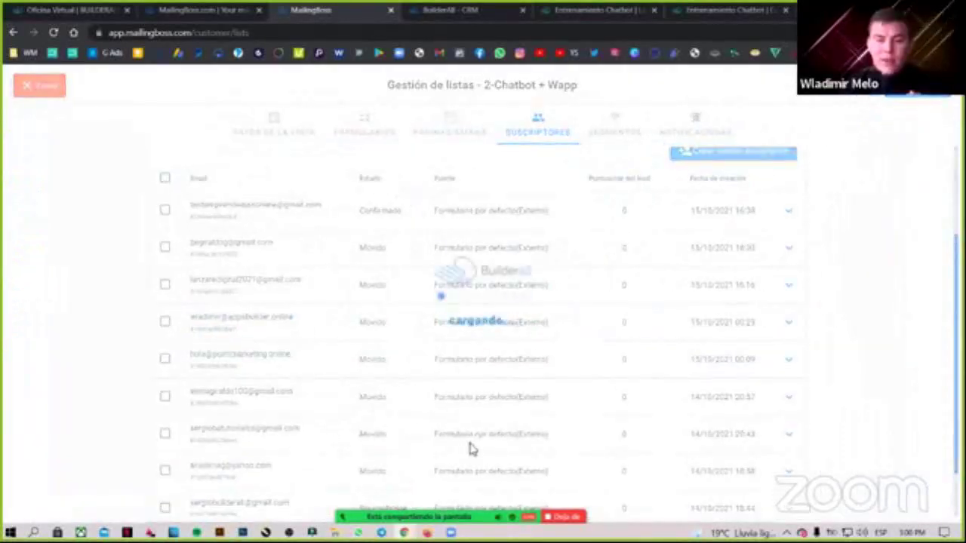
scroll(517, 439, down, 2)
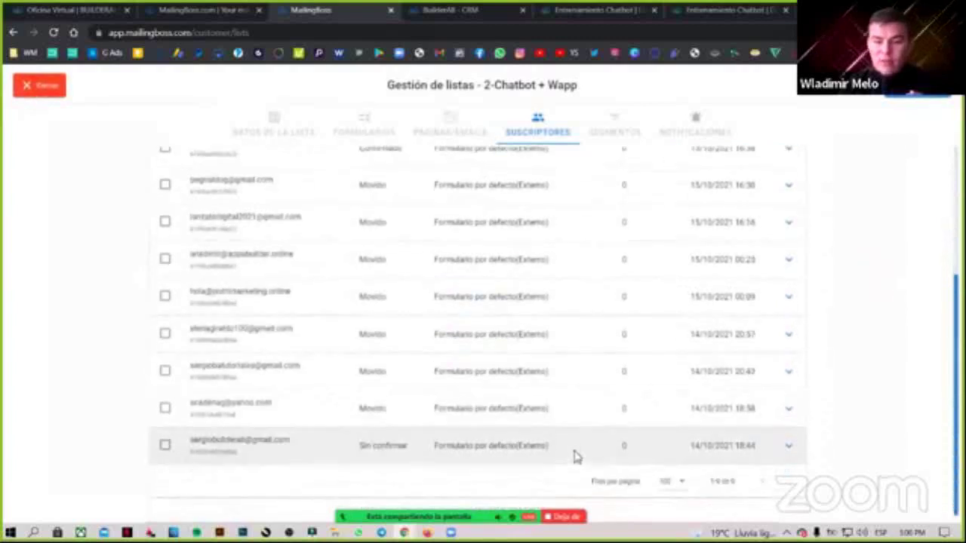
click(786, 446)
click(741, 481)
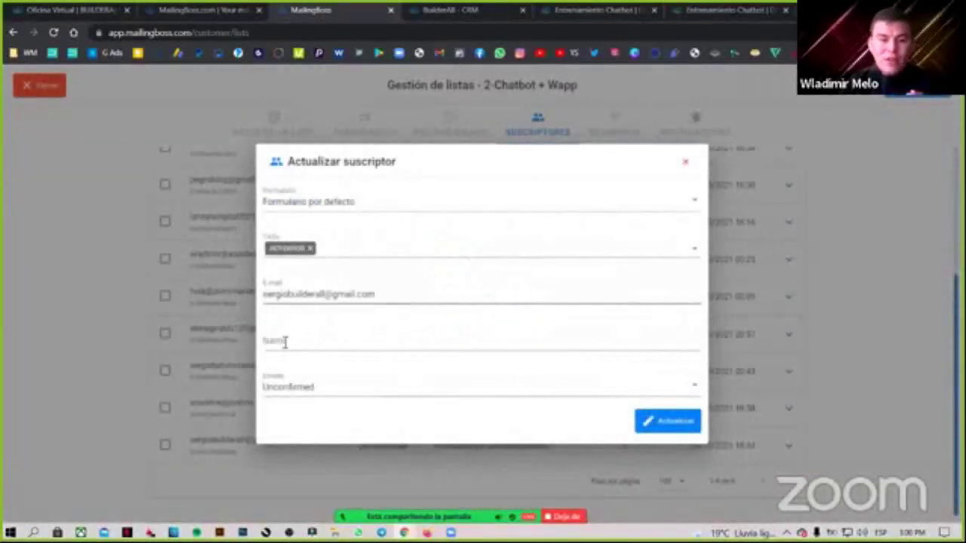
Inspect the lead's fields unchanged, close the editor and return to the Builderall CRM steps.
click(311, 341)
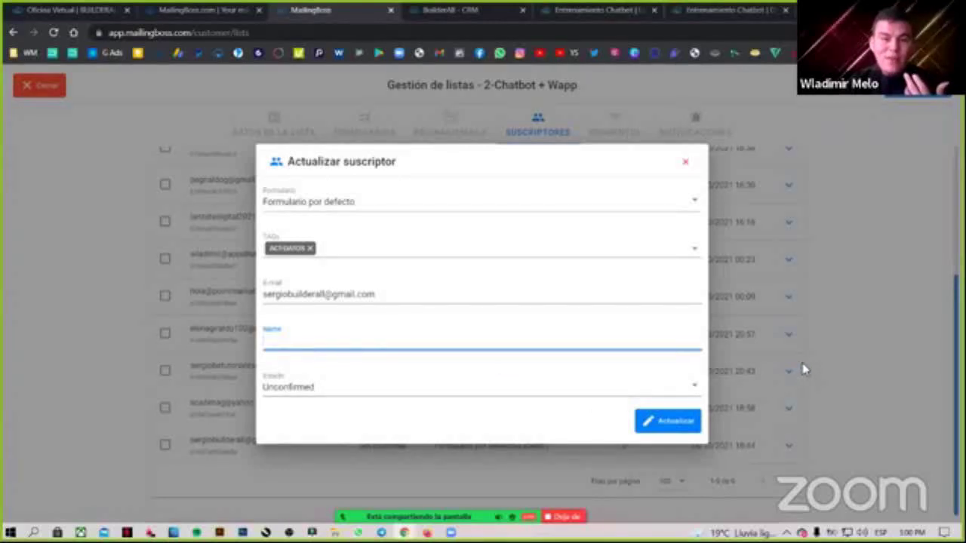
click(100, 163)
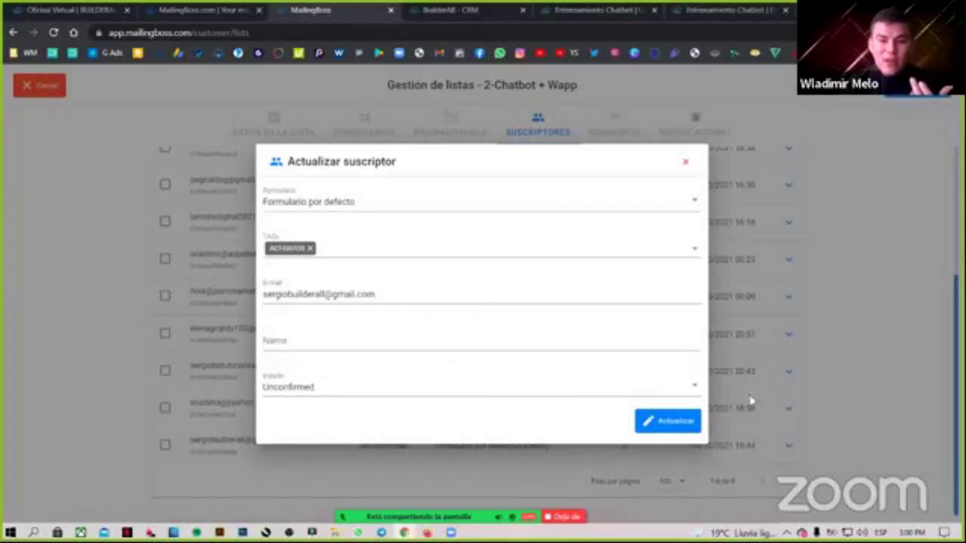
click(685, 167)
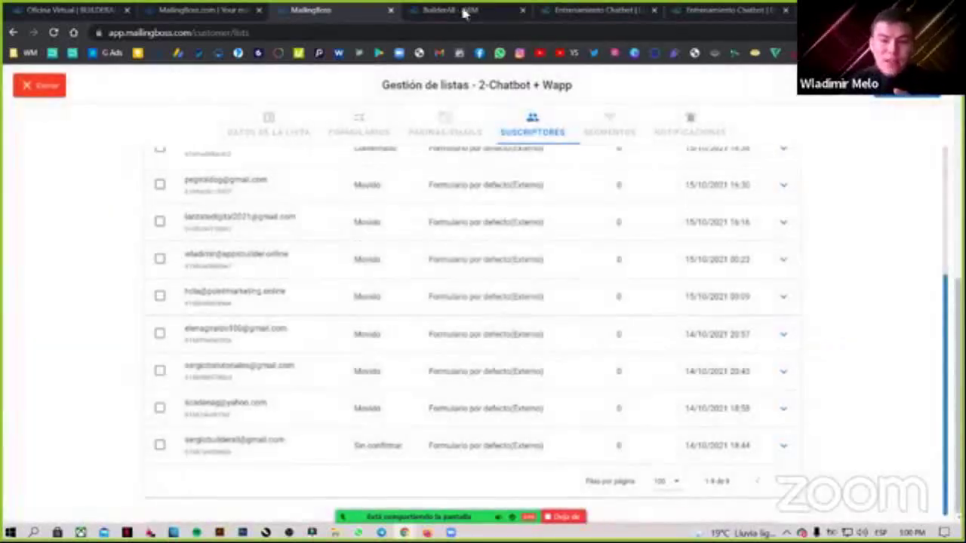
click(462, 10)
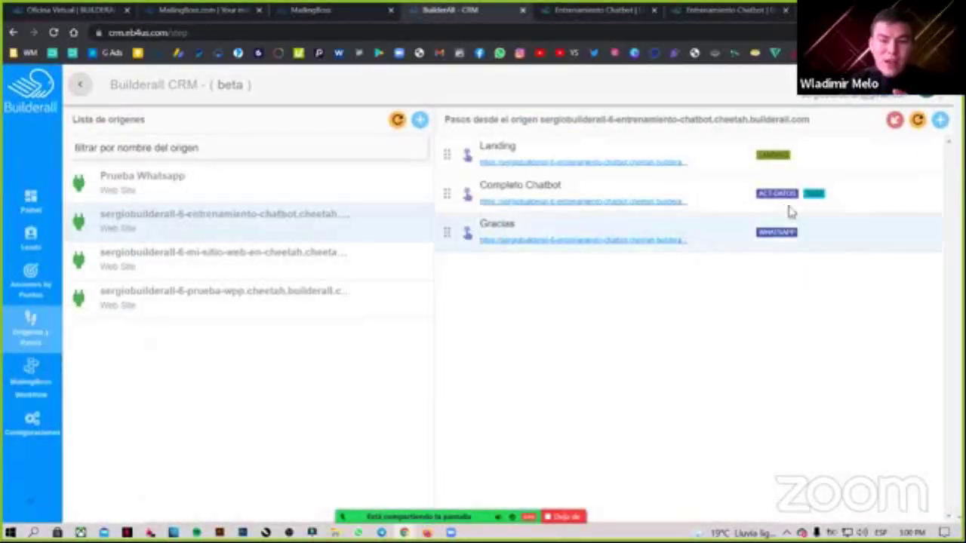
Check Completo Chatbot's tag settings against the landing page's WhatsApp signup form, then close the settings.
click(521, 188)
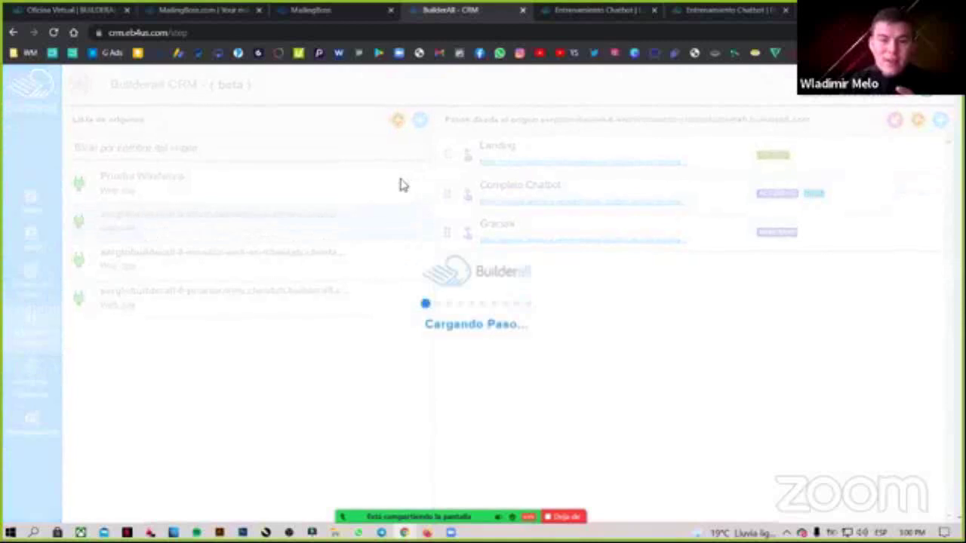
click(371, 191)
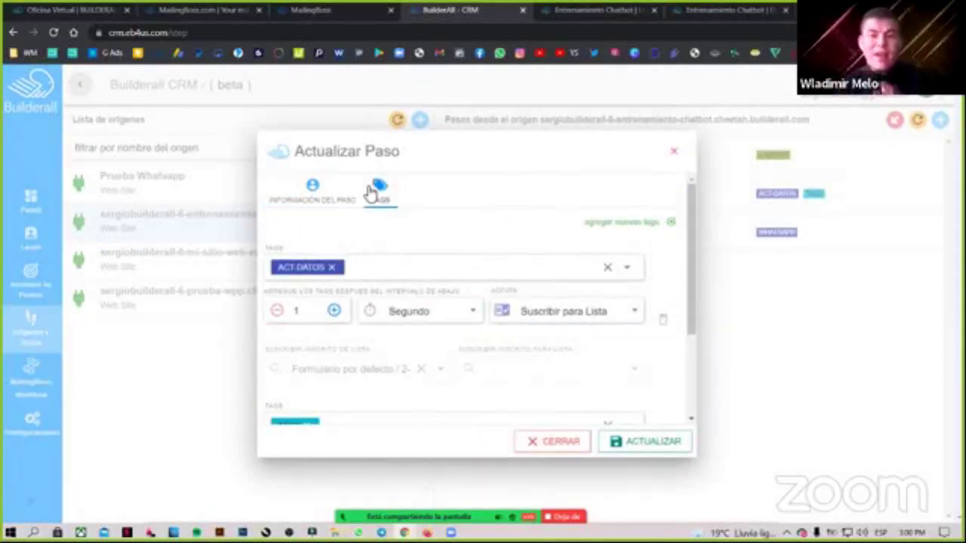
click(619, 10)
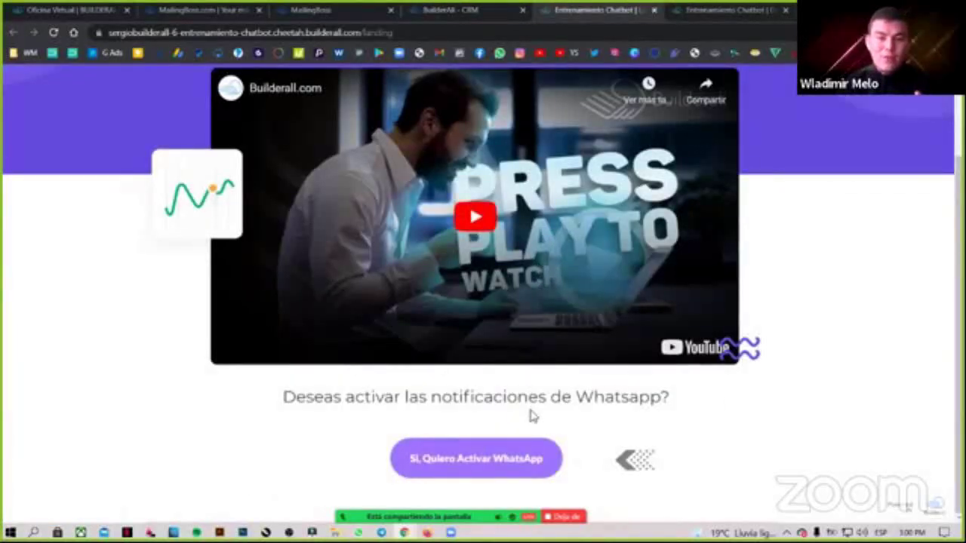
click(506, 470)
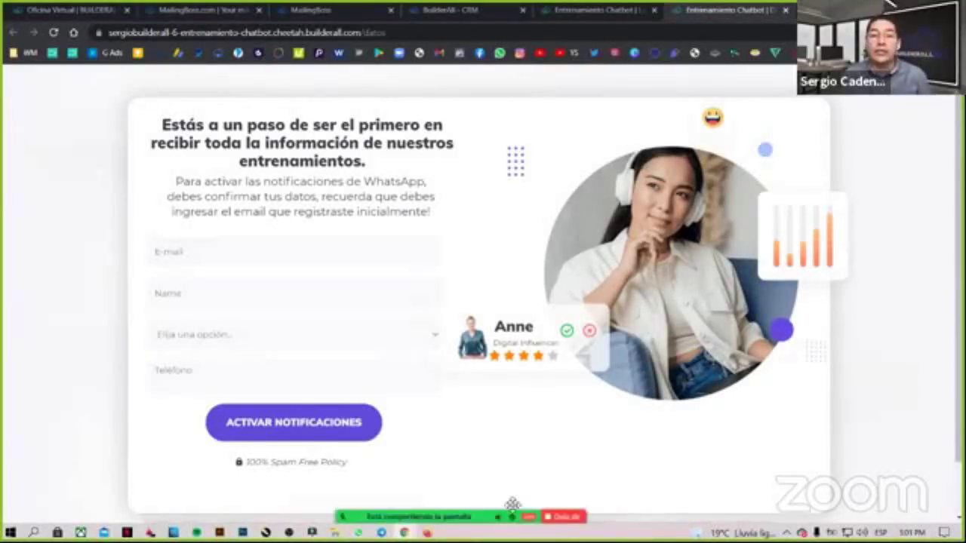
click(469, 8)
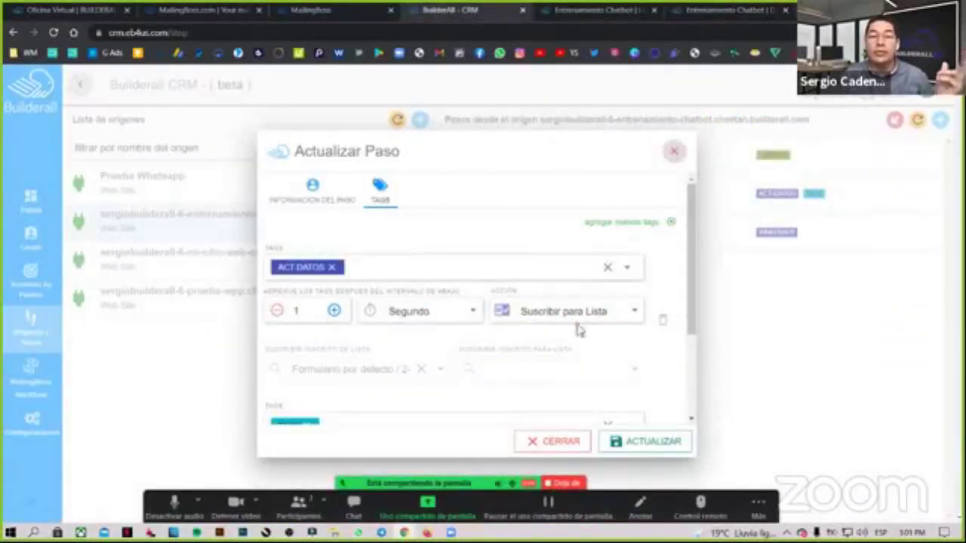
click(674, 151)
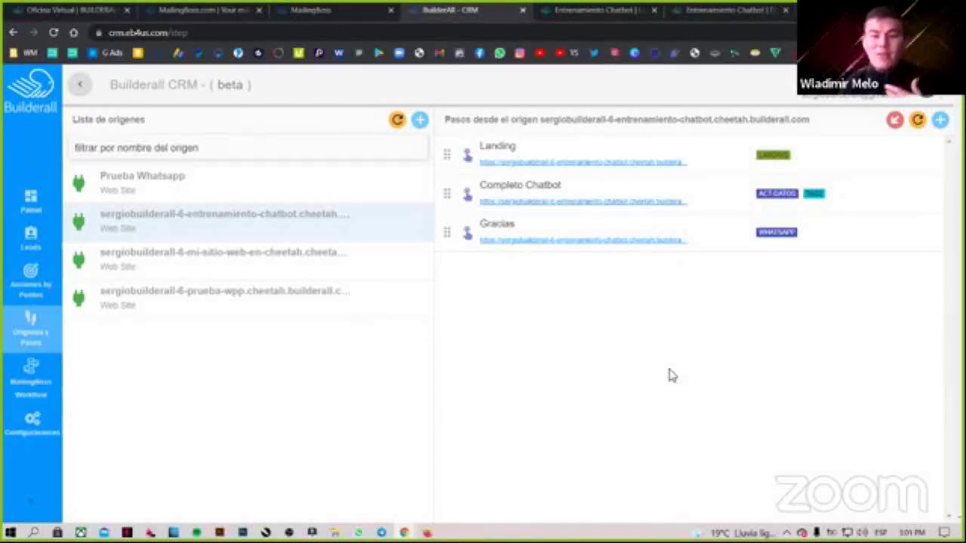
Open the MailingBoss subscriber lists and highlight the Chatbot + Wapp and 2-Chatbot + Wapp list names.
click(712, 9)
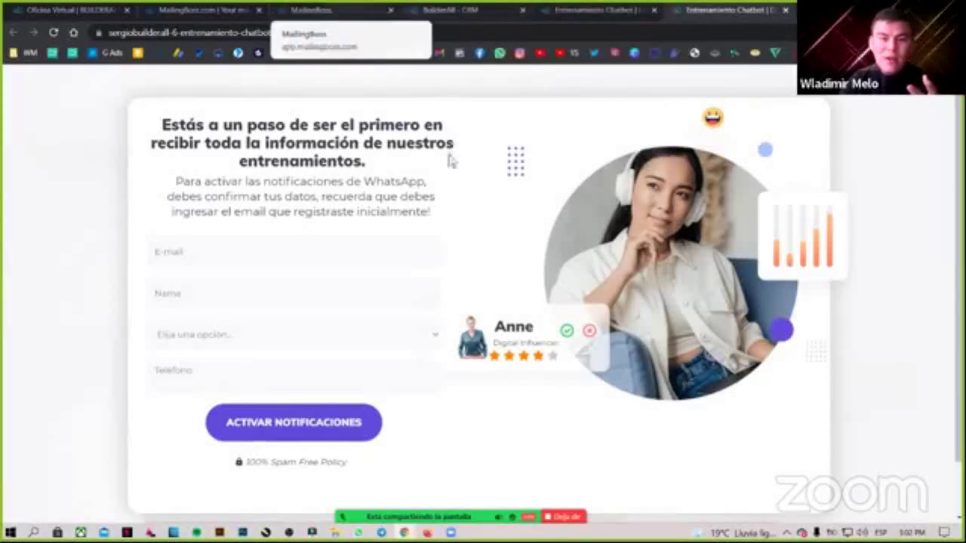
click(332, 10)
scroll(53, 102, up, 2)
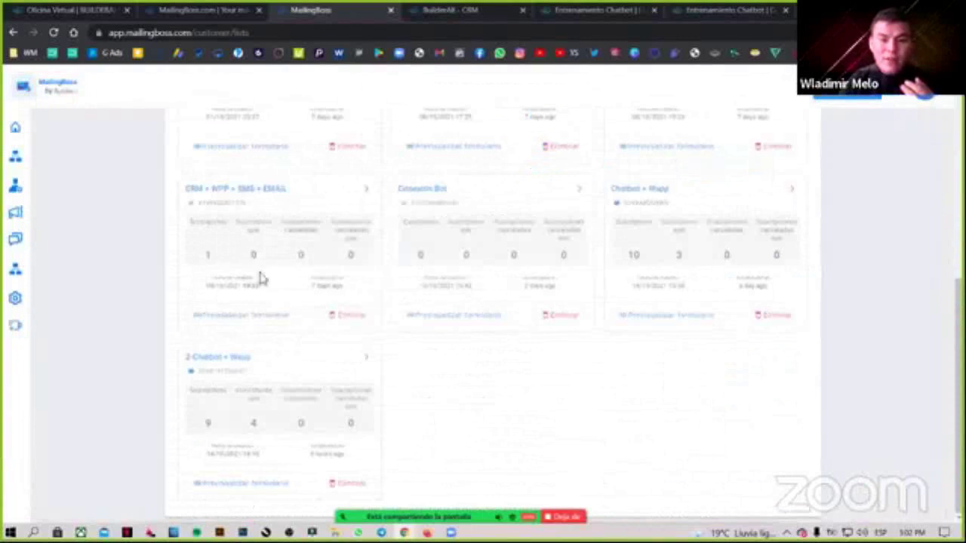
drag(611, 190, 683, 188)
click(513, 440)
drag(187, 357, 259, 360)
click(475, 407)
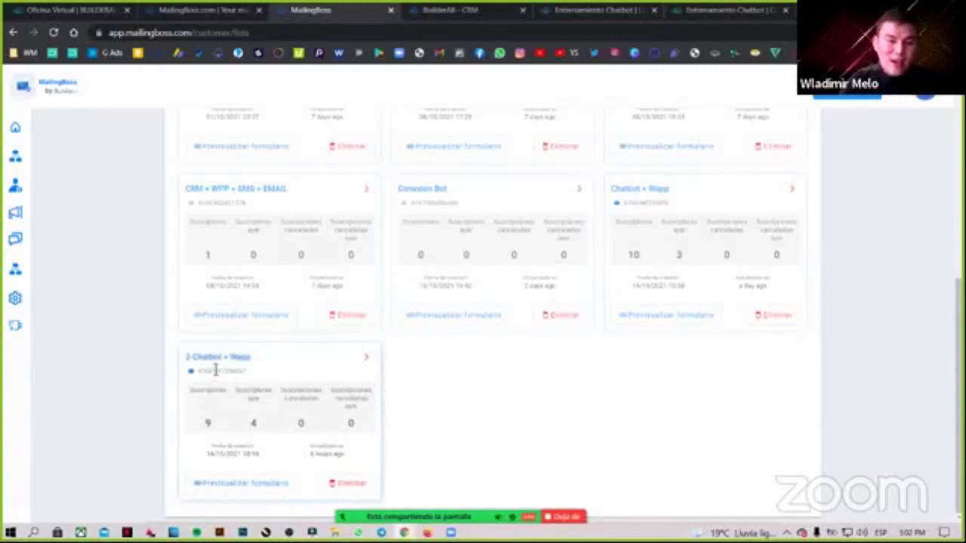
drag(182, 356, 261, 352)
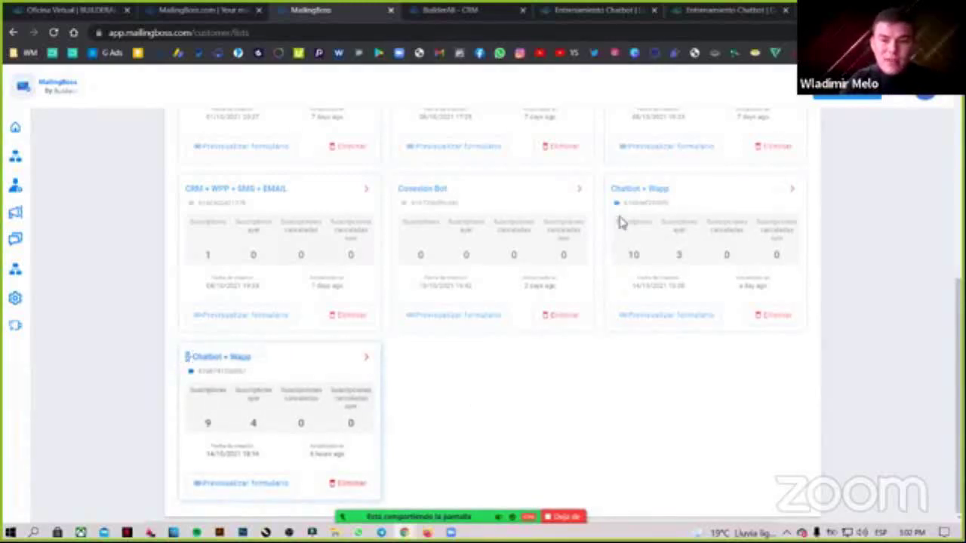
drag(611, 189, 681, 194)
click(656, 423)
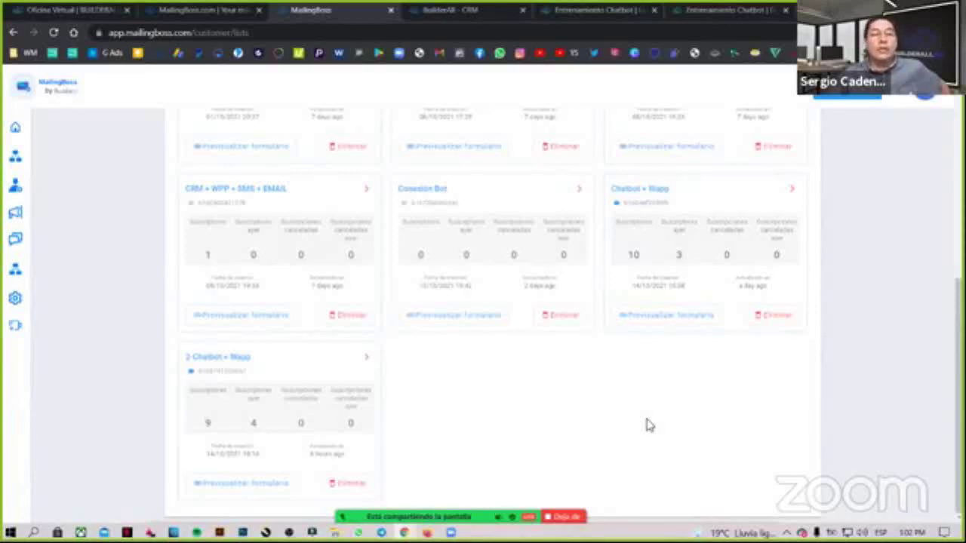
drag(186, 356, 255, 359)
click(448, 414)
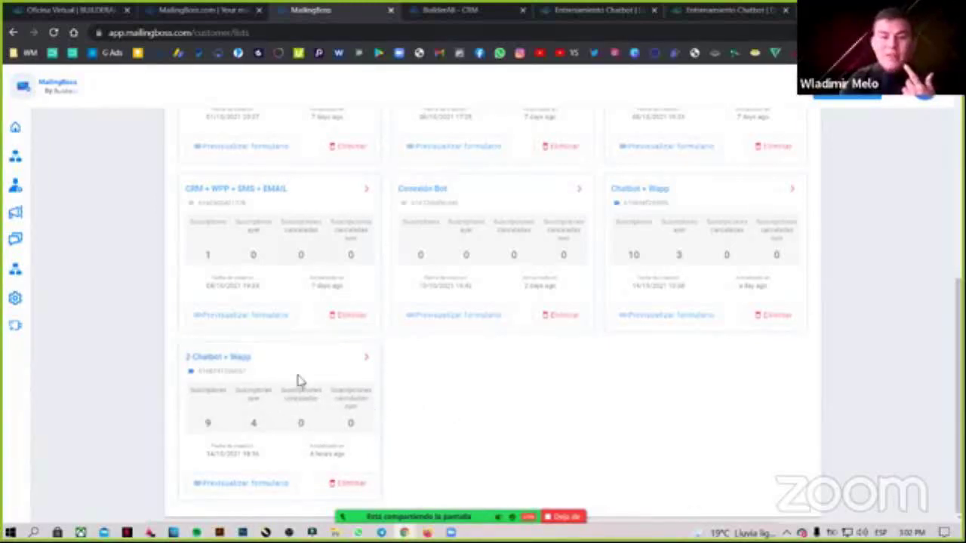
Glance at the WhatsApp signup page and the CRM, then re-highlight Chatbot + Wapp in MailingBoss.
click(673, 9)
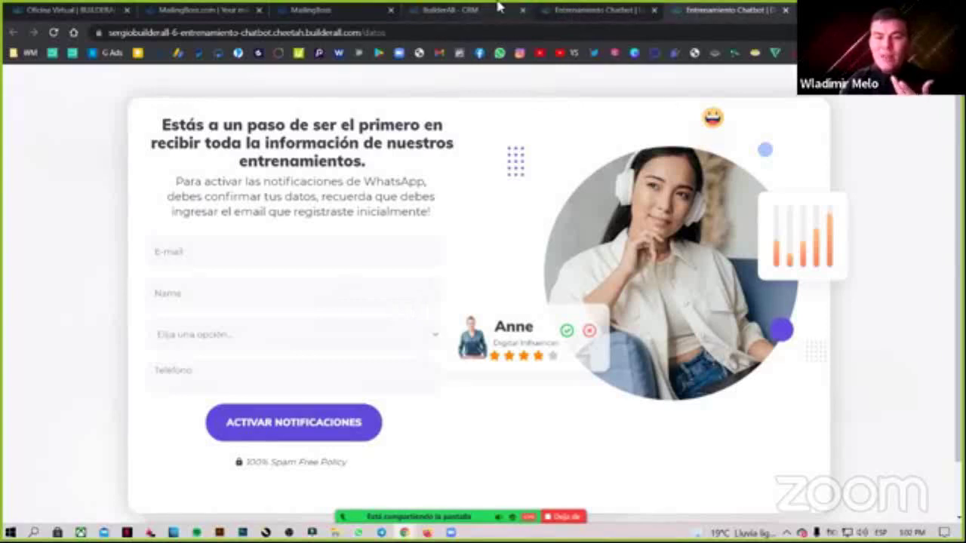
key(ctrl+4)
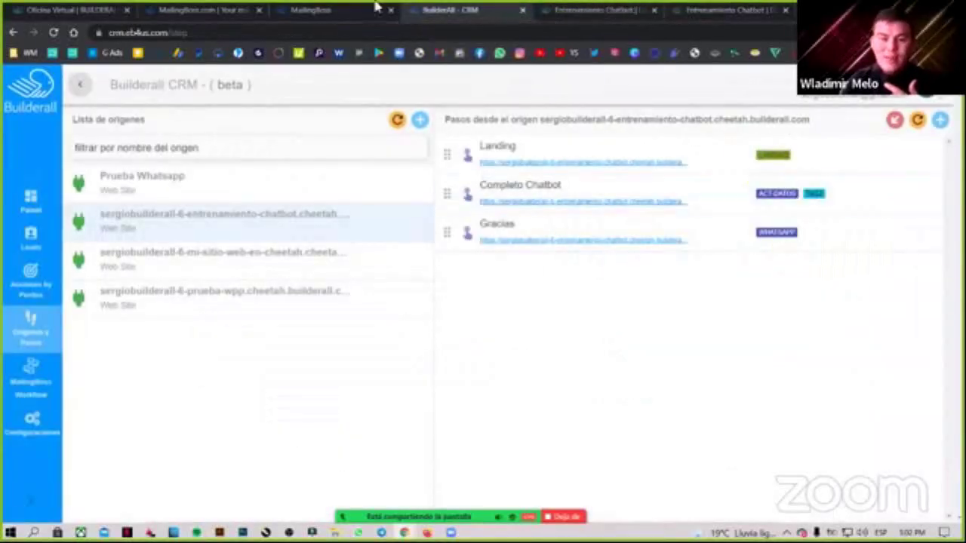
key(ctrl+3)
drag(611, 189, 668, 190)
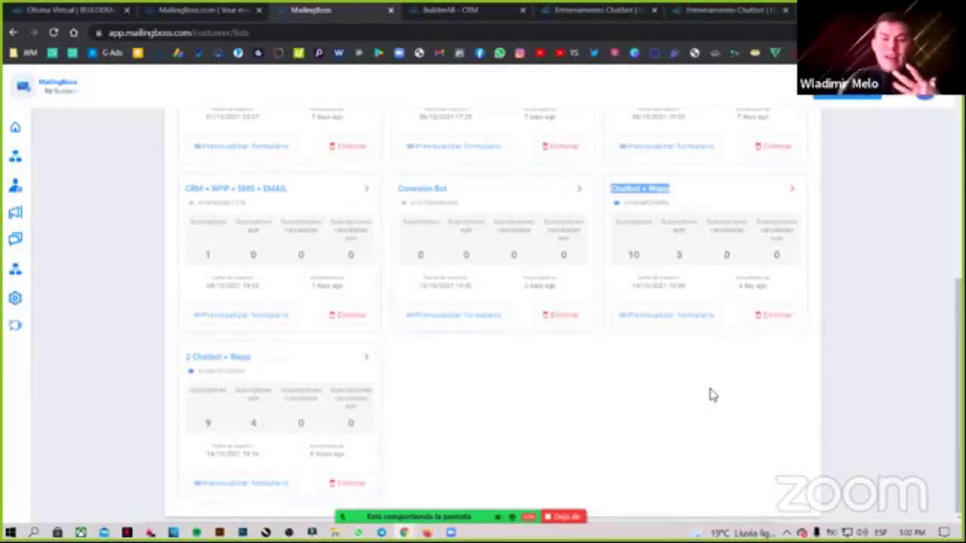
Re-highlight the Chatbot + Wapp list (10 subscribers) in MailingBoss, then go back to the CRM tab.
scroll(772, 334, up, 2)
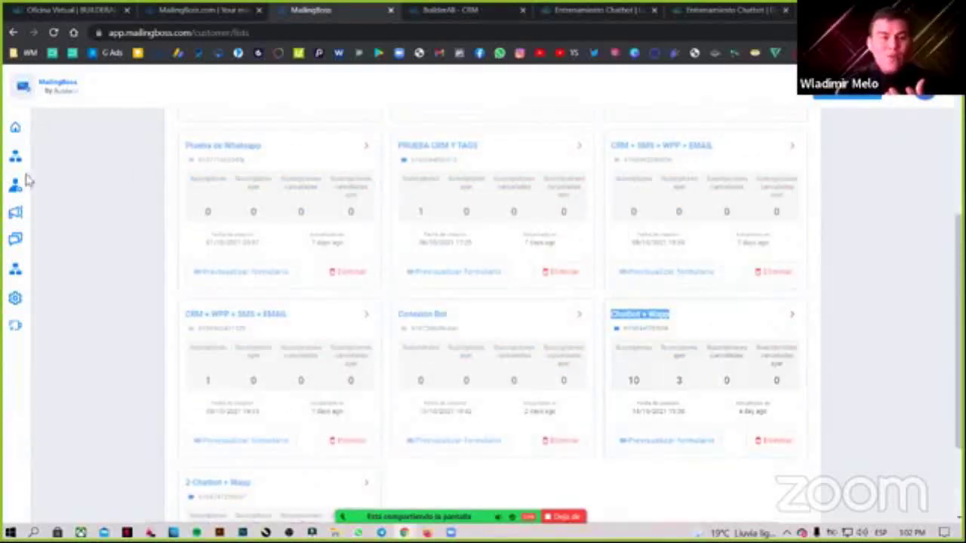
mouse_move(71, 160)
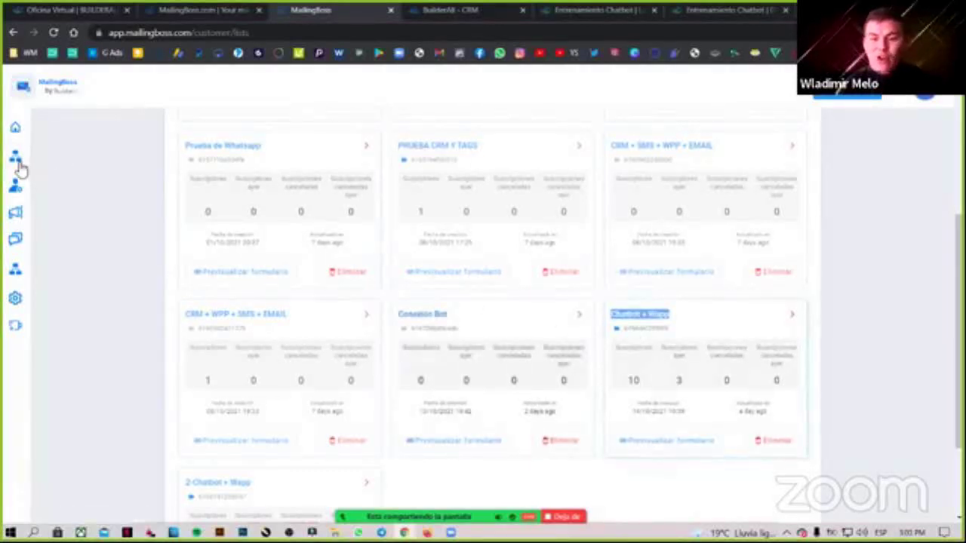
click(673, 318)
drag(670, 316, 616, 321)
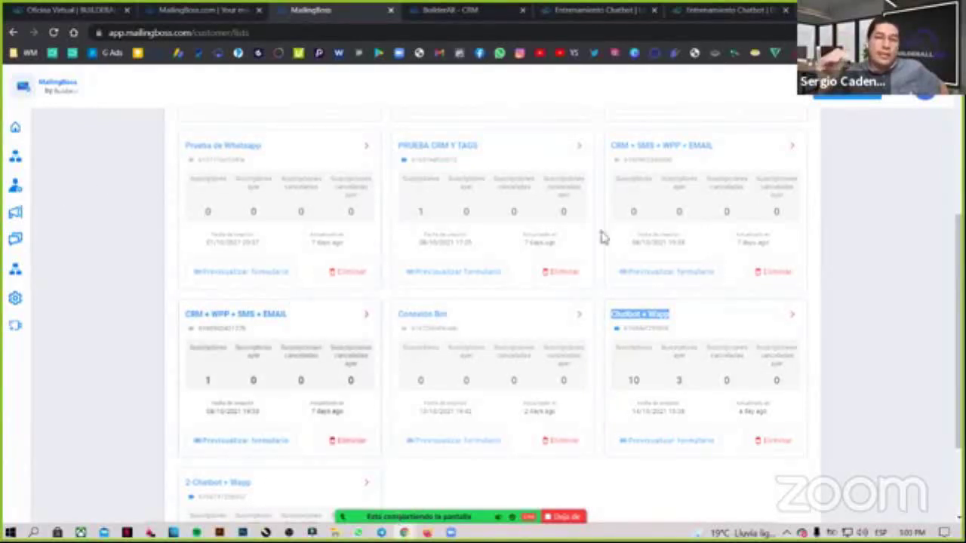
key(ctrl+Tab)
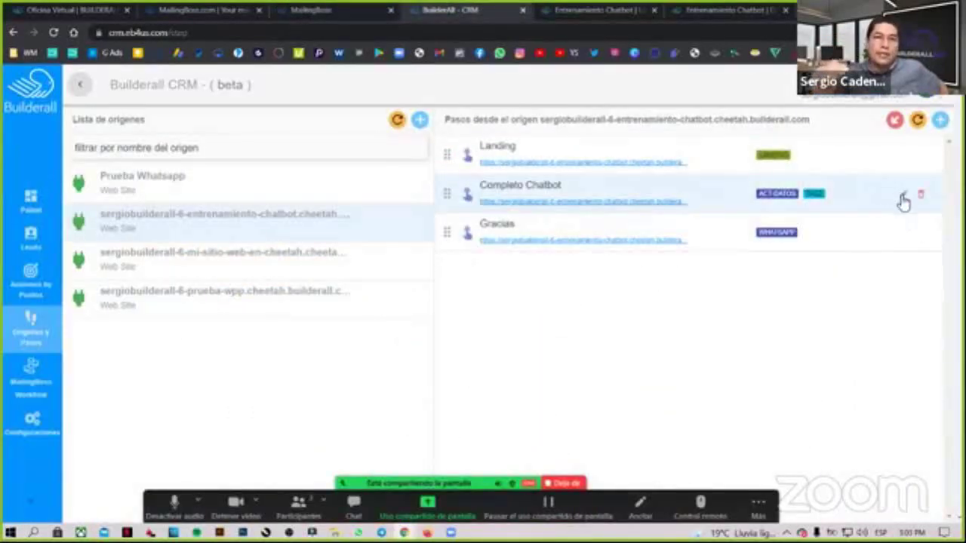
Confirm the Completo Chatbot ACT-DATOS tag uses Suscribir para Lista, close unchanged, and open Leads.
click(903, 198)
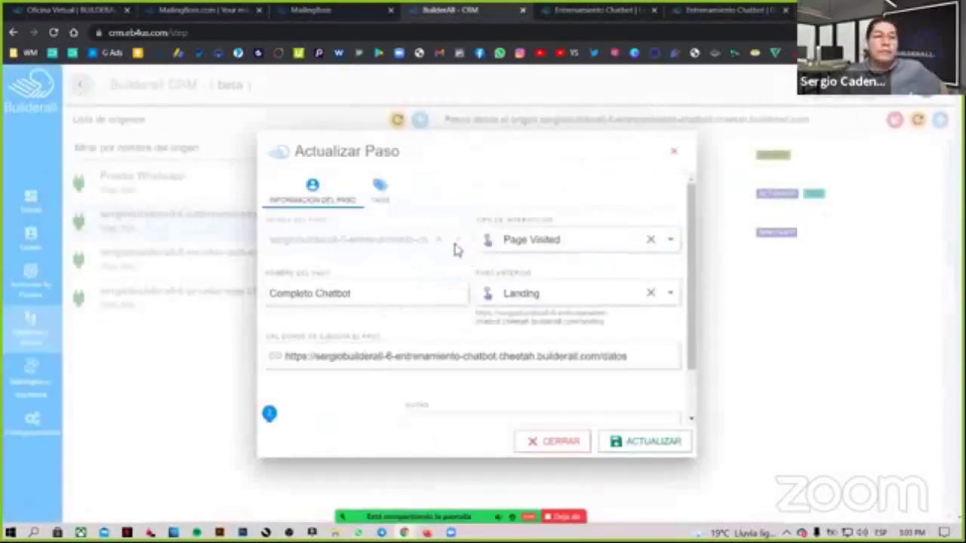
scroll(468, 299, down, 1)
scroll(528, 312, up, 1)
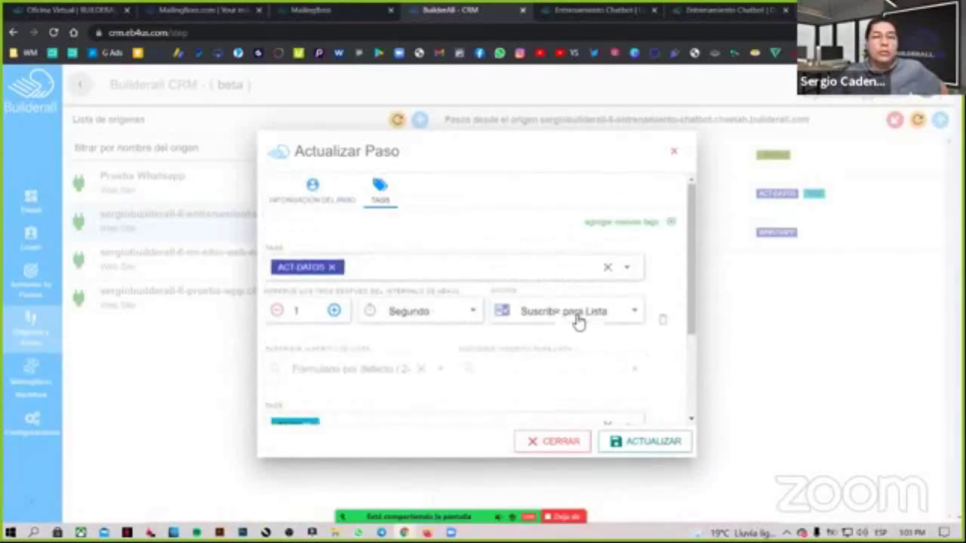
click(589, 317)
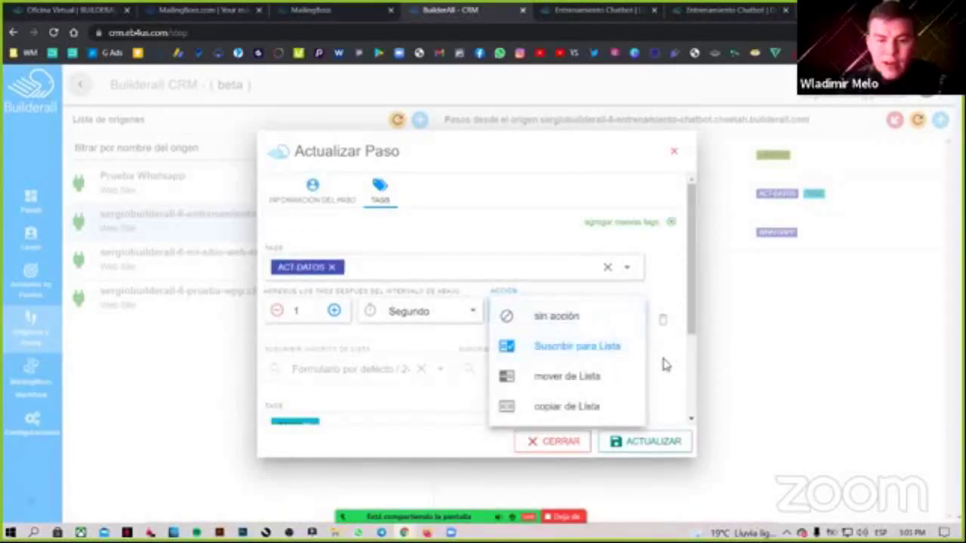
click(594, 355)
scroll(528, 362, down, 2)
click(563, 444)
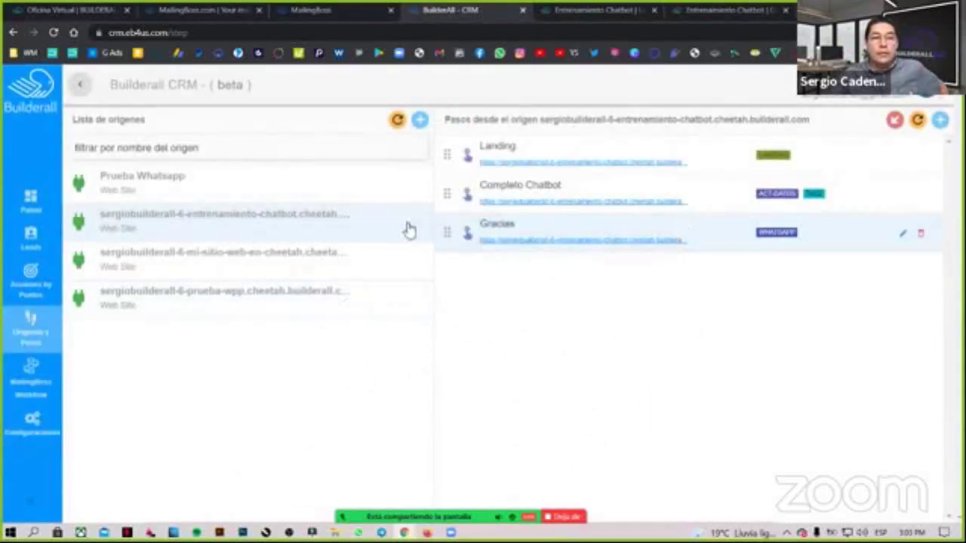
click(53, 238)
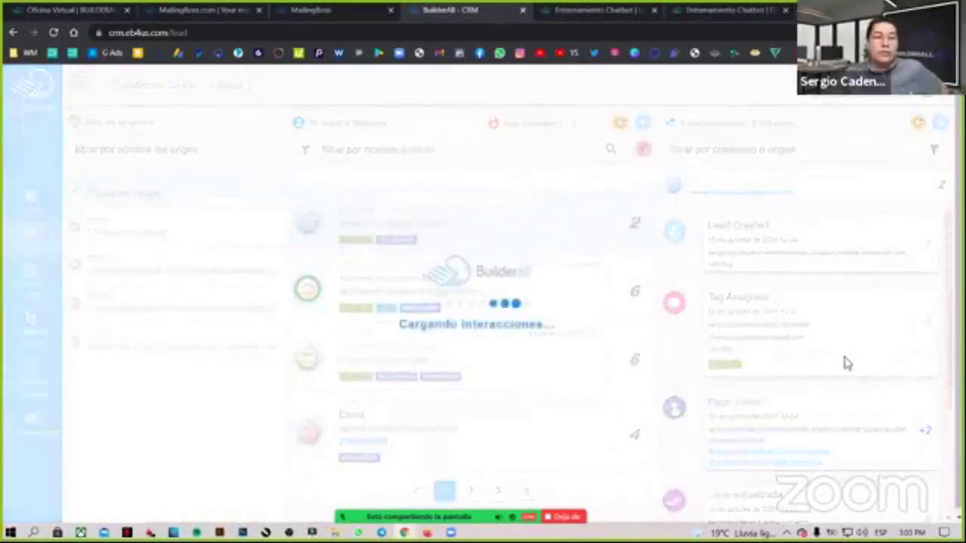
scroll(754, 340, down, 1)
scroll(837, 332, down, 2)
scroll(830, 339, up, 2)
scroll(826, 341, up, 2)
drag(748, 224, 712, 224)
drag(723, 295, 714, 227)
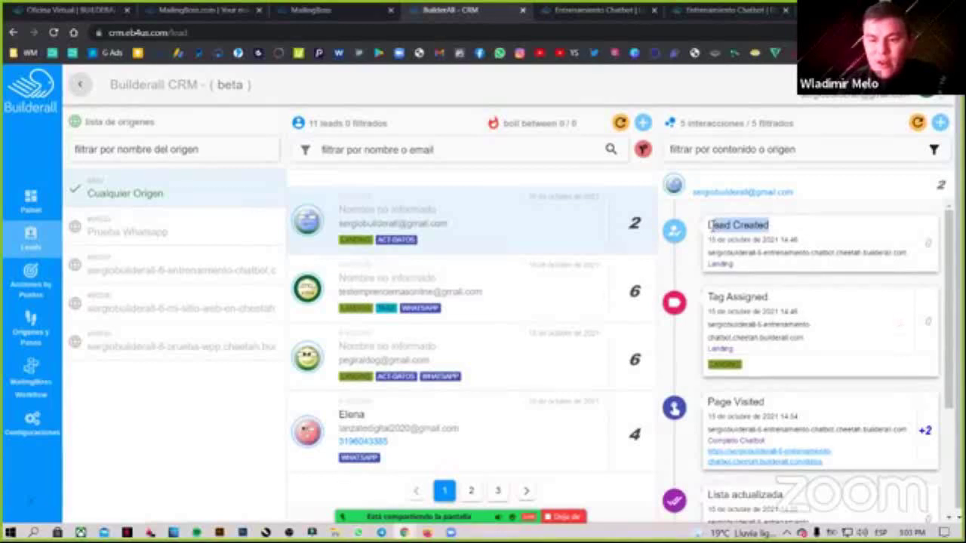
drag(713, 295, 789, 308)
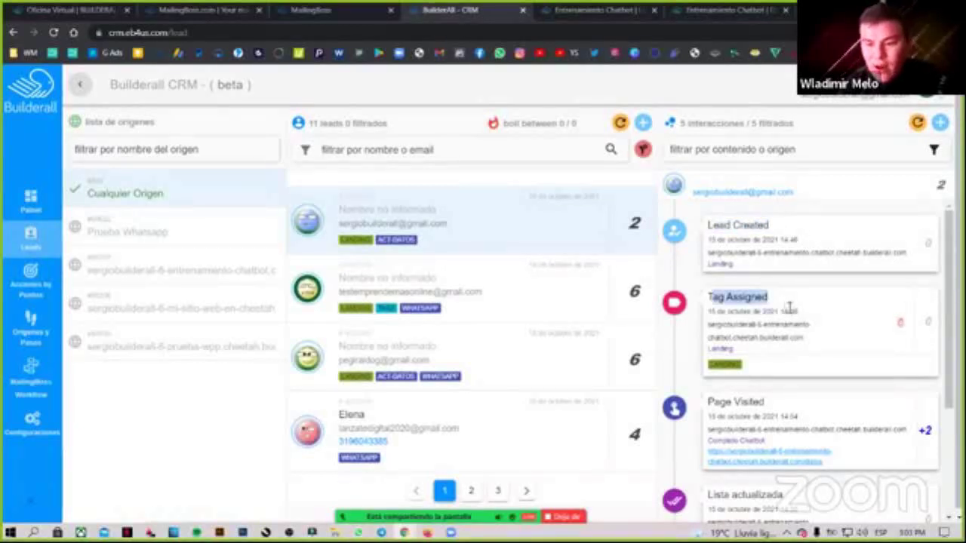
scroll(790, 308, down, 1)
click(759, 340)
scroll(759, 341, down, 1)
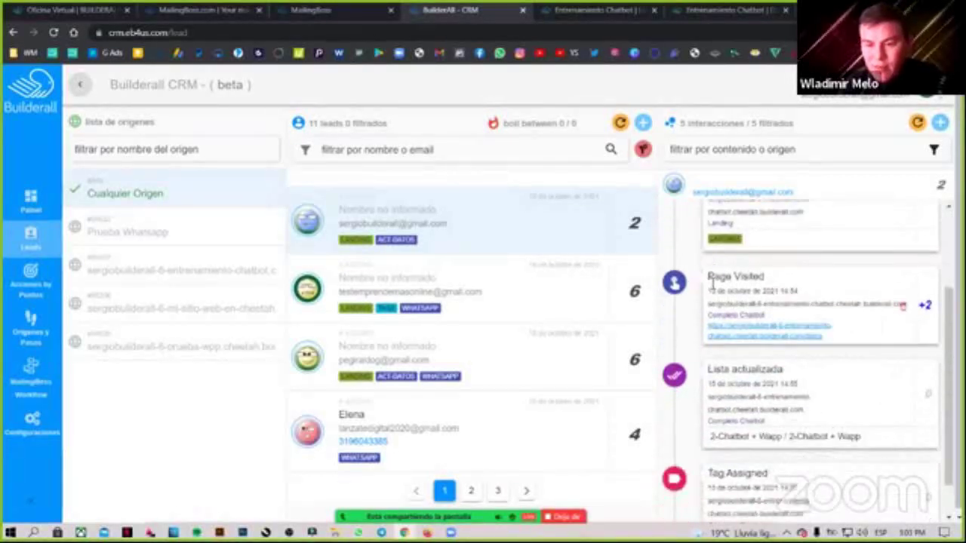
drag(711, 283, 766, 302)
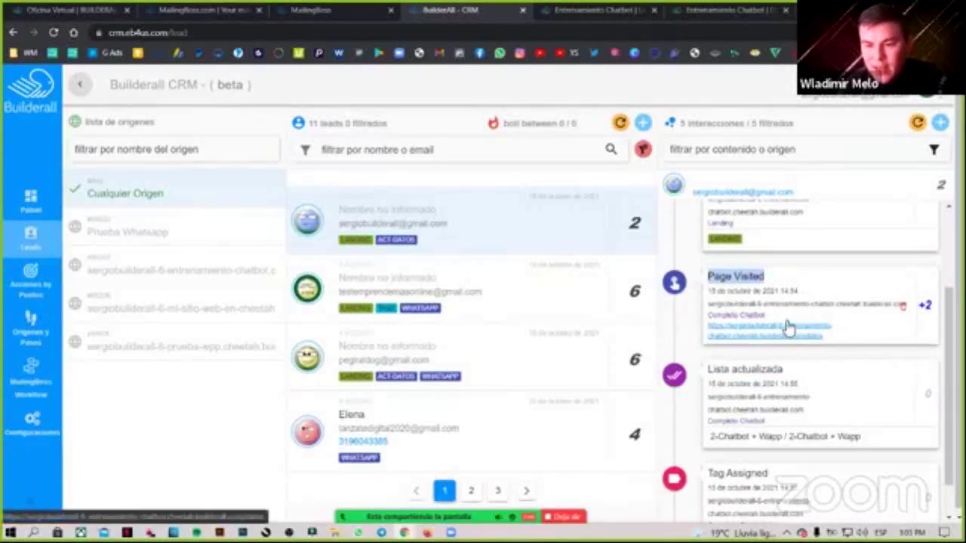
drag(765, 317, 707, 317)
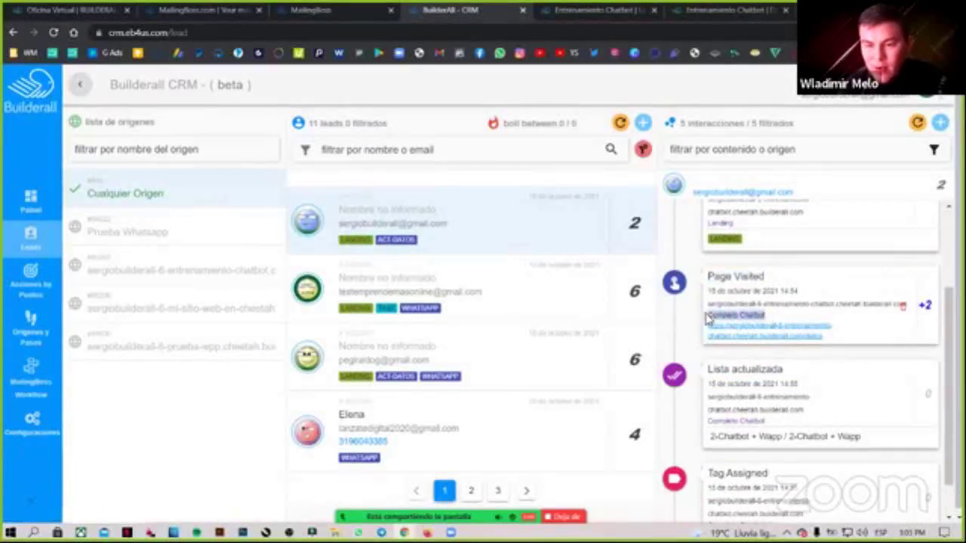
click(926, 305)
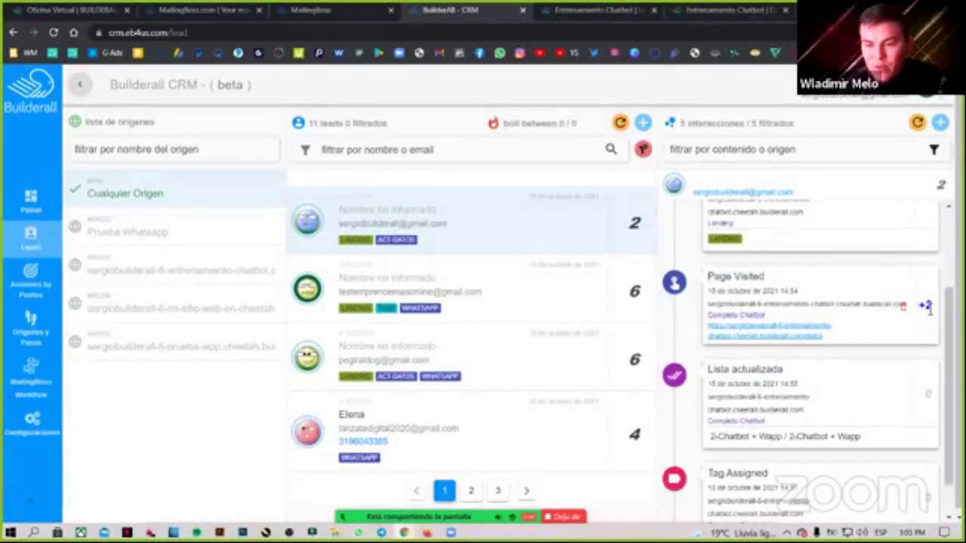
scroll(811, 332, down, 2)
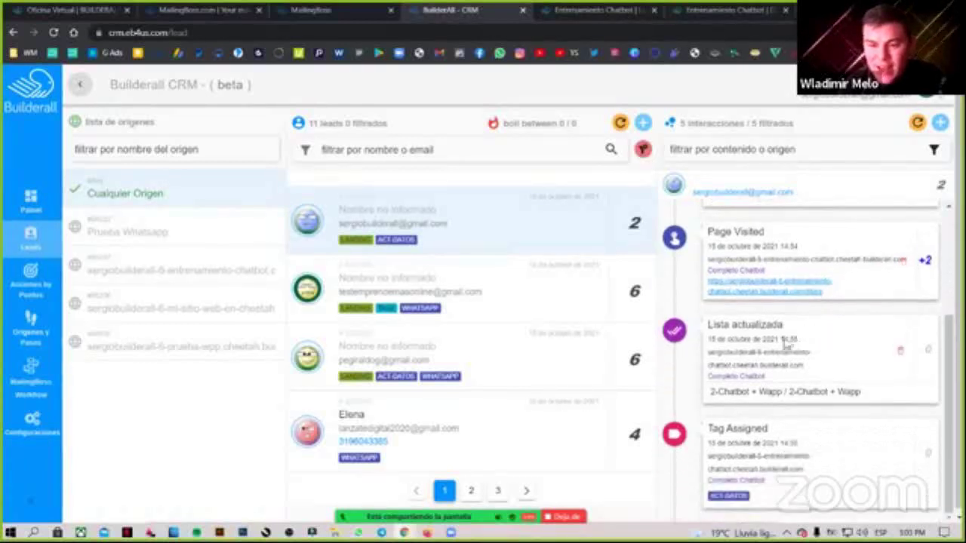
drag(708, 319, 799, 324)
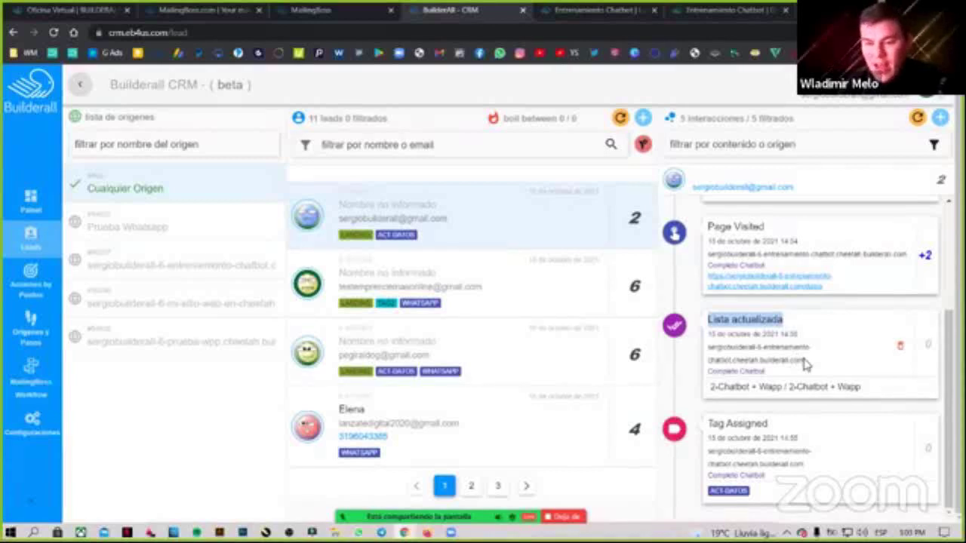
click(721, 390)
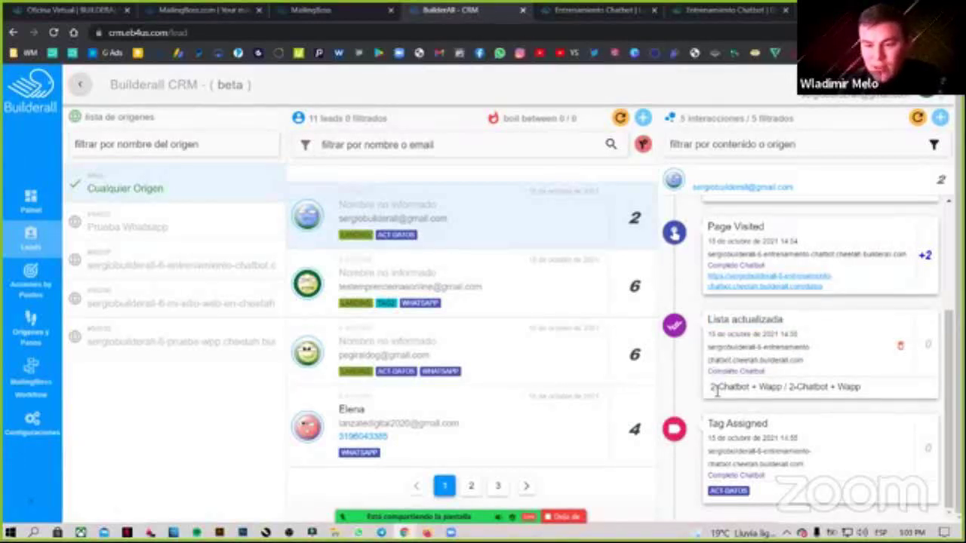
drag(712, 389, 838, 390)
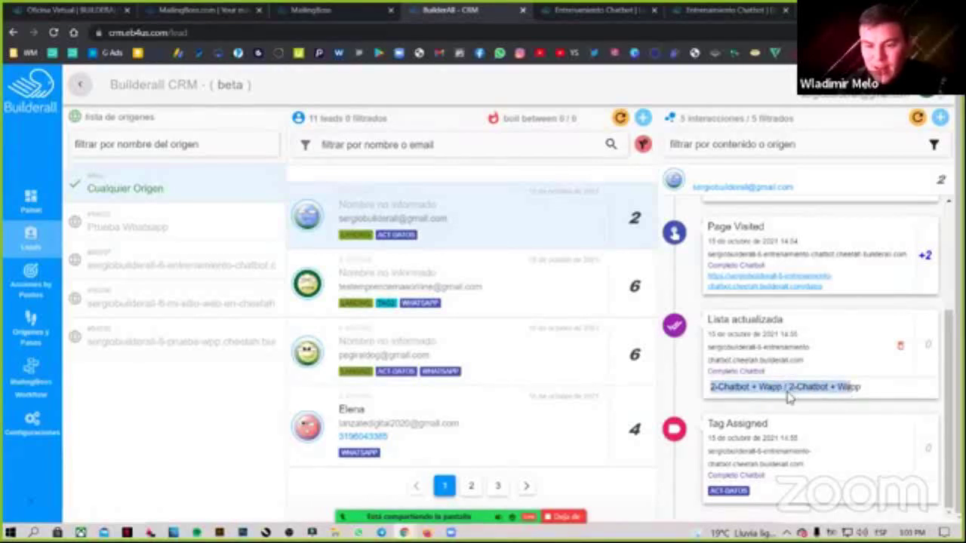
click(718, 391)
drag(713, 390, 795, 390)
click(798, 390)
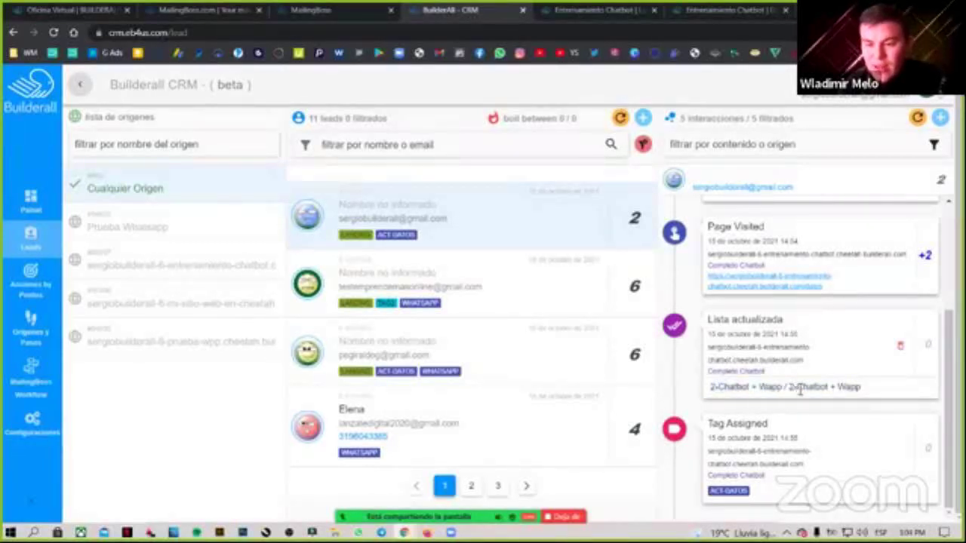
shift+click(859, 387)
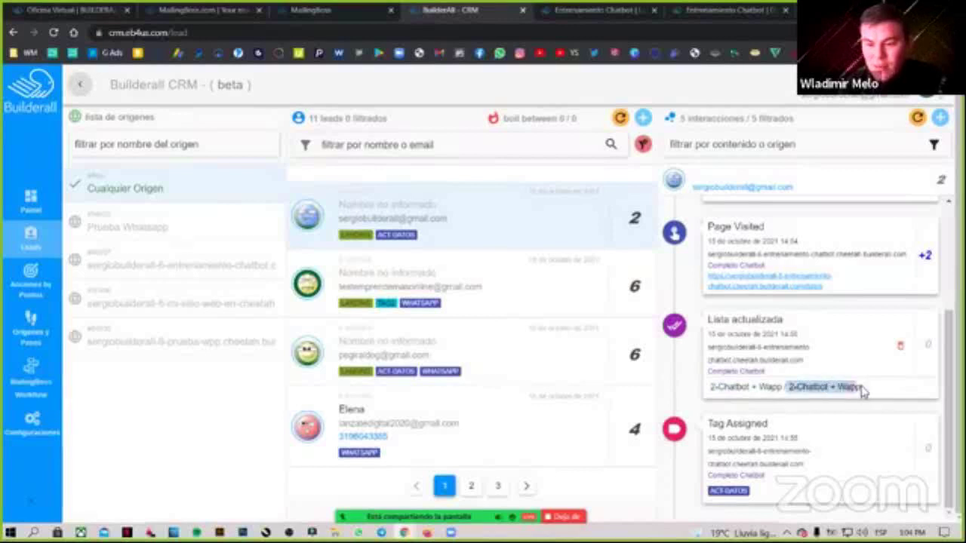
click(803, 390)
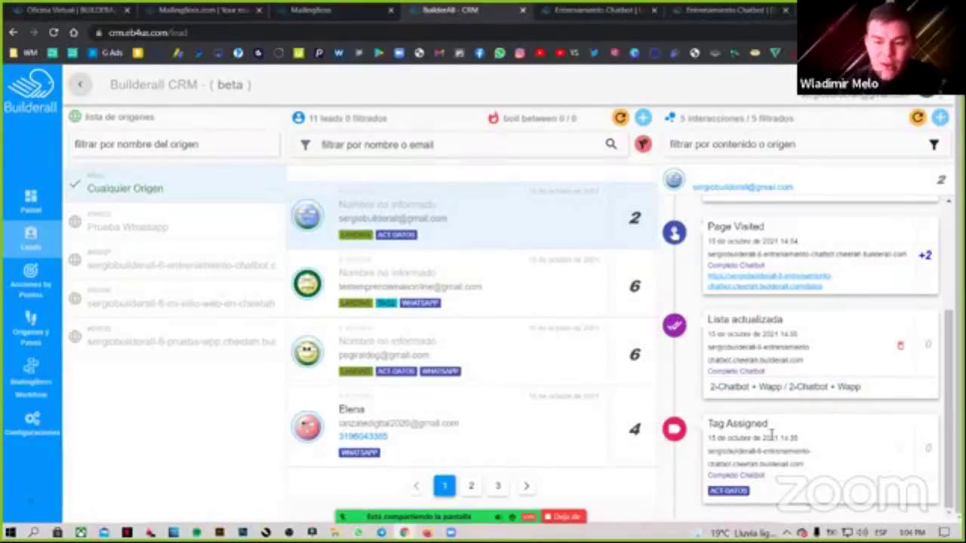
drag(710, 494, 704, 497)
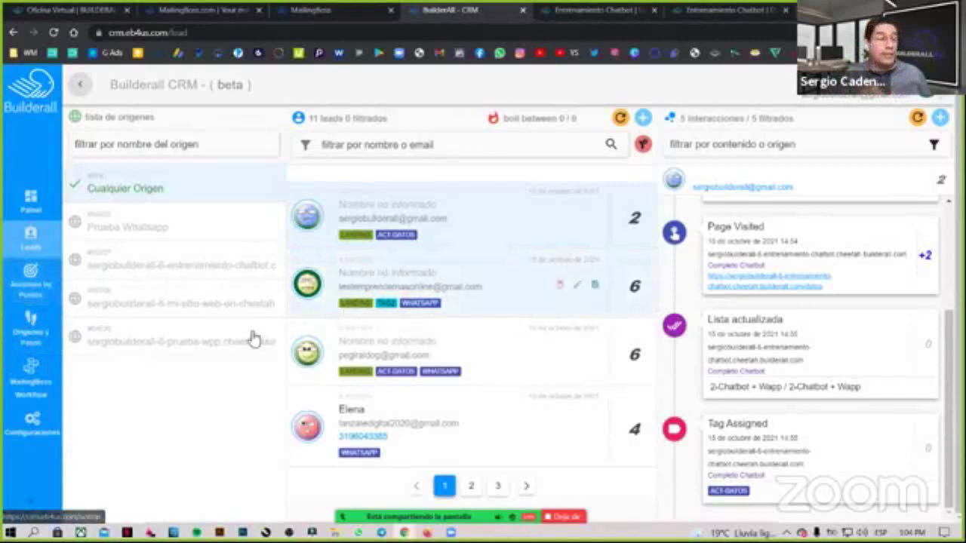
double_click(793, 438)
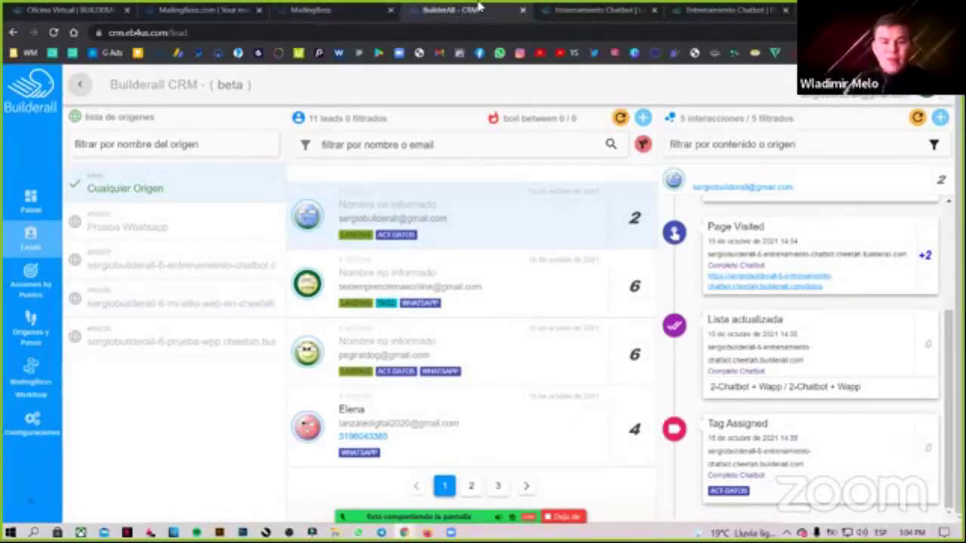
In MailingBoss lists, choose Suscriptores from the 2-Chatbot + Wapp card's menu.
click(355, 9)
scroll(875, 368, down, 1)
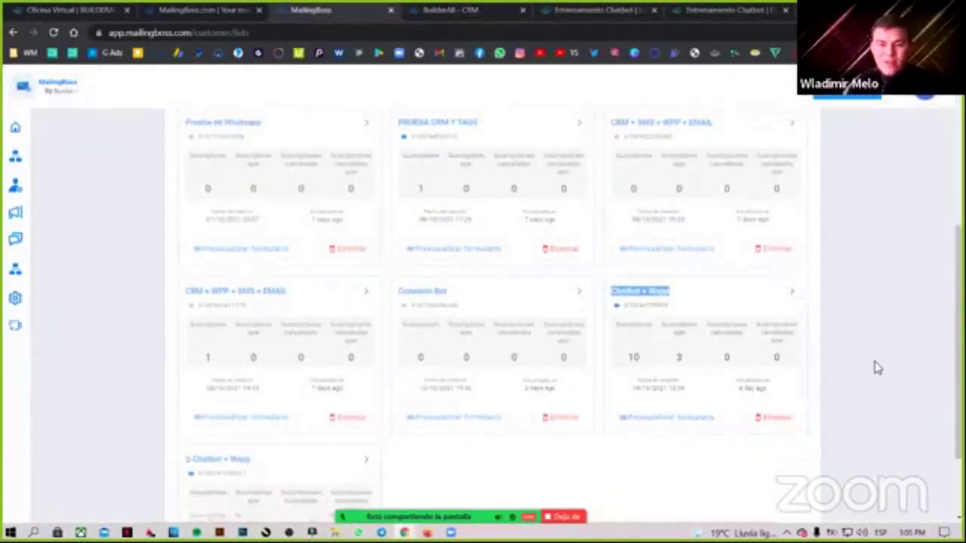
scroll(875, 367, down, 2)
click(793, 190)
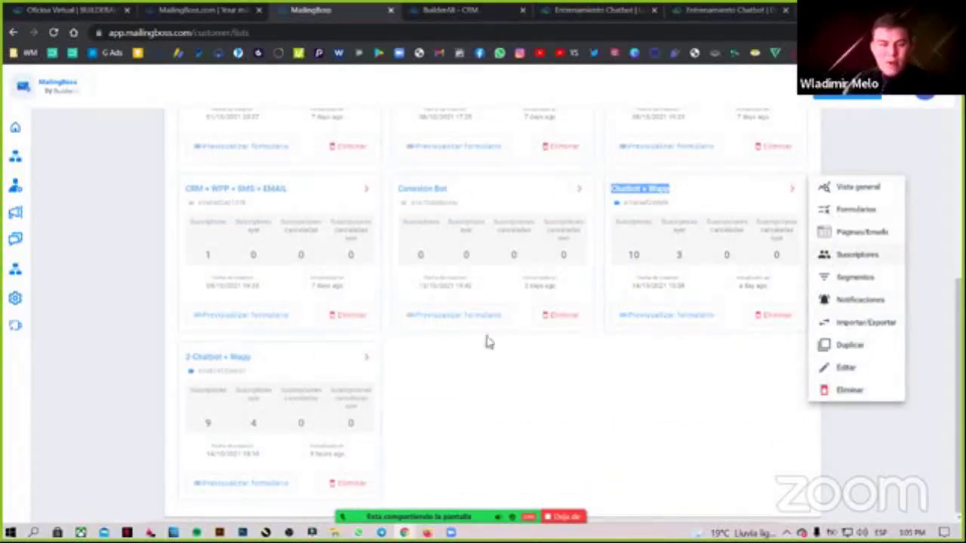
click(368, 358)
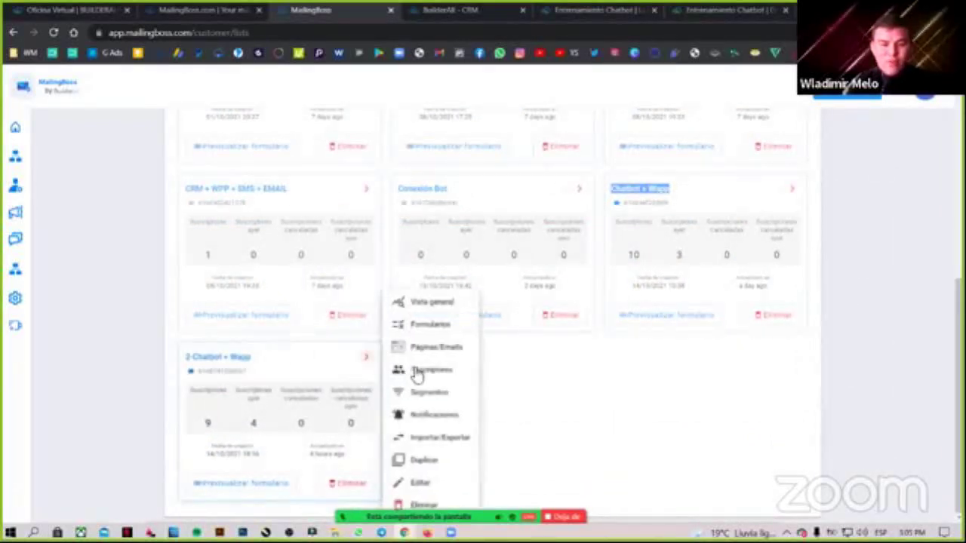
click(433, 370)
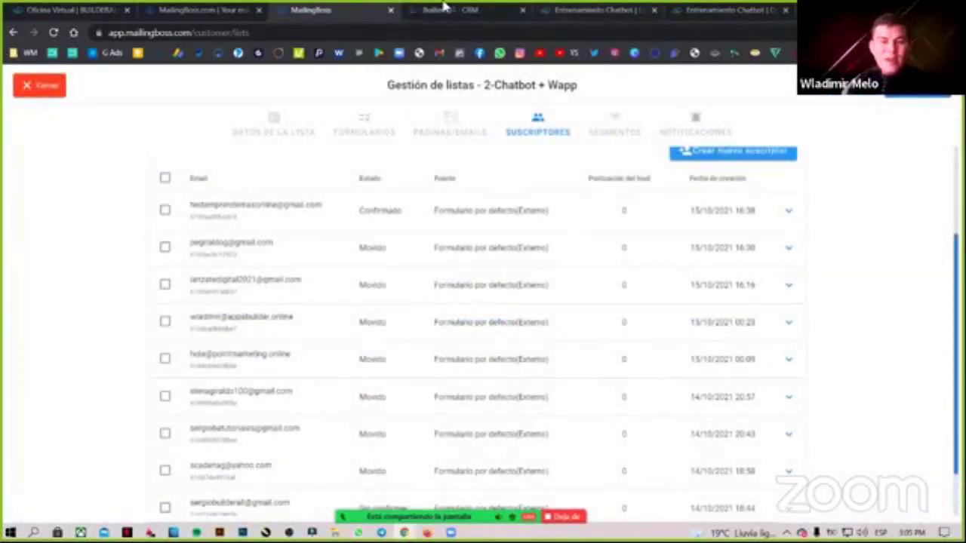
Scroll through the other subscribers page for comparison, then return to the 2-Chatbot + Wapp subscribers.
click(215, 10)
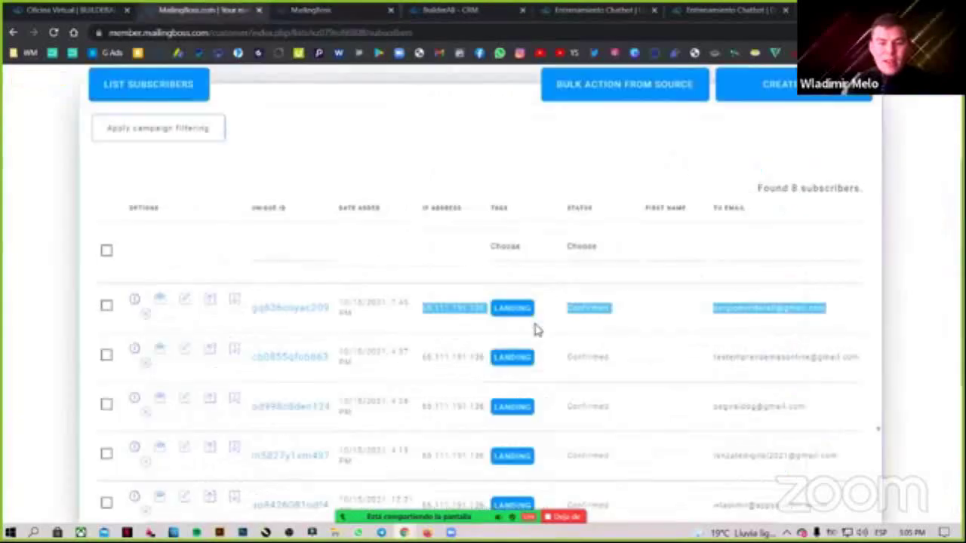
scroll(518, 341, down, 1)
click(522, 353)
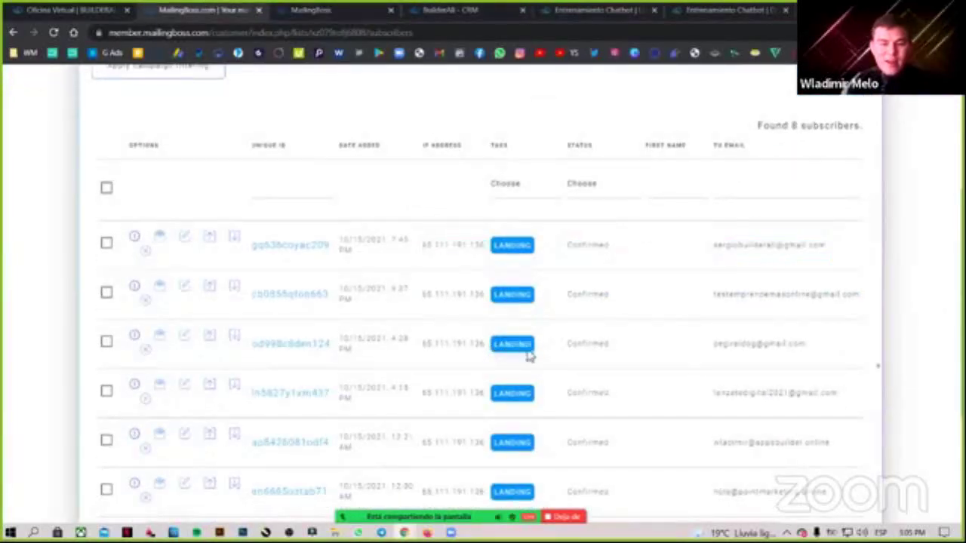
scroll(524, 365, down, 1)
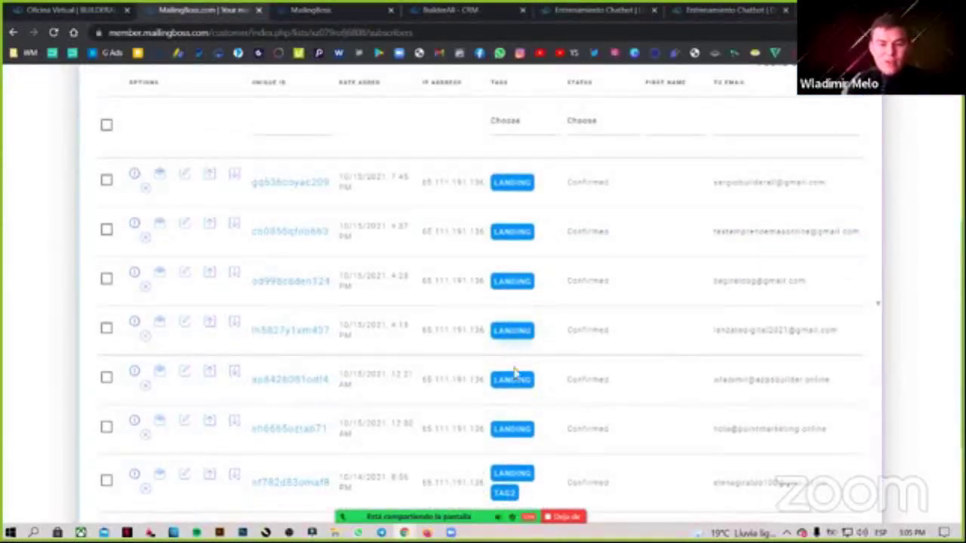
scroll(517, 365, down, 1)
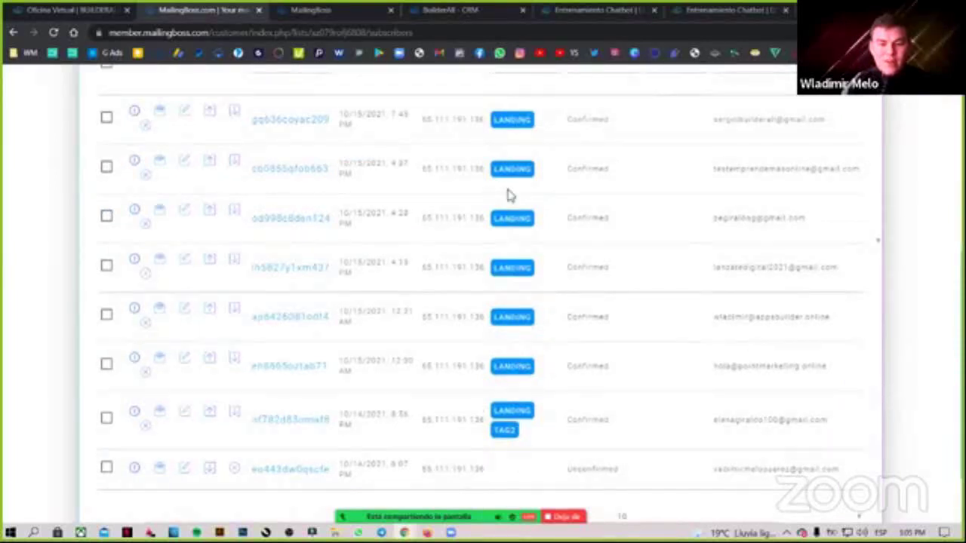
scroll(508, 194, up, 2)
scroll(517, 330, down, 2)
scroll(455, 264, up, 6)
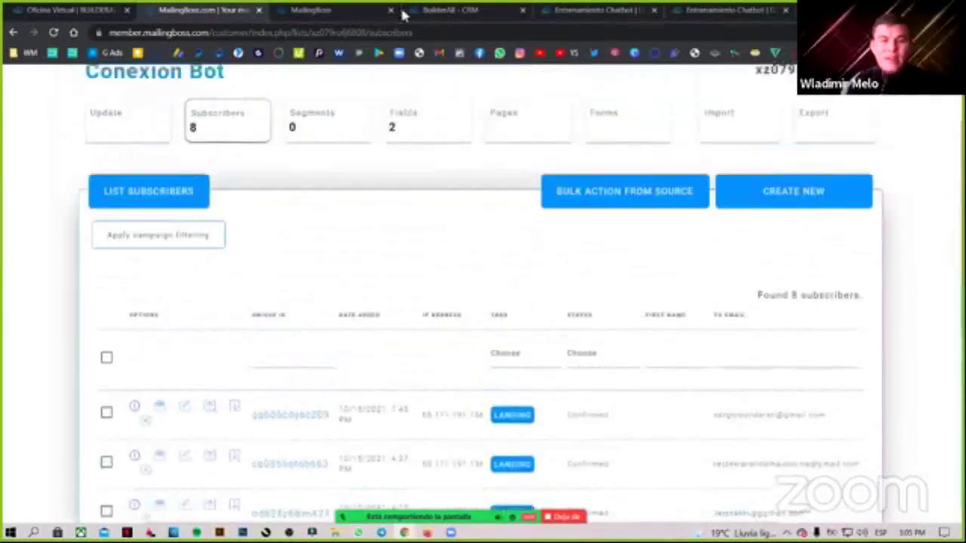
click(351, 10)
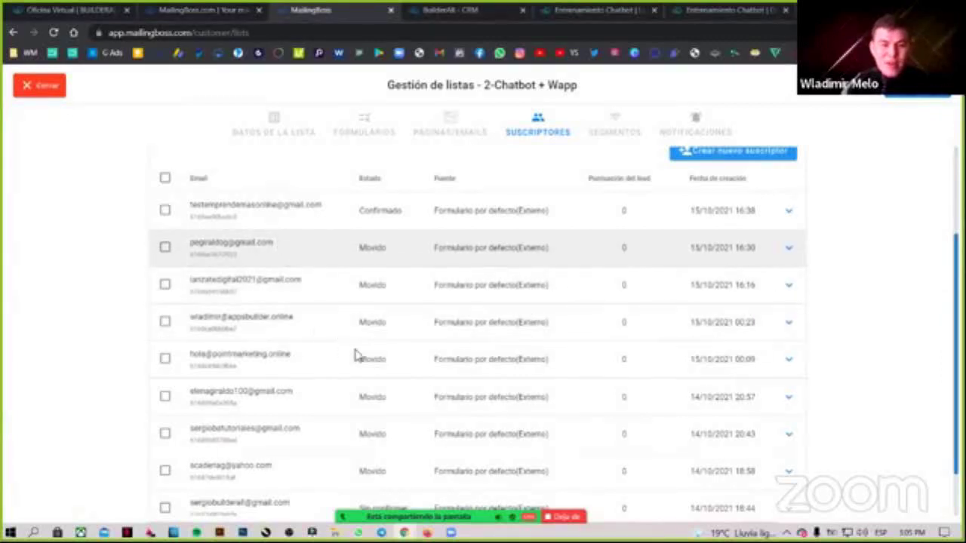
View the last unconfirmed subscriber's Vista general twice, then close it and the Gestión de listas view.
scroll(589, 362, down, 2)
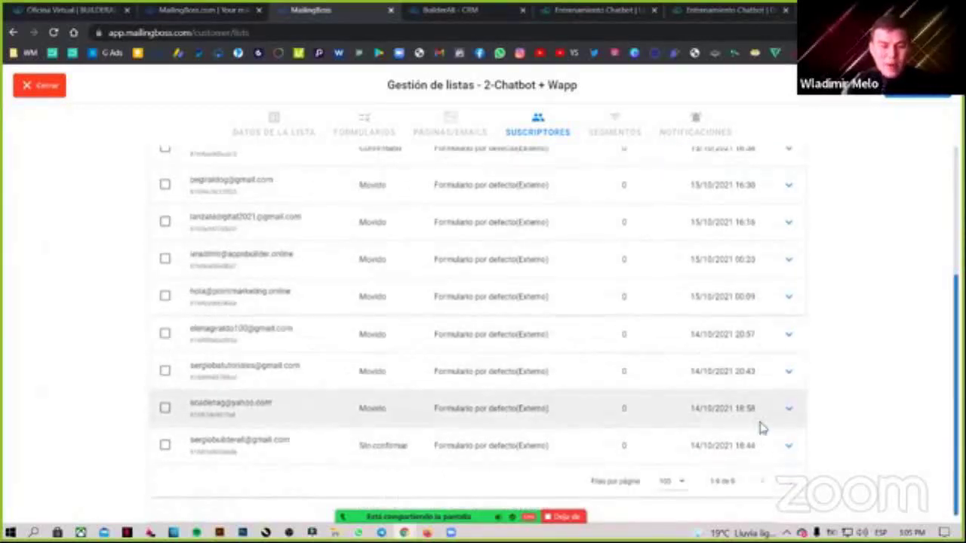
click(789, 446)
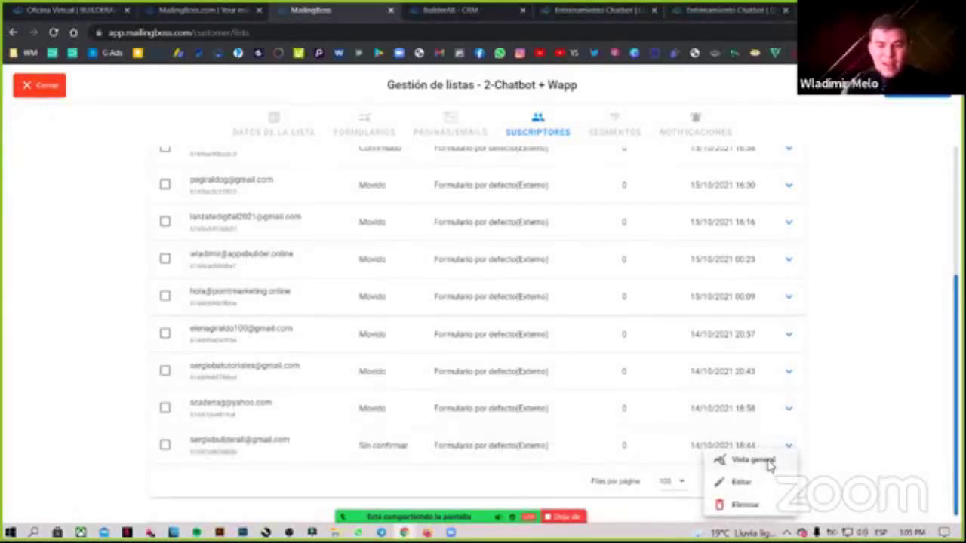
click(751, 461)
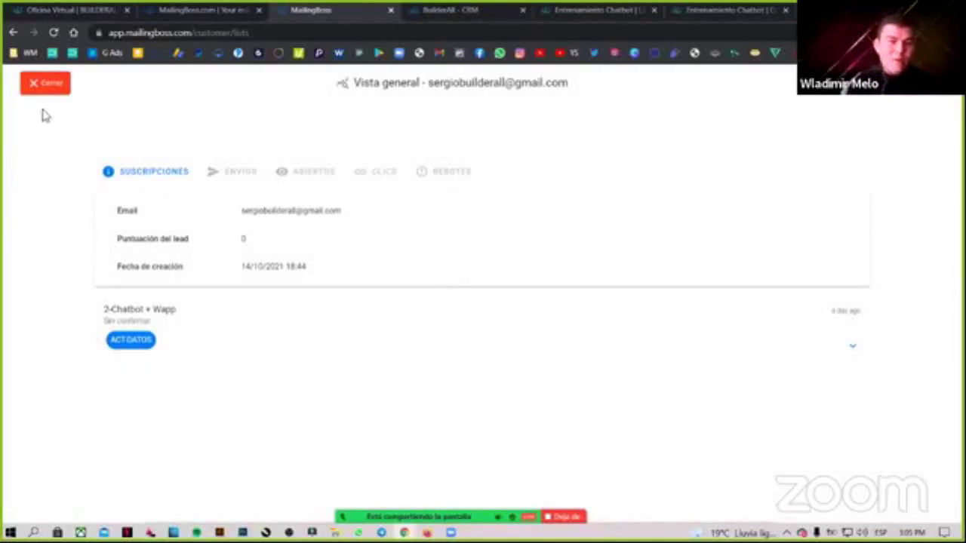
click(52, 85)
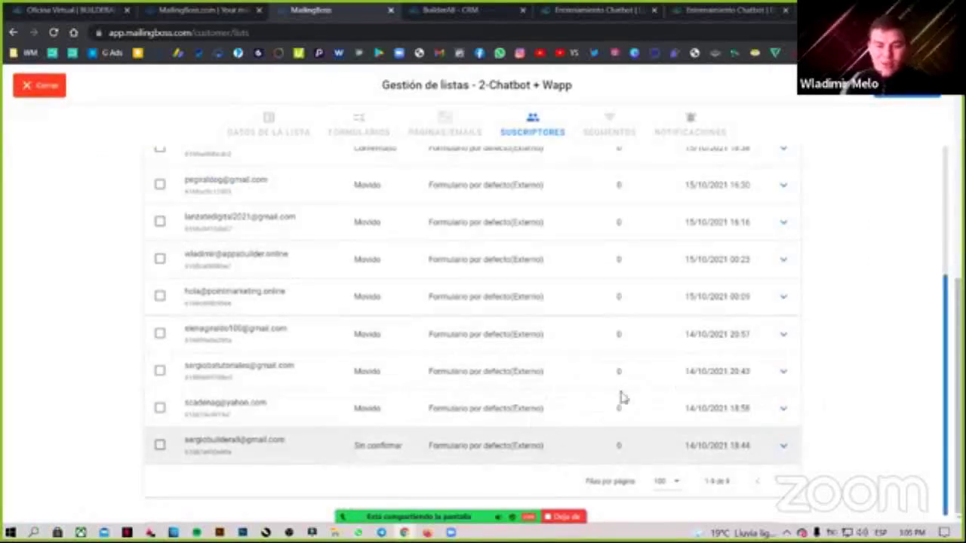
click(784, 447)
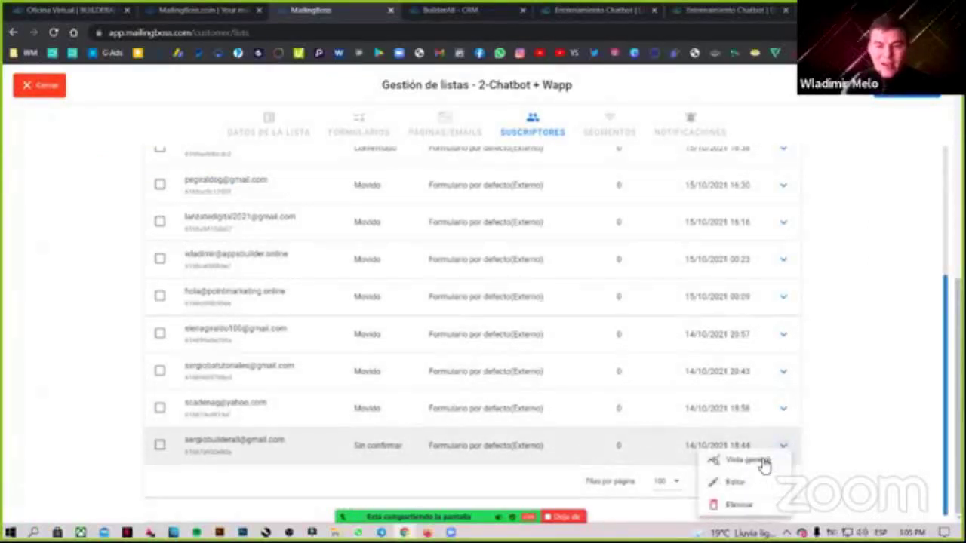
click(759, 459)
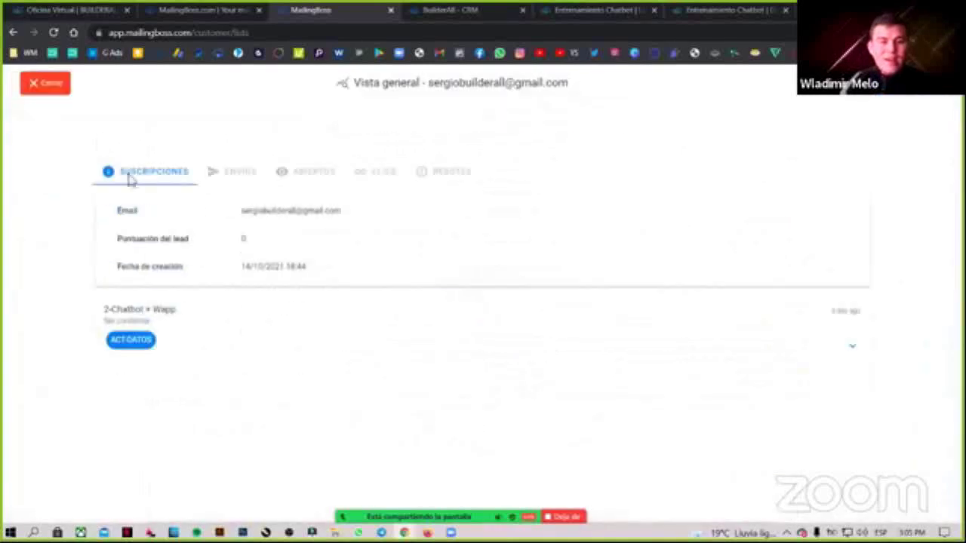
click(50, 86)
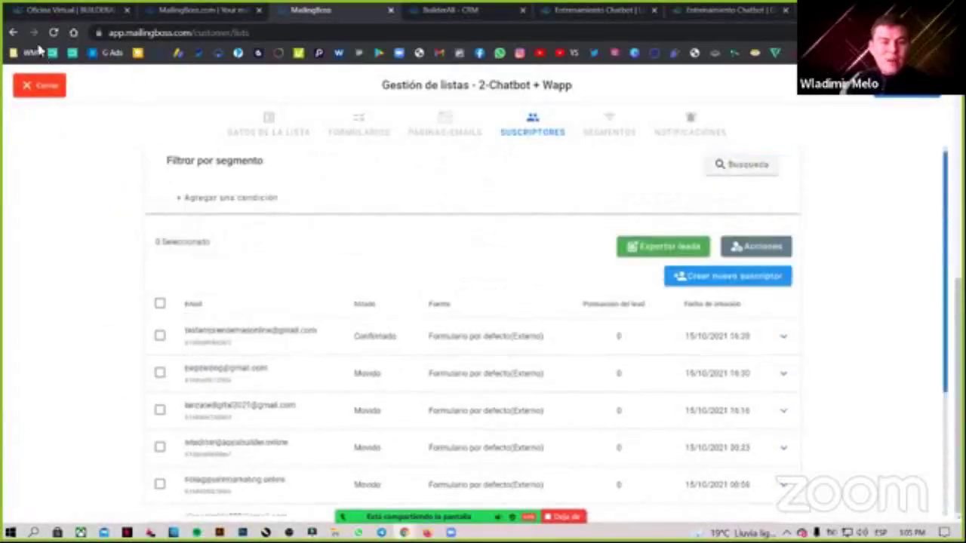
click(50, 86)
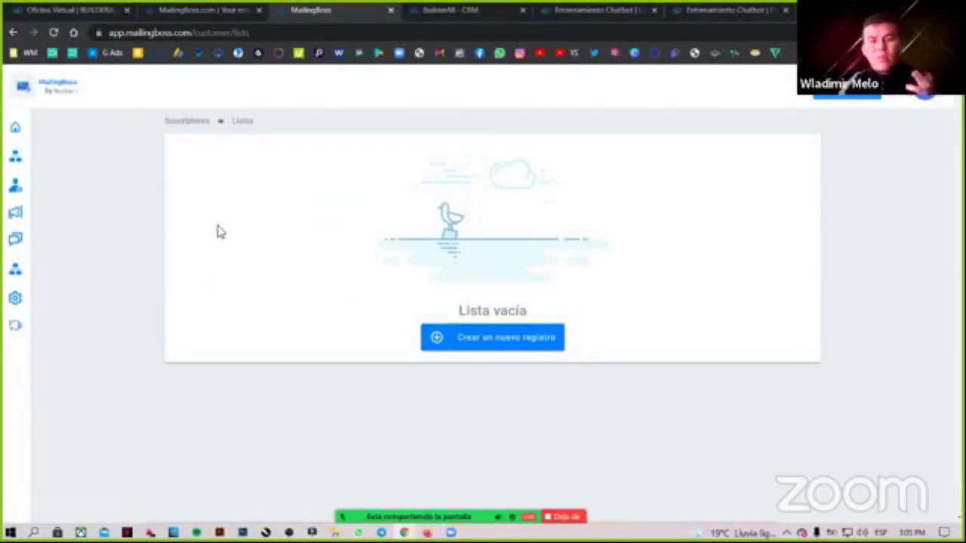
Reload MailingBoss, go to Suscriptores > Listas, and open Chatbot + Wapp's subscribers, now 11.
click(52, 33)
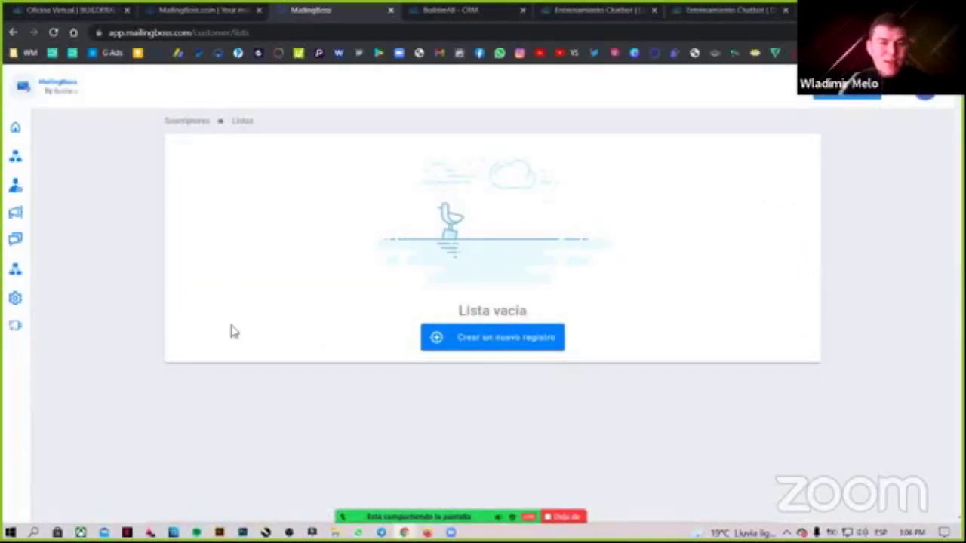
mouse_move(86, 194)
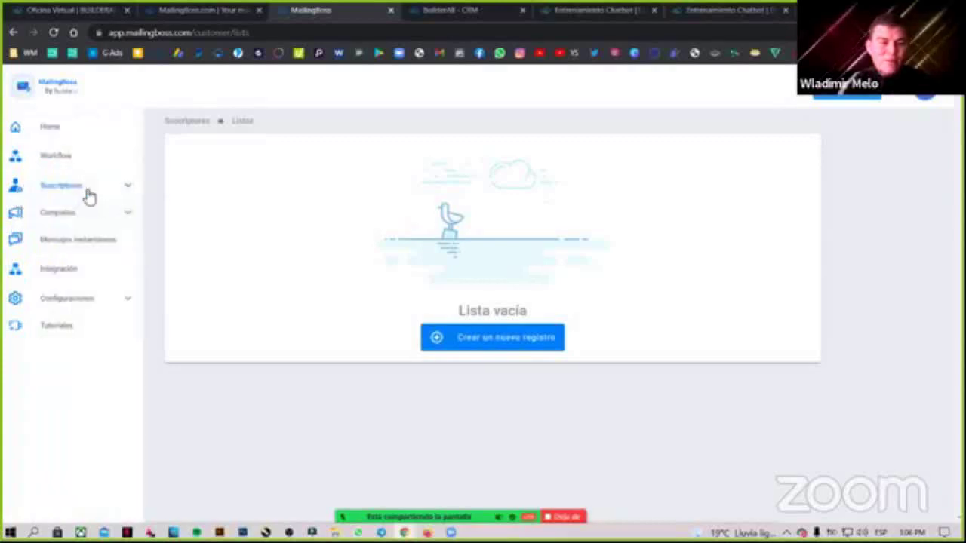
click(64, 216)
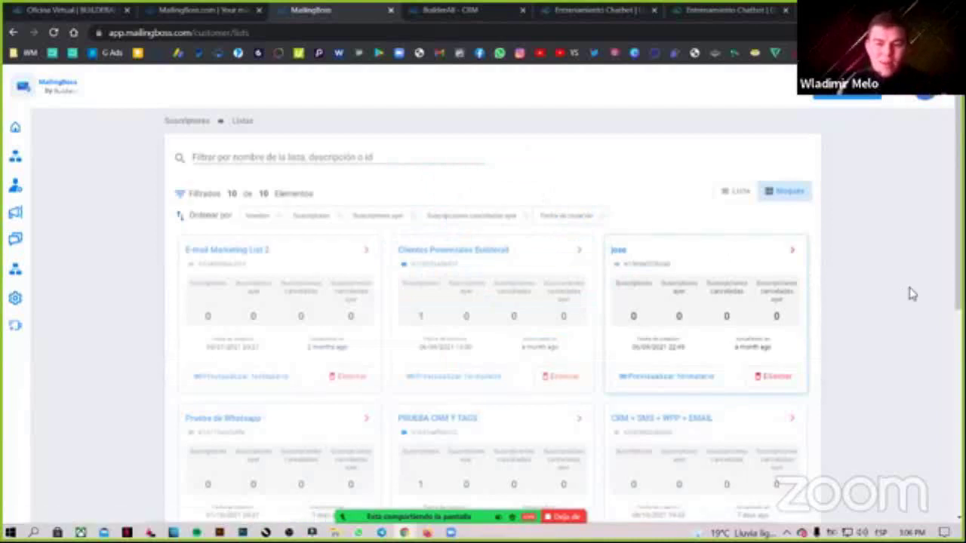
scroll(910, 293, down, 4)
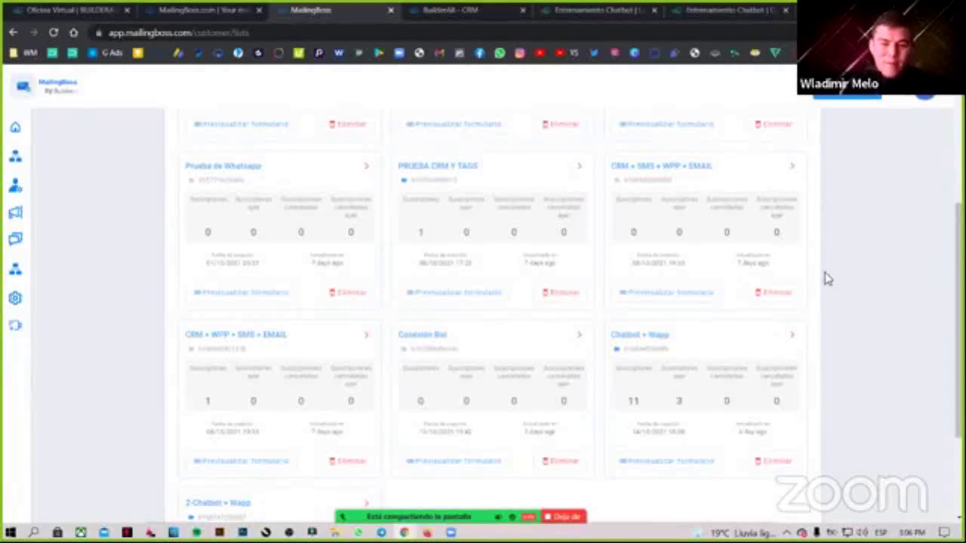
scroll(822, 272, down, 2)
click(792, 211)
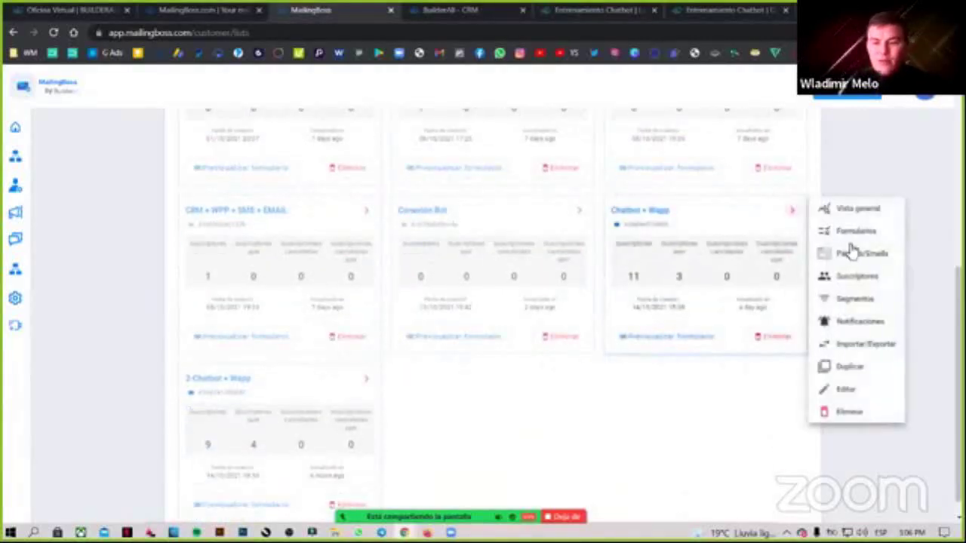
click(637, 317)
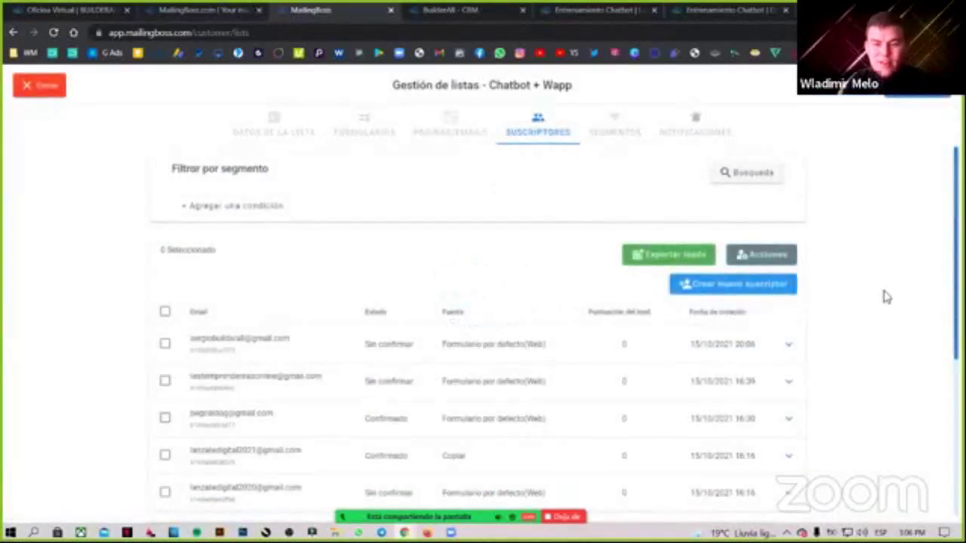
Check the first subscriber's overview shows Chatbot + Wapp with the WHATSAPP tag, then switch to the CRM.
click(787, 345)
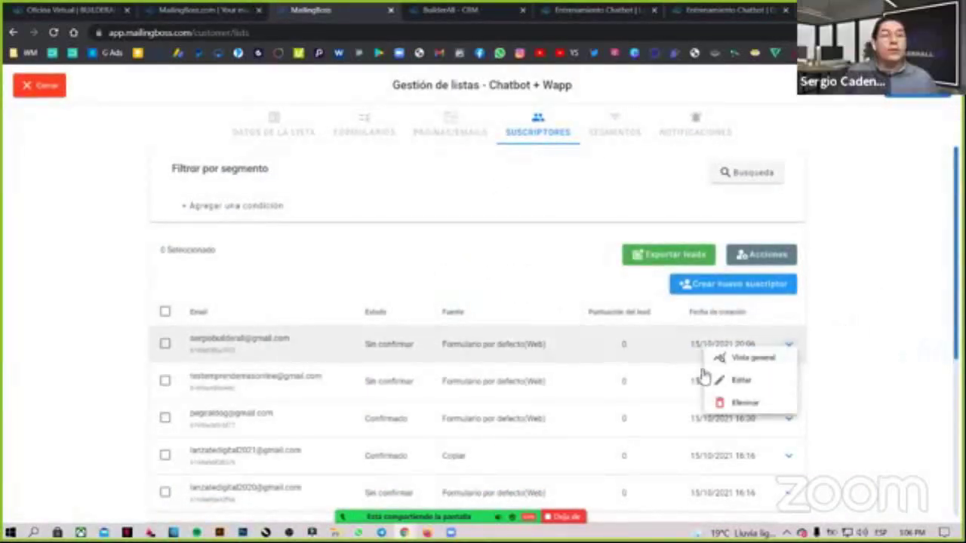
click(743, 357)
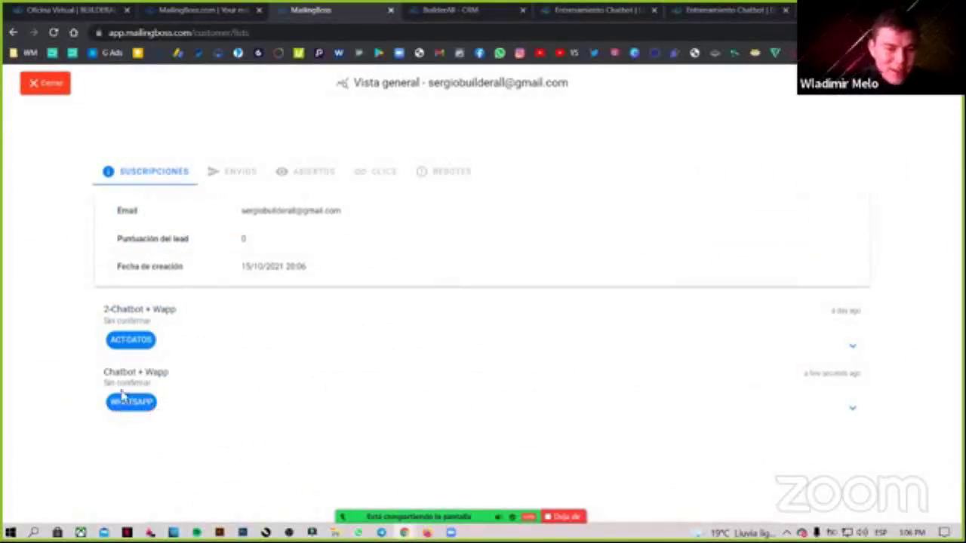
drag(169, 381, 174, 410)
click(113, 377)
drag(111, 373, 173, 377)
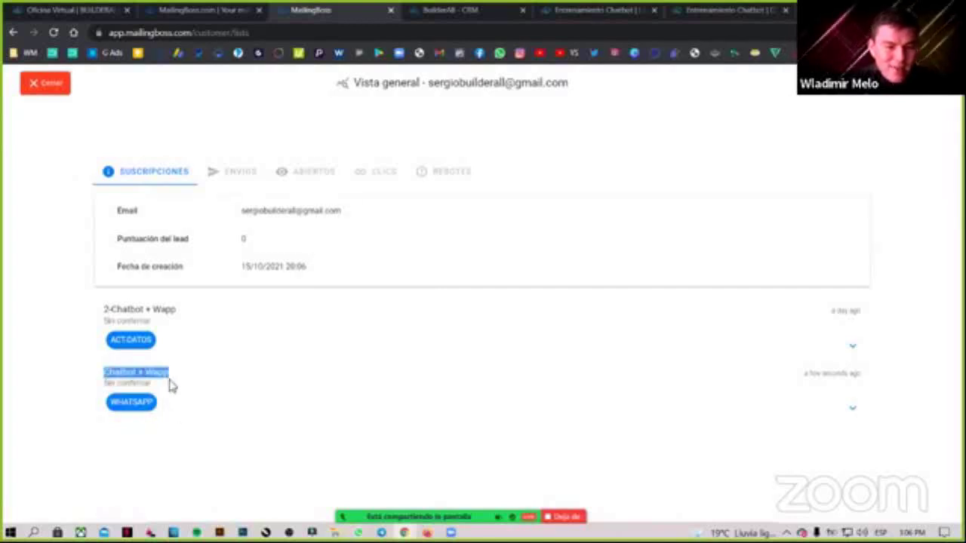
click(148, 402)
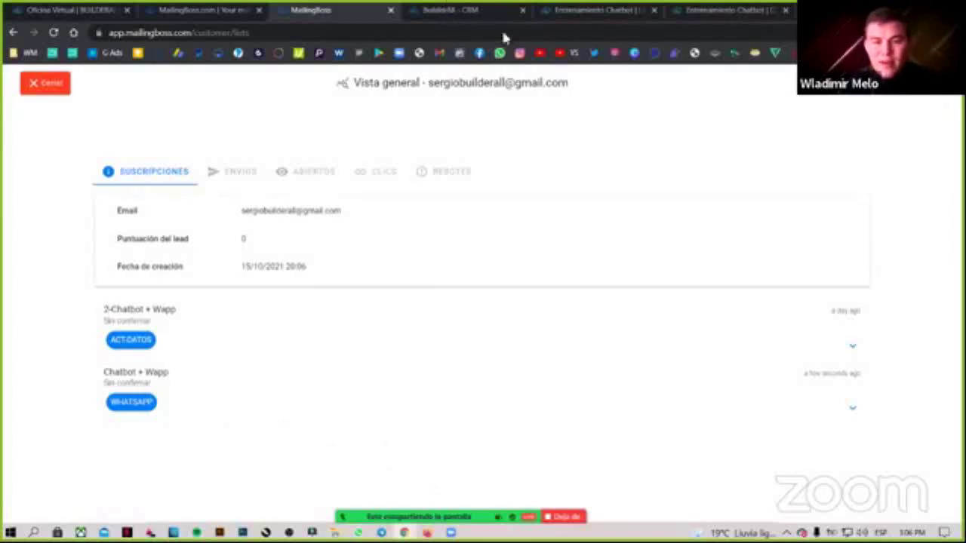
click(490, 10)
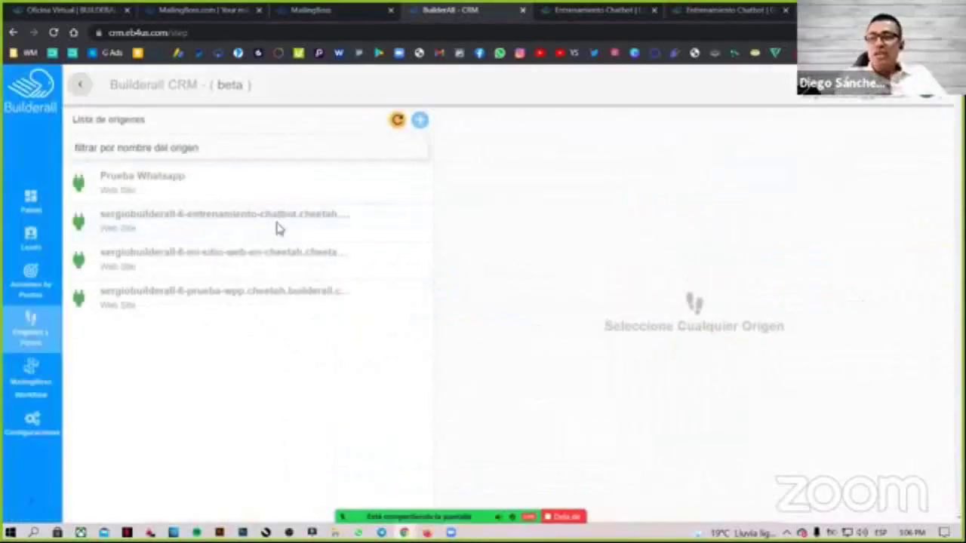
Select the entrenamiento-chatbot origin and open the Gracias step's URL in a new tab.
click(276, 226)
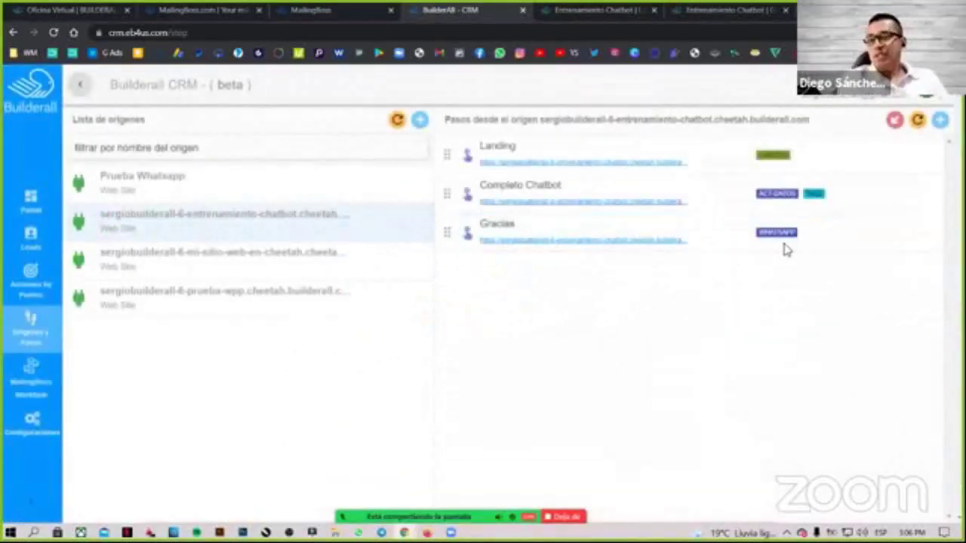
click(660, 240)
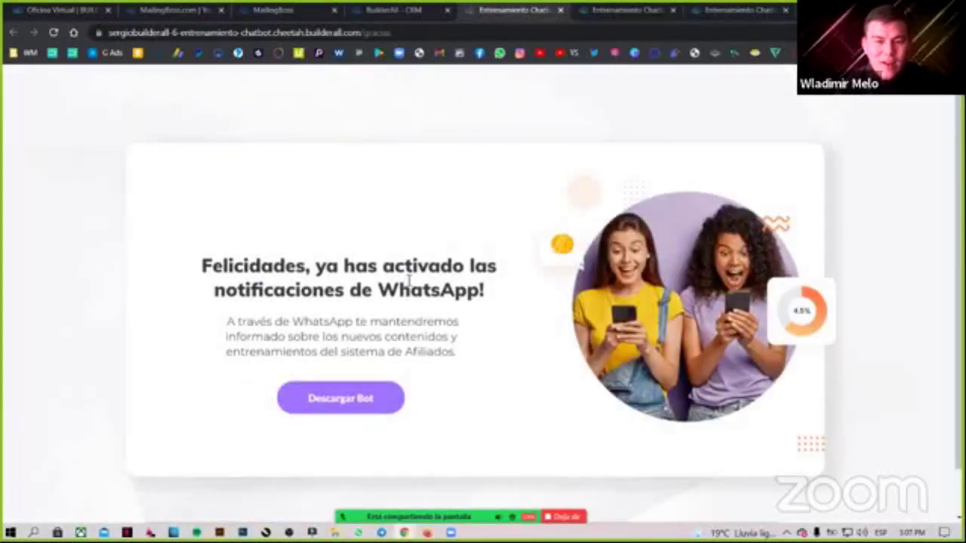
Read the 'Felicidades' thank-you page confirming WhatsApp notifications are activated, then return to the CRM.
drag(213, 260, 470, 268)
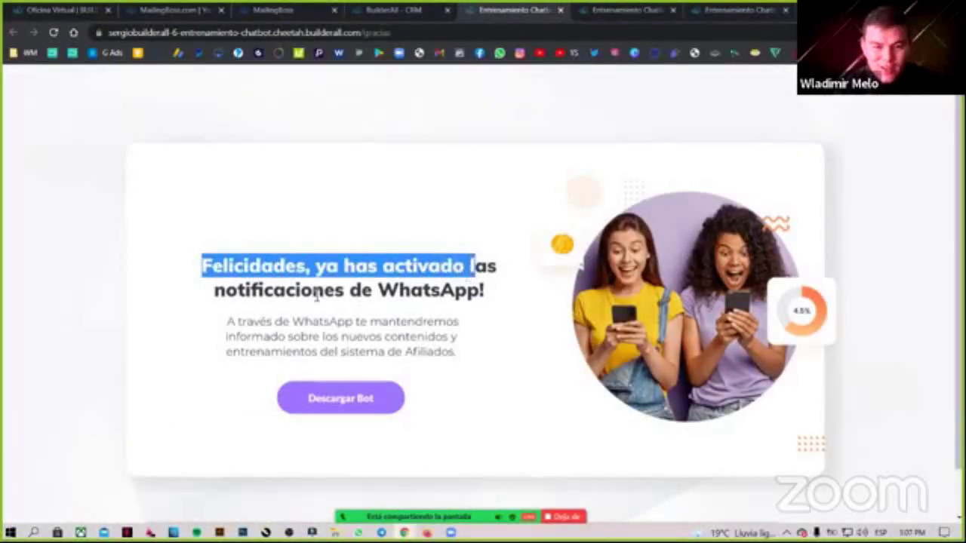
click(251, 292)
drag(219, 290, 347, 381)
click(337, 343)
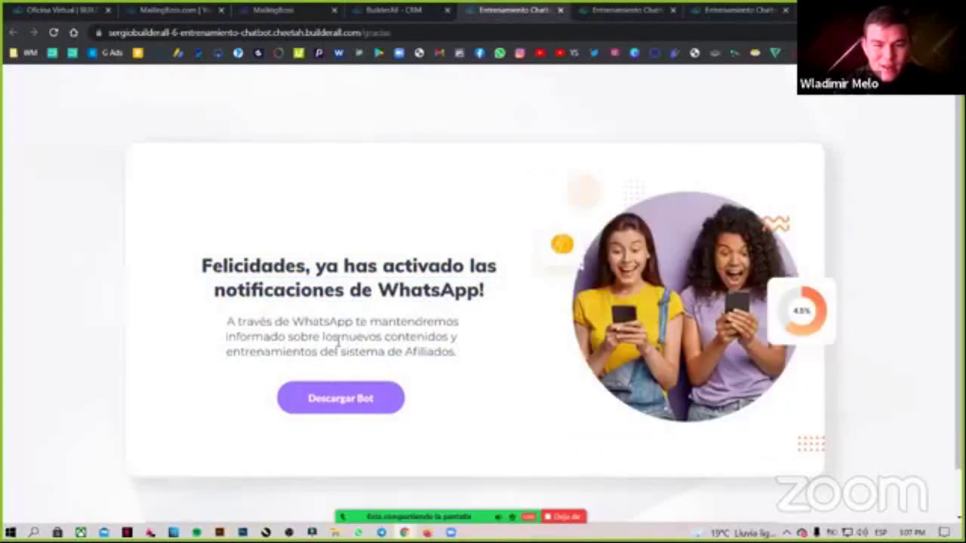
drag(252, 336, 443, 343)
click(444, 344)
drag(258, 352, 444, 346)
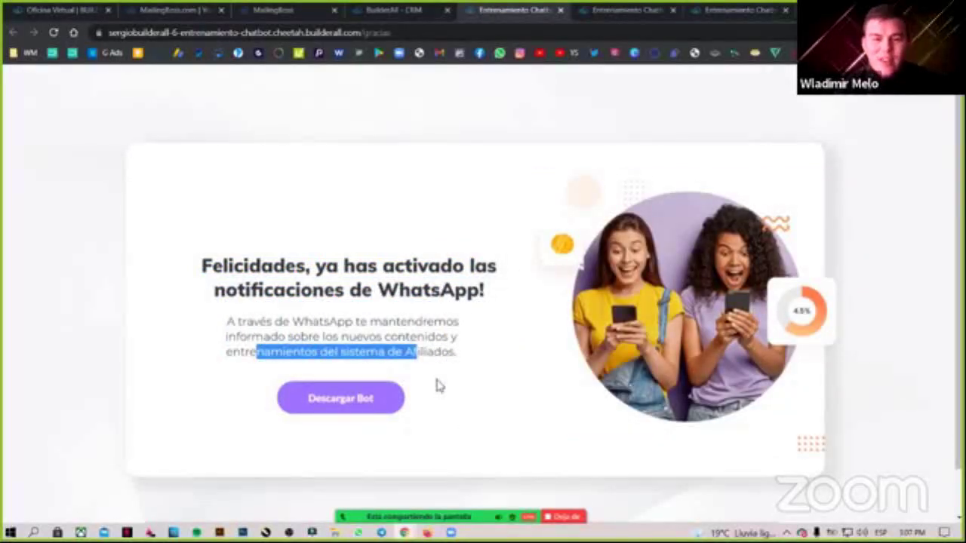
click(378, 207)
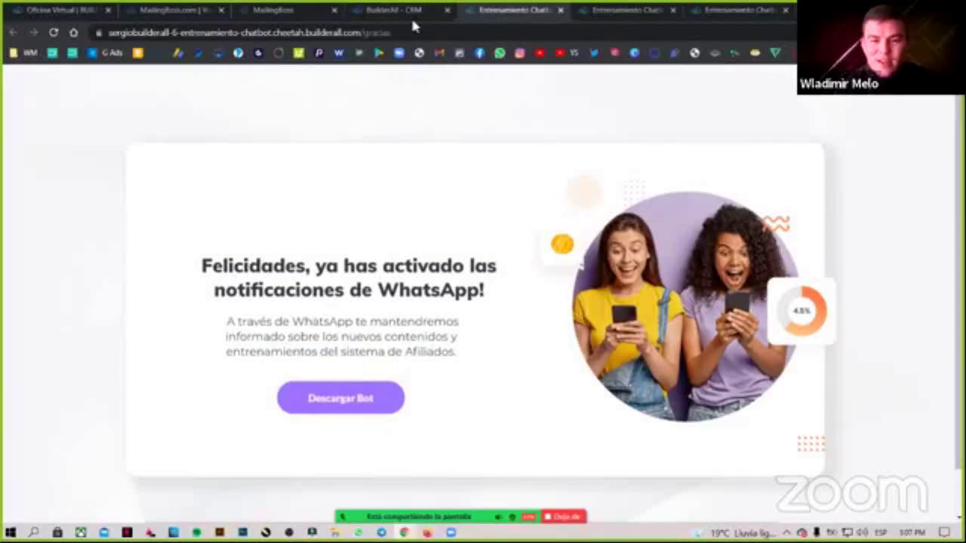
key(ctrl+shift+Tab)
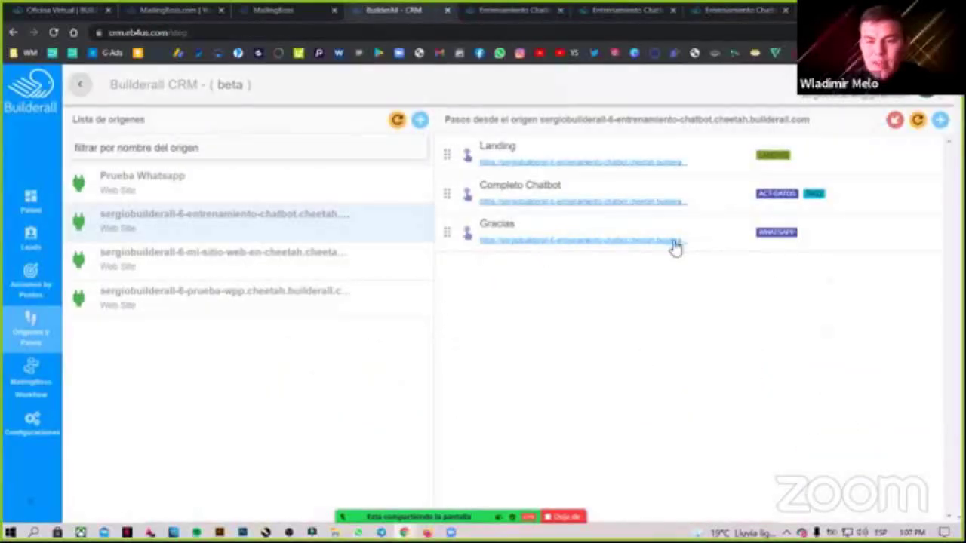
Open the Gracias step's settings and check which step comes before it.
mouse_move(873, 246)
click(906, 237)
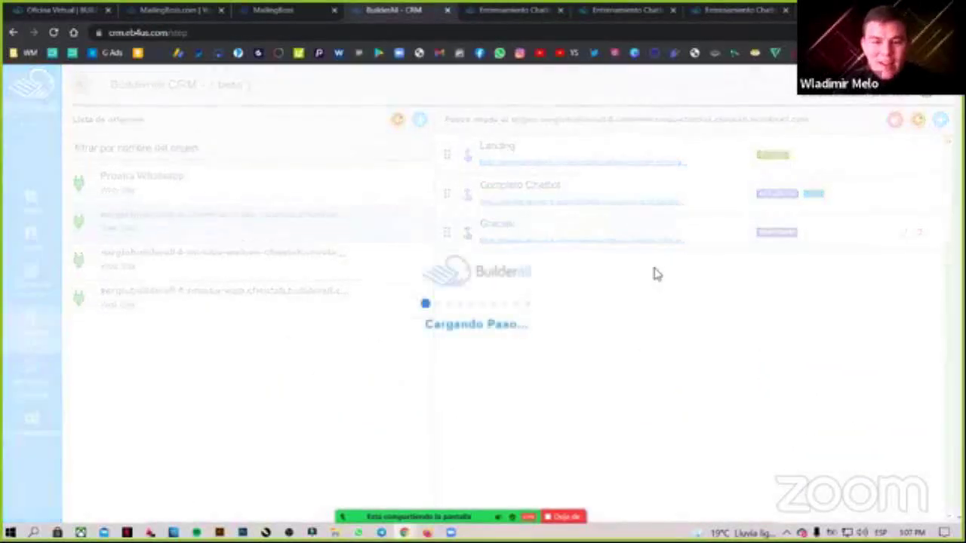
scroll(430, 257, down, 1)
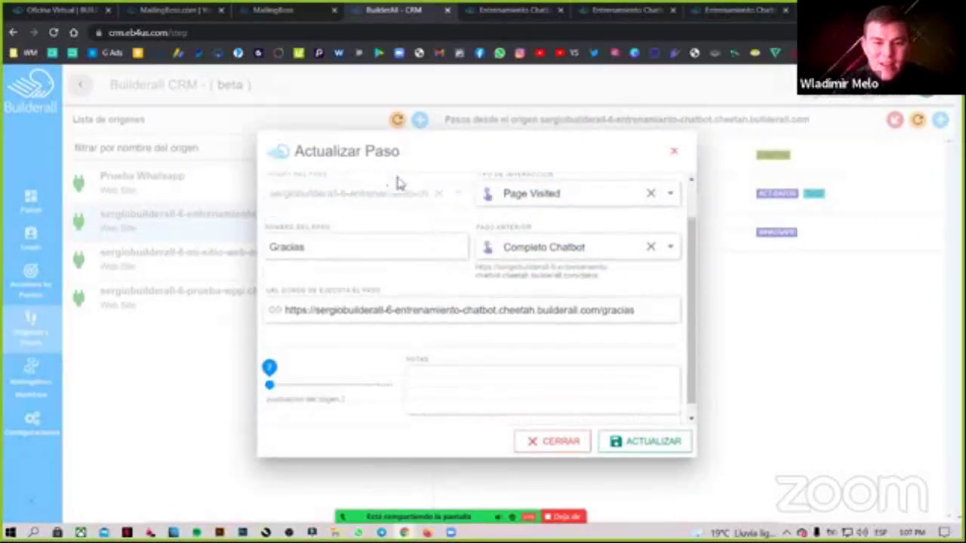
scroll(528, 256, up, 1)
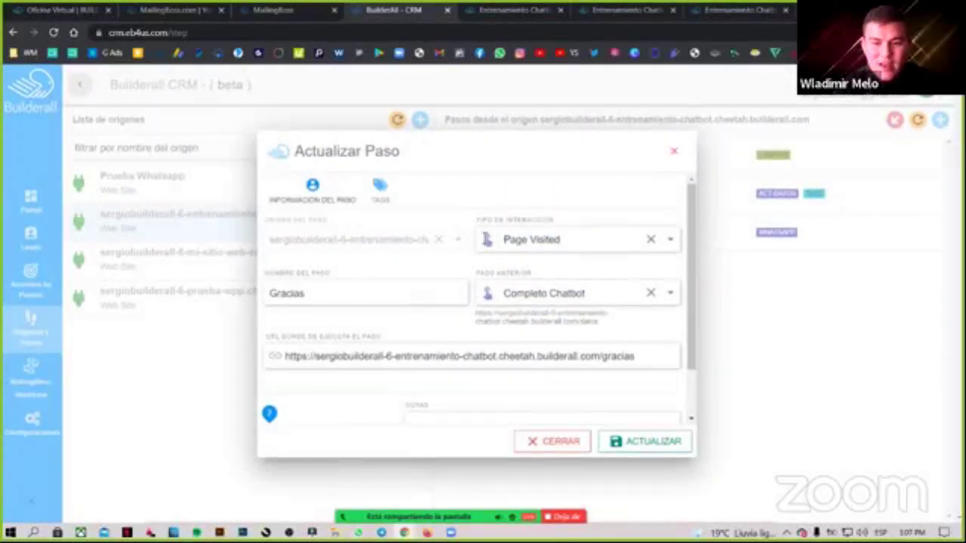
click(590, 293)
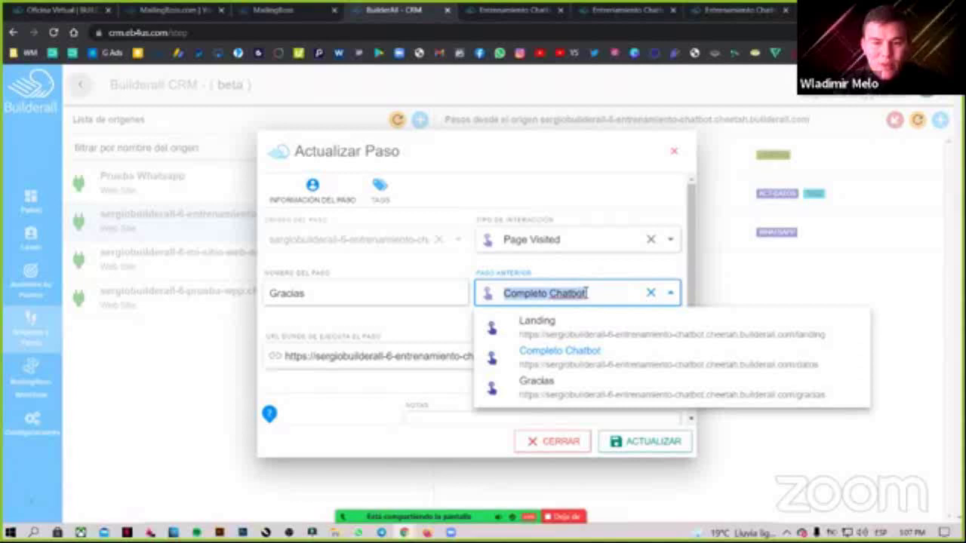
Confirm the WHATSAPP tag's action stays Suscribir para Lista, then return to MailingBoss.
click(383, 203)
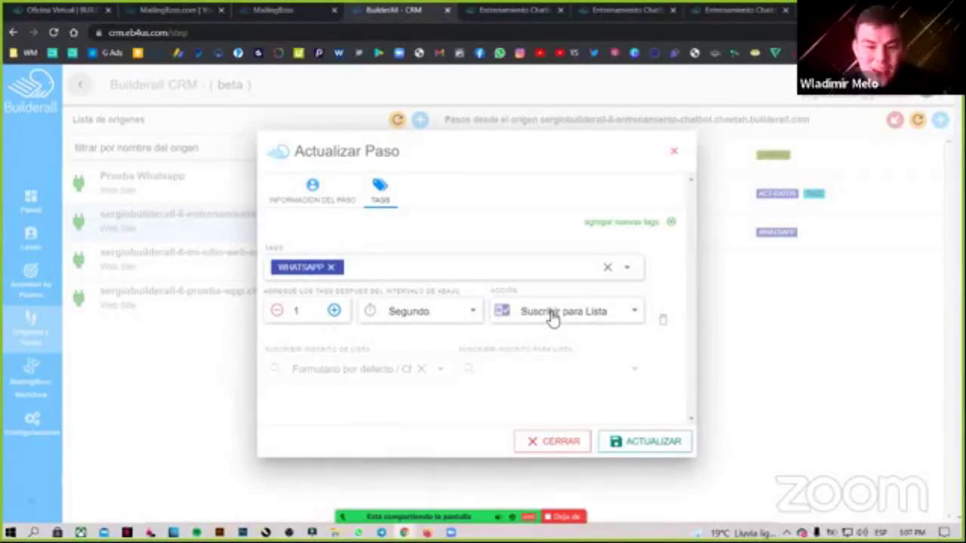
click(552, 317)
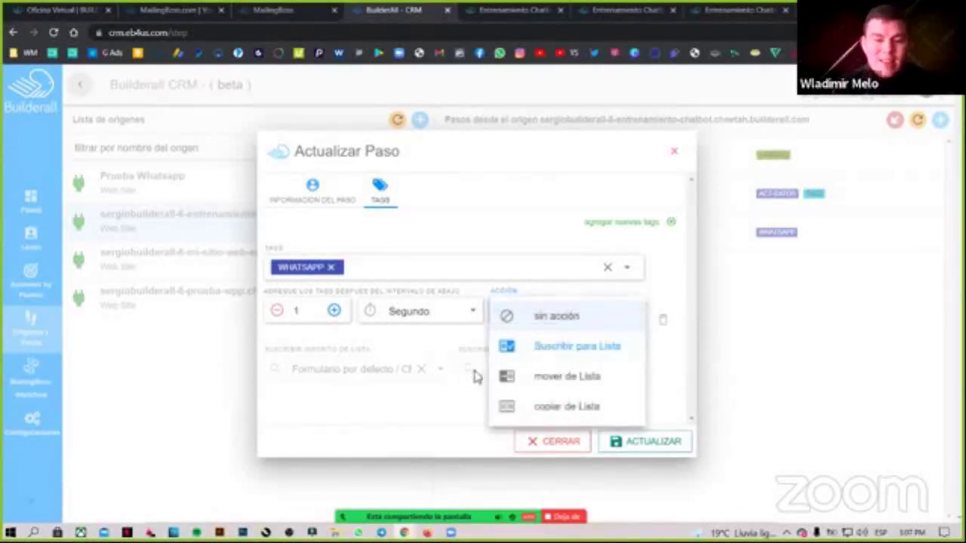
click(502, 351)
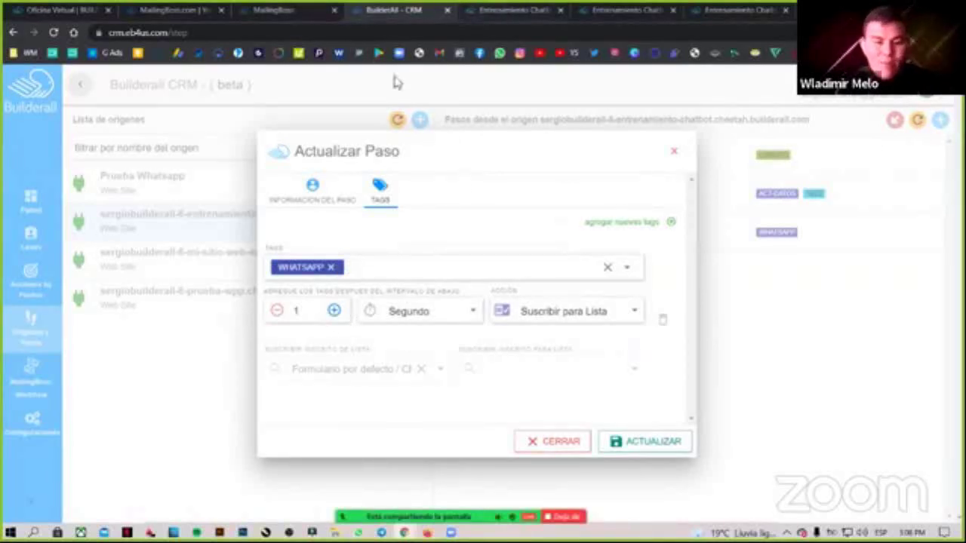
click(273, 10)
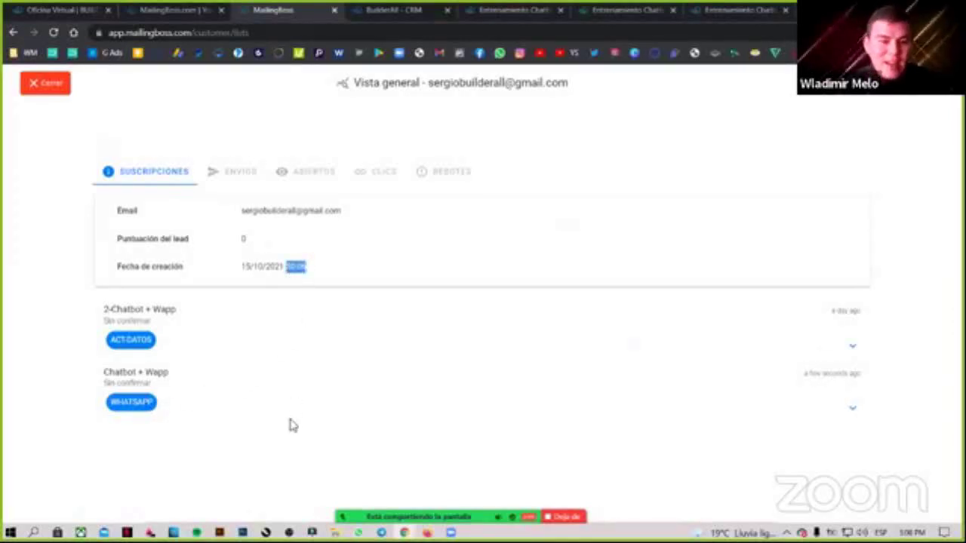
Close the contact overview and Chatbot + Wapp subscribers view, then show the workflows list.
click(243, 433)
click(56, 90)
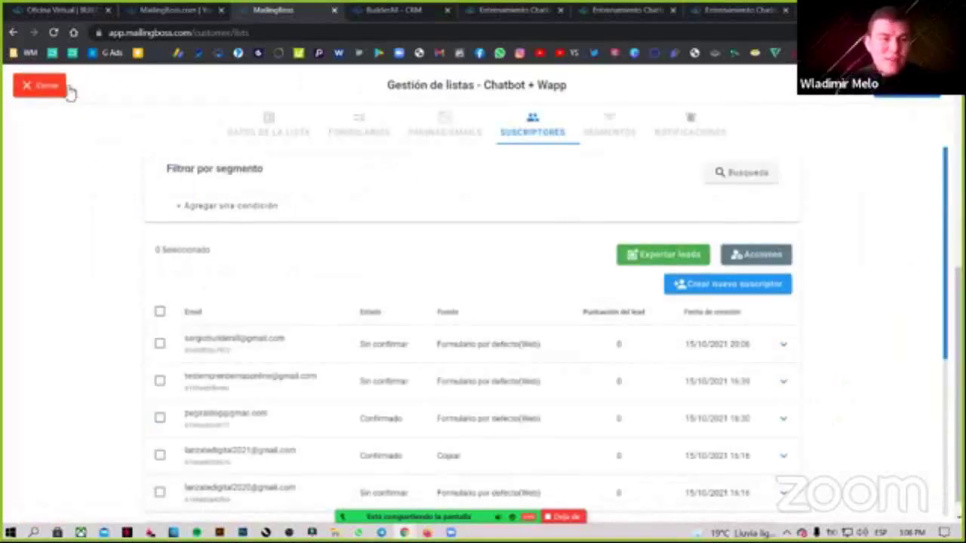
click(37, 95)
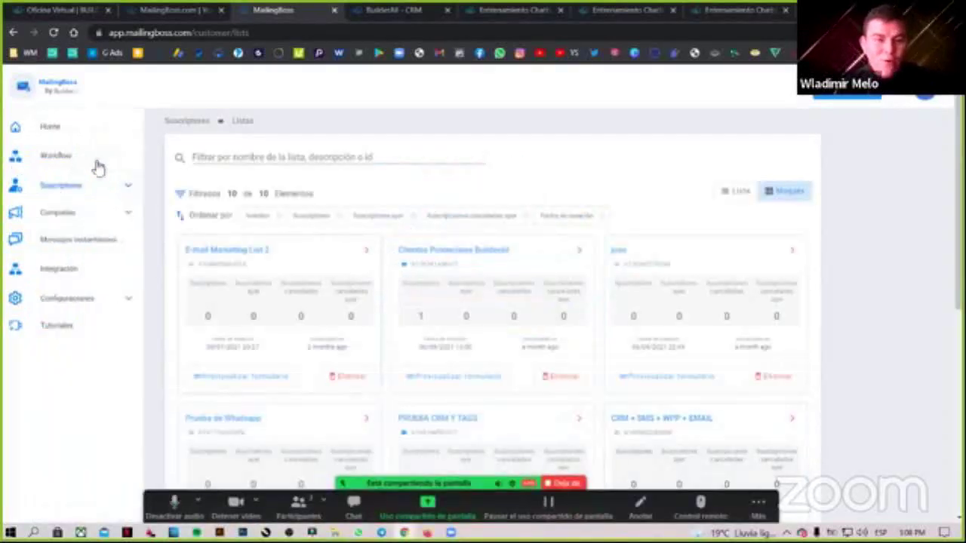
click(97, 161)
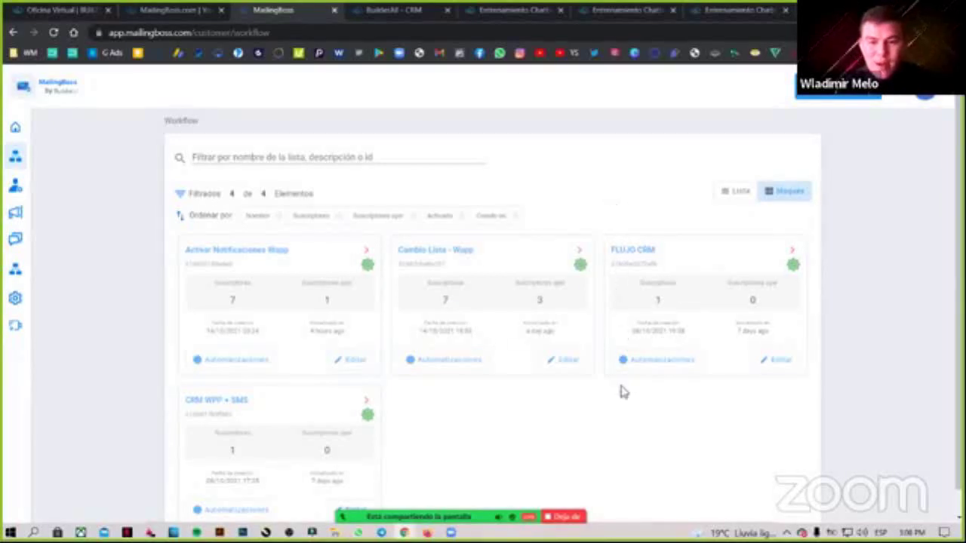
scroll(622, 393, down, 1)
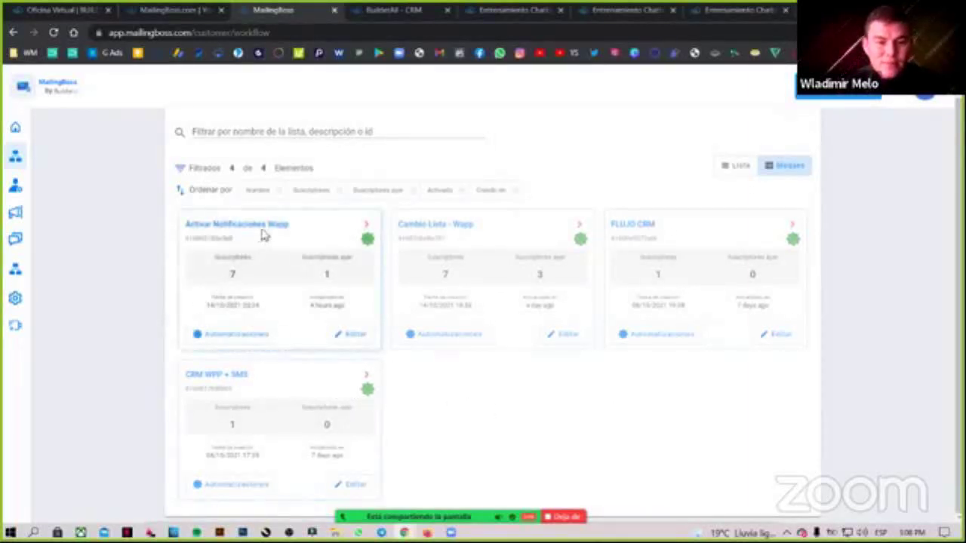
Open Activar Notificaciones Wapp and inspect its WHATSAPP tag trigger, wait and message steps.
click(368, 336)
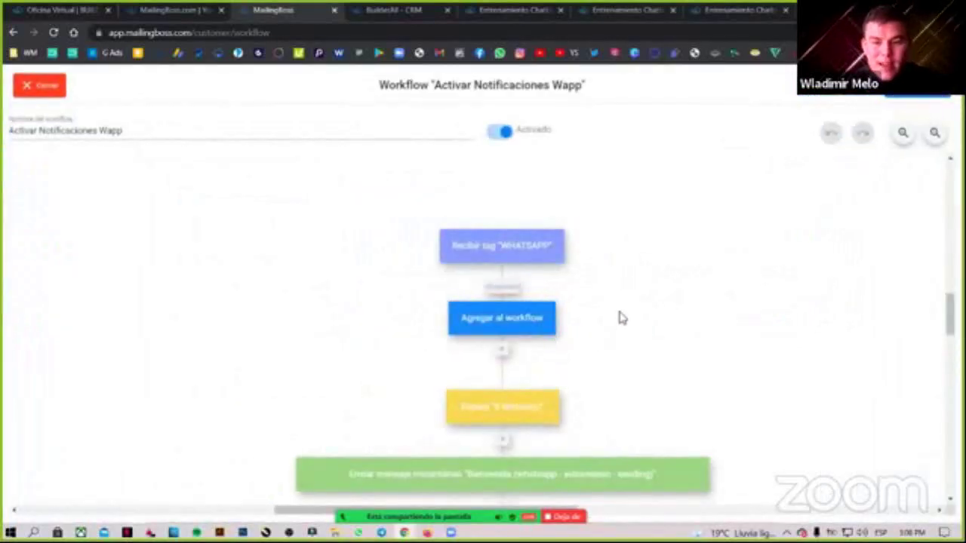
scroll(618, 313, down, 2)
click(492, 190)
drag(491, 190, 520, 192)
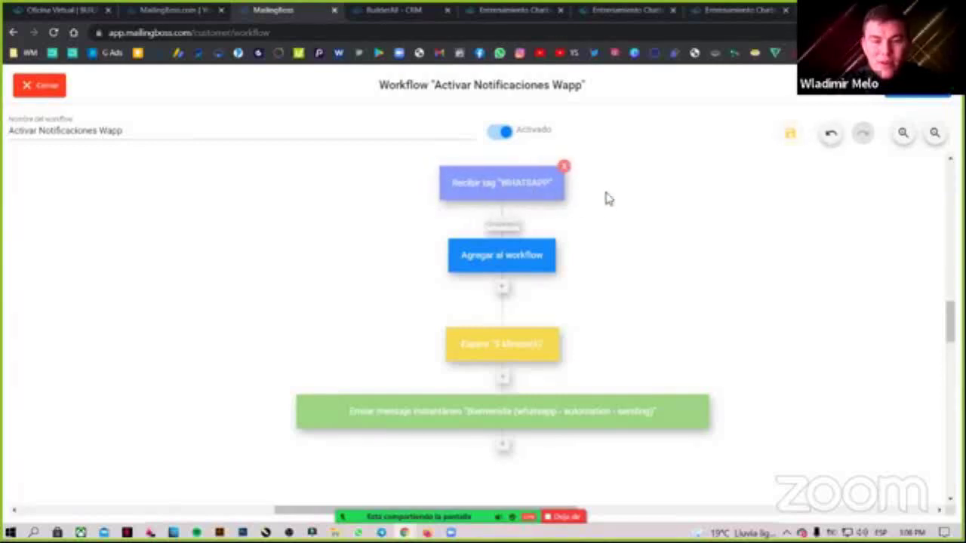
click(501, 190)
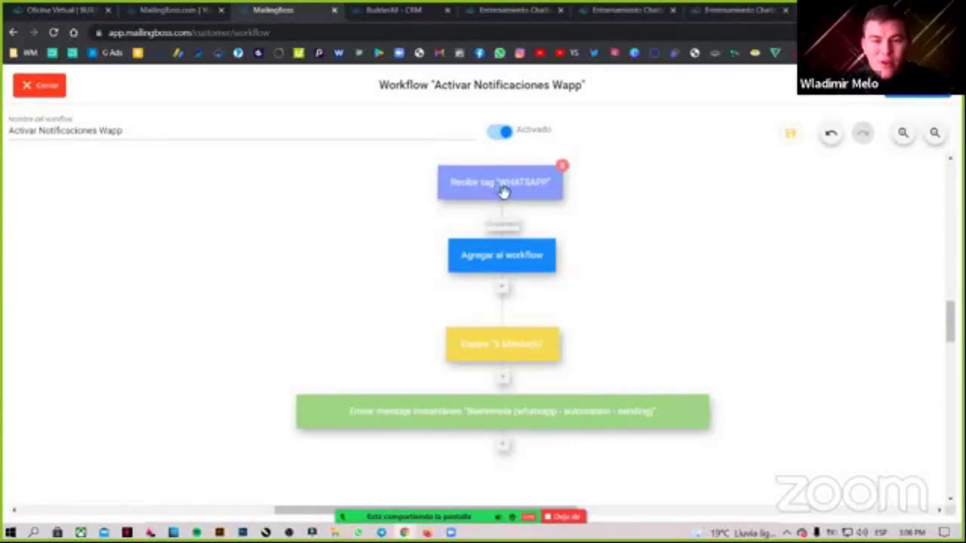
drag(502, 186, 505, 189)
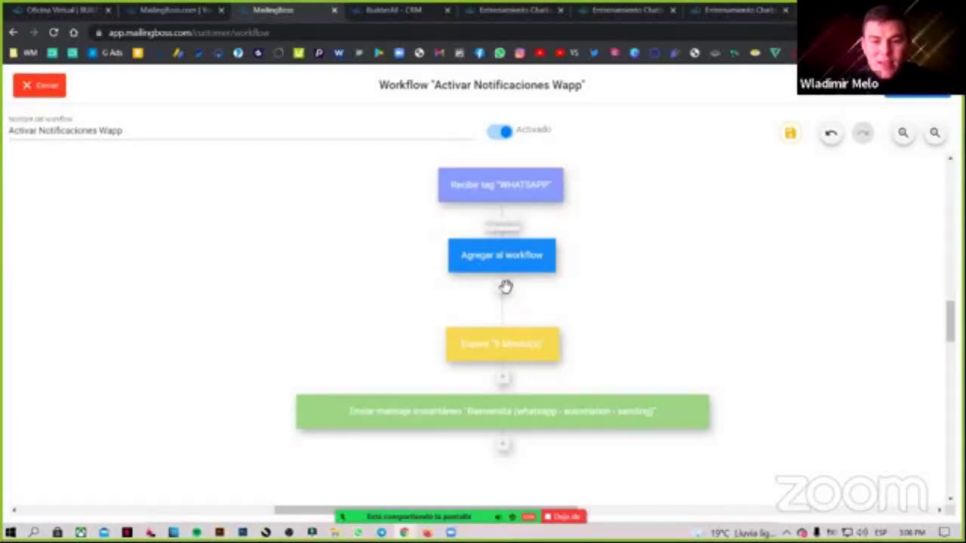
scroll(506, 289, down, 1)
drag(492, 284, 500, 280)
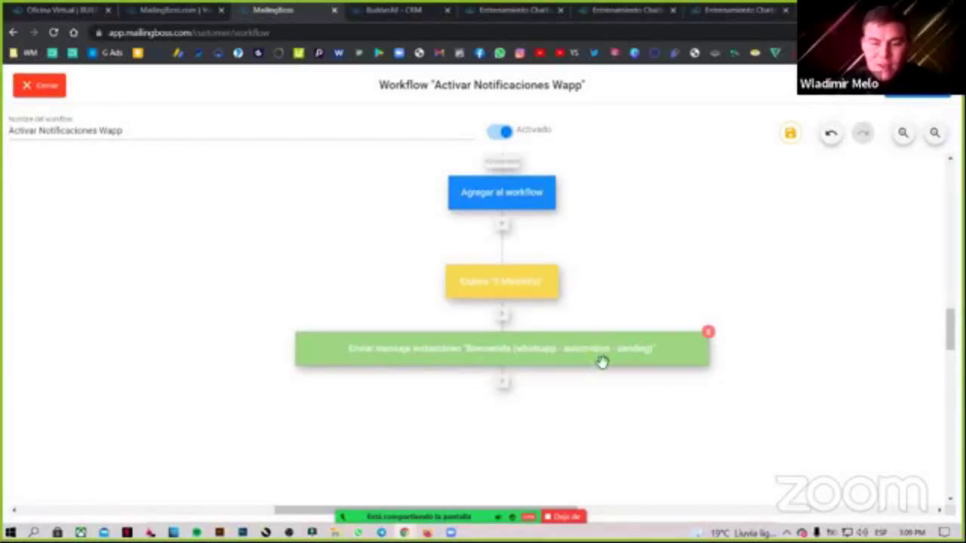
drag(576, 362, 379, 375)
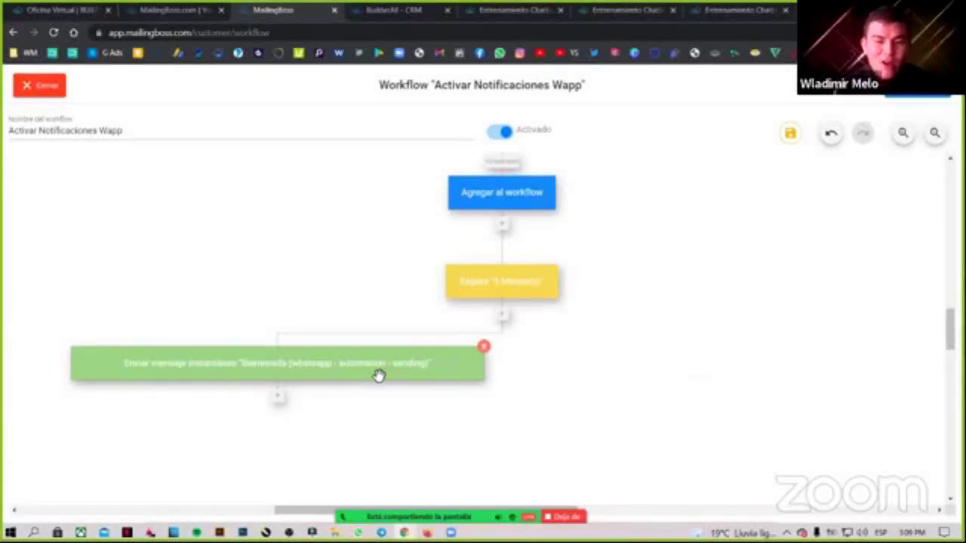
drag(379, 375, 379, 375)
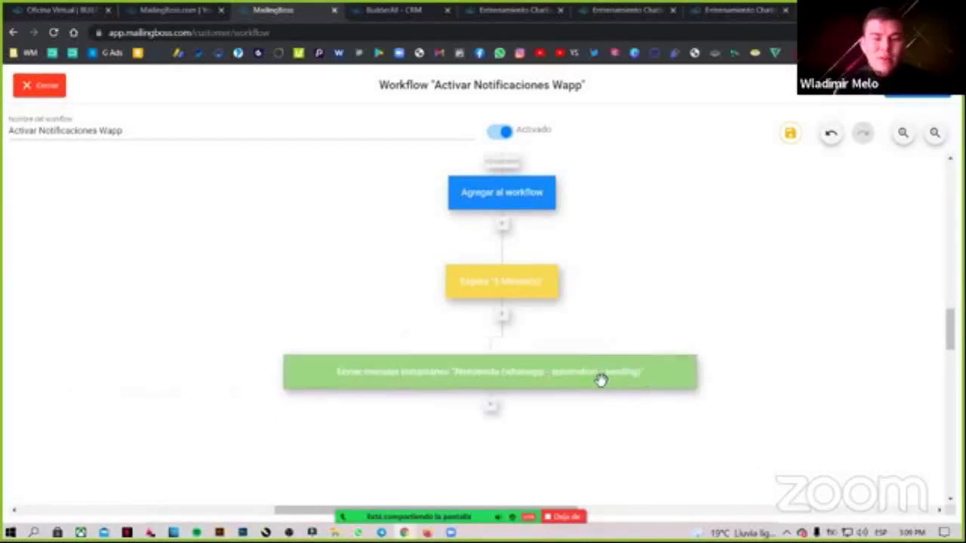
Bring up WhatsApp and open the chat that received the activation message.
mouse_move(602, 379)
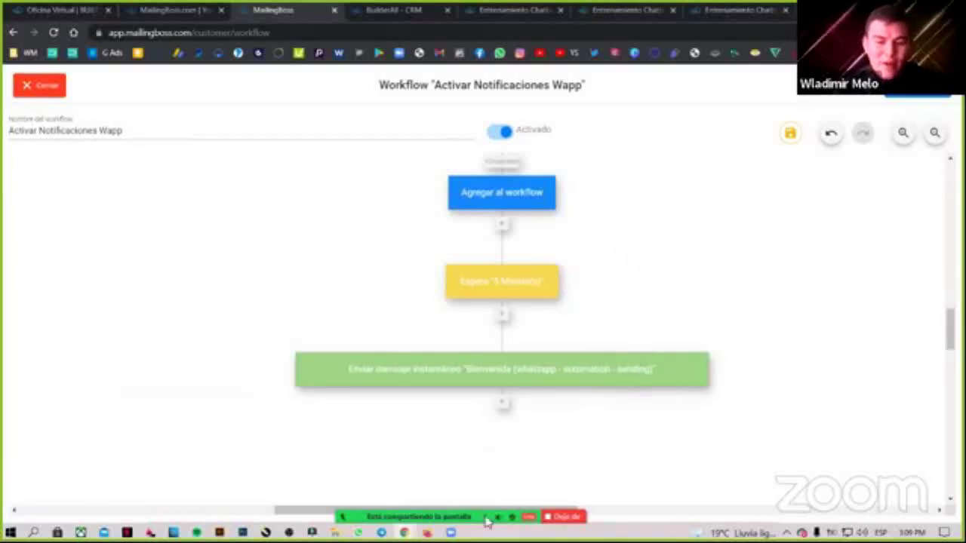
key(alt+Tab)
click(264, 301)
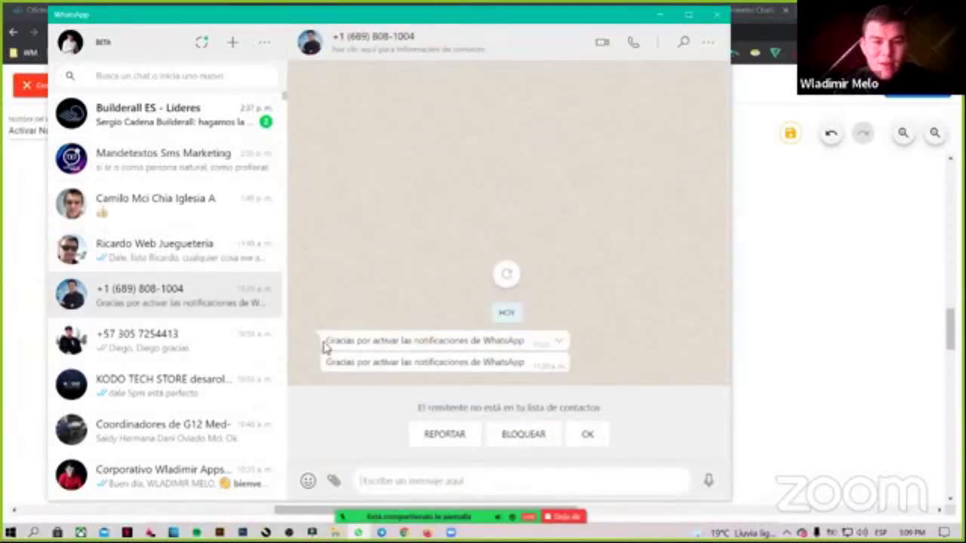
Point out both 'Gracias por activar las notificaciones de WhatsApp' messages, then return to the workflow.
drag(326, 341, 538, 344)
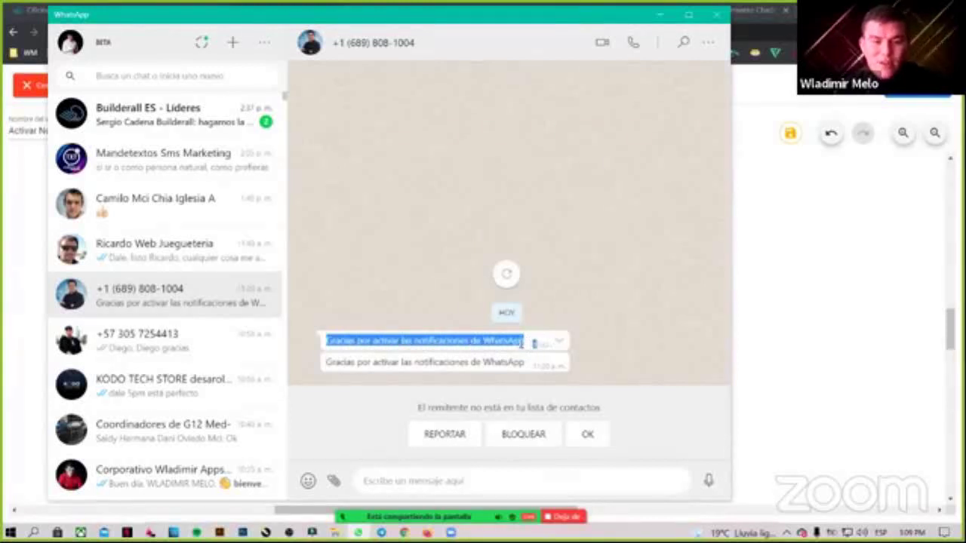
drag(328, 365, 525, 369)
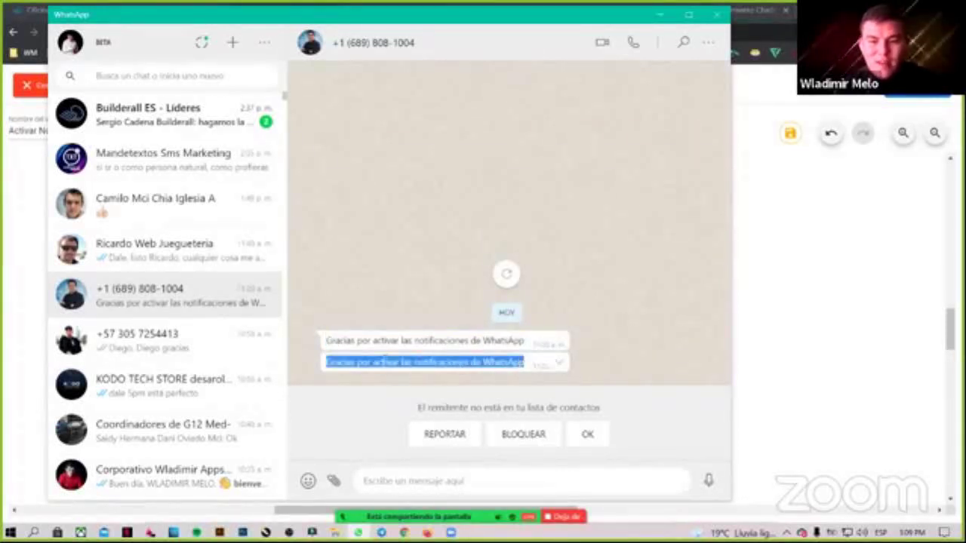
click(710, 359)
click(766, 325)
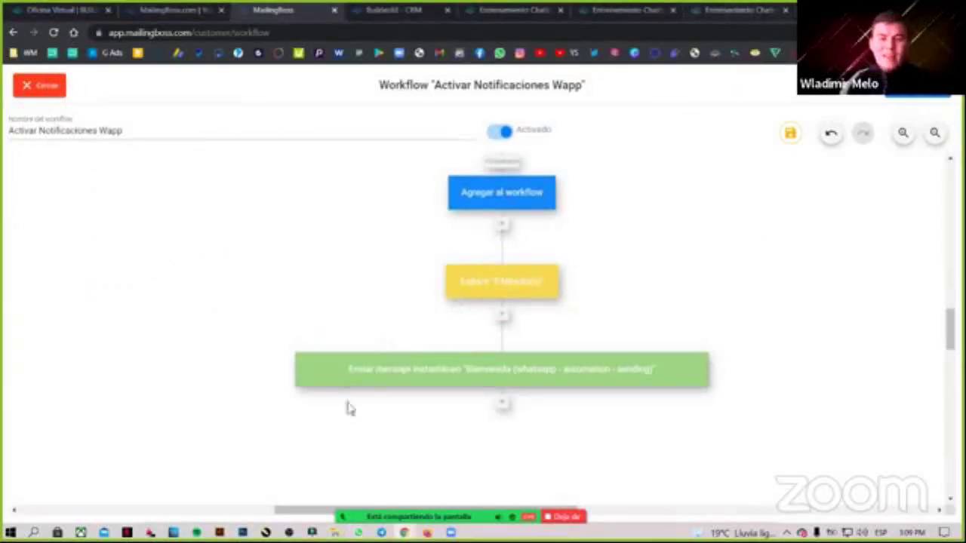
click(670, 7)
Show the Cheetah 'gracias' page and highlight its WhatsApp-notifications-activated heading and text.
click(555, 8)
click(554, 7)
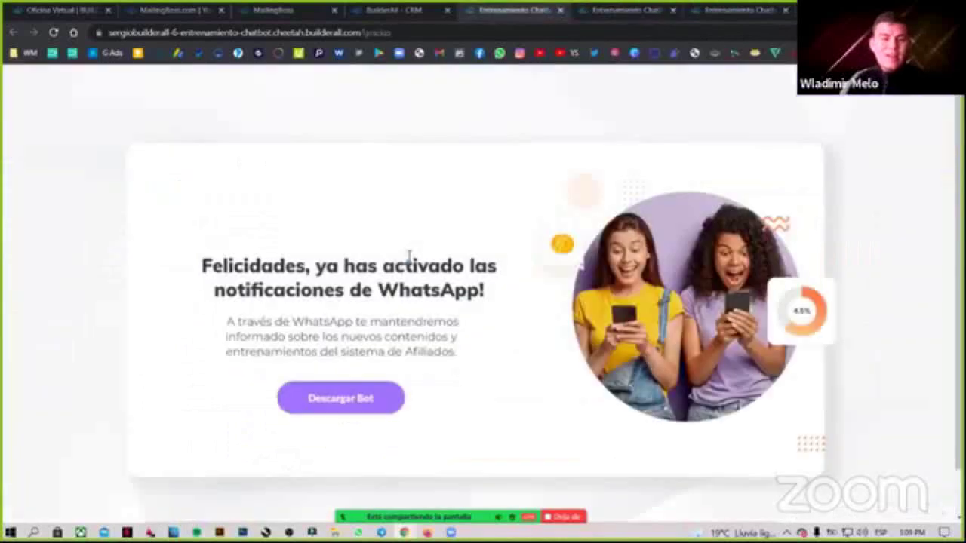
drag(203, 264, 459, 349)
click(458, 353)
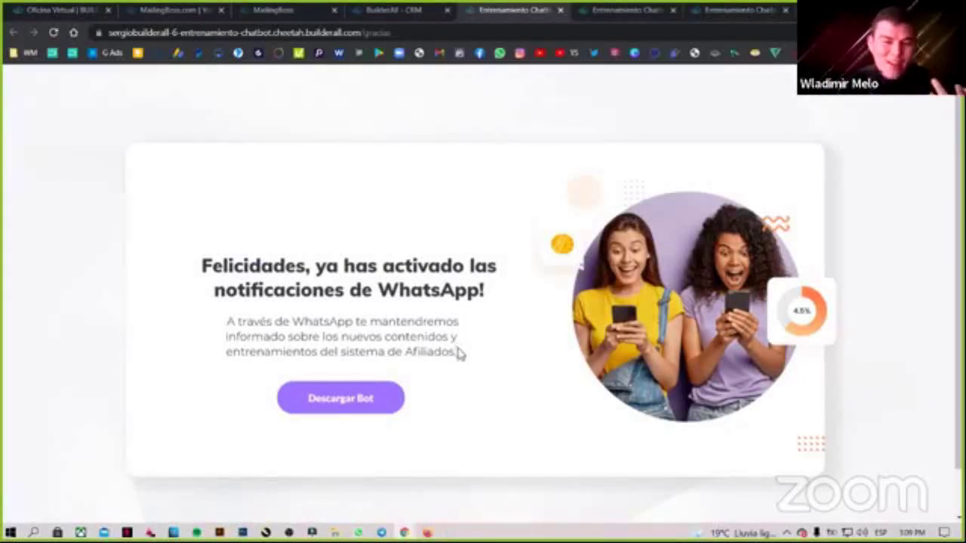
drag(265, 304, 241, 264)
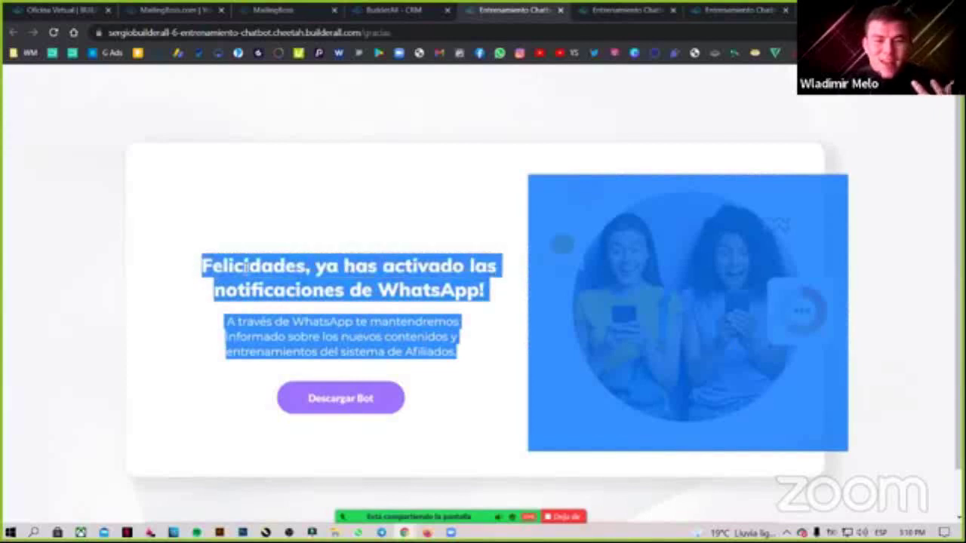
click(245, 266)
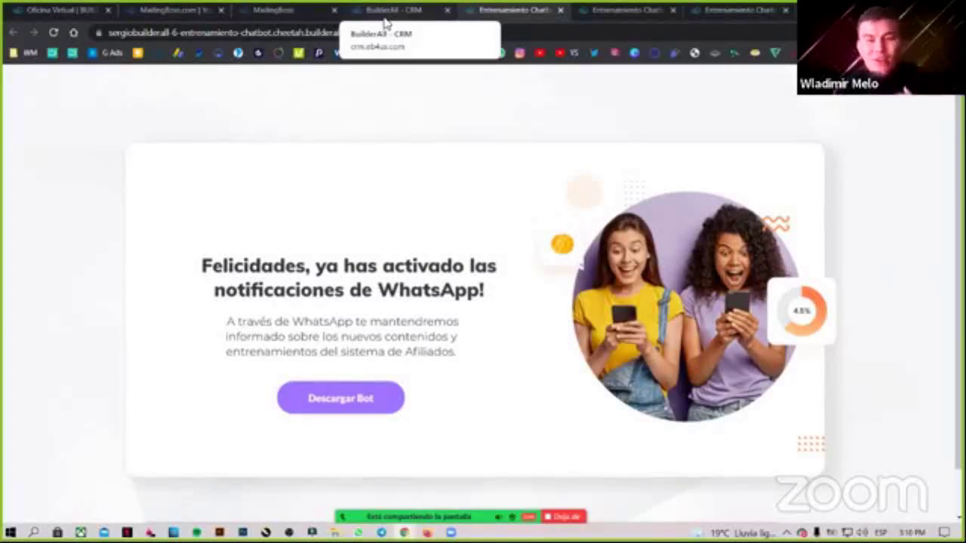
Confirm Gracias keeps Suscribir para Lista, then close the step and origin settings unchanged.
click(385, 23)
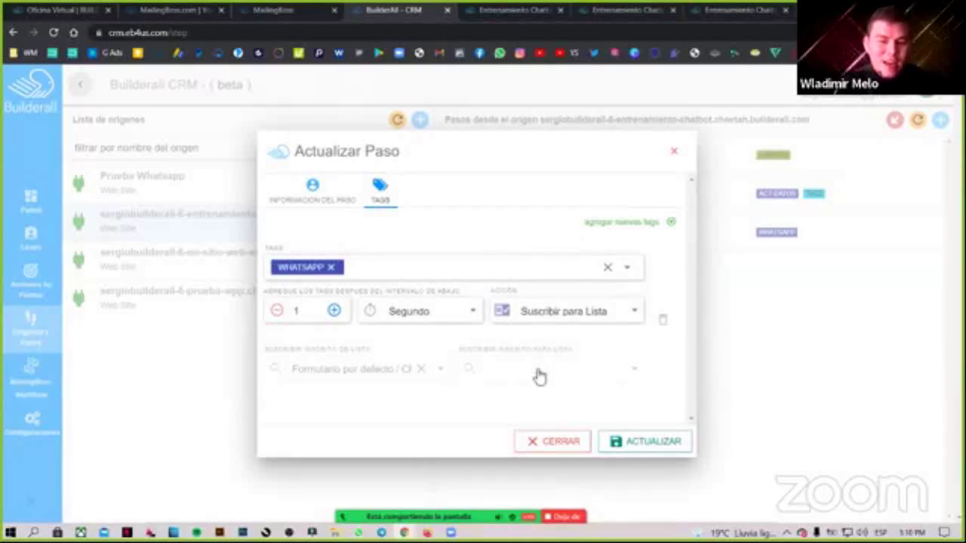
click(520, 345)
click(442, 403)
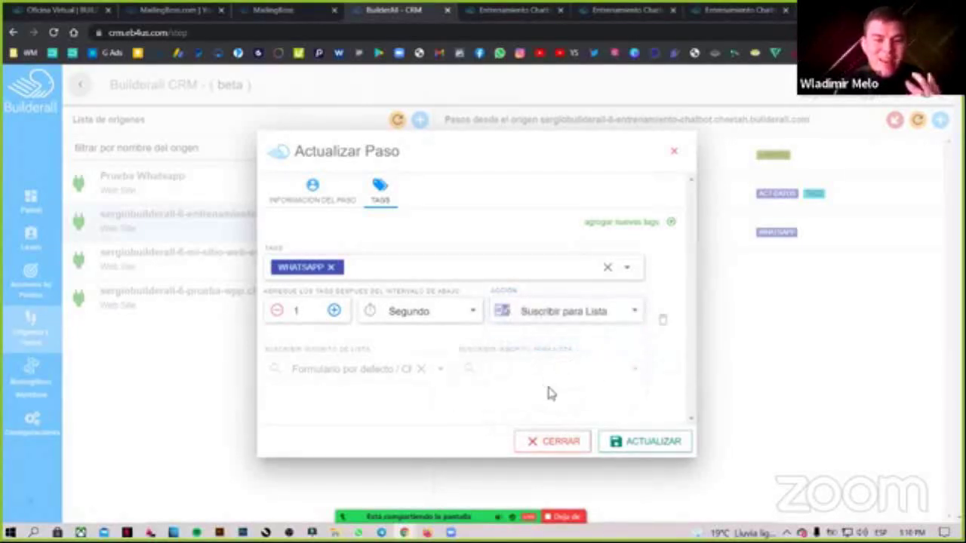
click(553, 441)
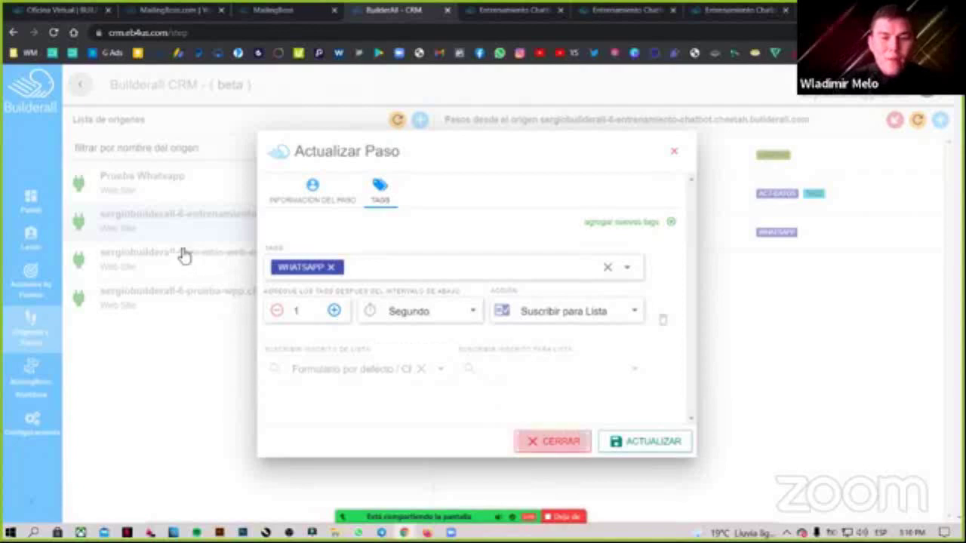
click(338, 228)
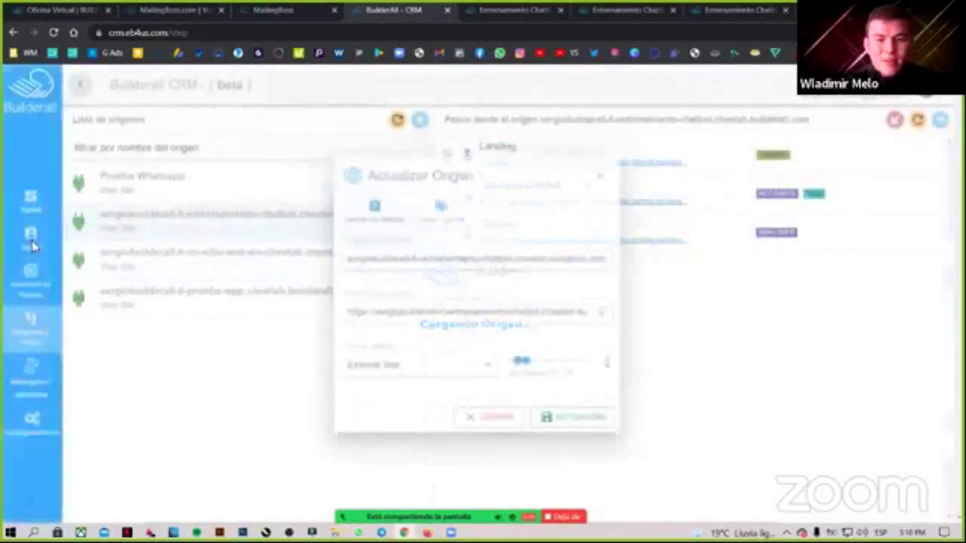
click(610, 163)
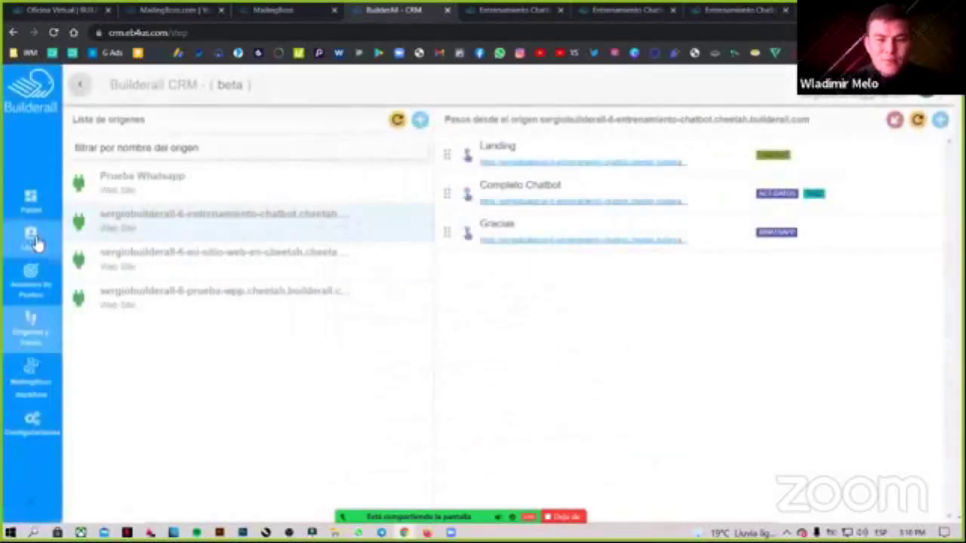
click(31, 237)
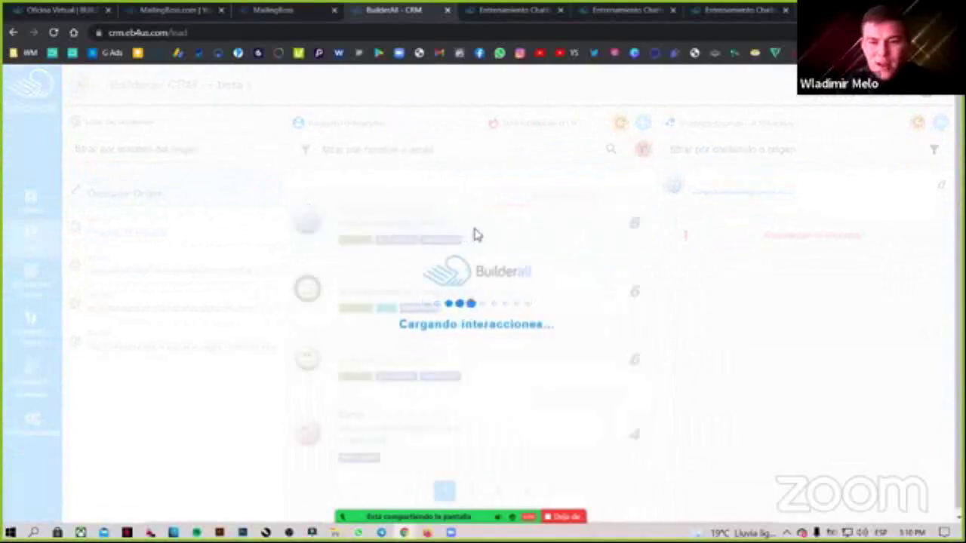
click(487, 230)
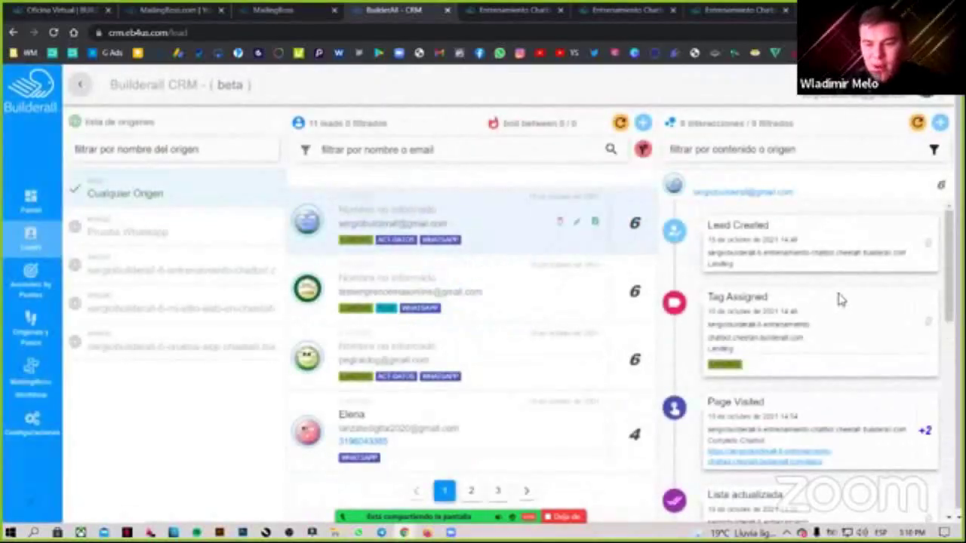
scroll(839, 300, down, 5)
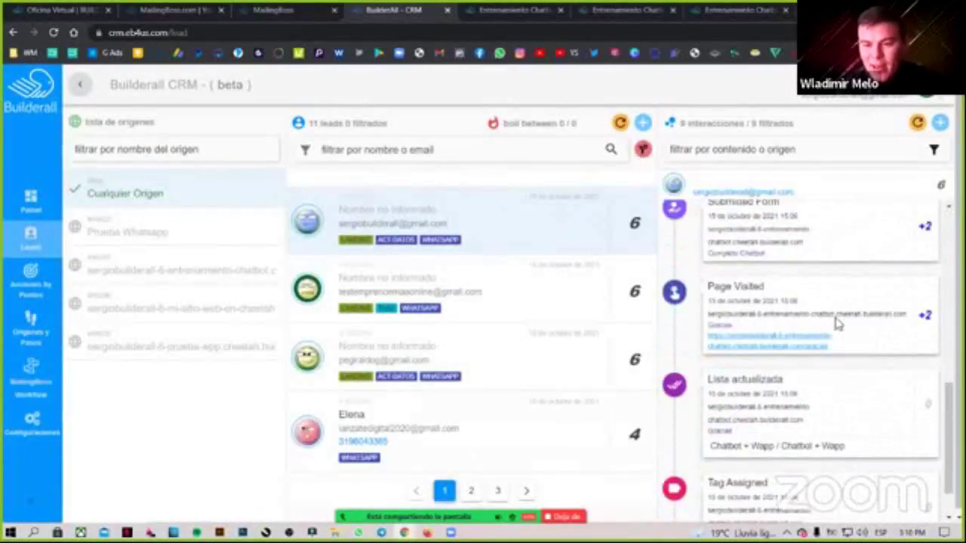
scroll(822, 314, down, 3)
scroll(711, 332, down, 1)
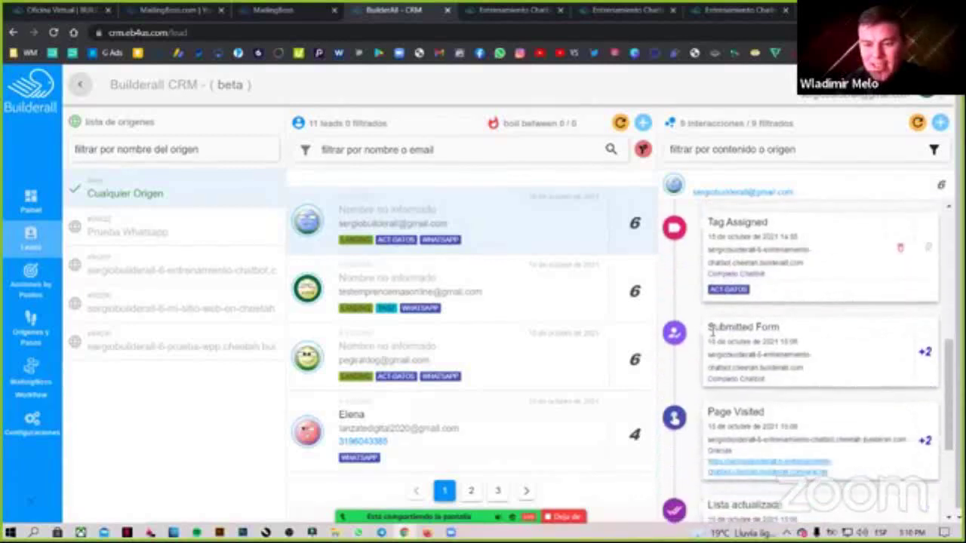
drag(708, 327, 779, 329)
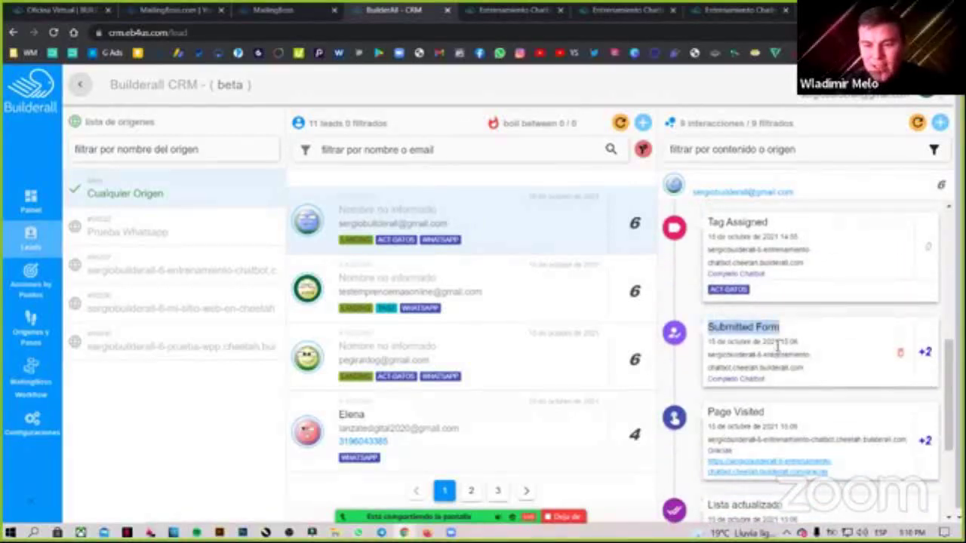
click(785, 343)
drag(736, 368, 787, 367)
click(793, 364)
scroll(713, 362, down, 1)
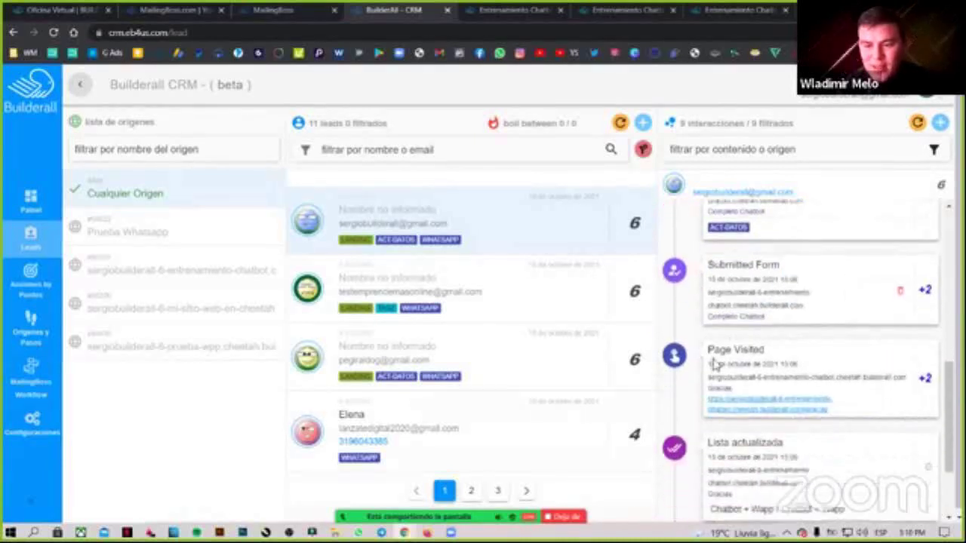
drag(708, 347, 796, 377)
drag(736, 386, 711, 388)
click(711, 388)
scroll(913, 334, down, 1)
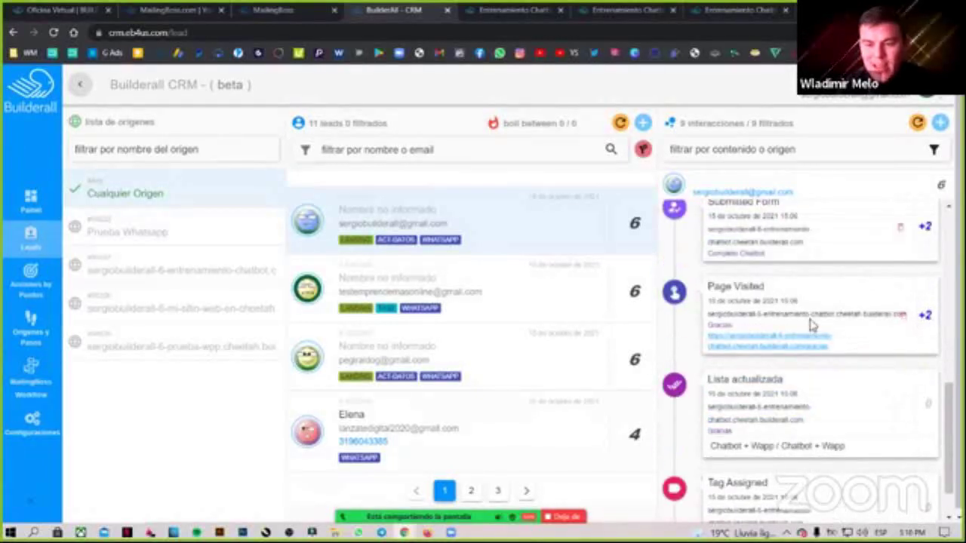
scroll(808, 327, down, 1)
drag(710, 329, 785, 325)
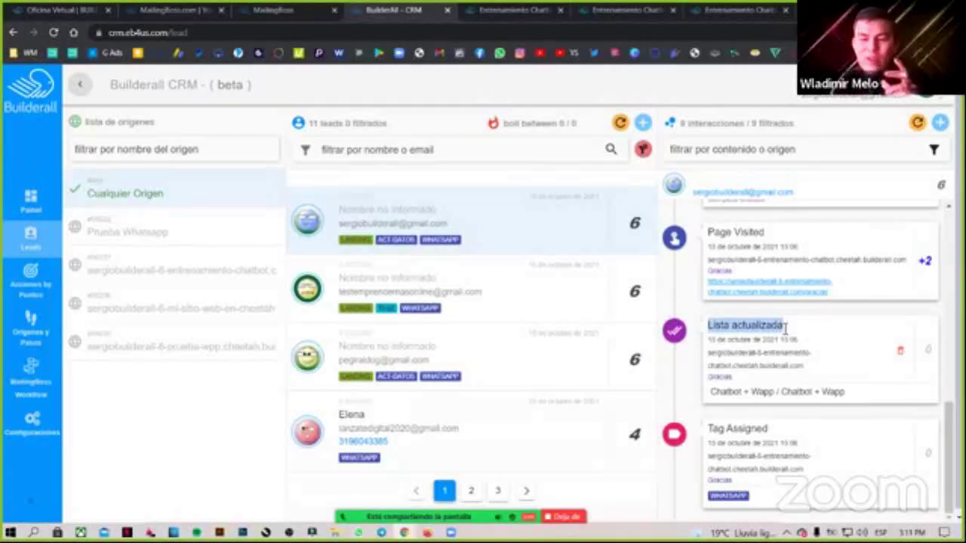
click(712, 377)
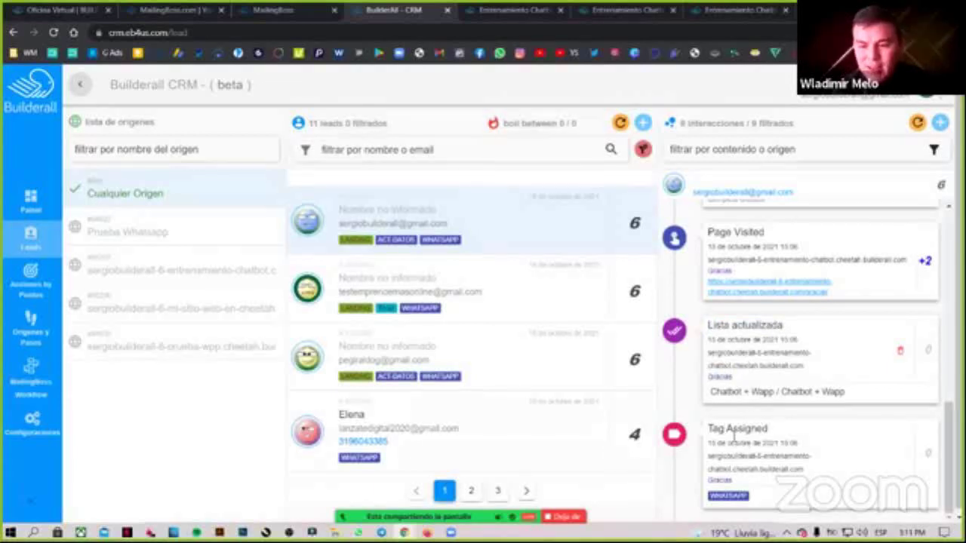
scroll(714, 427, down, 1)
drag(712, 427, 773, 428)
drag(758, 492, 752, 492)
click(755, 493)
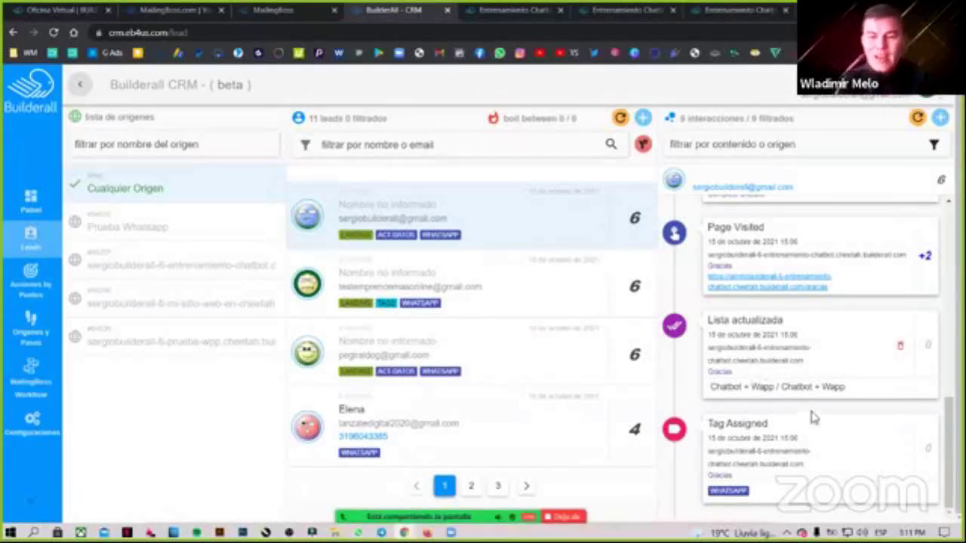
scroll(816, 430, up, 1)
scroll(823, 428, up, 3)
scroll(825, 428, down, 4)
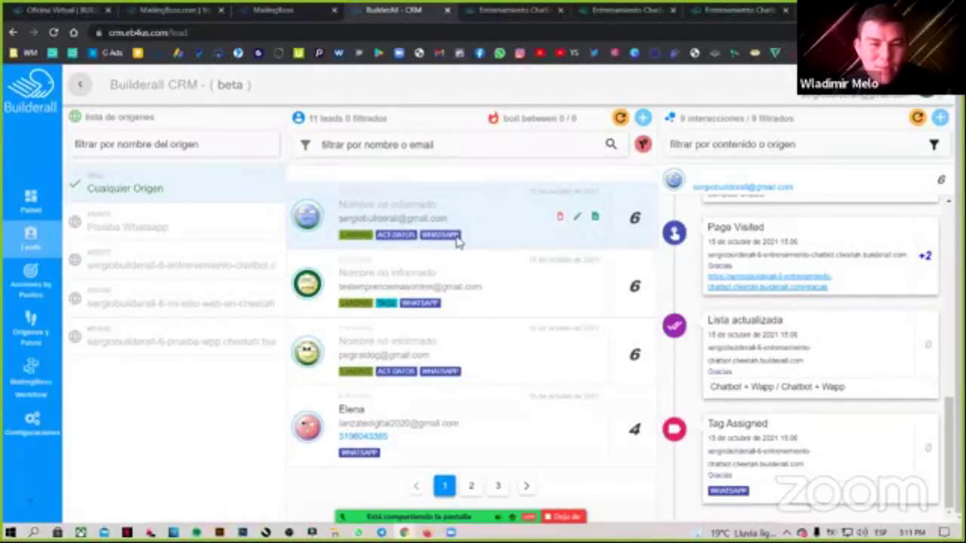
click(43, 338)
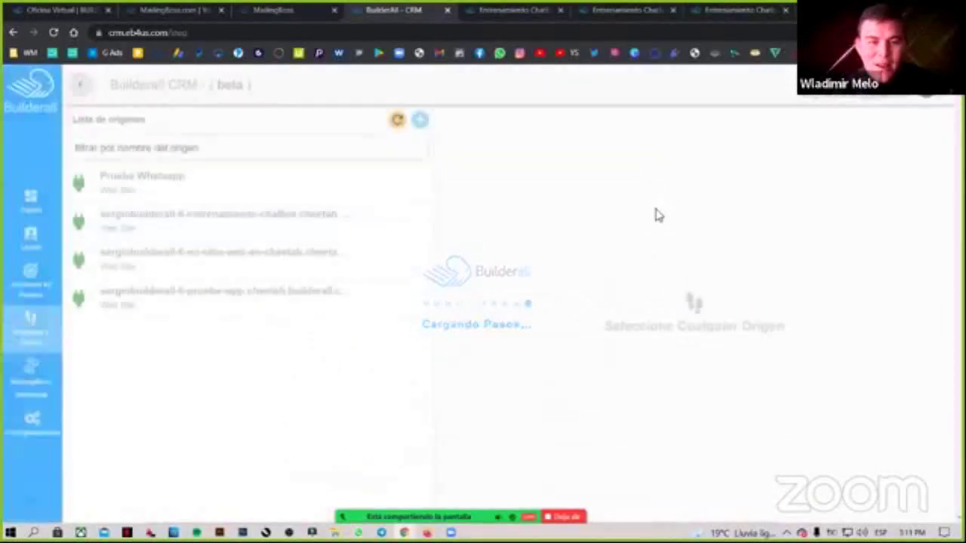
click(257, 221)
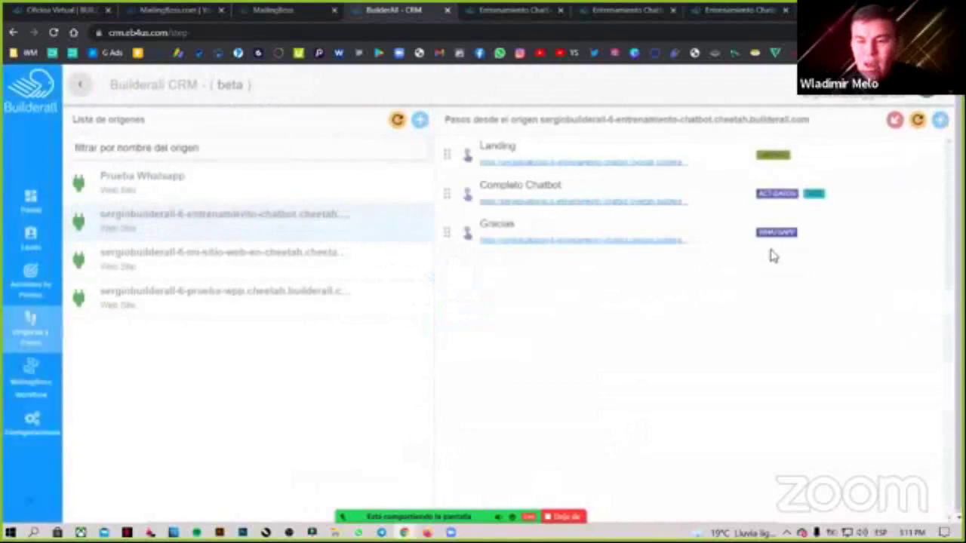
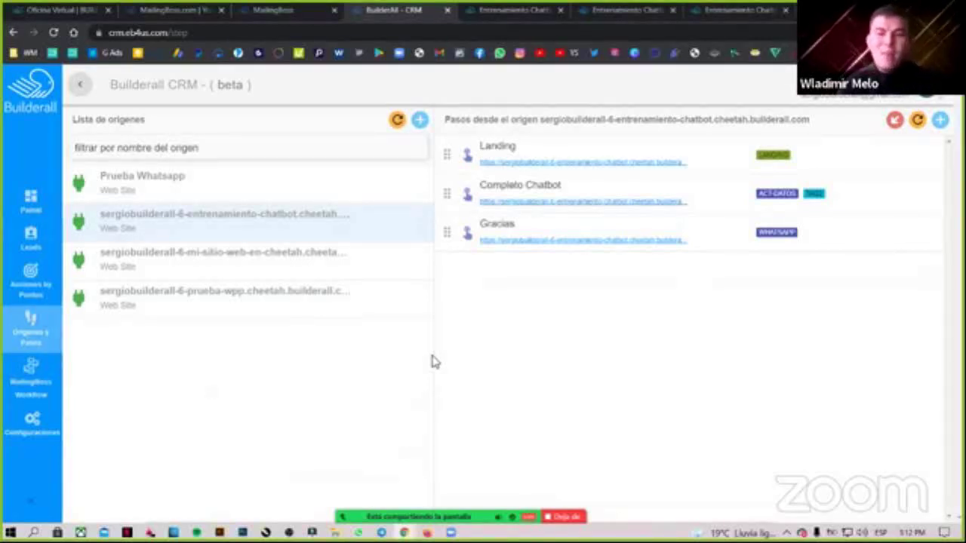
Check the Gracias WhatsApp thank-you page, then list the CRM leads with their tags and timelines.
click(507, 8)
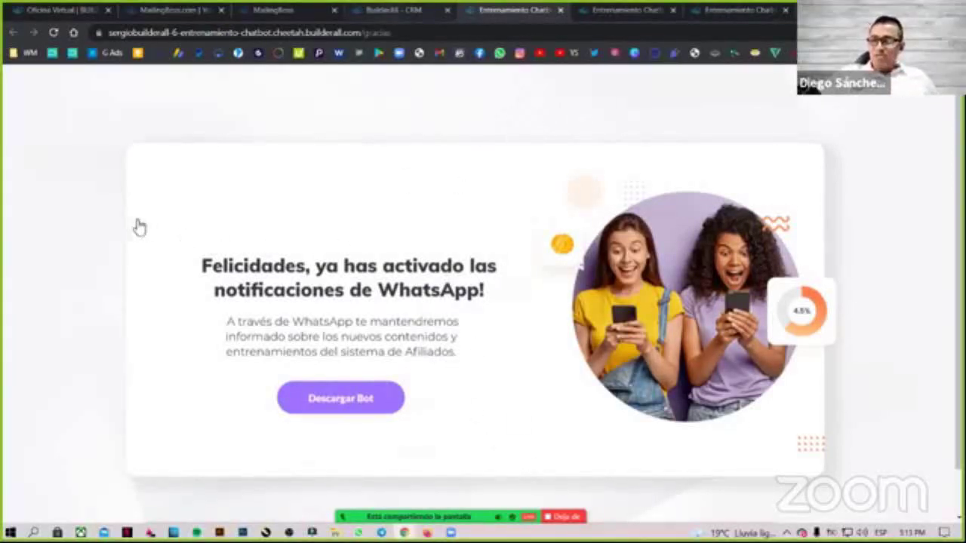
key(ctrl+shift+Tab)
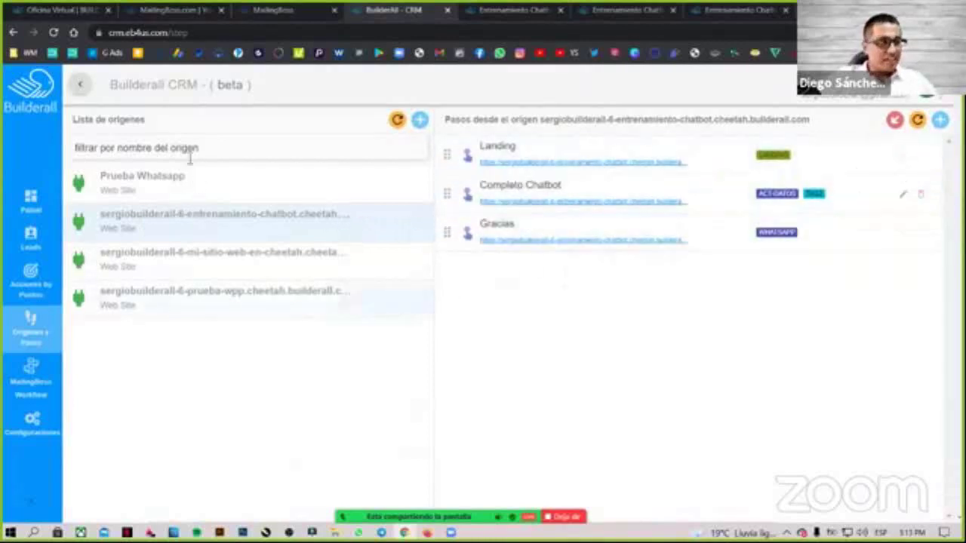
click(30, 238)
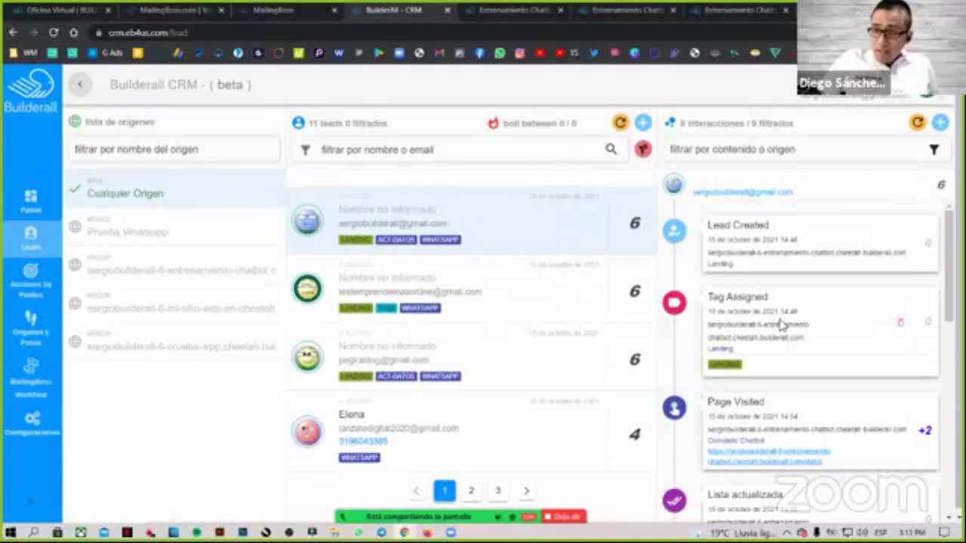
Load the first lead's interaction history in the Leads list.
scroll(784, 328, down, 10)
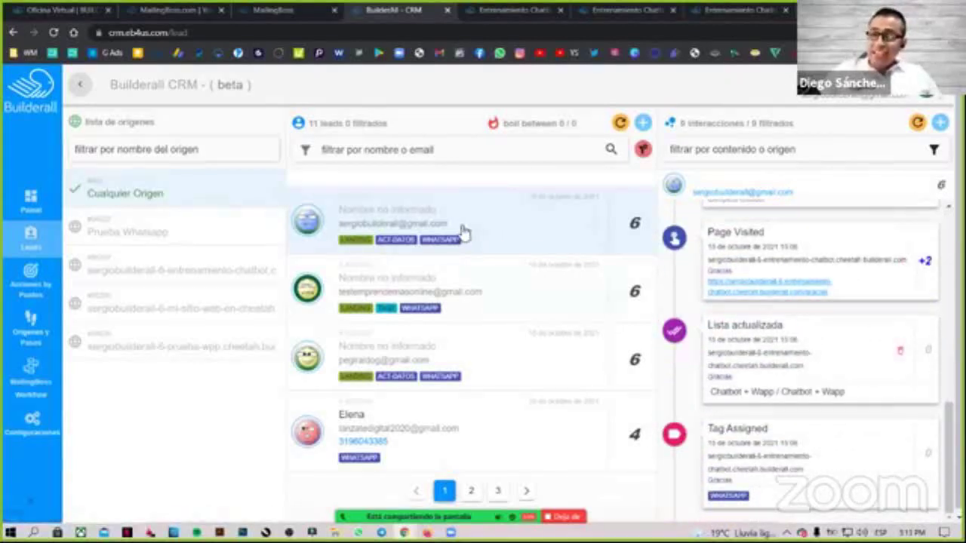
click(464, 232)
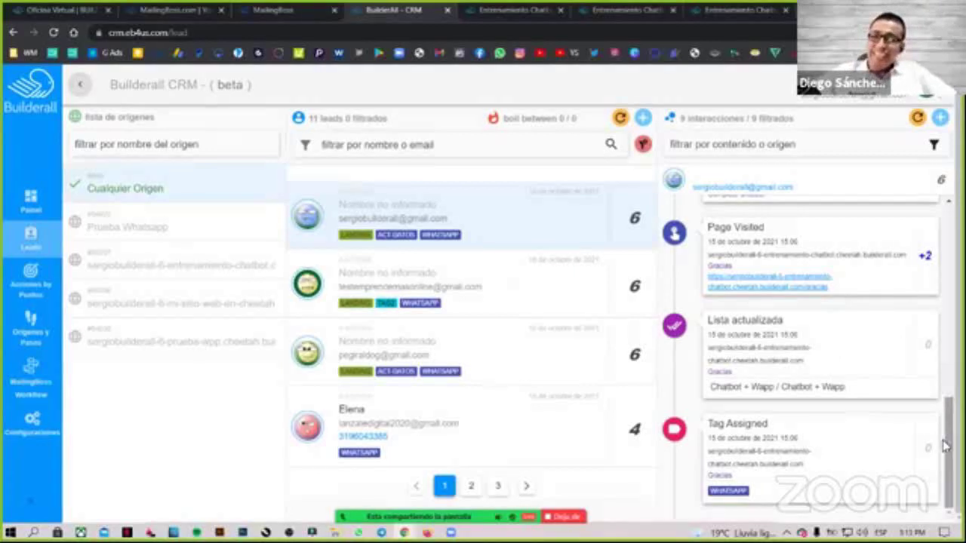
scroll(722, 295, up, 1)
scroll(722, 295, down, 1)
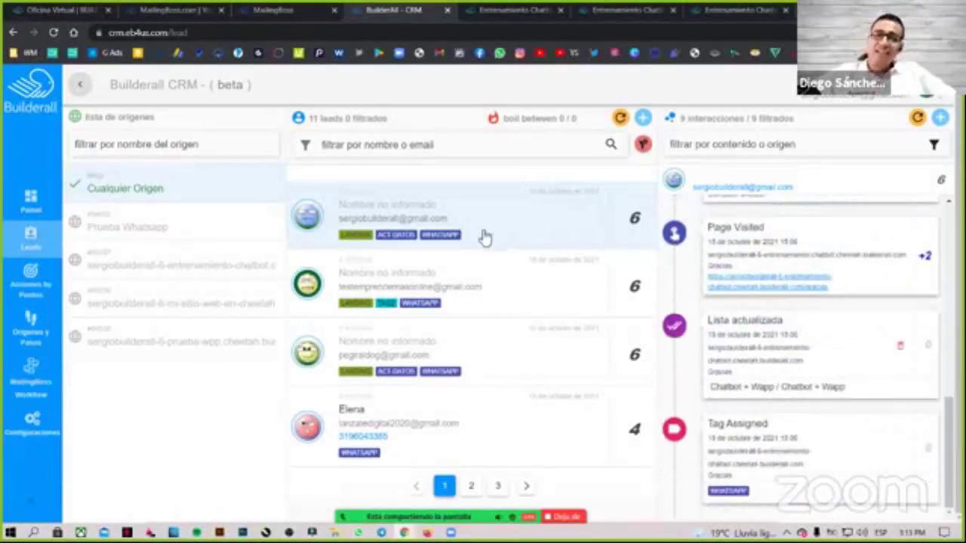
Leave MailingBoss's Activar Notificaciones Wapp workflow for the list, expand Suscriptores, and stop sharing.
click(329, 11)
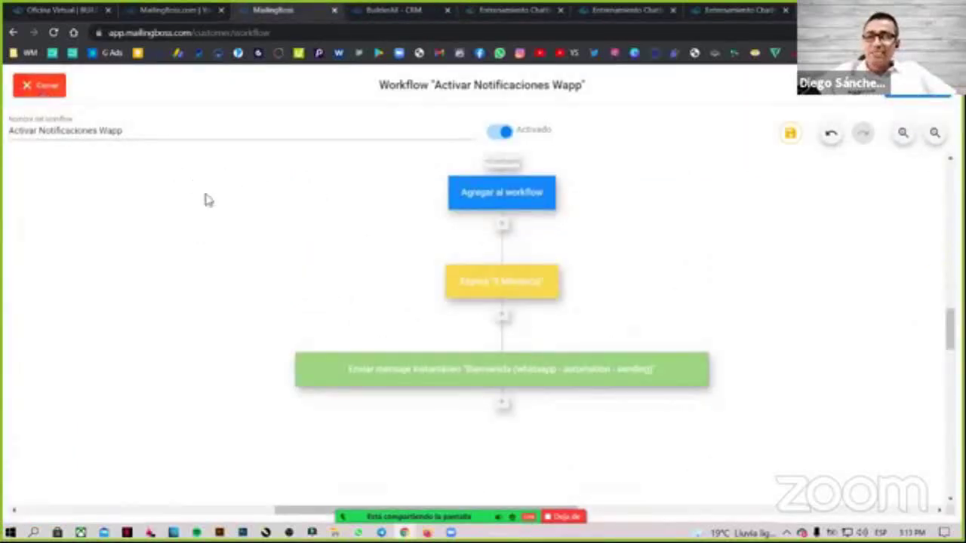
key(Escape)
key(Return)
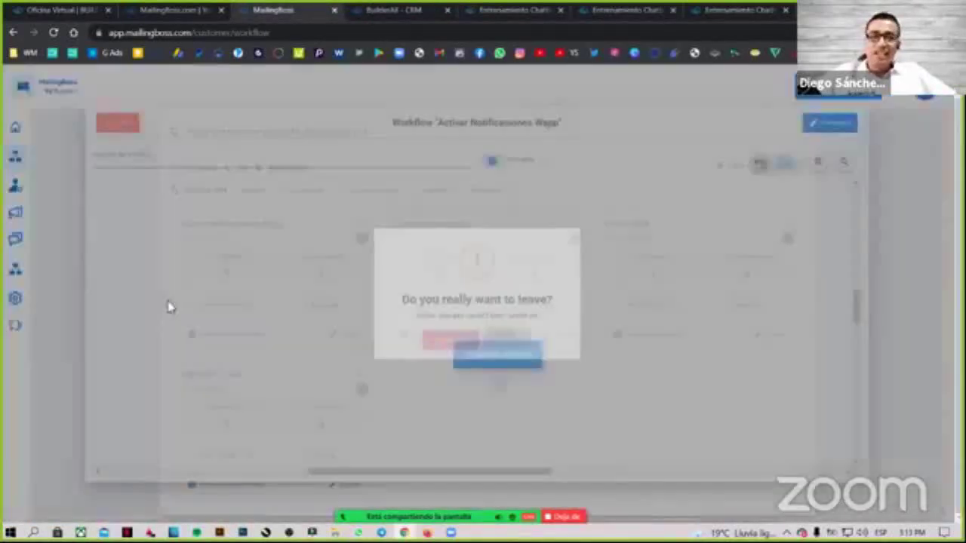
mouse_move(75, 200)
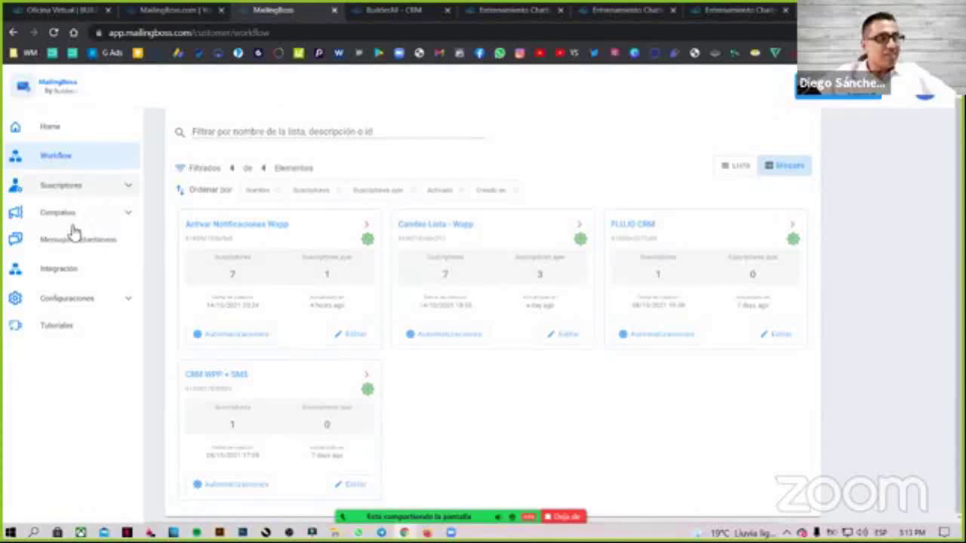
click(60, 184)
click(565, 516)
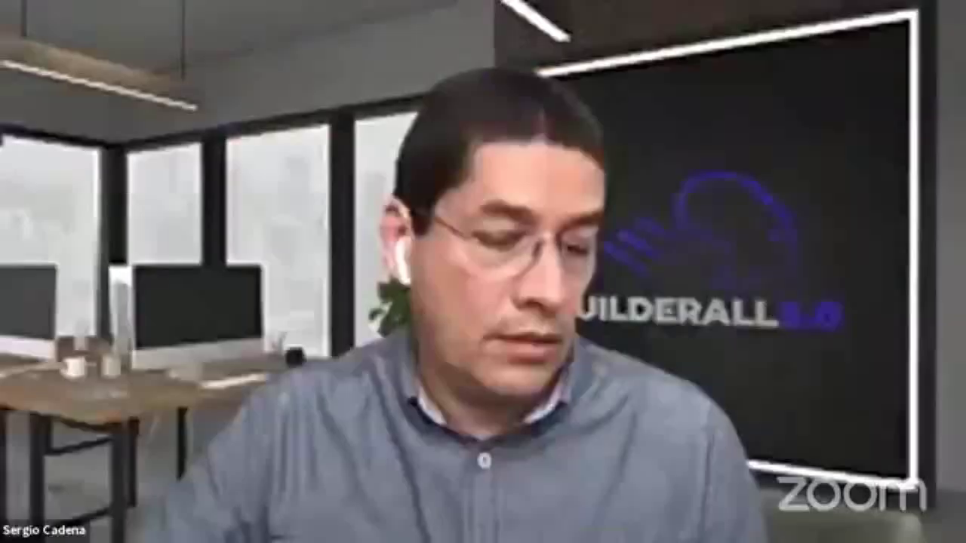
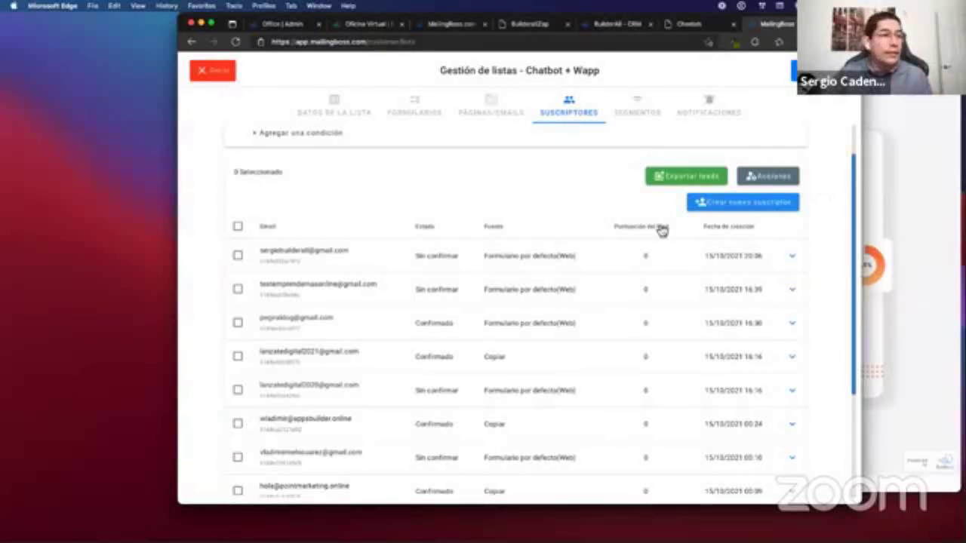
Close the Chatbot + Wapp subscriber list and go to MailingBoss's Workflow page.
click(793, 259)
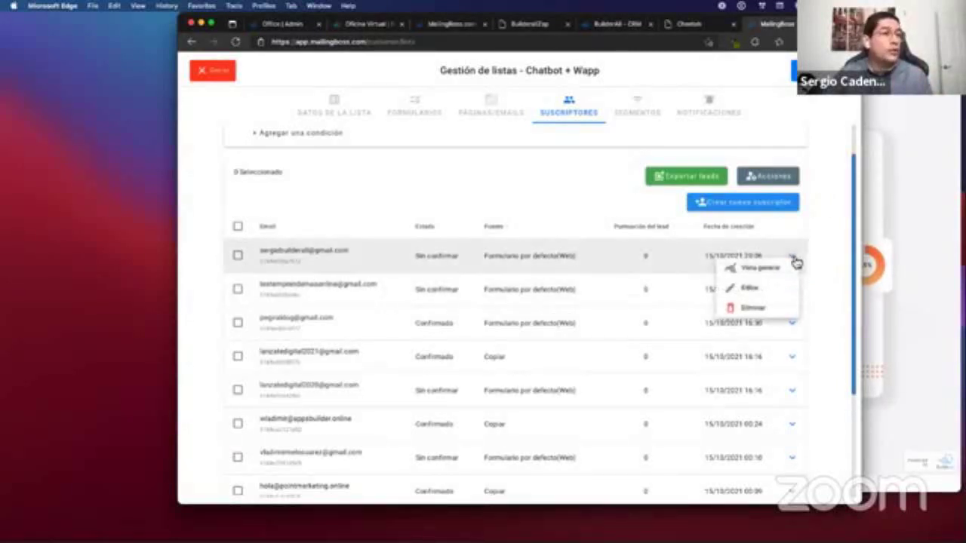
click(230, 85)
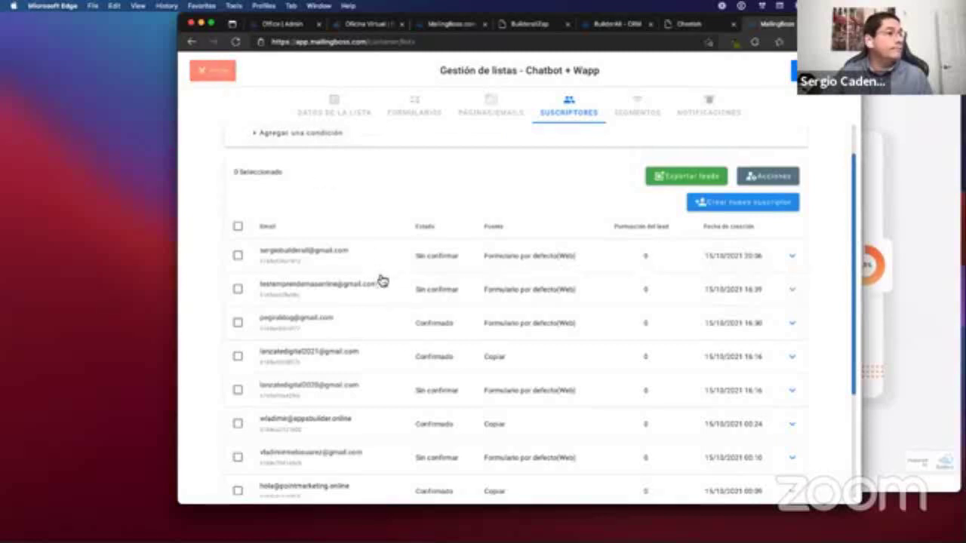
scroll(423, 273, up, 2)
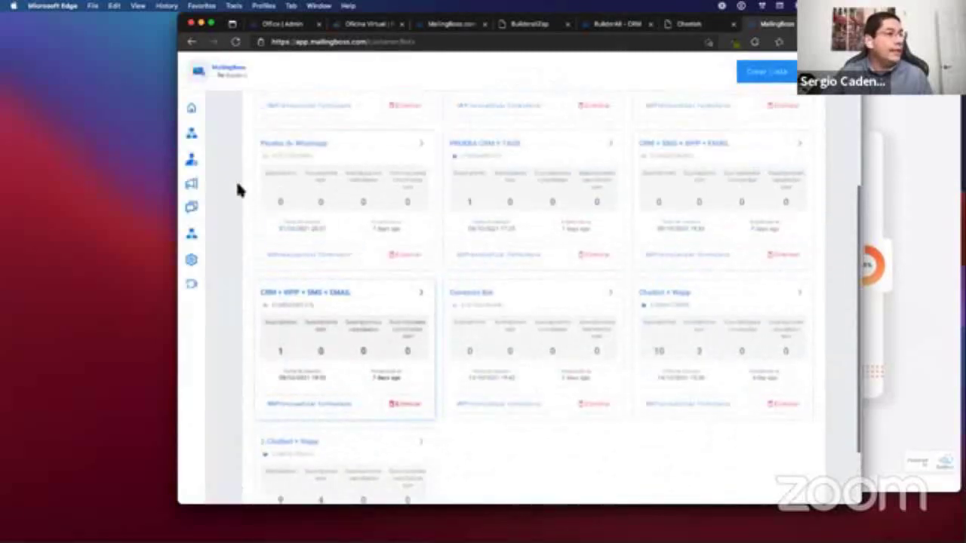
click(226, 135)
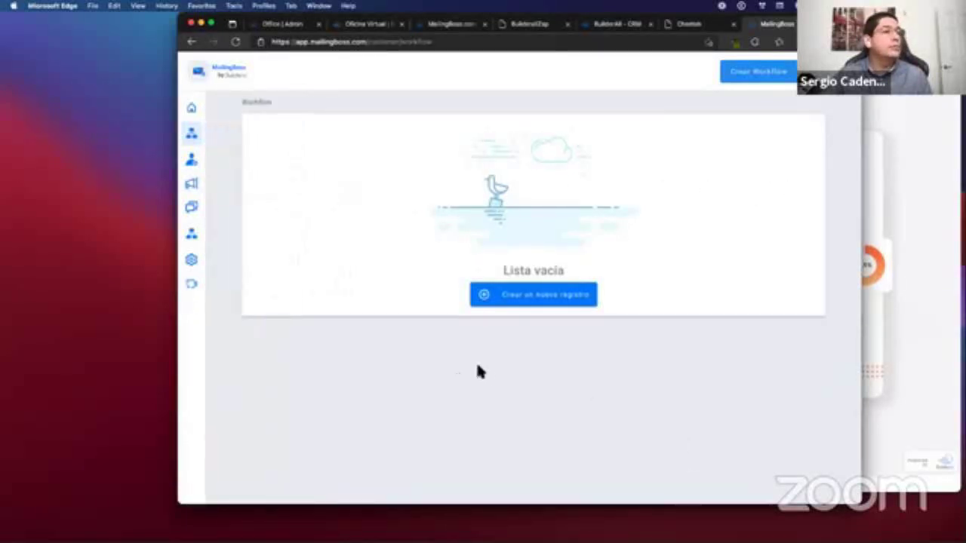
Open the 'Cambio Lista - Wapp' workflow in the editor from the Workflow page.
mouse_move(215, 138)
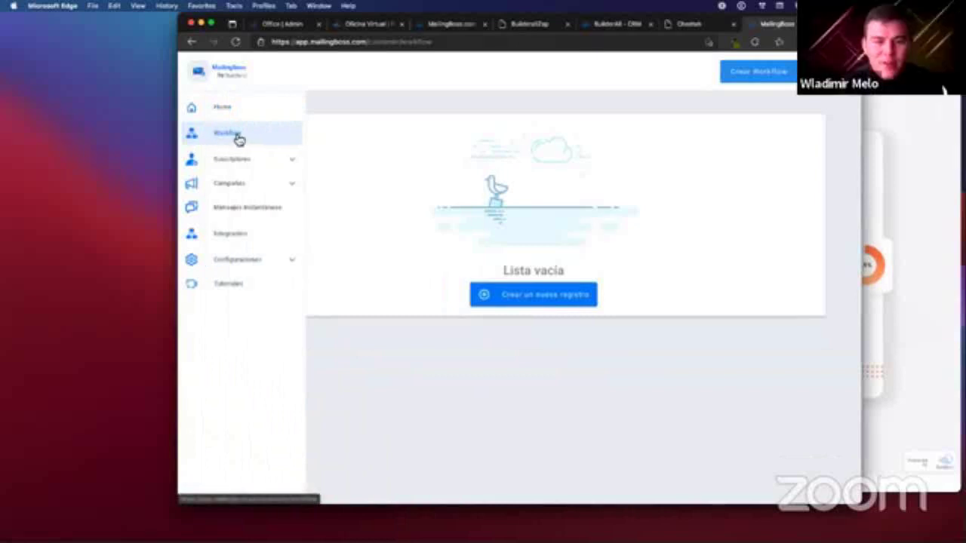
click(238, 140)
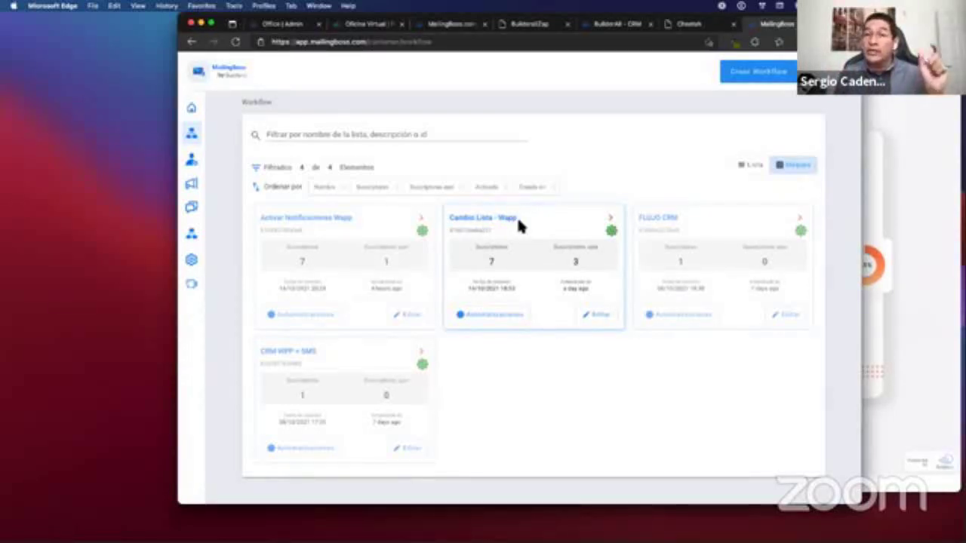
click(604, 320)
mouse_move(626, 194)
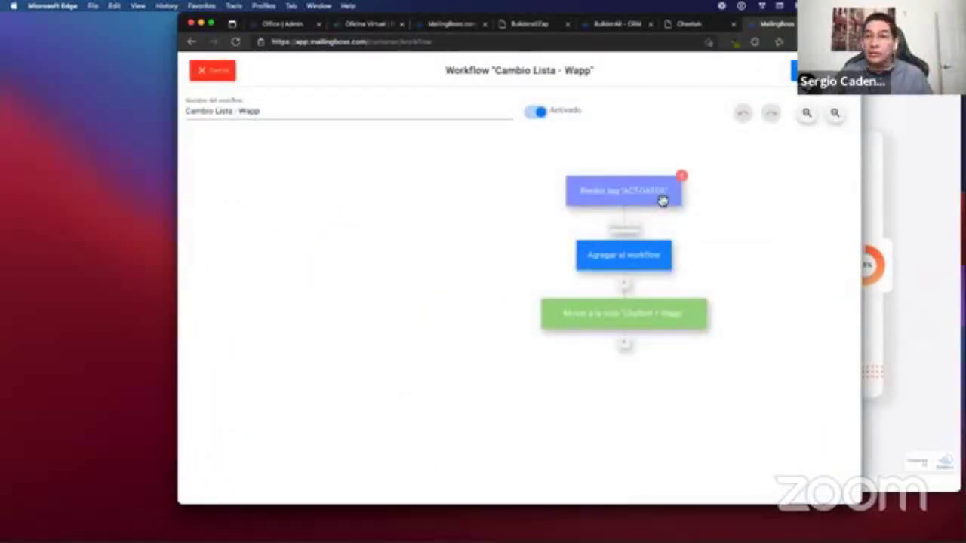
Close the 'Cambio Lista - Wapp' editor, returning to the four-workflow list.
mouse_move(568, 319)
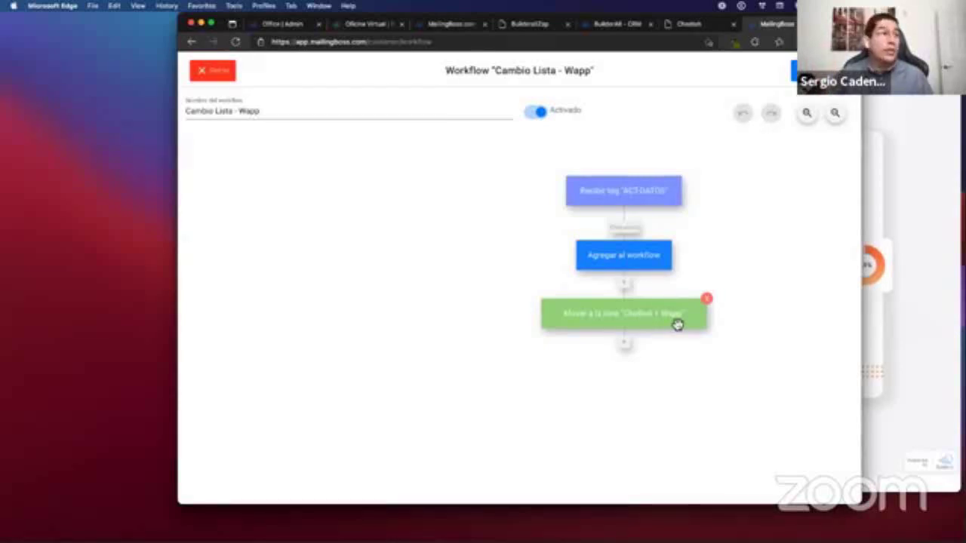
click(216, 73)
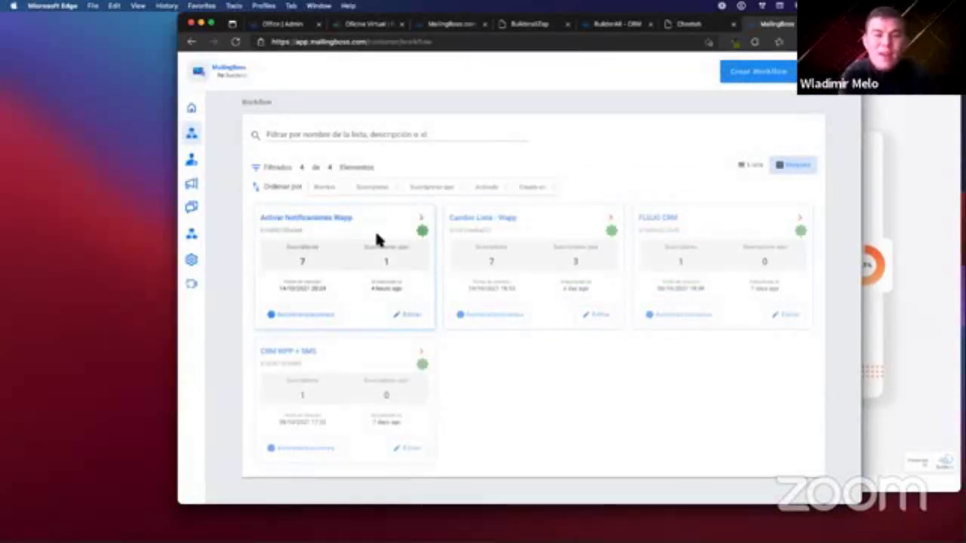
Refresh the CRM lead's interactions to show the Chatbot + Wapp list update, then return to MailingBoss.
click(624, 25)
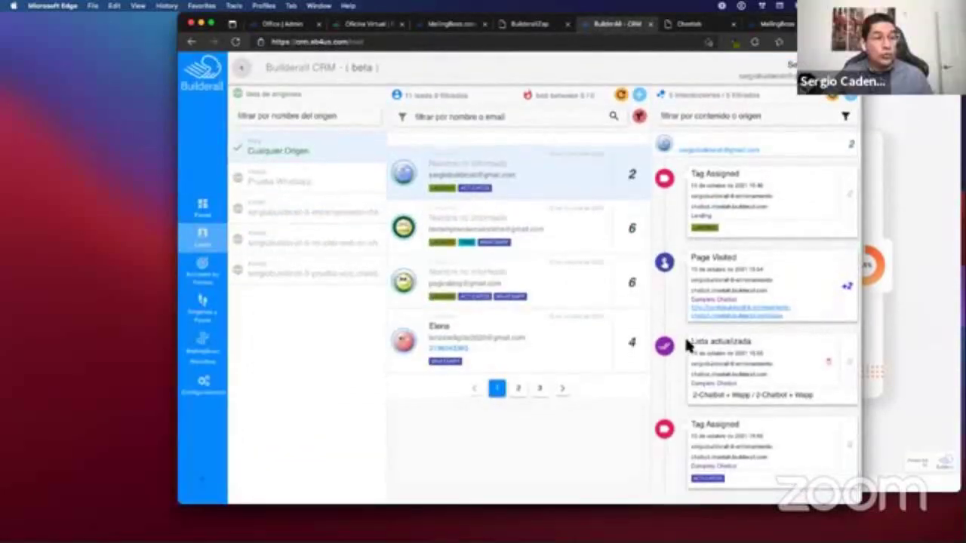
drag(689, 341, 751, 343)
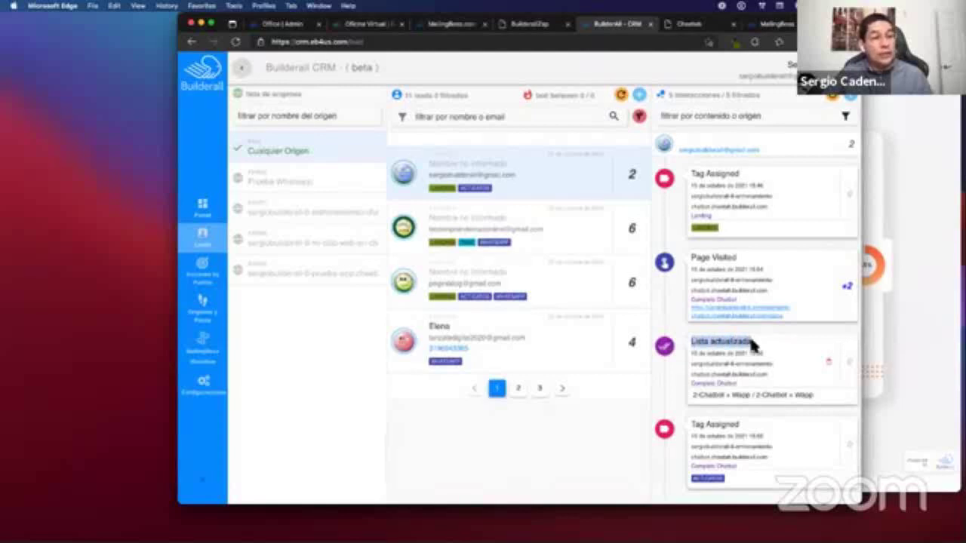
click(831, 98)
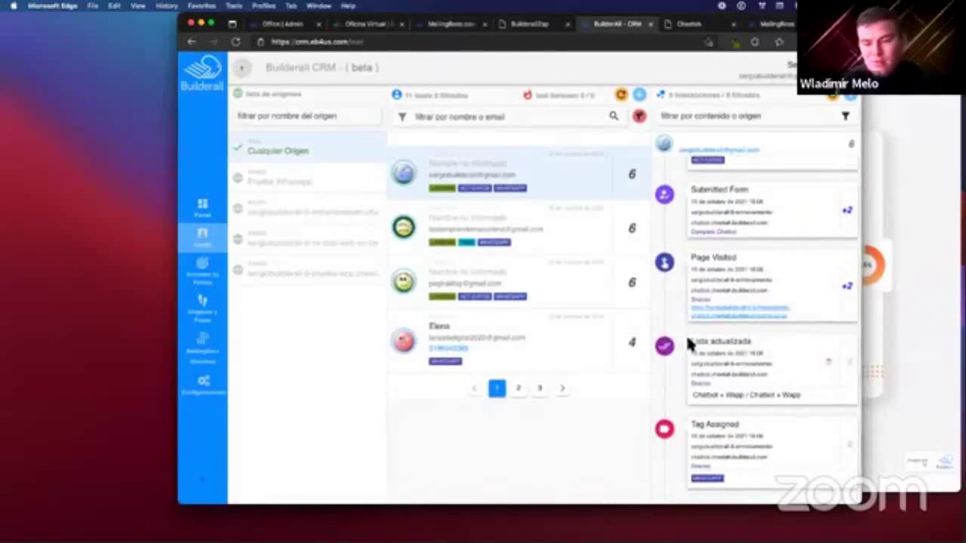
drag(690, 341, 751, 336)
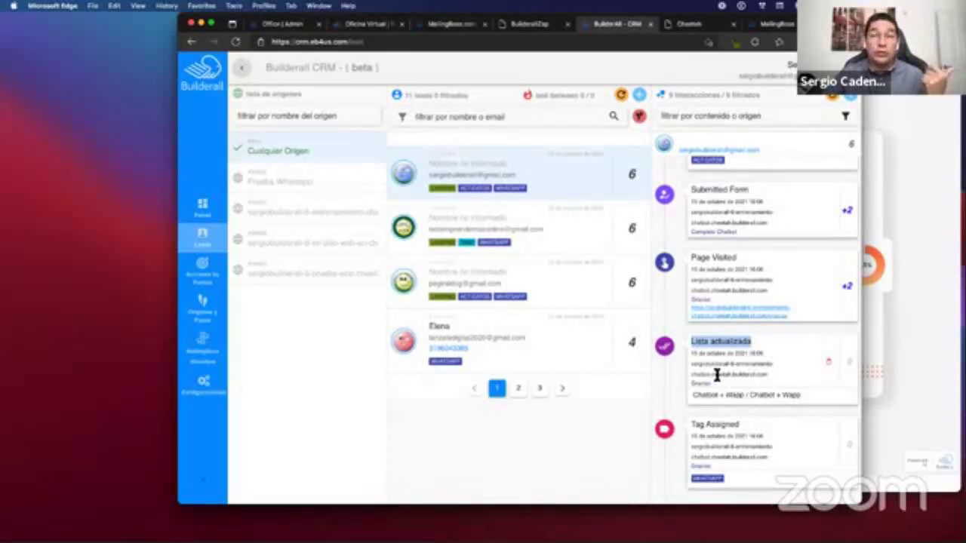
drag(693, 396, 797, 398)
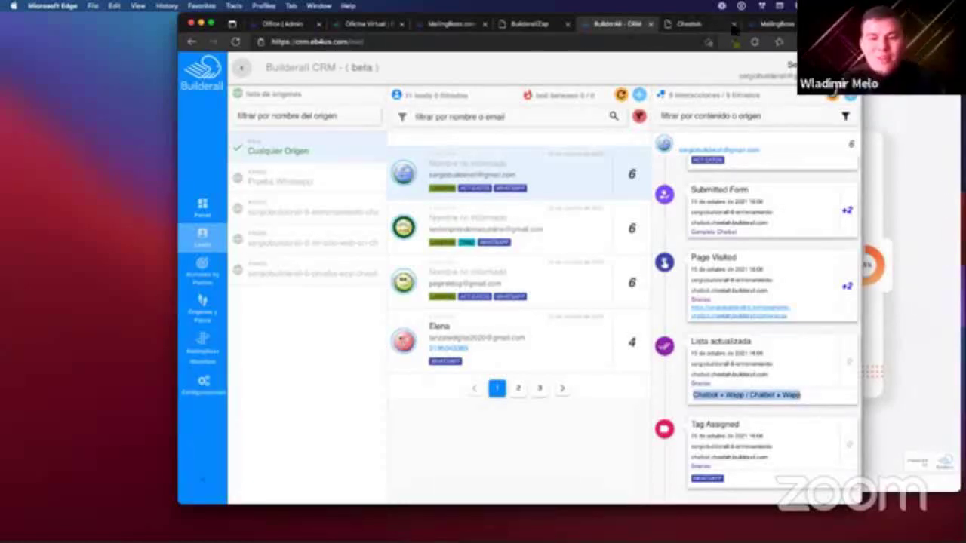
click(768, 25)
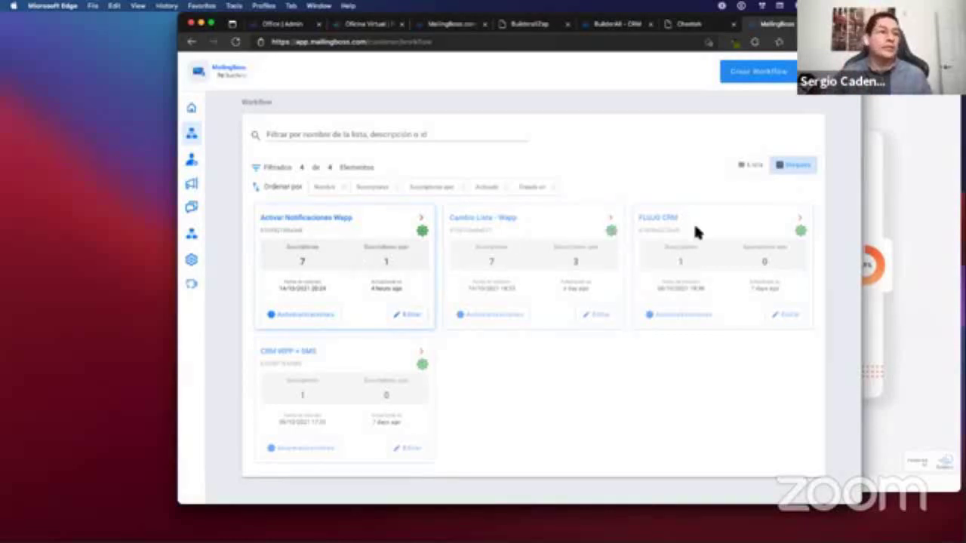
Switch to the BuilderallZap Configuraciones page to confirm WhatsApp is connected.
click(543, 26)
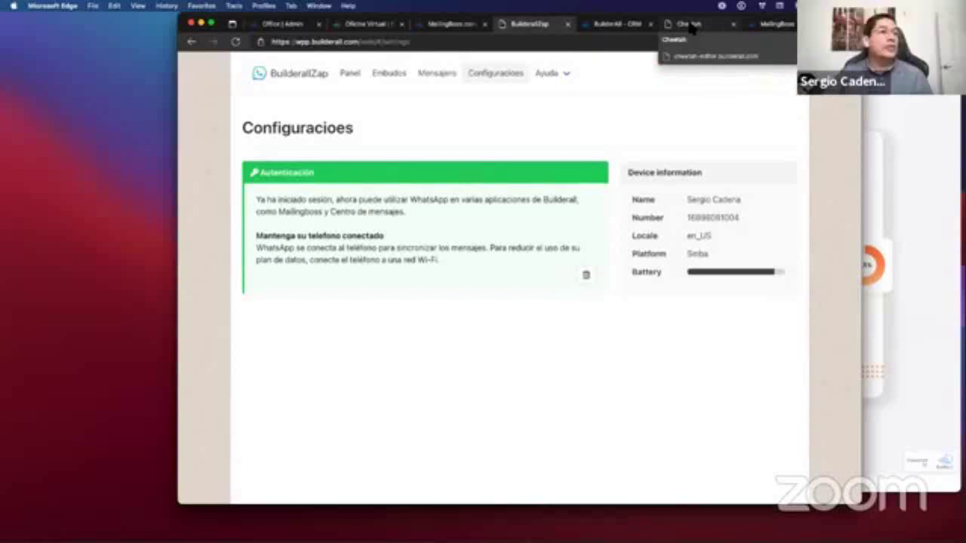
Switch to Cheetah's Entrenamiento Chatbot page list (DATOS, LANDING, GRACIAS).
click(689, 24)
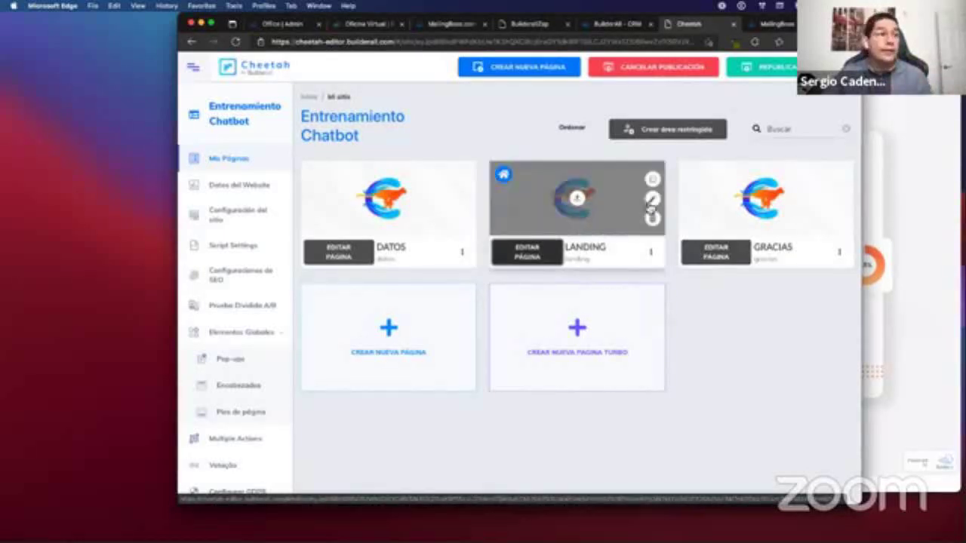
Bring up the live thank-you page confirming WhatsApp notifications are activated.
mouse_move(658, 239)
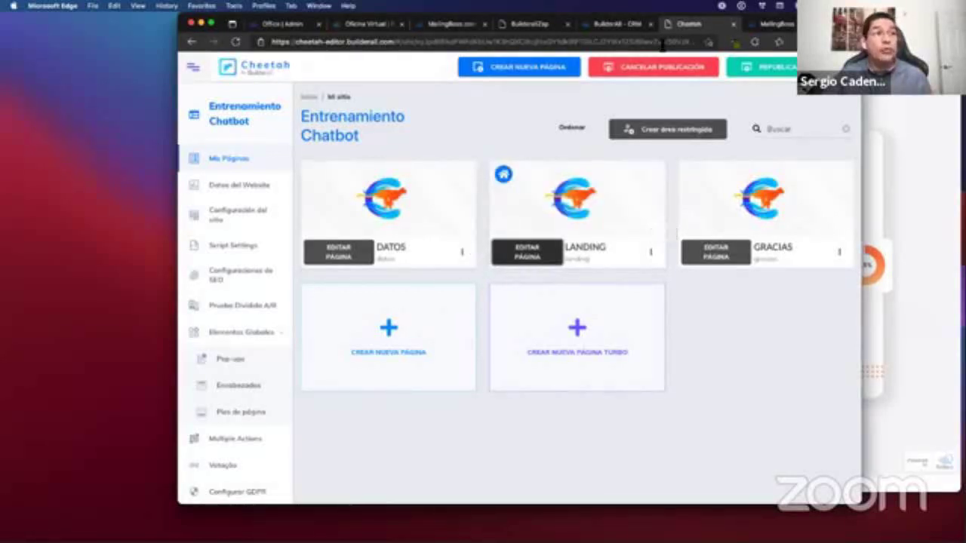
Bring the thank-you page forward, go back to the activation form, then return to Cheetah.
click(869, 312)
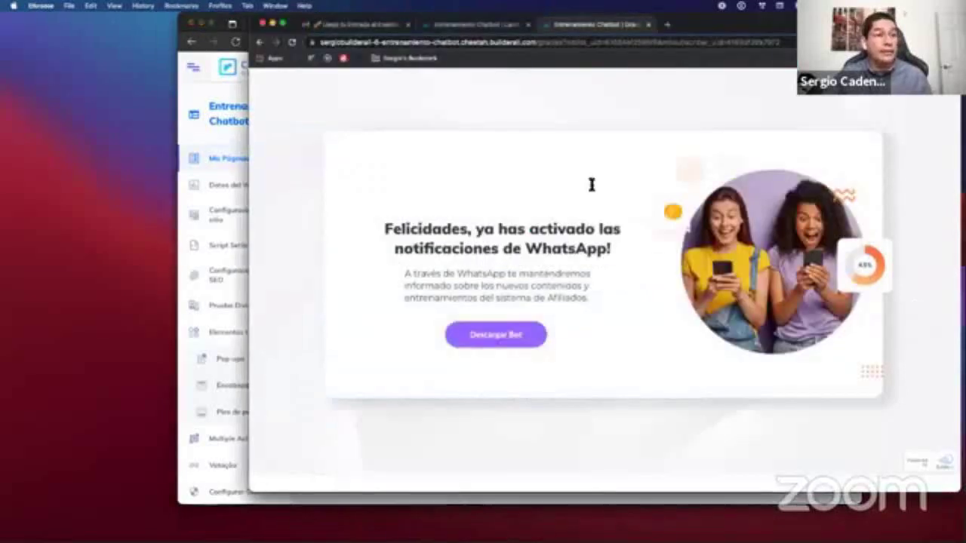
click(260, 42)
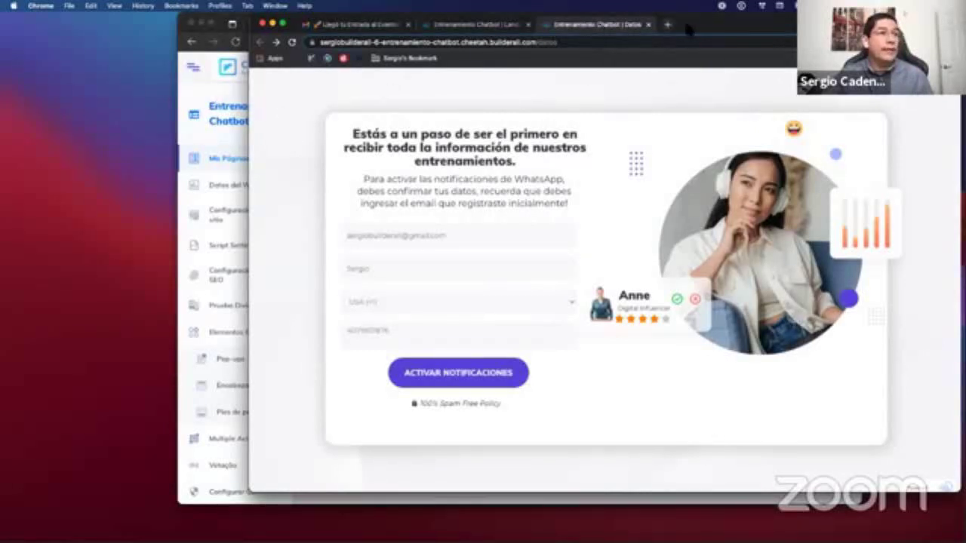
key(super+Tab)
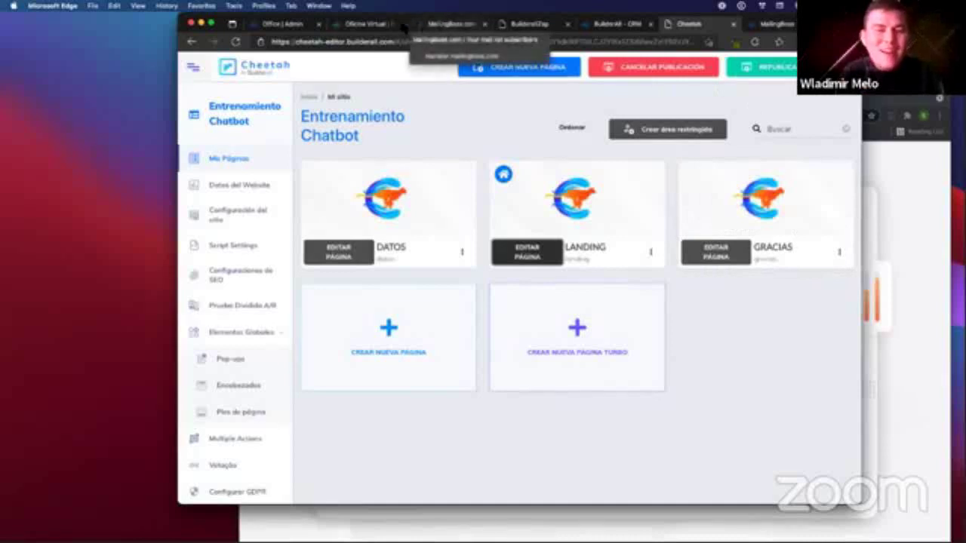
Switch to the Builderall Office dashboard to reach the Cheetah Funnel Builder.
click(369, 24)
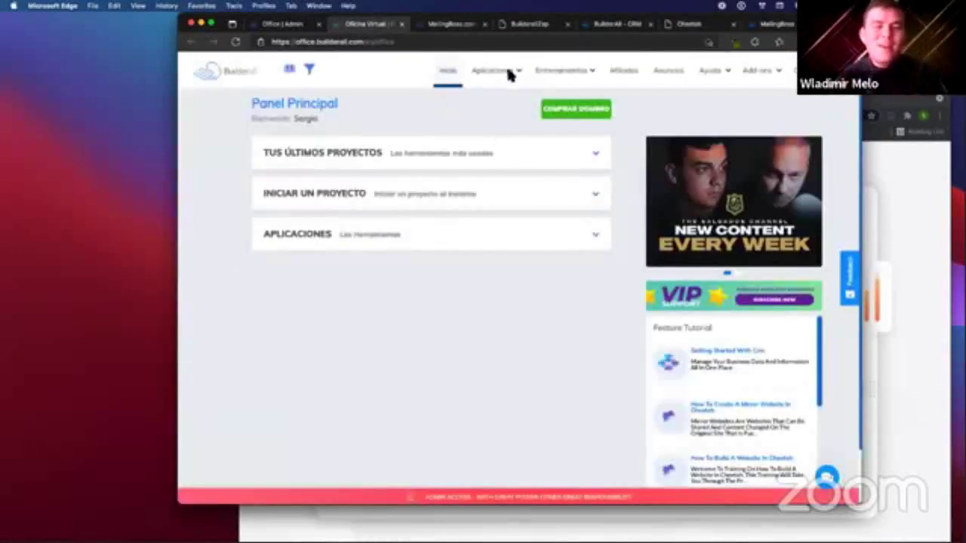
mouse_move(492, 76)
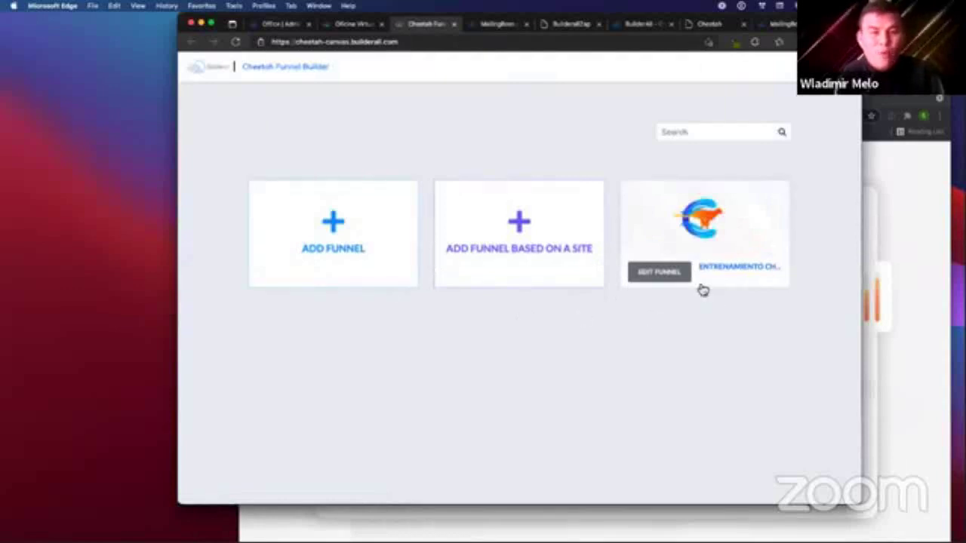
Open the Entrenamiento Chatbot funnel and zoom out to see the Messenger-to-WhatsApp map.
click(656, 273)
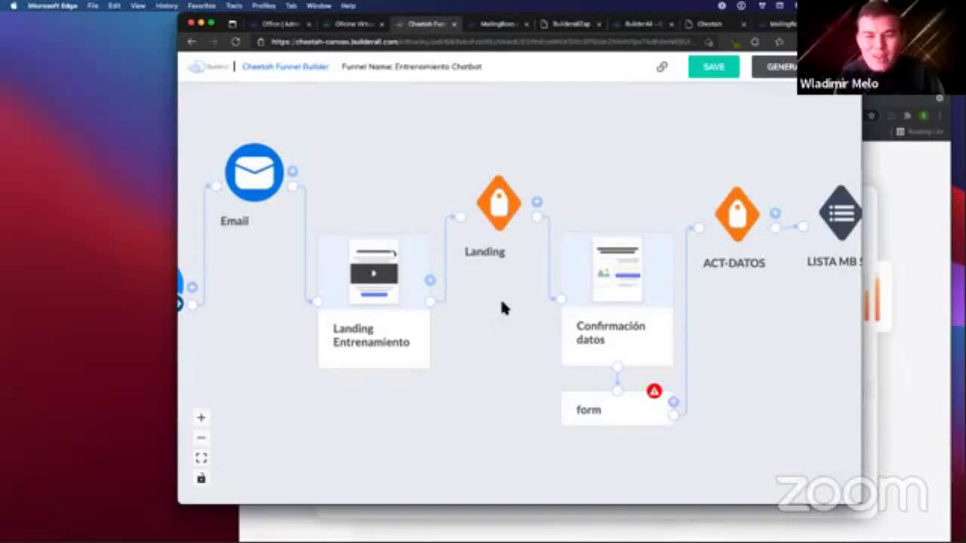
scroll(501, 307, down, 3)
scroll(504, 307, down, 5)
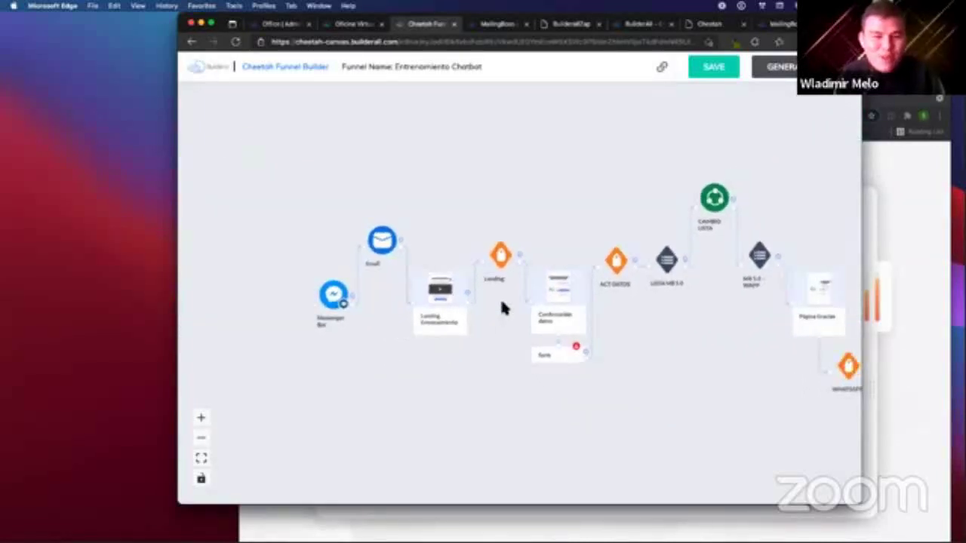
scroll(568, 334, right, 2)
scroll(567, 335, right, 3)
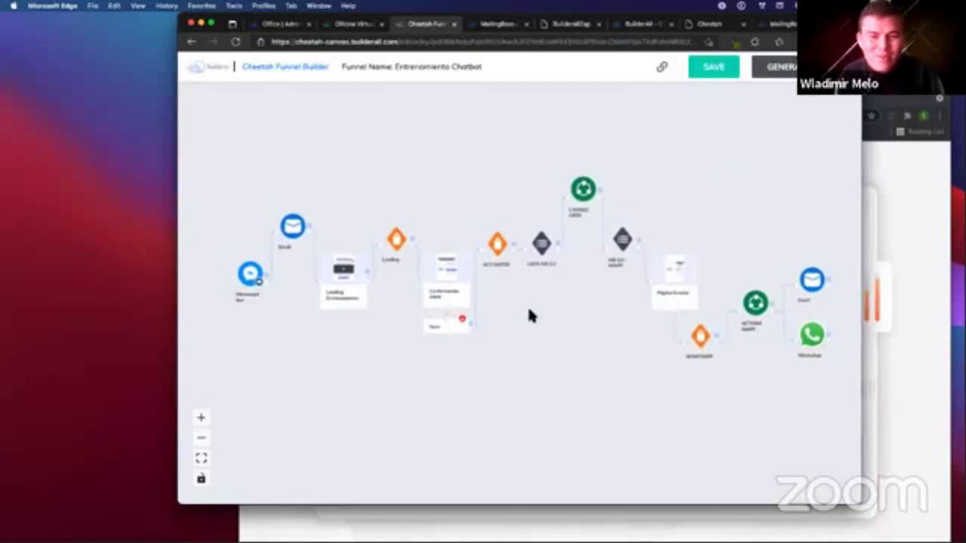
scroll(527, 315, up, 2)
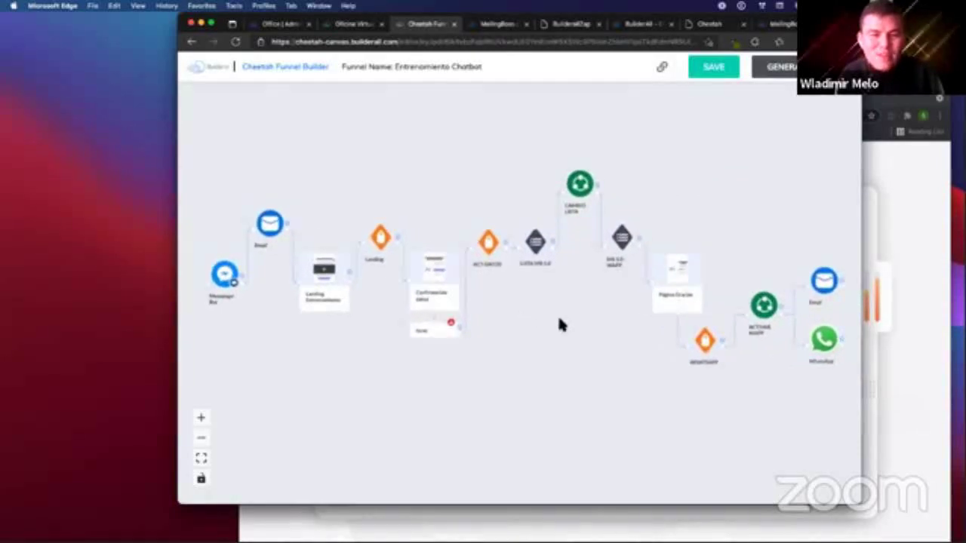